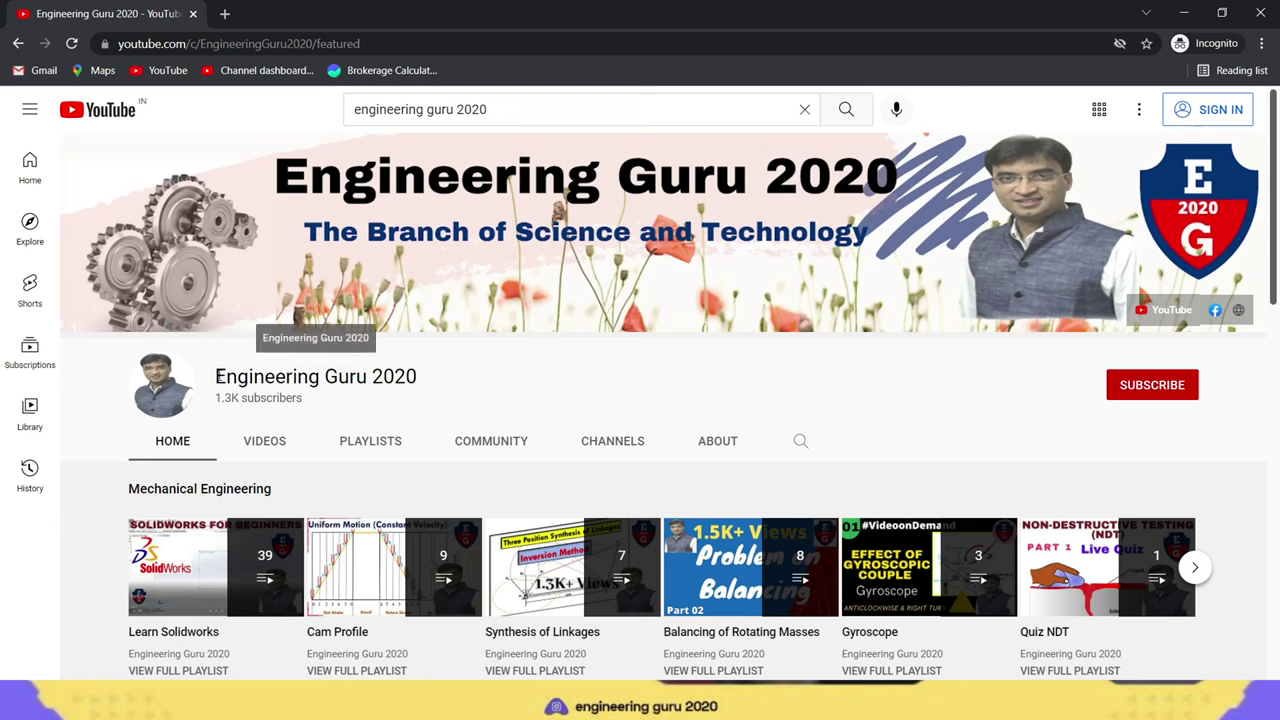
# Step: Open the PLAYLISTS tab of the Engineering Guru 2020 channel and scroll down the list
pyautogui.click(371, 443)
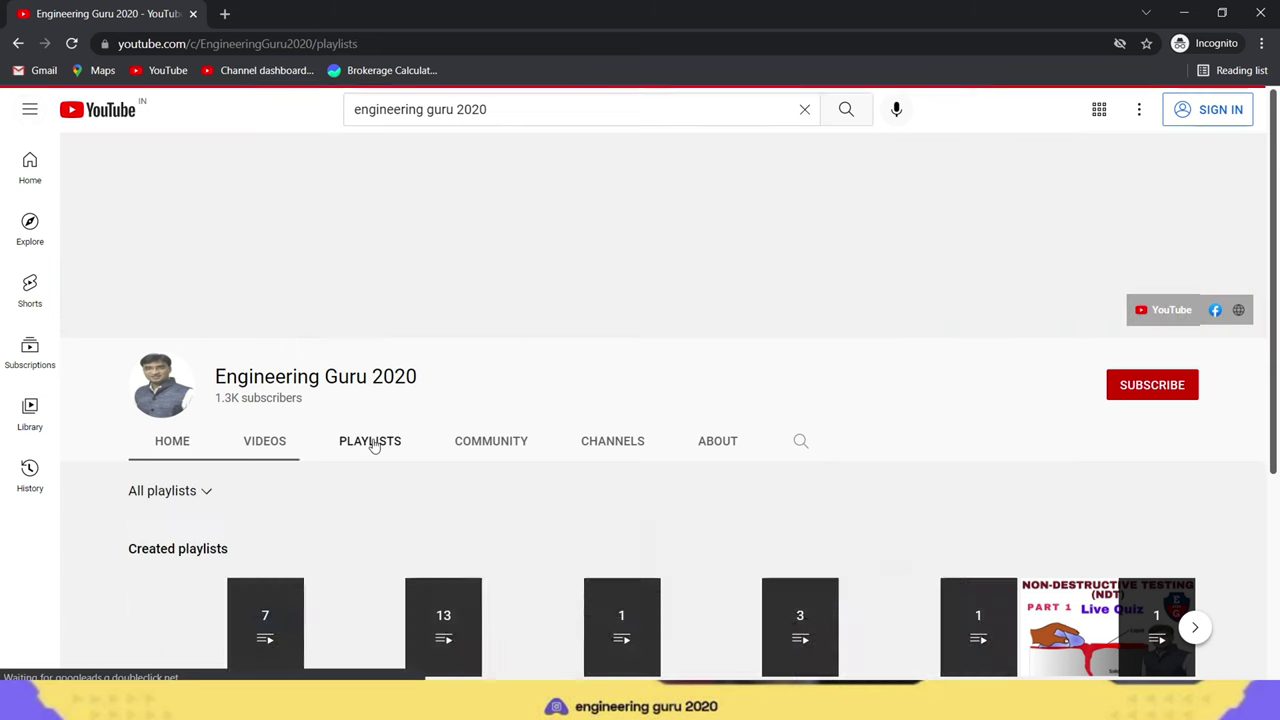
pyautogui.scroll(-2, 450, 300)
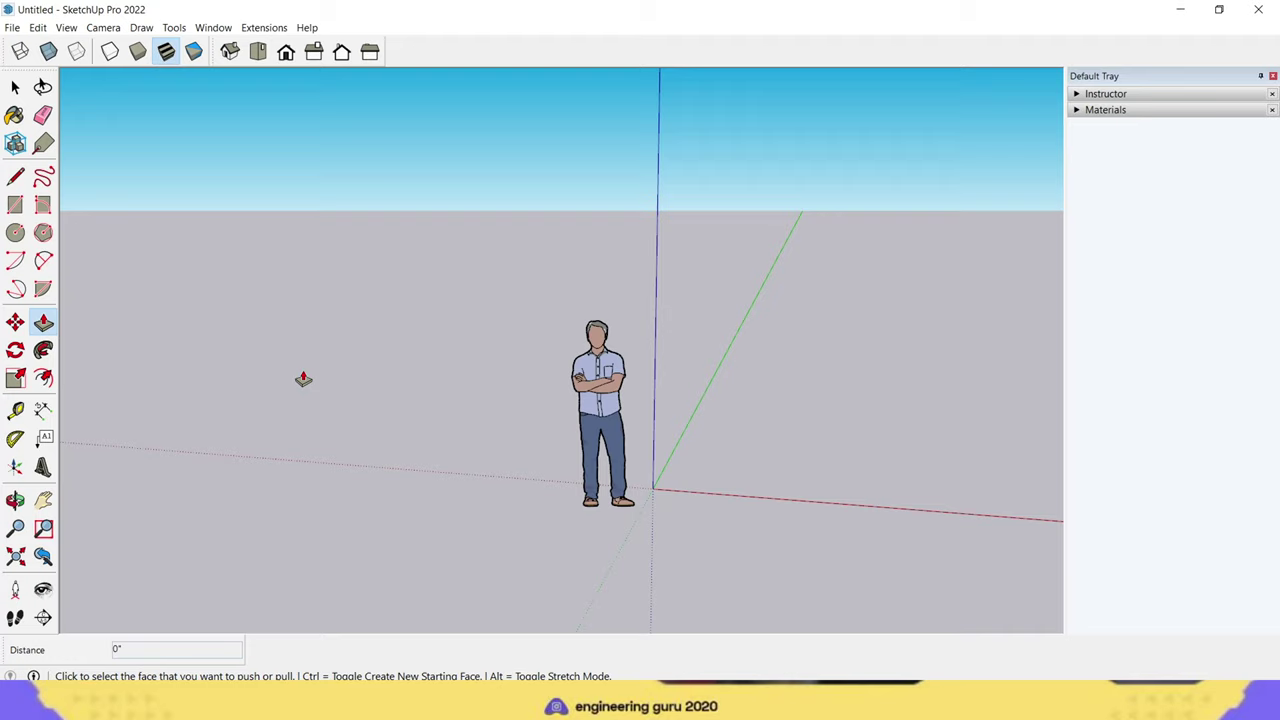
# Step: Draw a 20' by 30' rectangular face on the ground, then zoom extents to fit it
pyautogui.press('r')
pyautogui.scroll(-1, 765, 435)
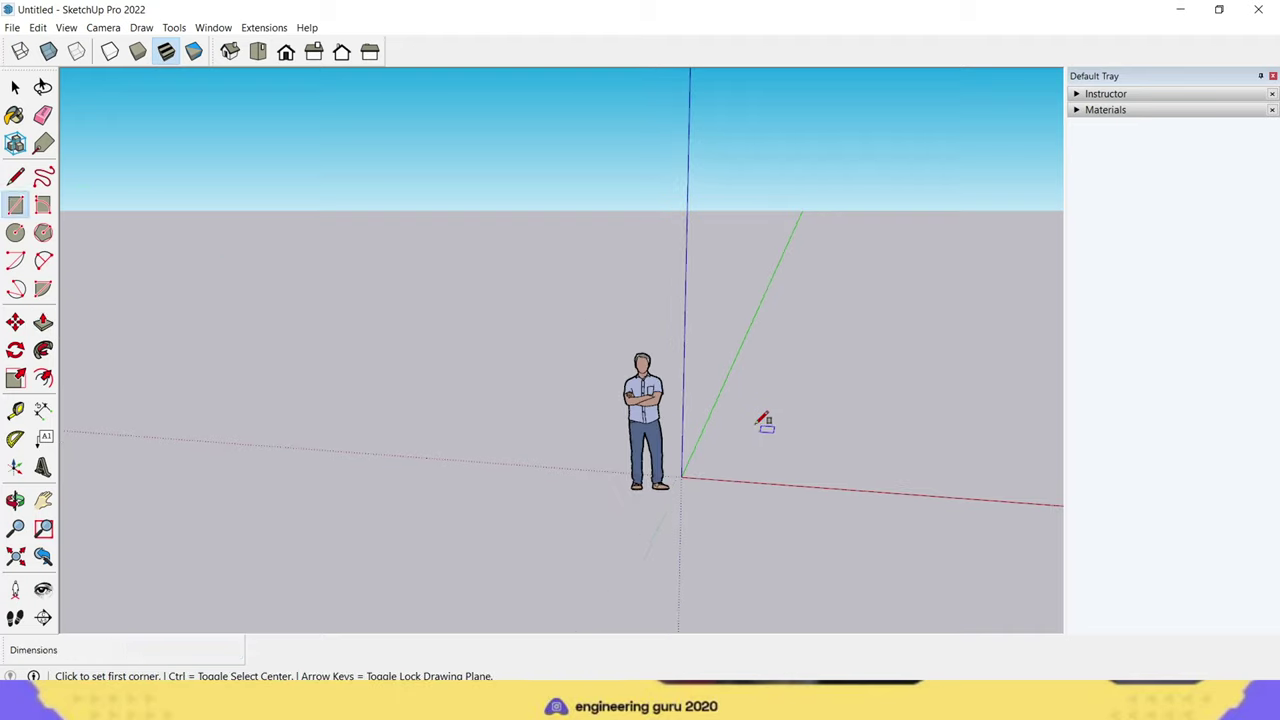
pyautogui.moveTo(771, 423); pyautogui.dragTo(643, 523, button='middle')
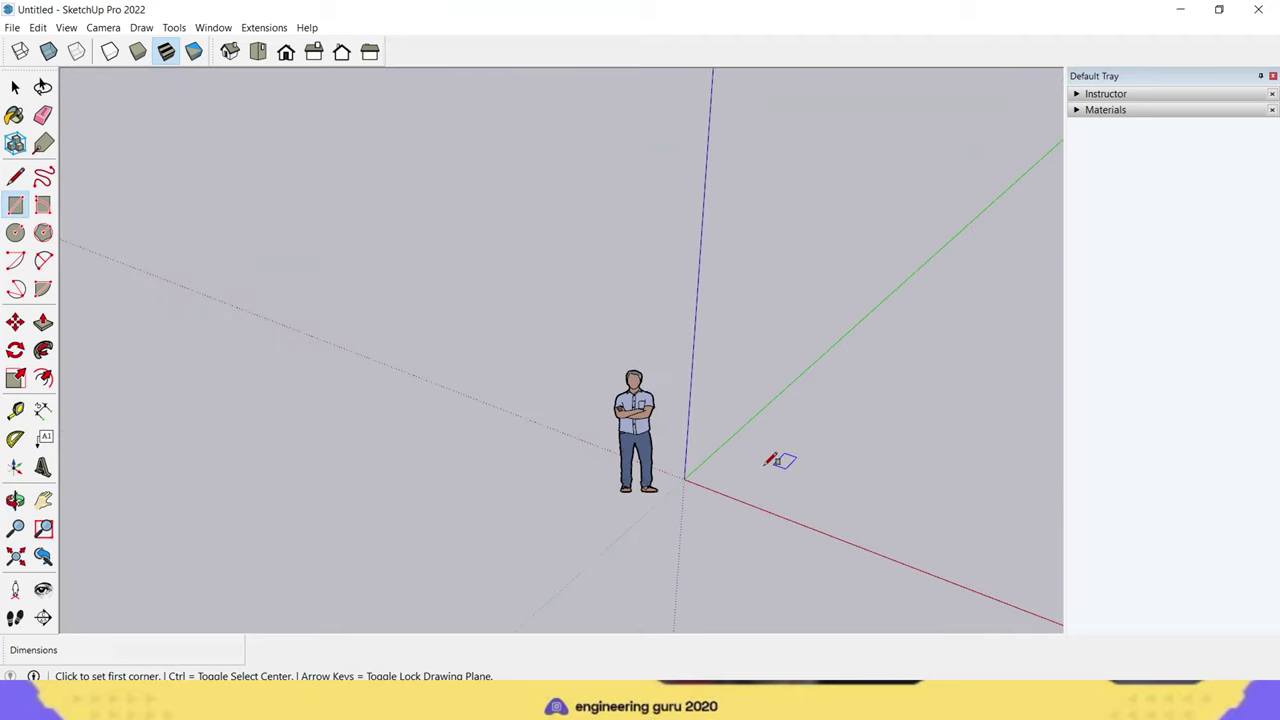
pyautogui.scroll(-1, 771, 460)
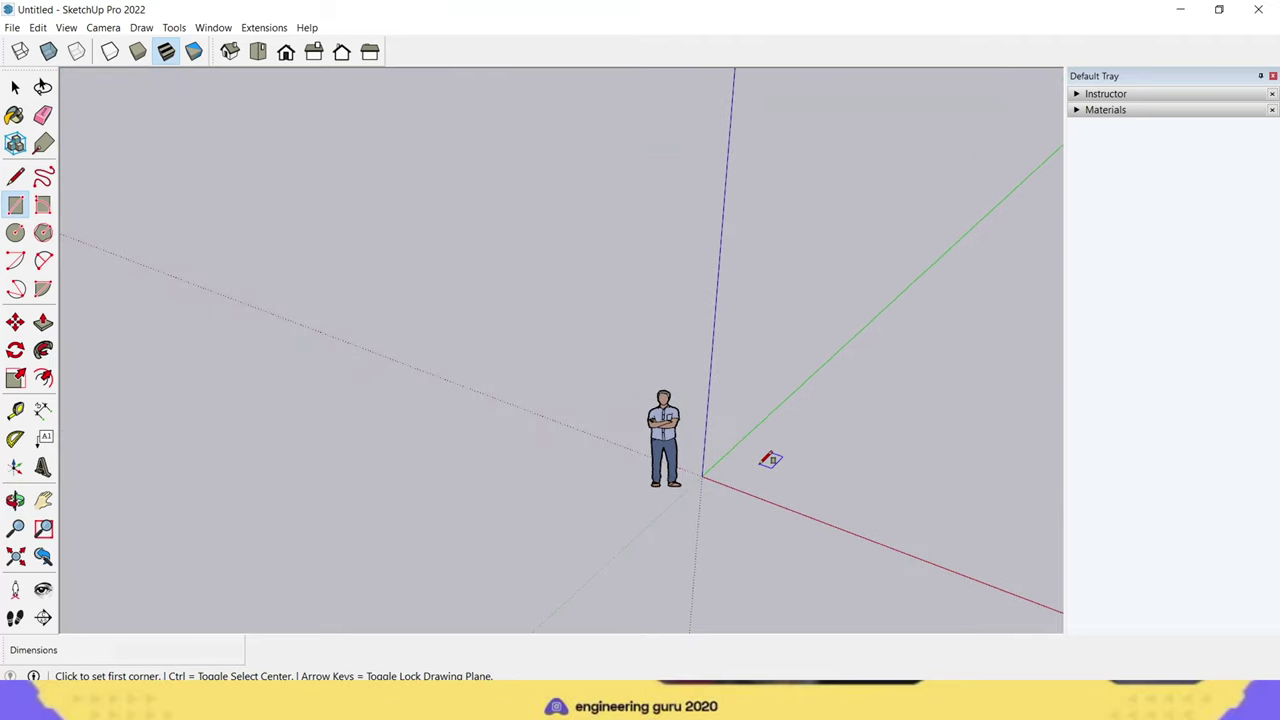
pyautogui.click(761, 463)
pyautogui.click(950, 401)
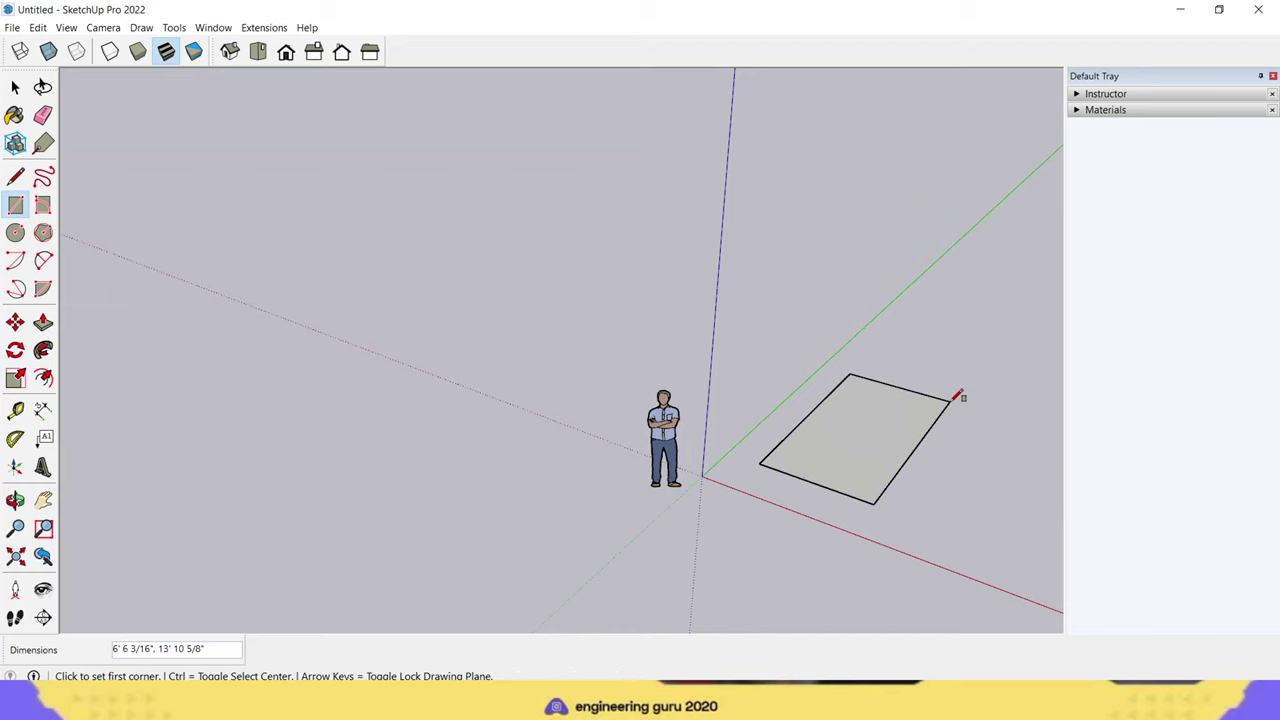
pyautogui.write("20',30")
pyautogui.scroll(3, 958, 395)
pyautogui.moveTo(960, 391)
pyautogui.mouseDown(button='middle')
pyautogui.moveTo(943, 400)
pyautogui.moveTo(914, 503)
pyautogui.moveTo(925, 538)
pyautogui.moveTo(780, 523)
pyautogui.moveTo(1034, 548)
pyautogui.mouseUp(button='middle')
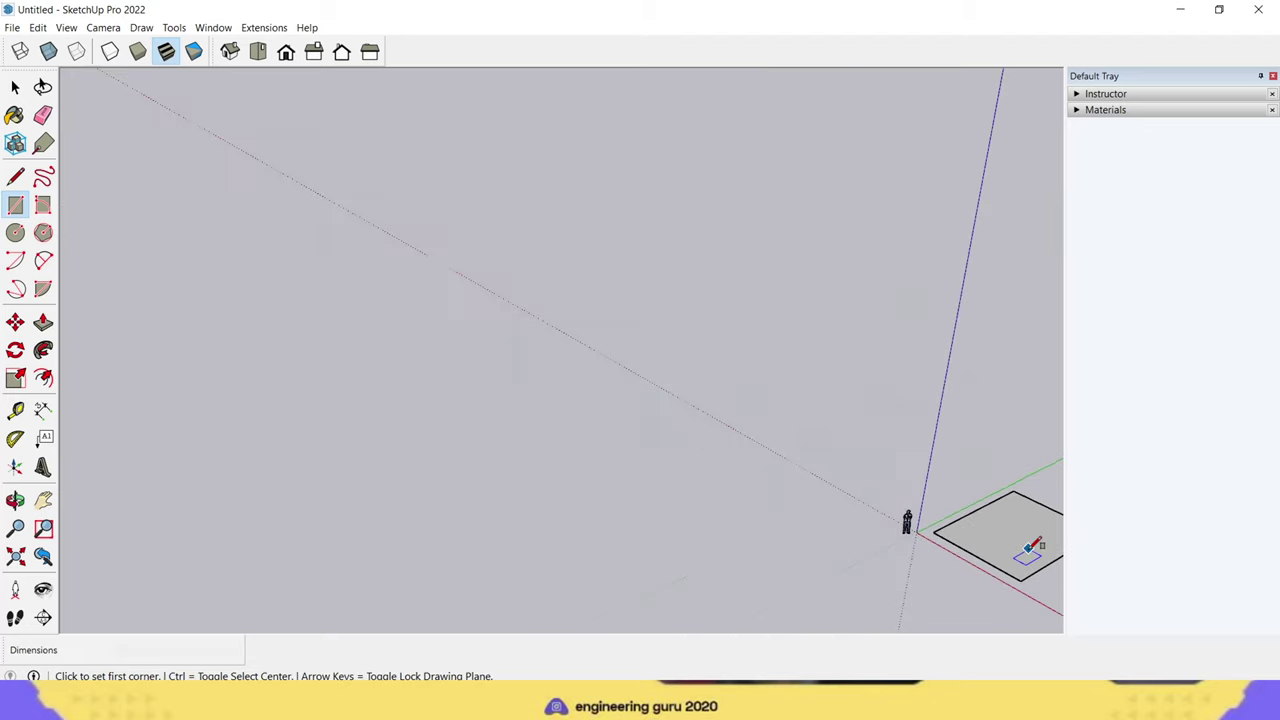
pyautogui.click(15, 556)
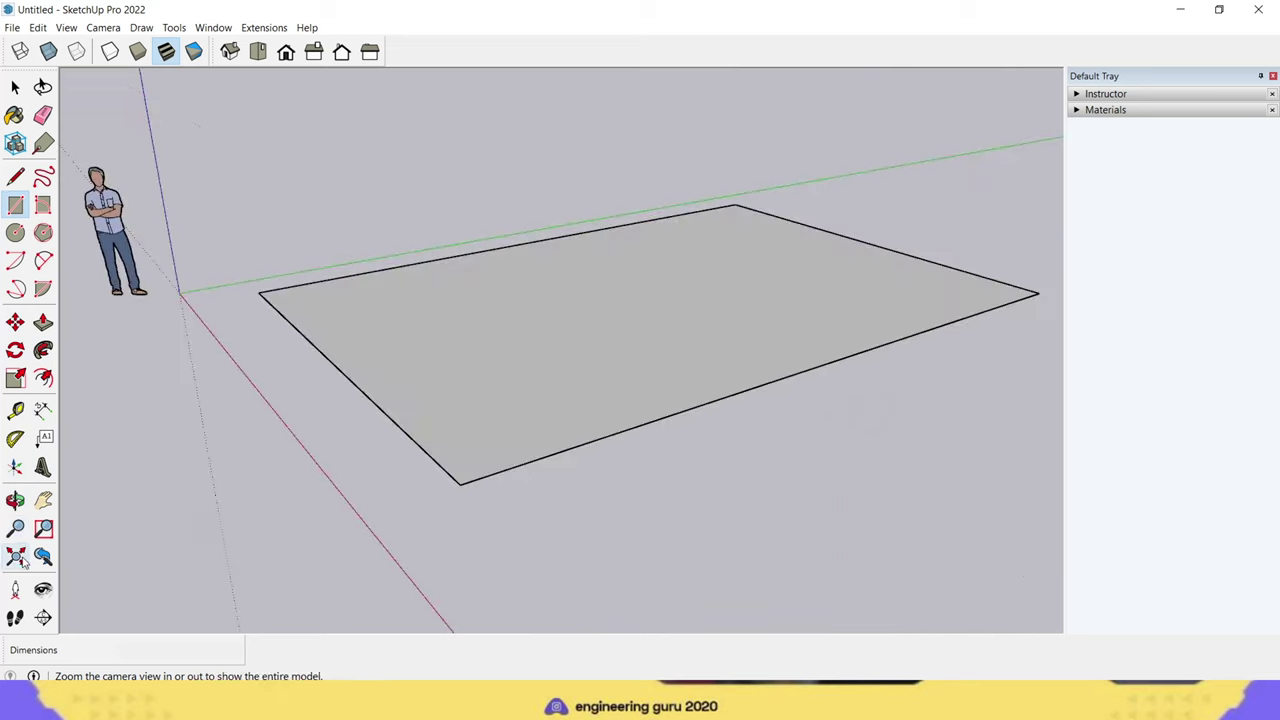
# Step: Push/Pull the rectangle up 10' into a solid box
pyautogui.click(43, 321)
pyautogui.click(588, 373)
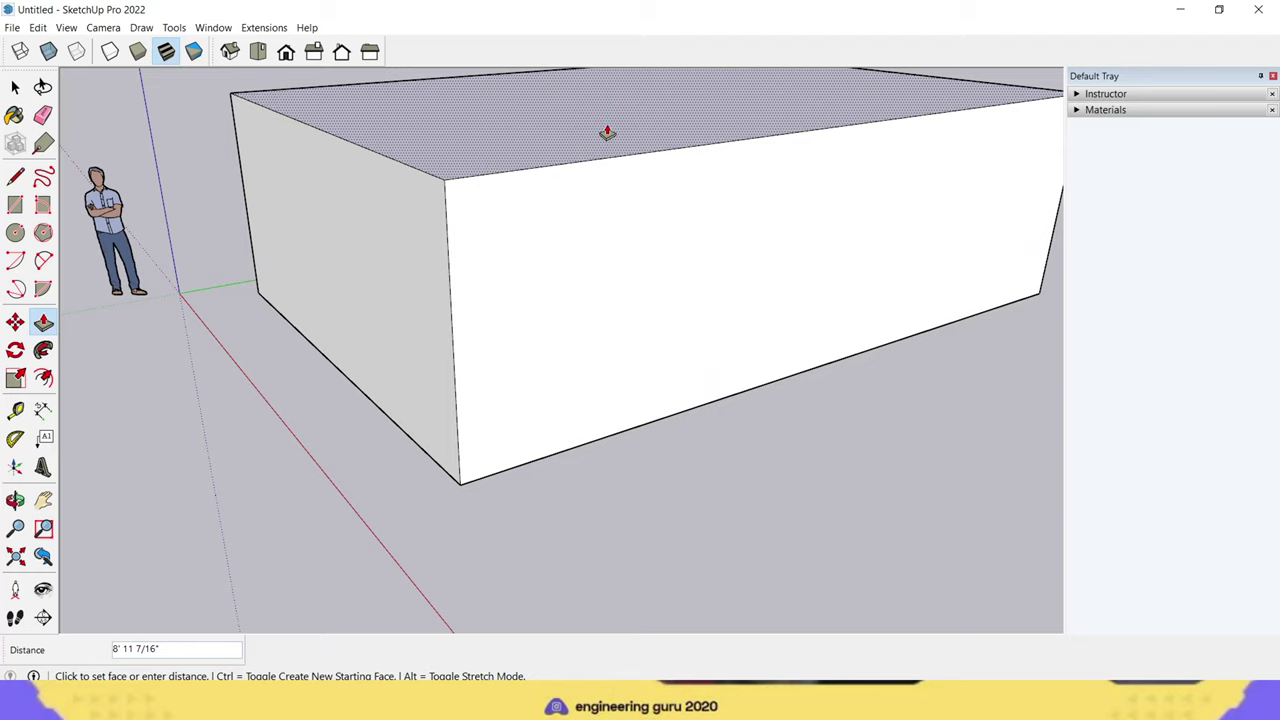
pyautogui.write('10')
pyautogui.press('Return')
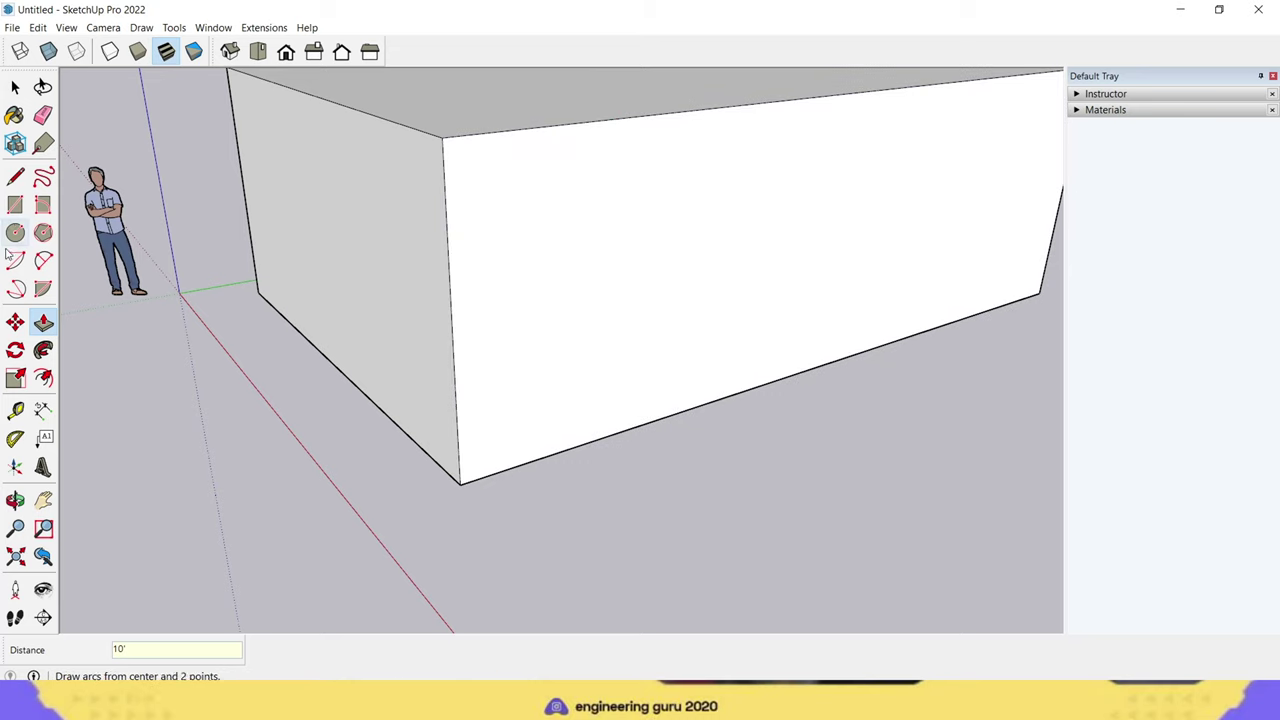
pyautogui.click(15, 176)
pyautogui.moveTo(877, 306); pyautogui.dragTo(662, 227, button='middle')
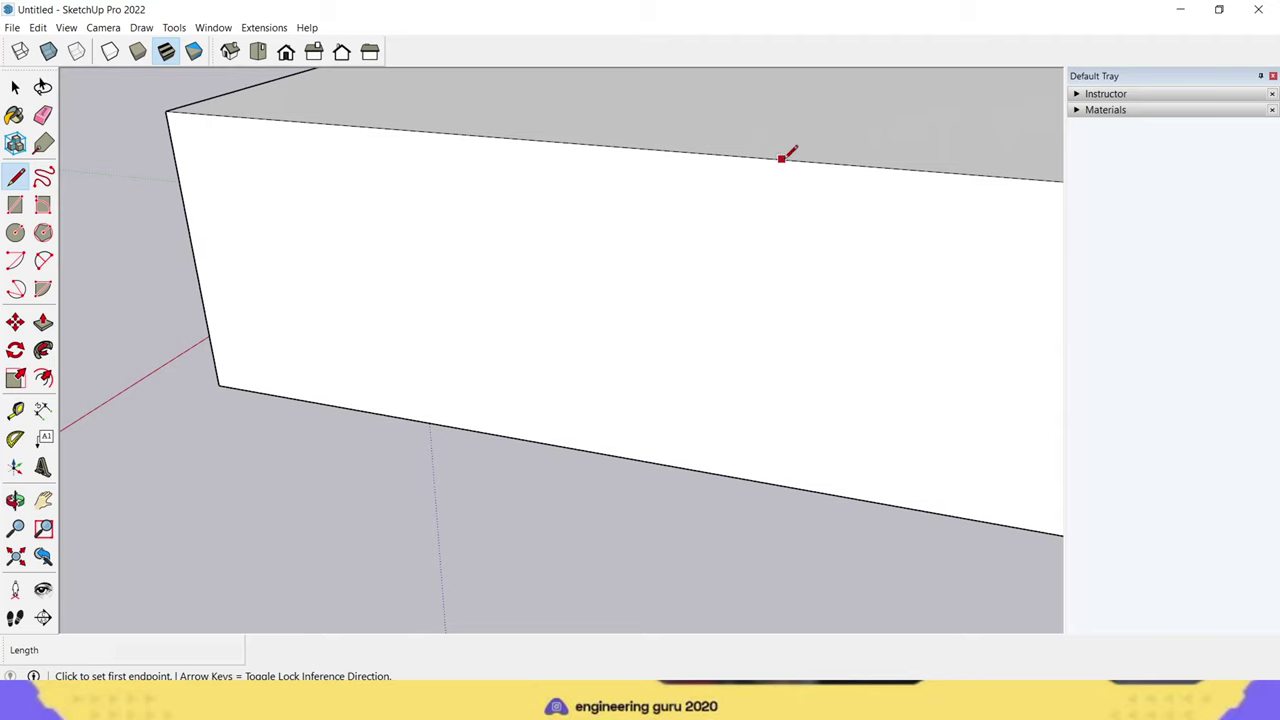
# Step: Split the box's front face with a vertical line from the top-edge midpoint to the bottom edge
pyautogui.click(619, 146)
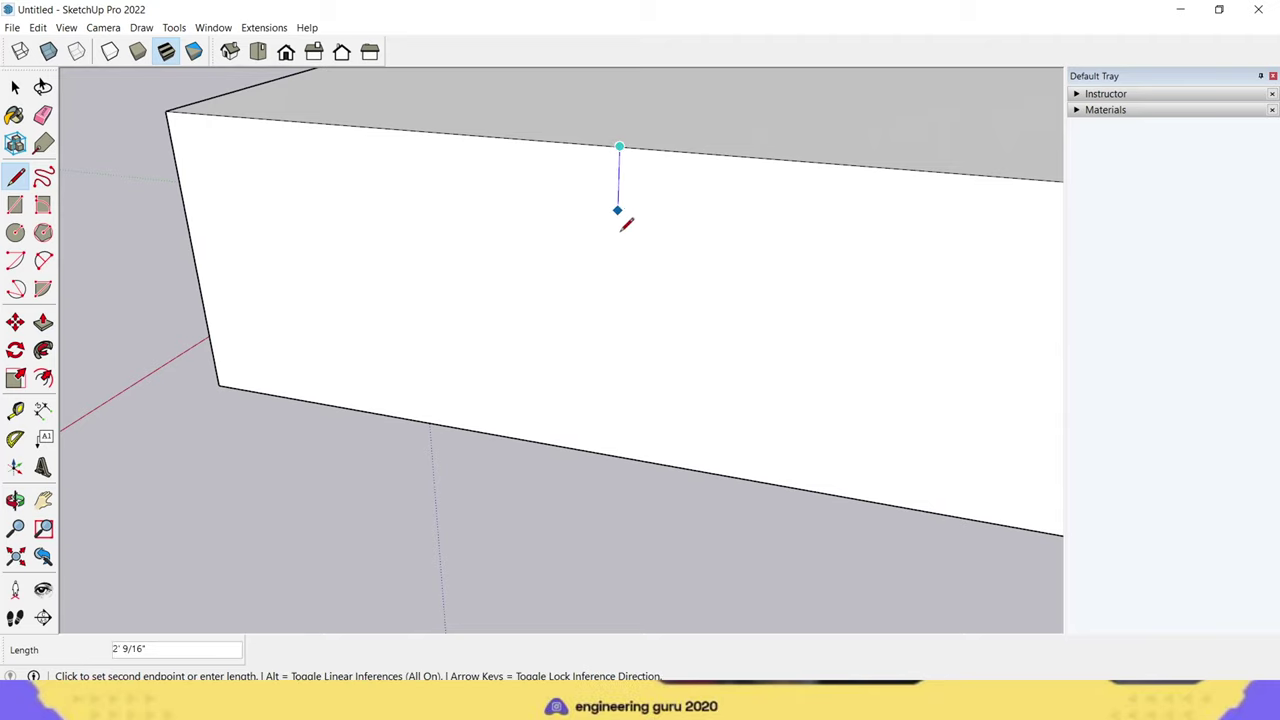
pyautogui.click(611, 452)
pyautogui.press('o')
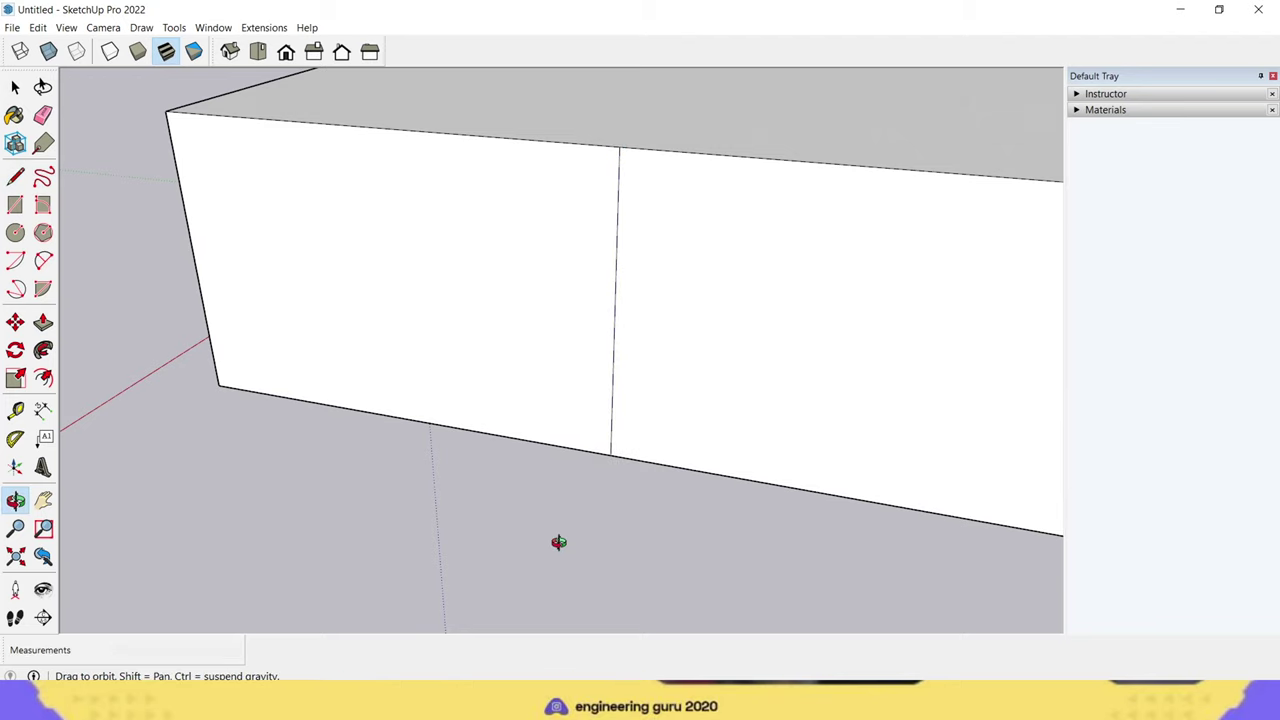
pyautogui.moveTo(558, 542); pyautogui.dragTo(723, 486, button='middle')
pyautogui.scroll(-5, 723, 486)
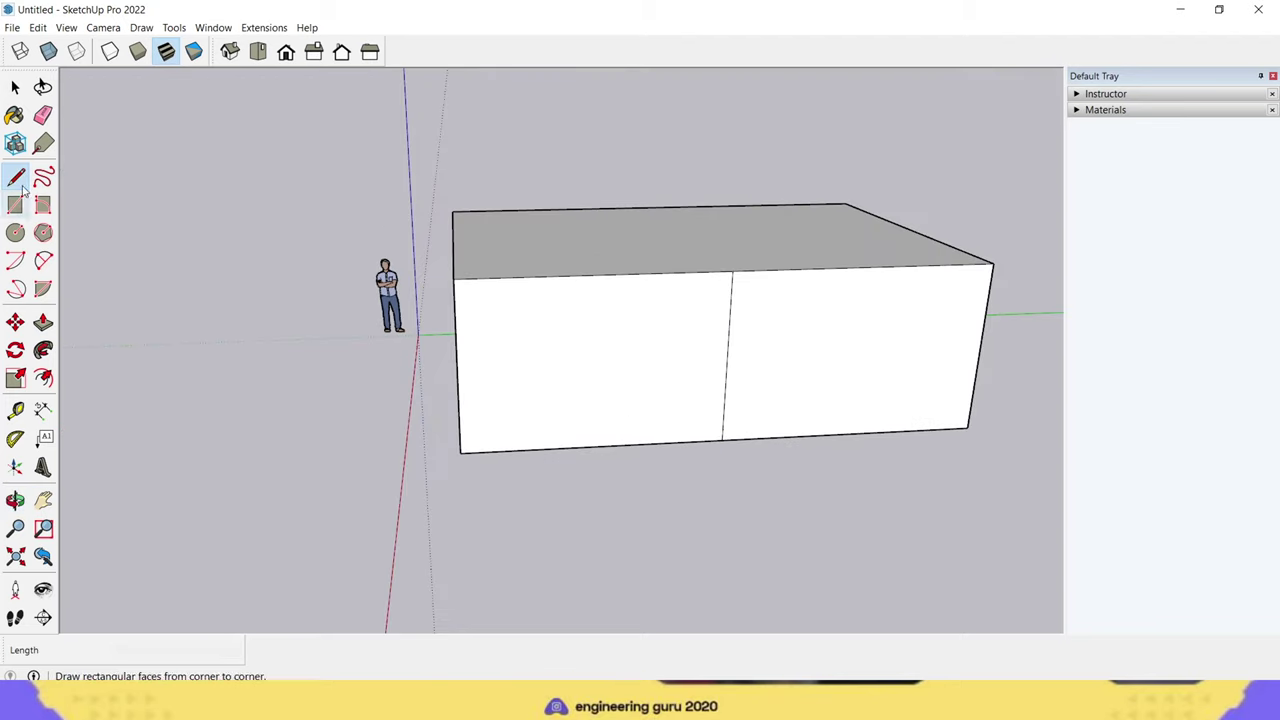
# Step: Push/Pull the left half of the front face out 10' to form an L-shaped block
pyautogui.click(41, 321)
pyautogui.click(614, 354)
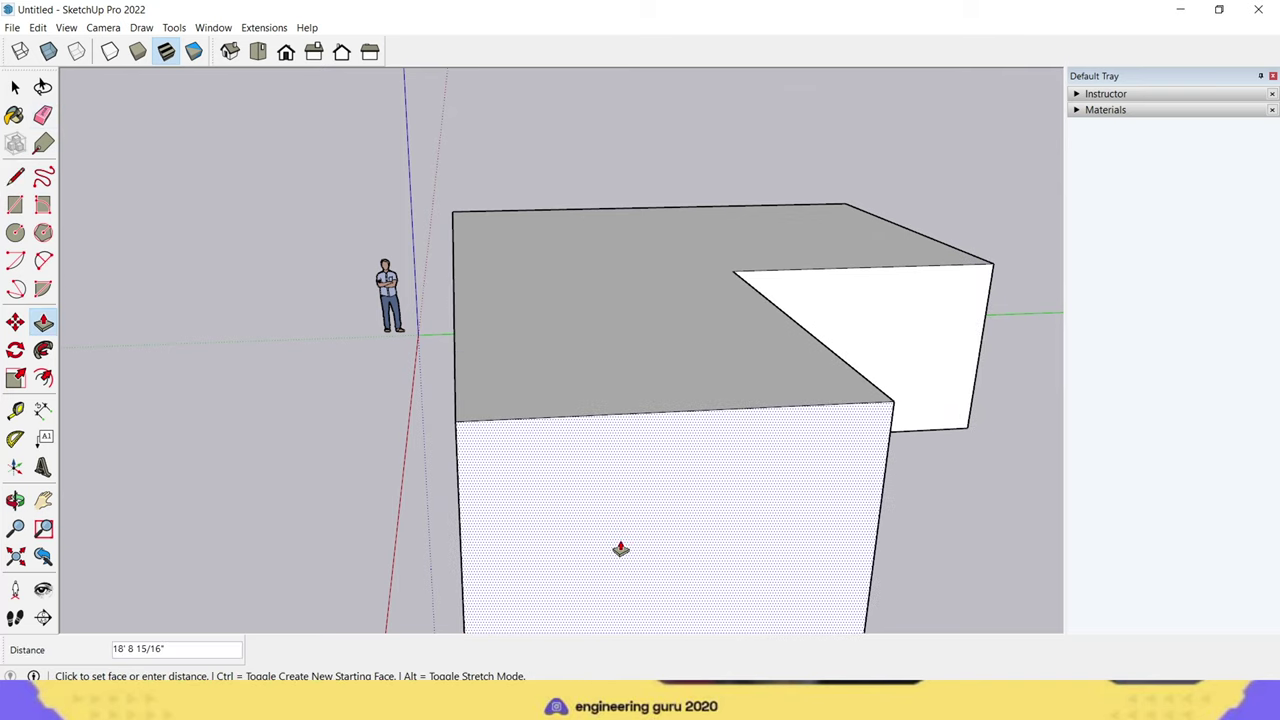
pyautogui.click(620, 548)
pyautogui.write('10')
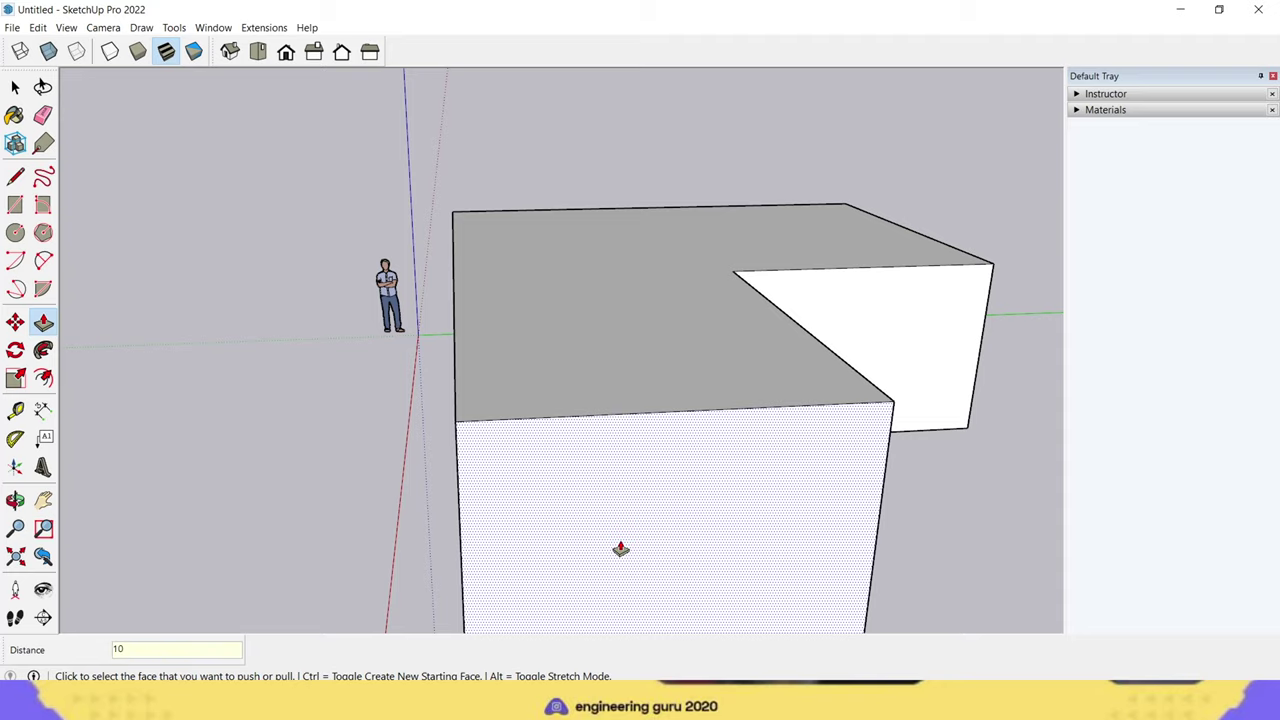
pyautogui.press('Return')
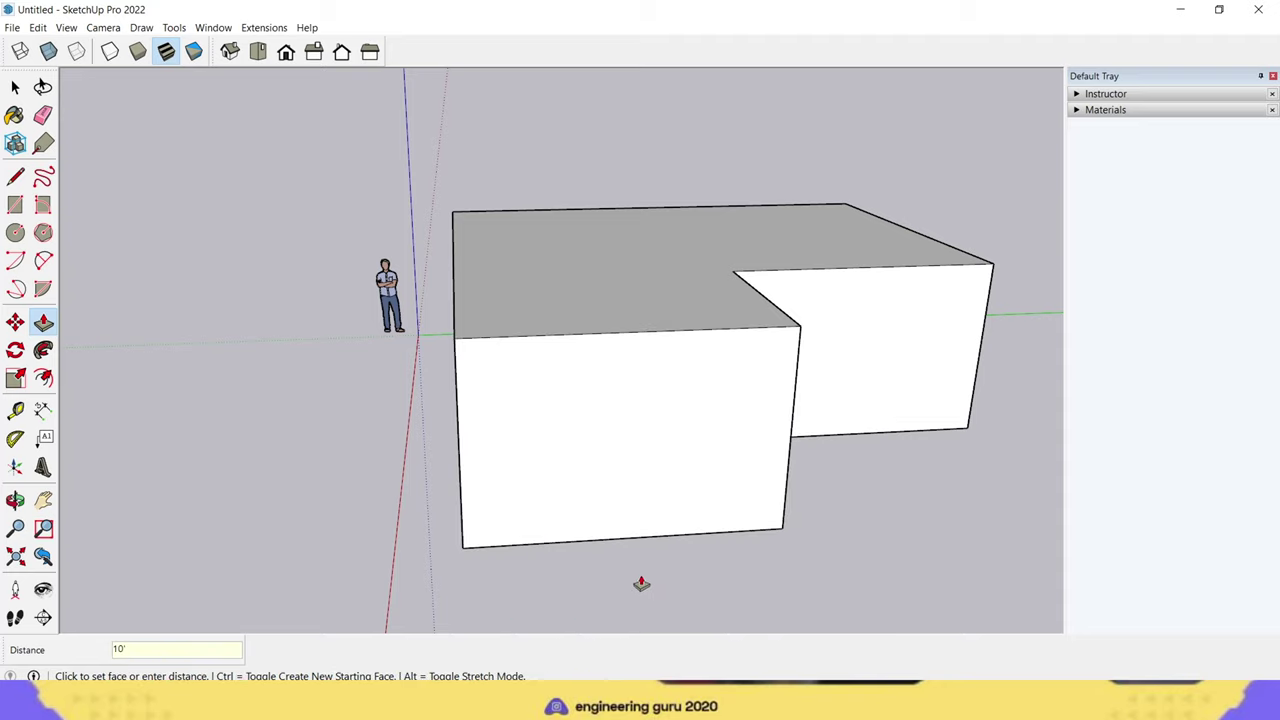
pyautogui.moveTo(640, 583)
pyautogui.mouseDown(button='middle')
pyautogui.moveTo(686, 557)
pyautogui.moveTo(377, 517)
pyautogui.moveTo(657, 528)
pyautogui.mouseUp(button='middle')
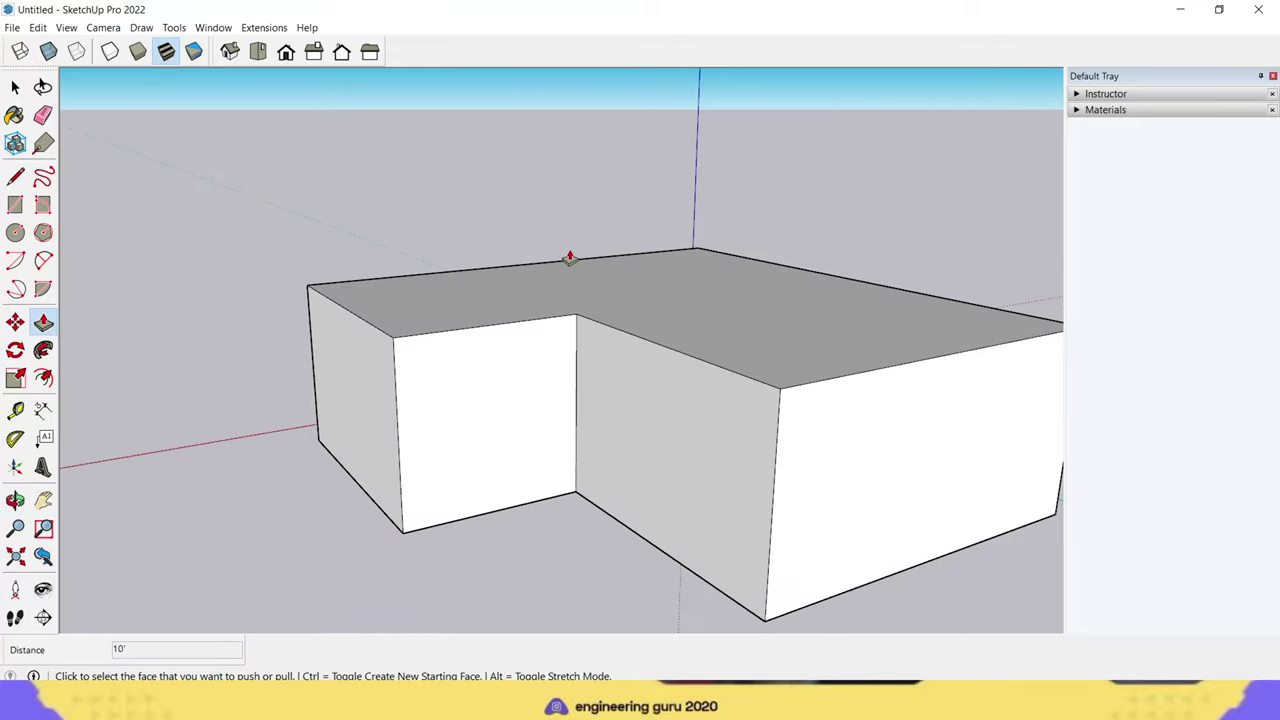
pyautogui.scroll(-2, 607, 438)
pyautogui.scroll(-2, 607, 438)
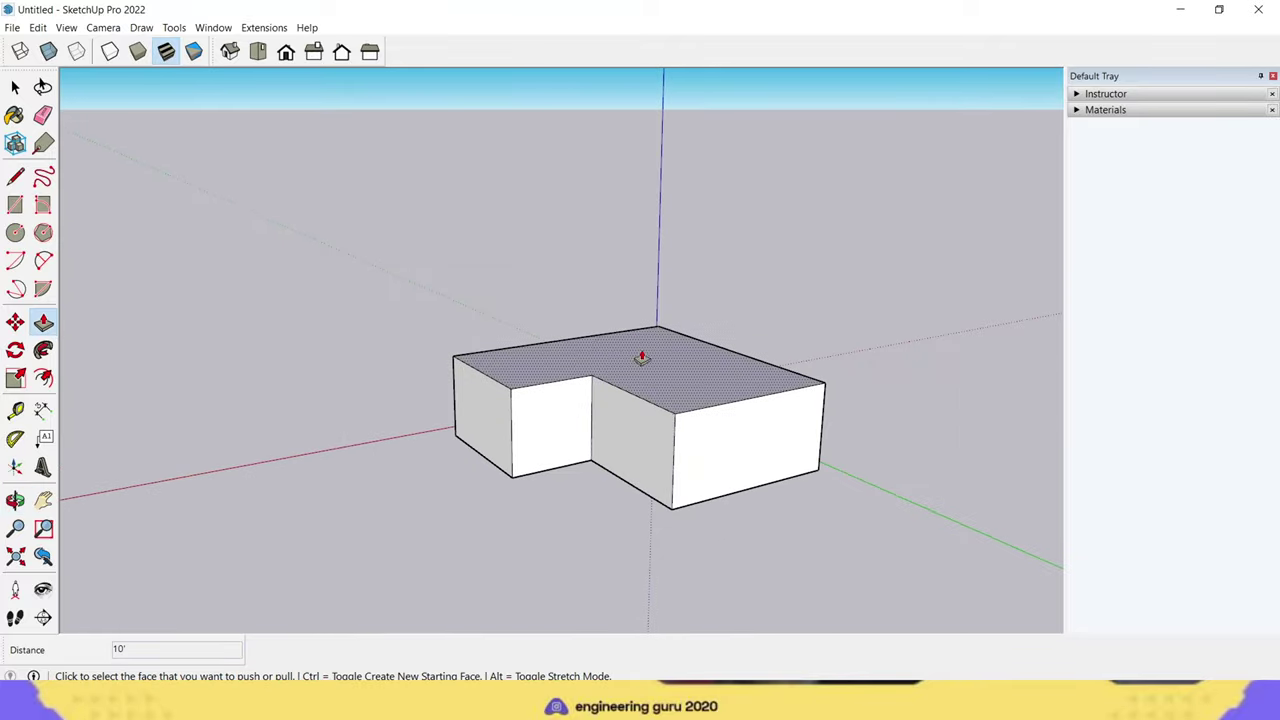
# Step: Draw ridge lines along the centre of both wings, starting from the left edge's midpoint
pyautogui.click(15, 176)
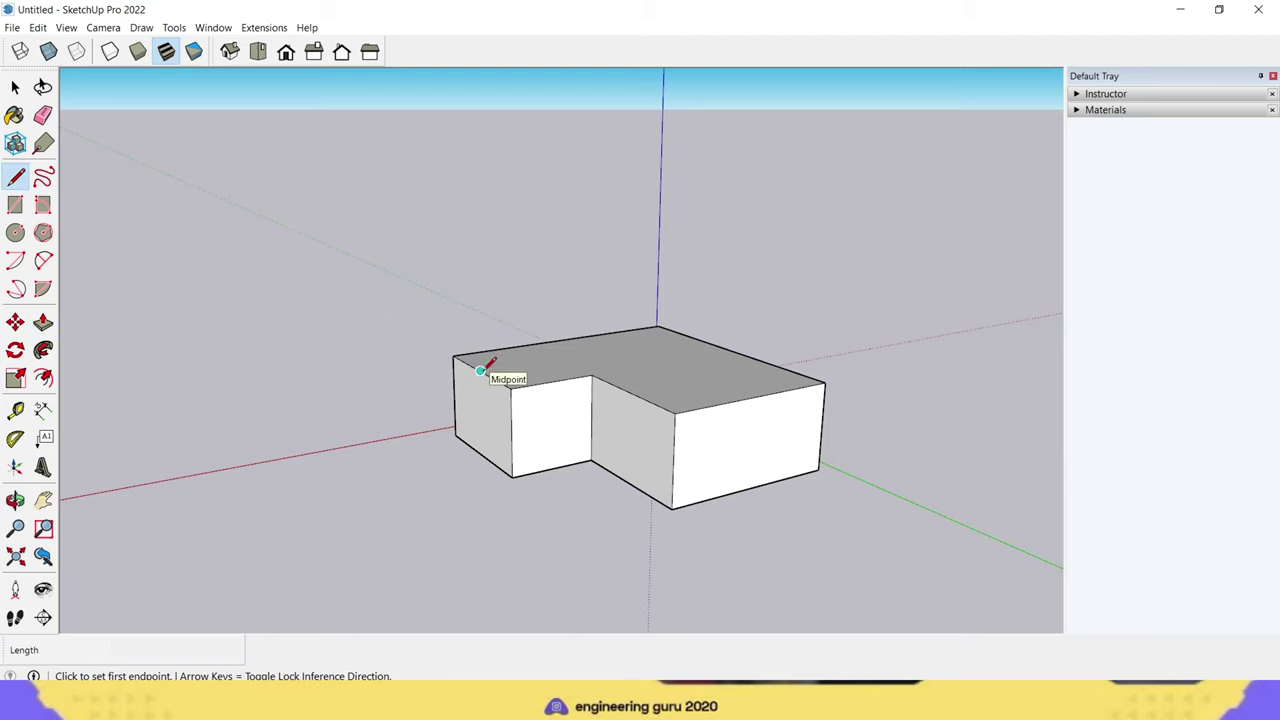
pyautogui.click(480, 371)
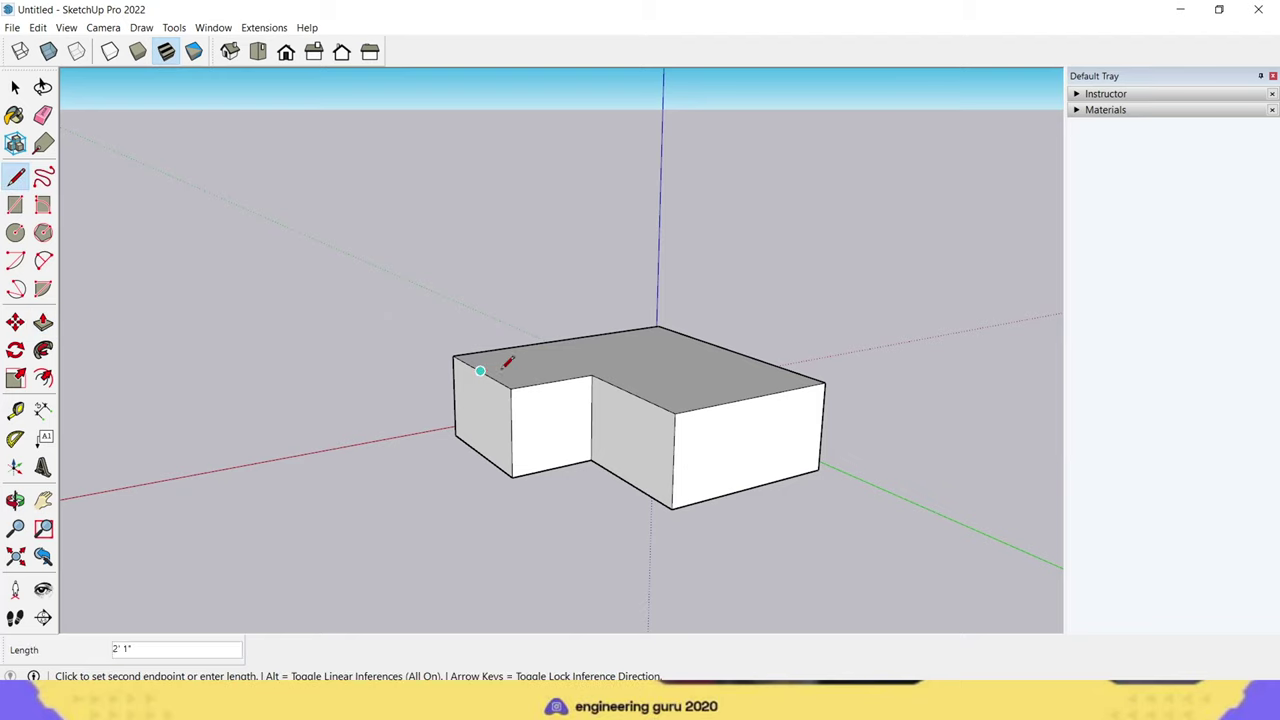
pyautogui.click(763, 394)
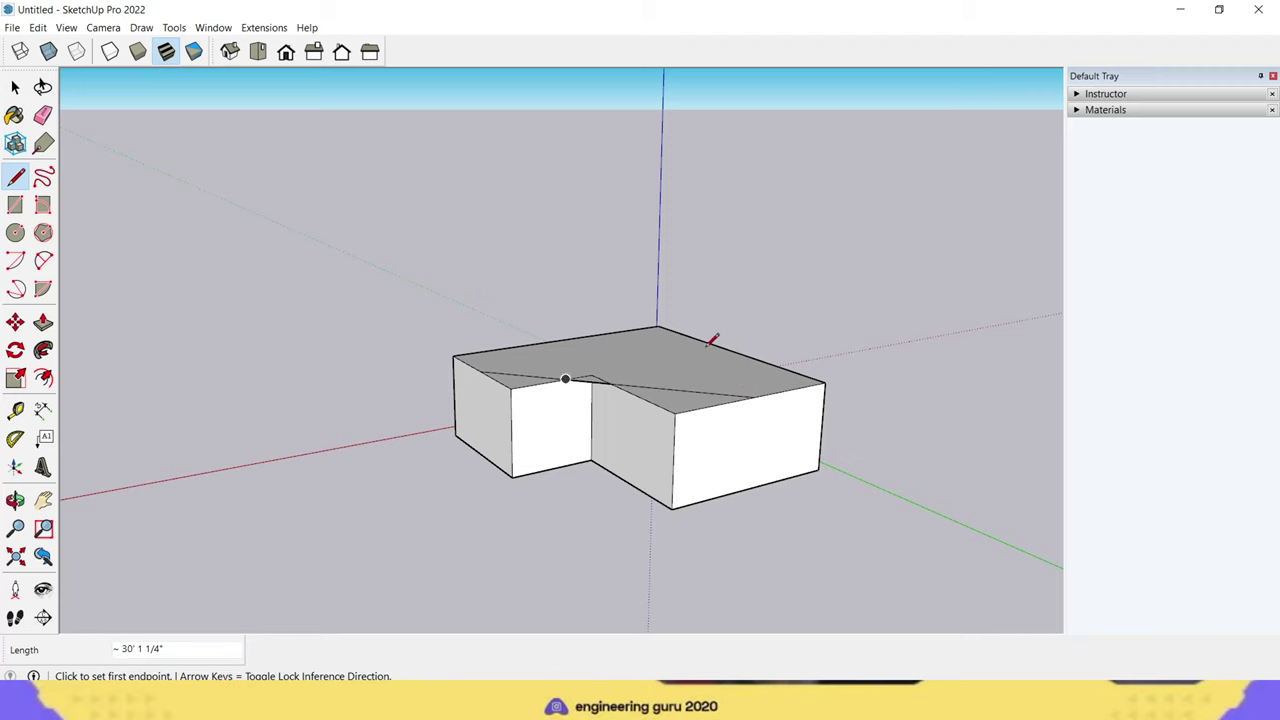
pyautogui.hotkey('ctrl', 'z')
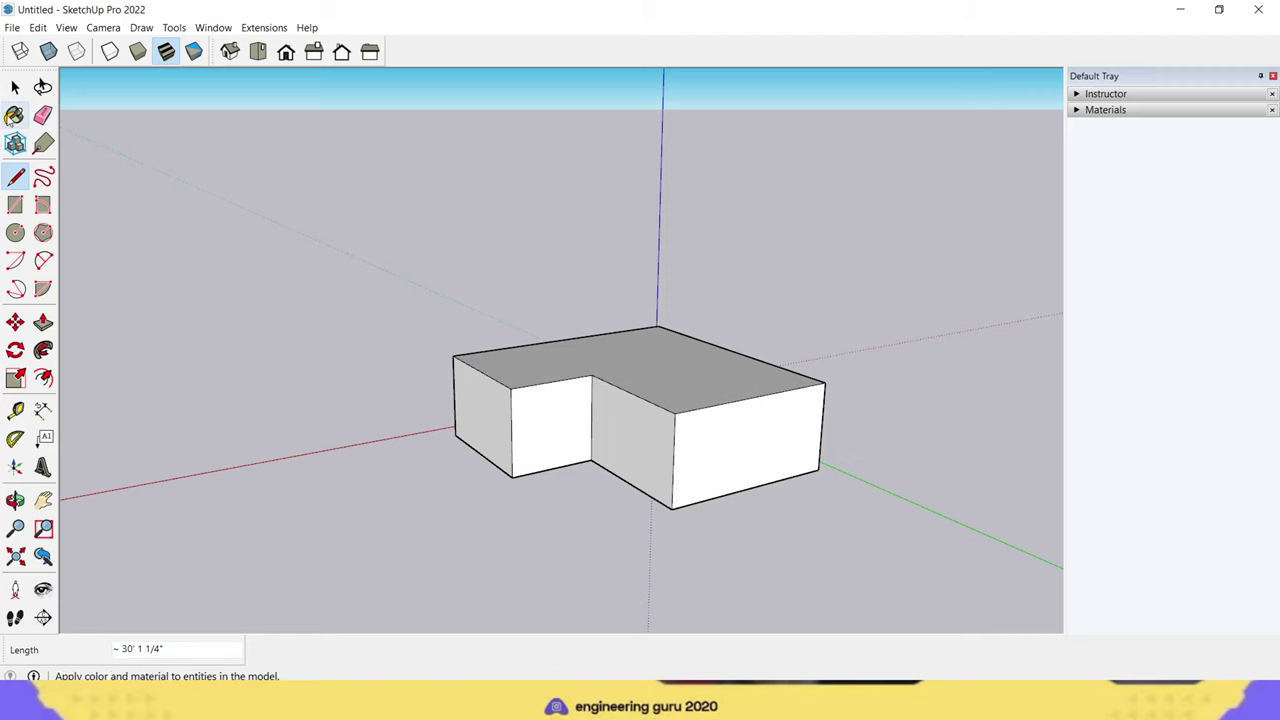
pyautogui.click(480, 372)
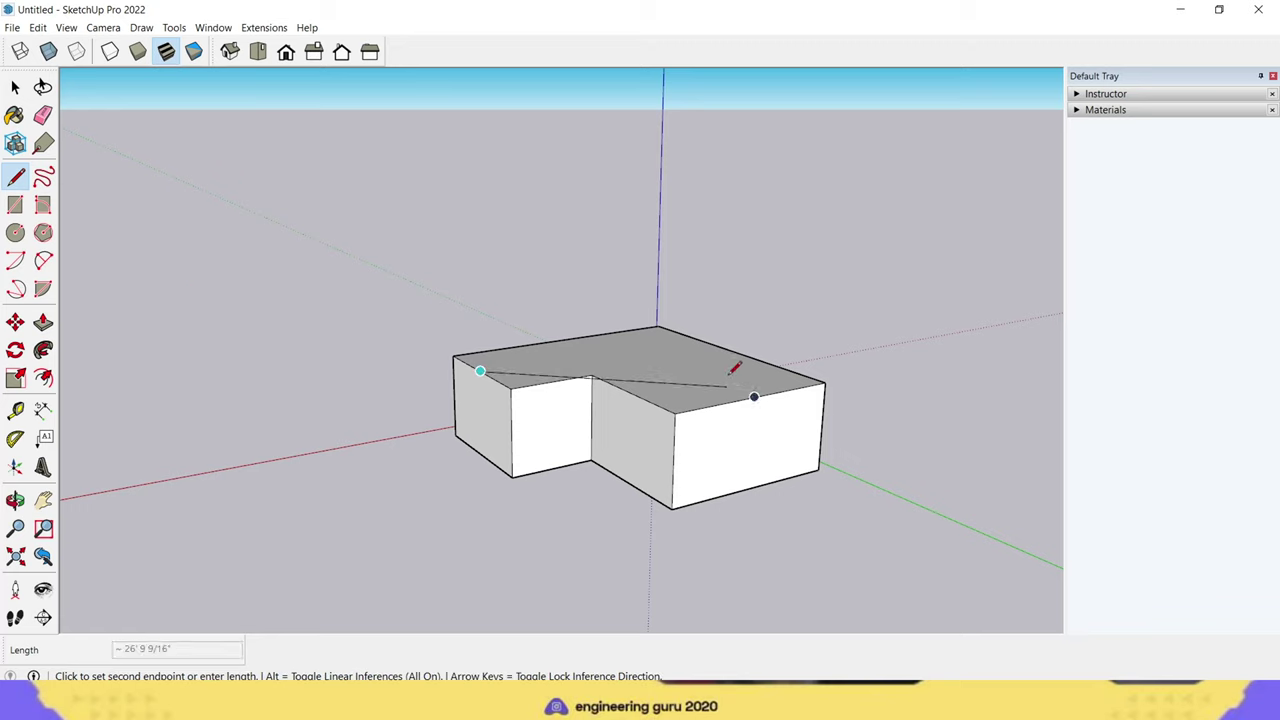
pyautogui.click(628, 347)
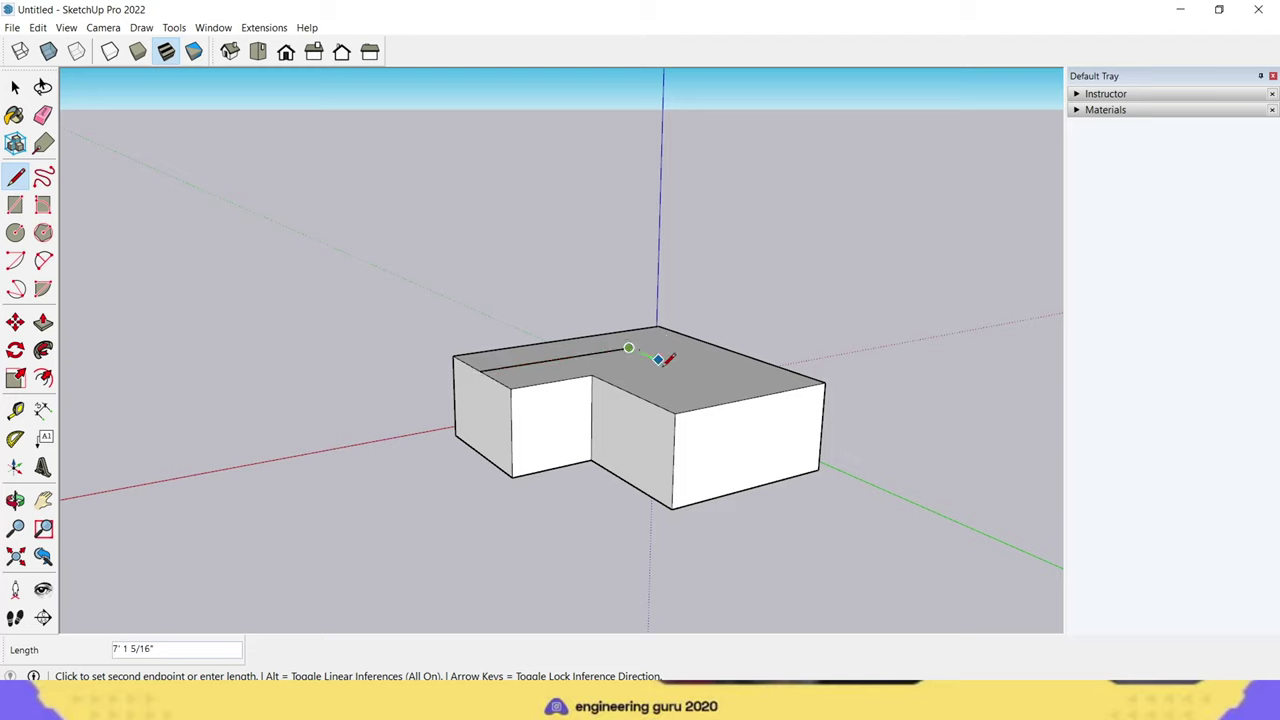
pyautogui.click(754, 396)
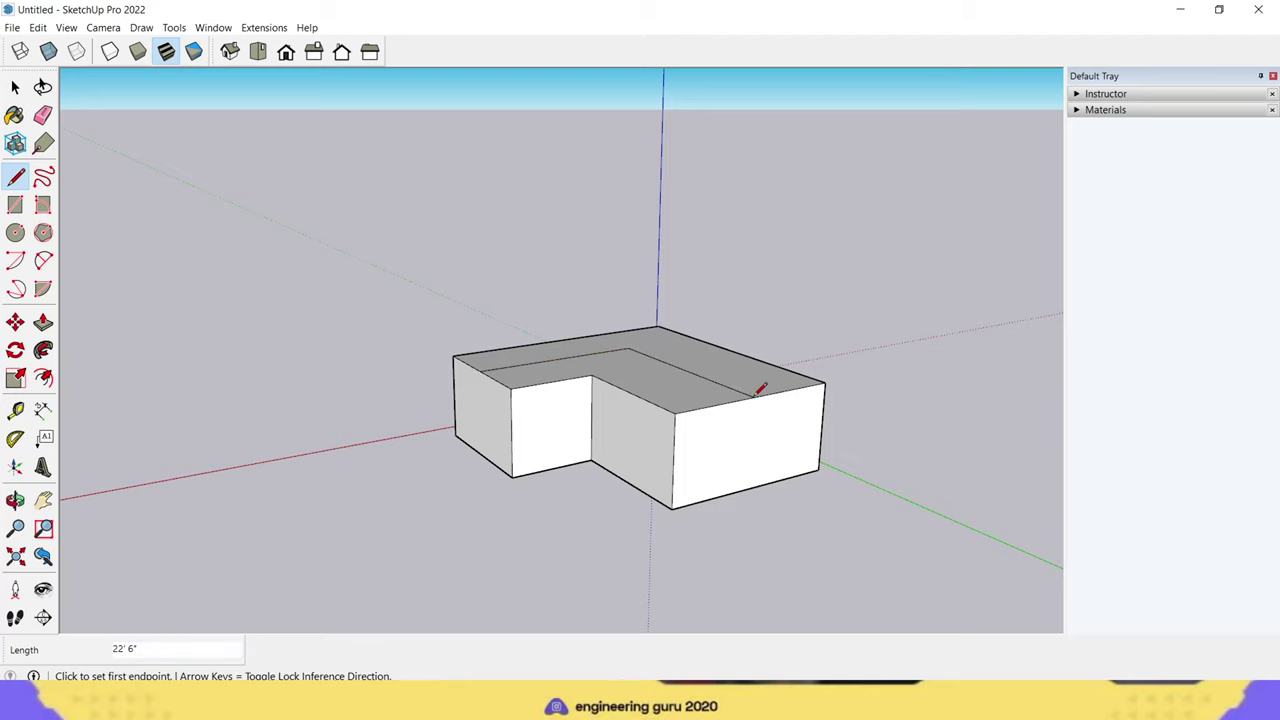
pyautogui.moveTo(494, 426)
pyautogui.mouseDown(button='middle')
pyautogui.moveTo(463, 447)
pyautogui.moveTo(391, 616)
pyautogui.mouseUp(button='middle')
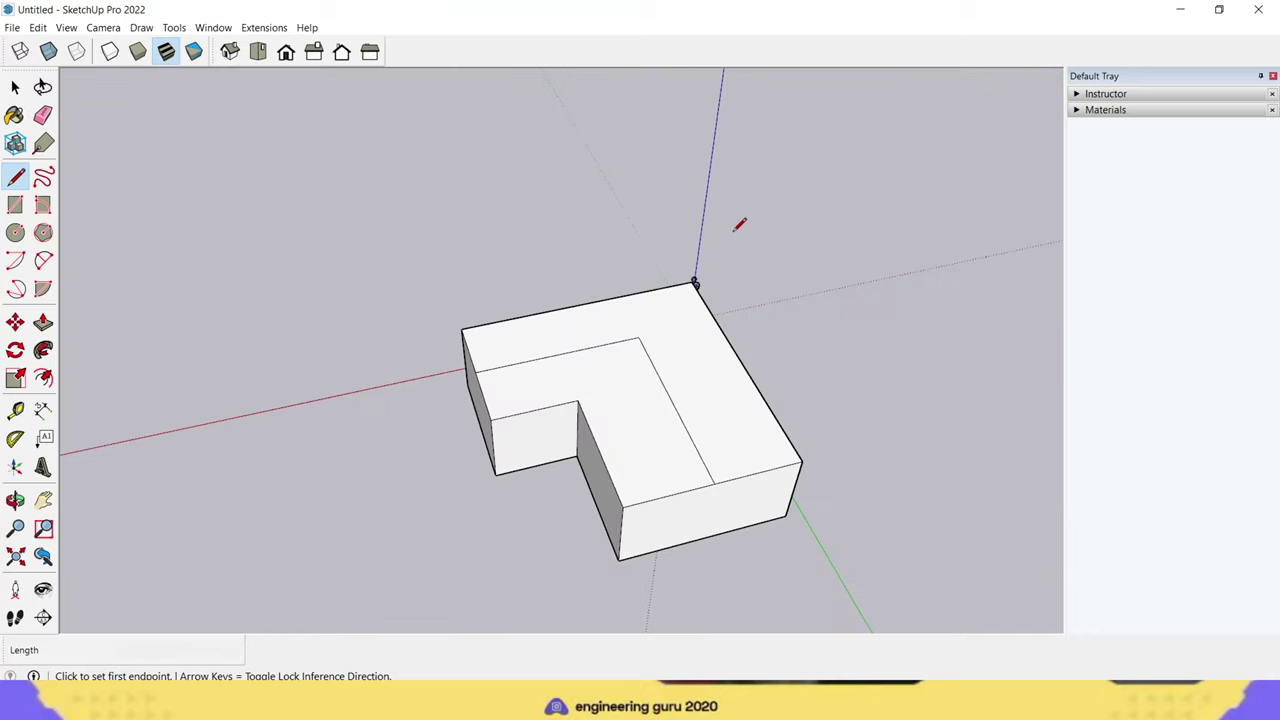
# Step: Add diagonals from the outer back corner and the inner corner to the ridge junction
pyautogui.click(692, 281)
pyautogui.click(642, 336)
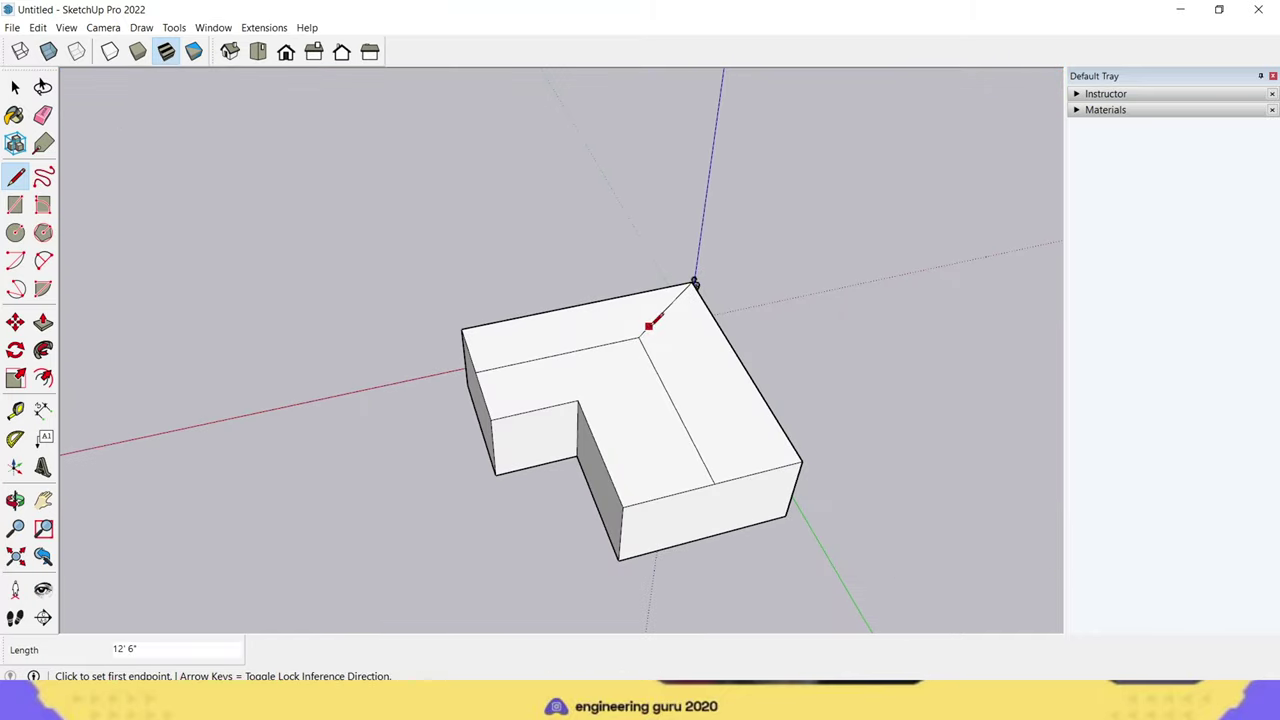
pyautogui.click(640, 340)
pyautogui.click(578, 401)
pyautogui.moveTo(394, 517); pyautogui.dragTo(451, 420, button='middle')
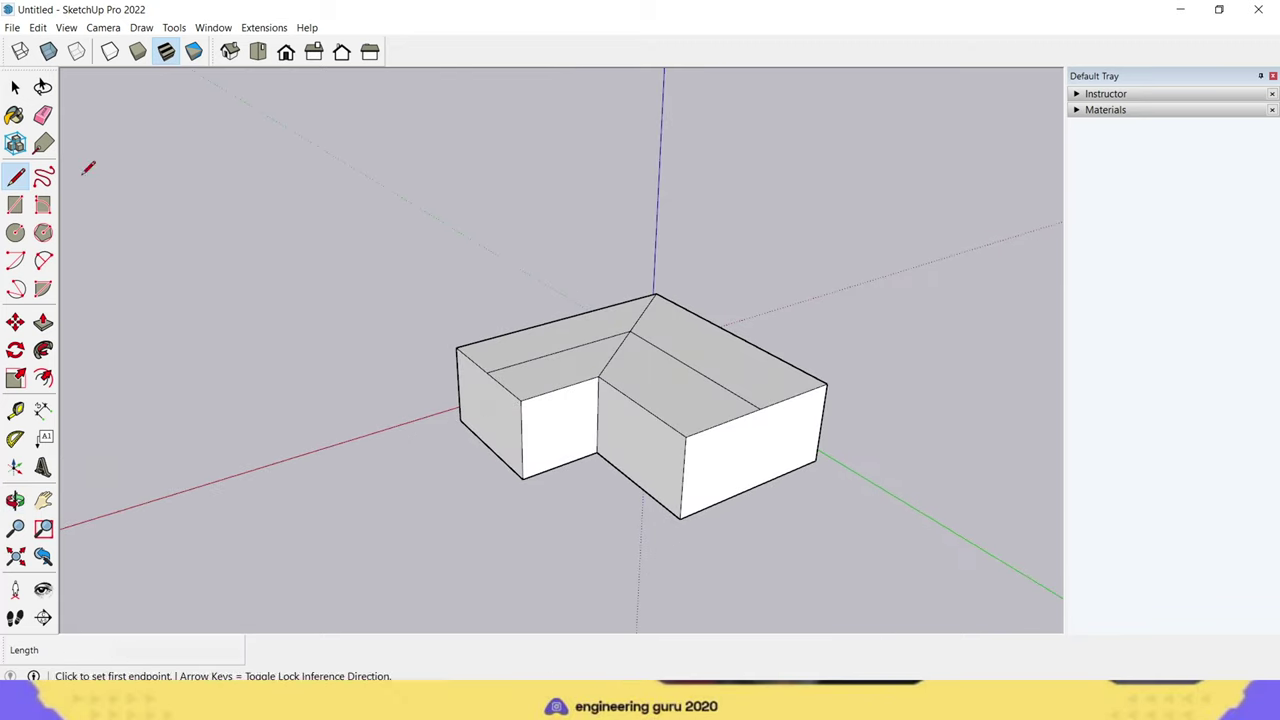
# Step: Select both ridge edges and move them straight up to form a pitched roof
pyautogui.click(15, 87)
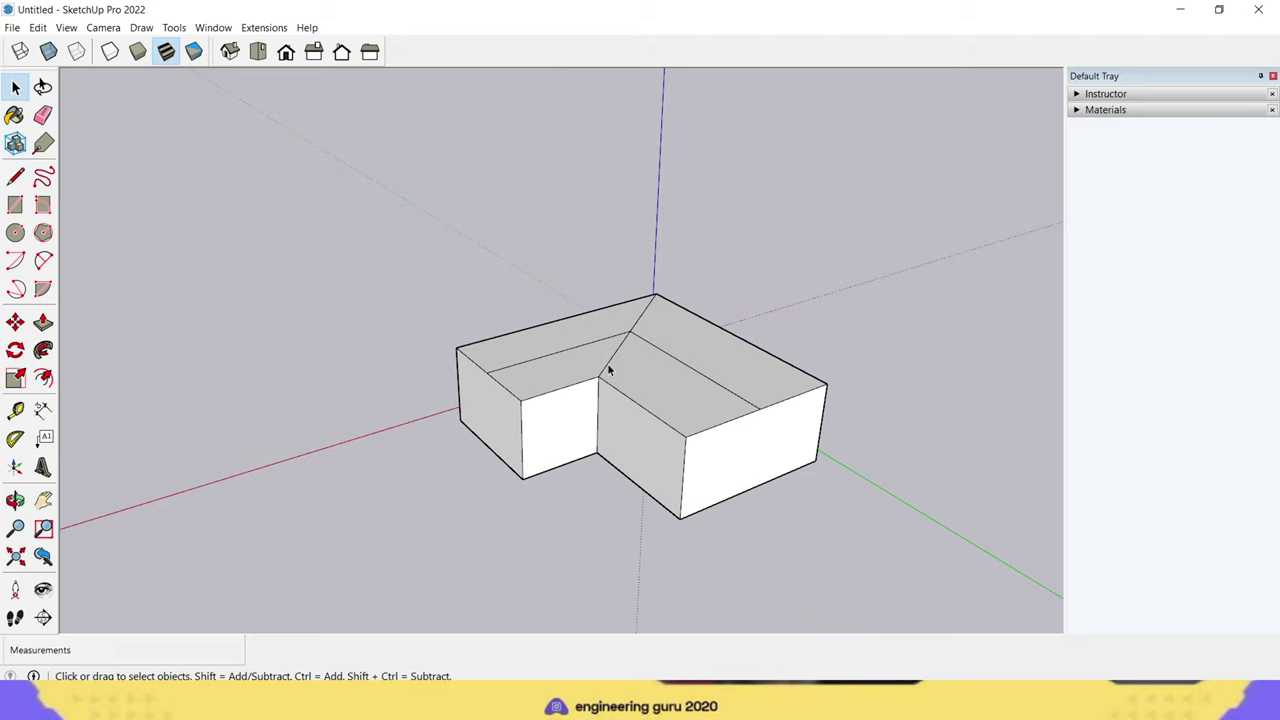
pyautogui.click(587, 349)
pyautogui.keyDown('shift'); pyautogui.click(685, 361); pyautogui.keyUp('shift')
pyautogui.click(15, 322)
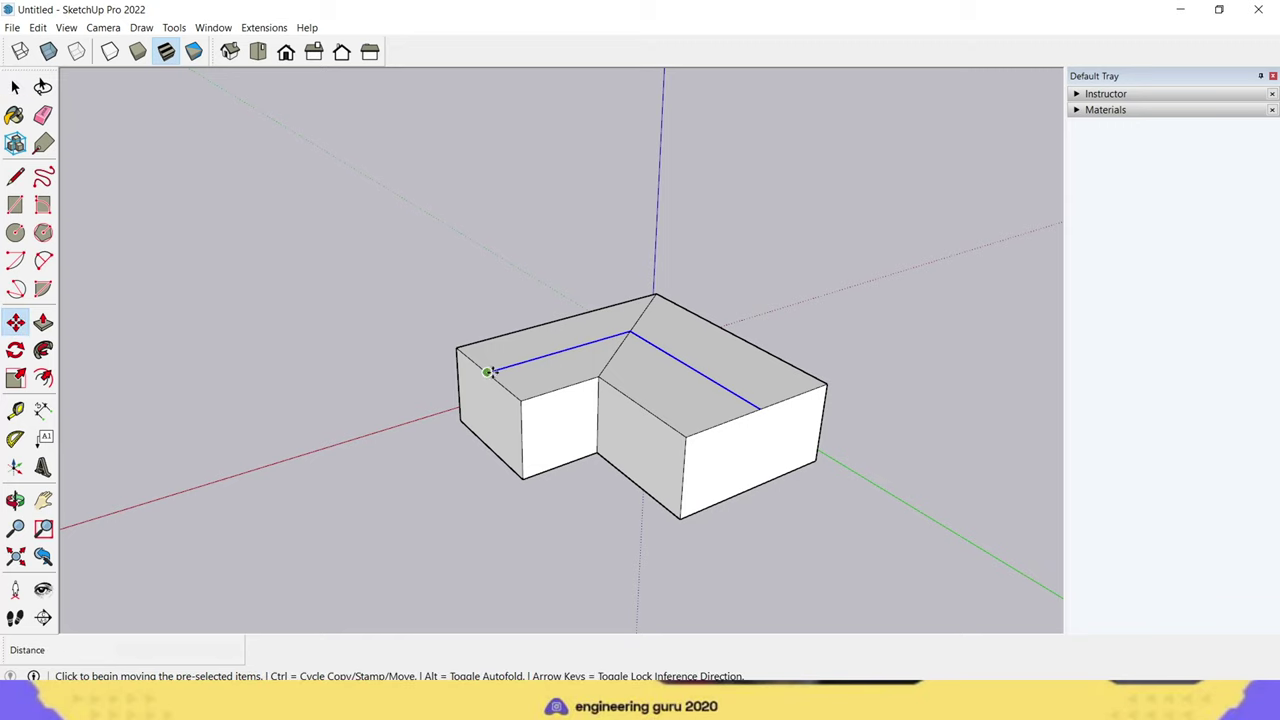
pyautogui.click(488, 372)
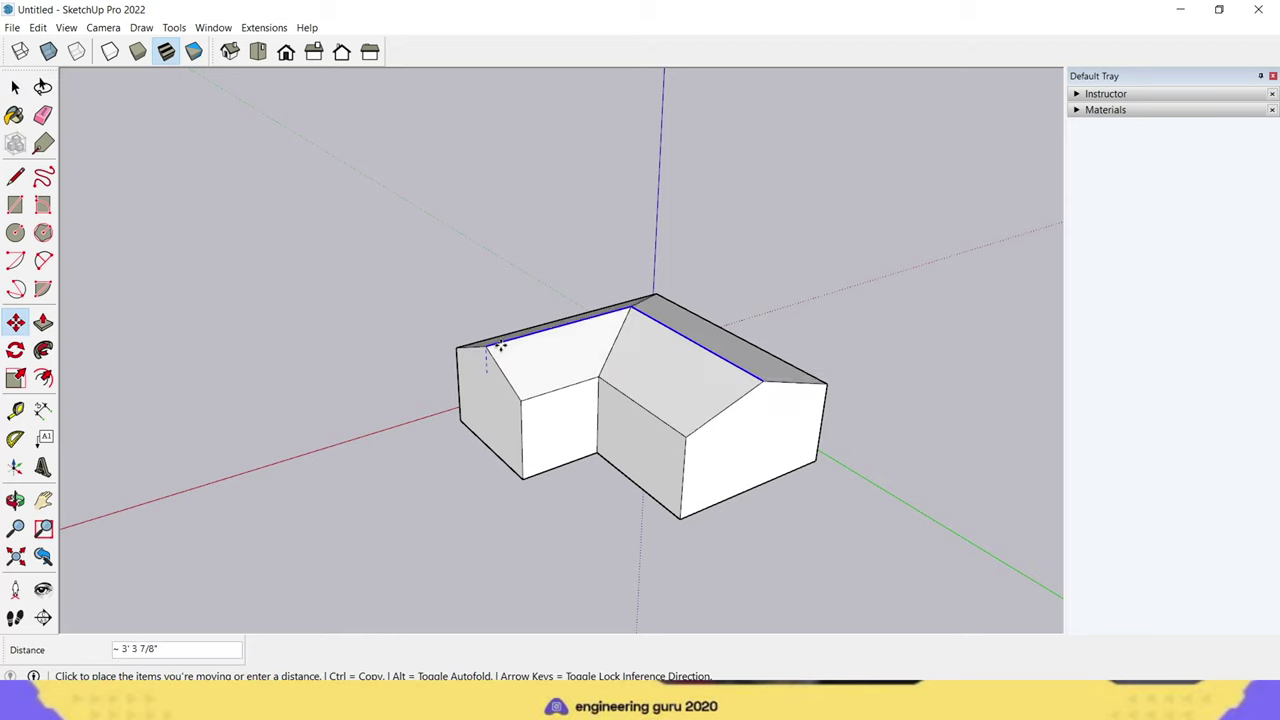
pyautogui.click(500, 344)
pyautogui.press('o')
pyautogui.moveTo(323, 529)
pyautogui.mouseDown()
pyautogui.moveTo(688, 357)
pyautogui.moveTo(849, 360)
pyautogui.moveTo(891, 403)
pyautogui.moveTo(723, 466)
pyautogui.moveTo(297, 492)
pyautogui.moveTo(163, 466)
pyautogui.moveTo(503, 466)
pyautogui.mouseUp()
pyautogui.press('m')
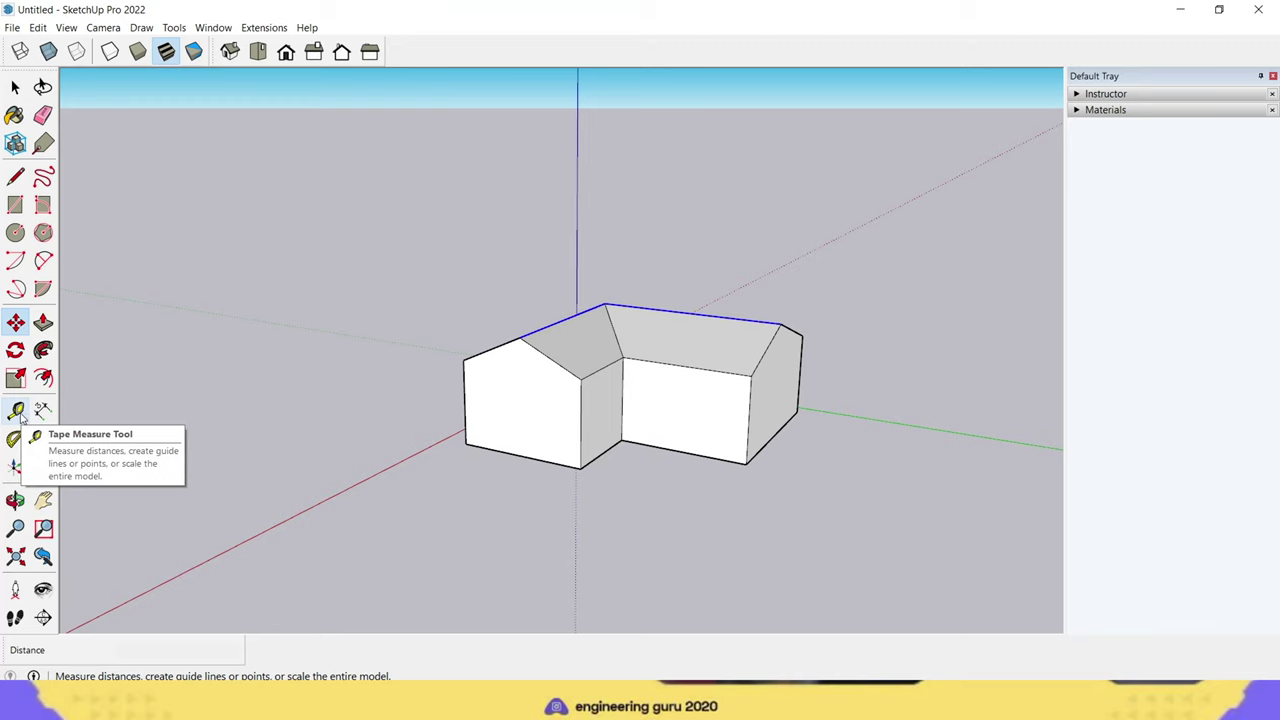
# Step: Place Tape Measure guides on the front and inner walls, including a 6' offset
pyautogui.click(17, 411)
pyautogui.write("6'")
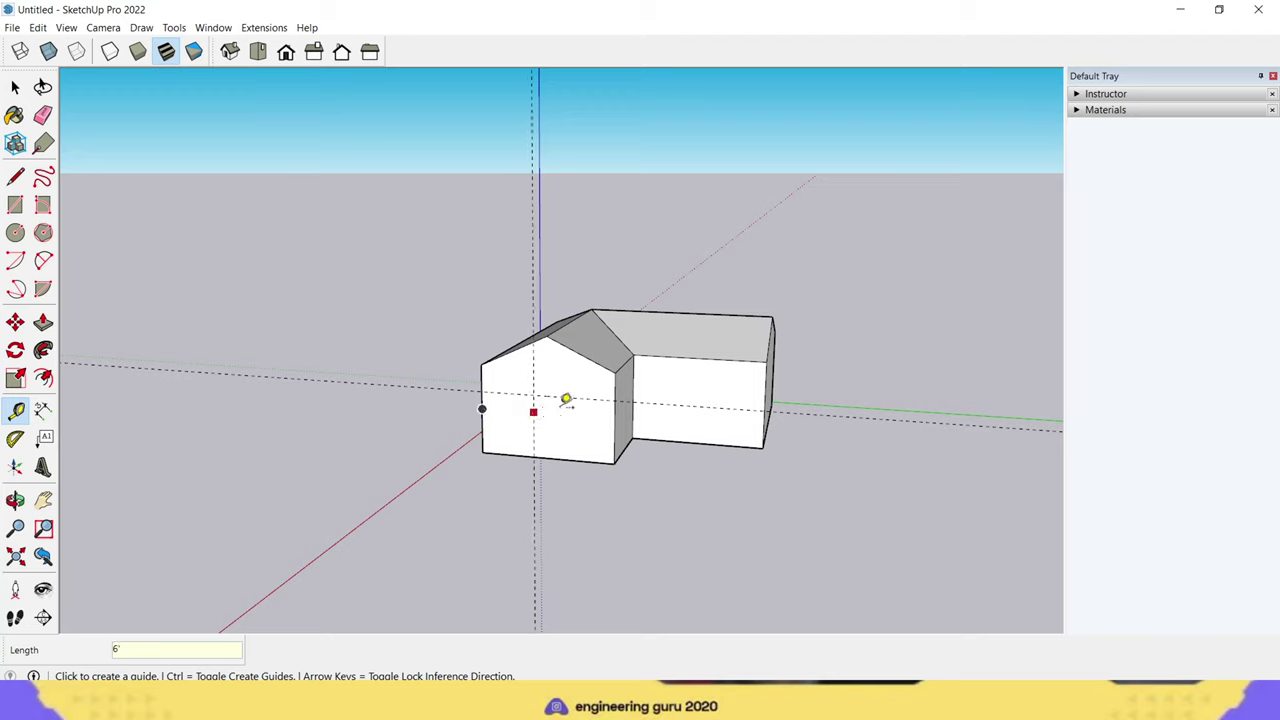
pyautogui.click(615, 418)
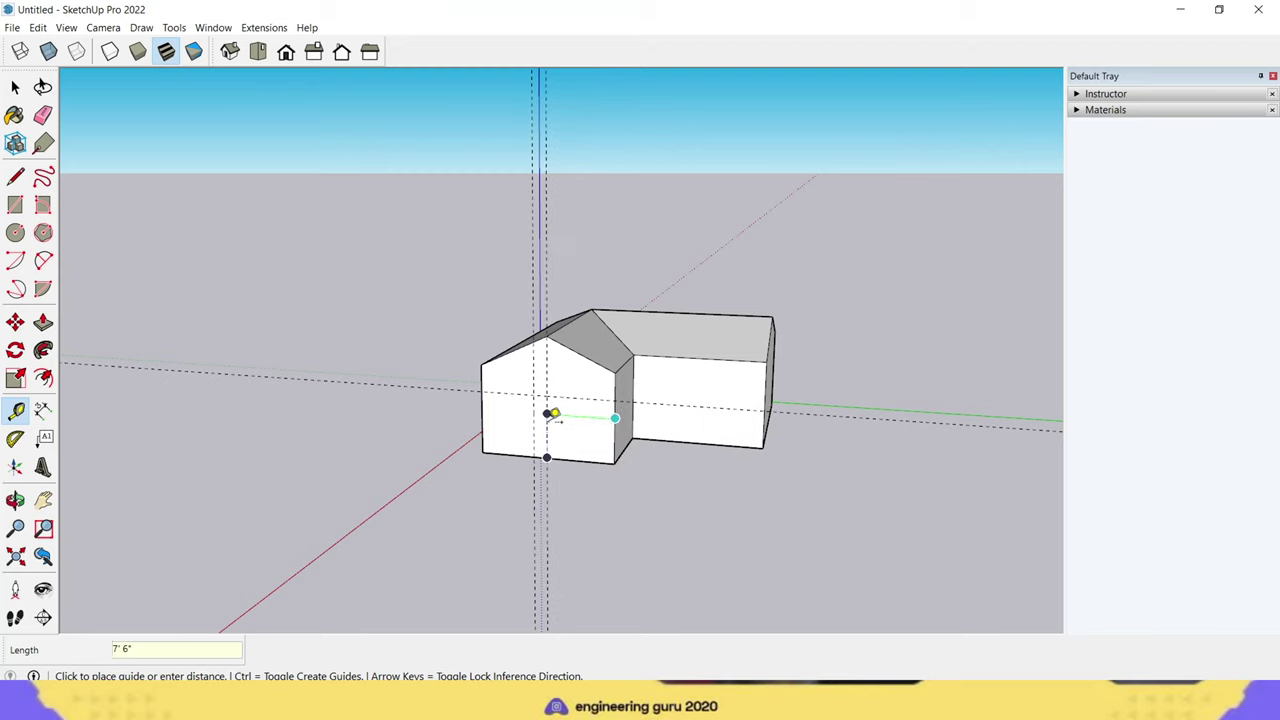
pyautogui.click(551, 413)
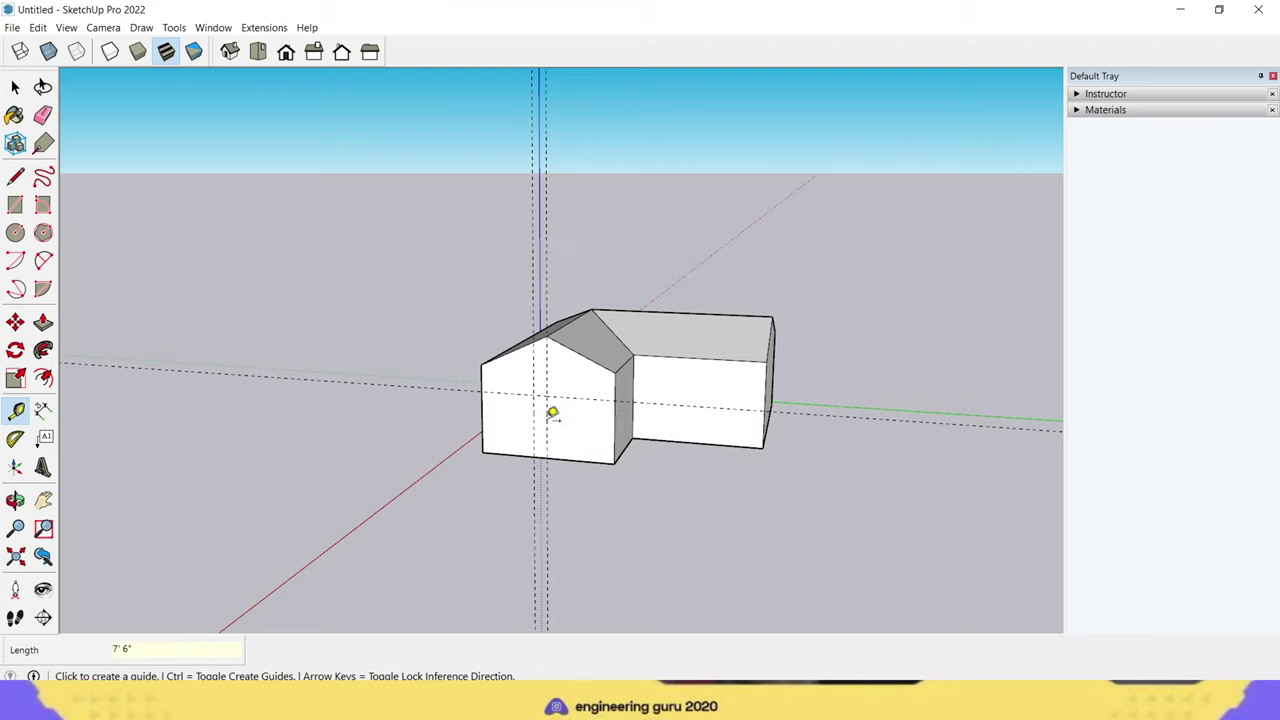
pyautogui.write('6')
pyautogui.moveTo(575, 594)
pyautogui.mouseDown(button='middle')
pyautogui.moveTo(871, 457)
pyautogui.moveTo(401, 554)
pyautogui.moveTo(337, 543)
pyautogui.mouseUp(button='middle')
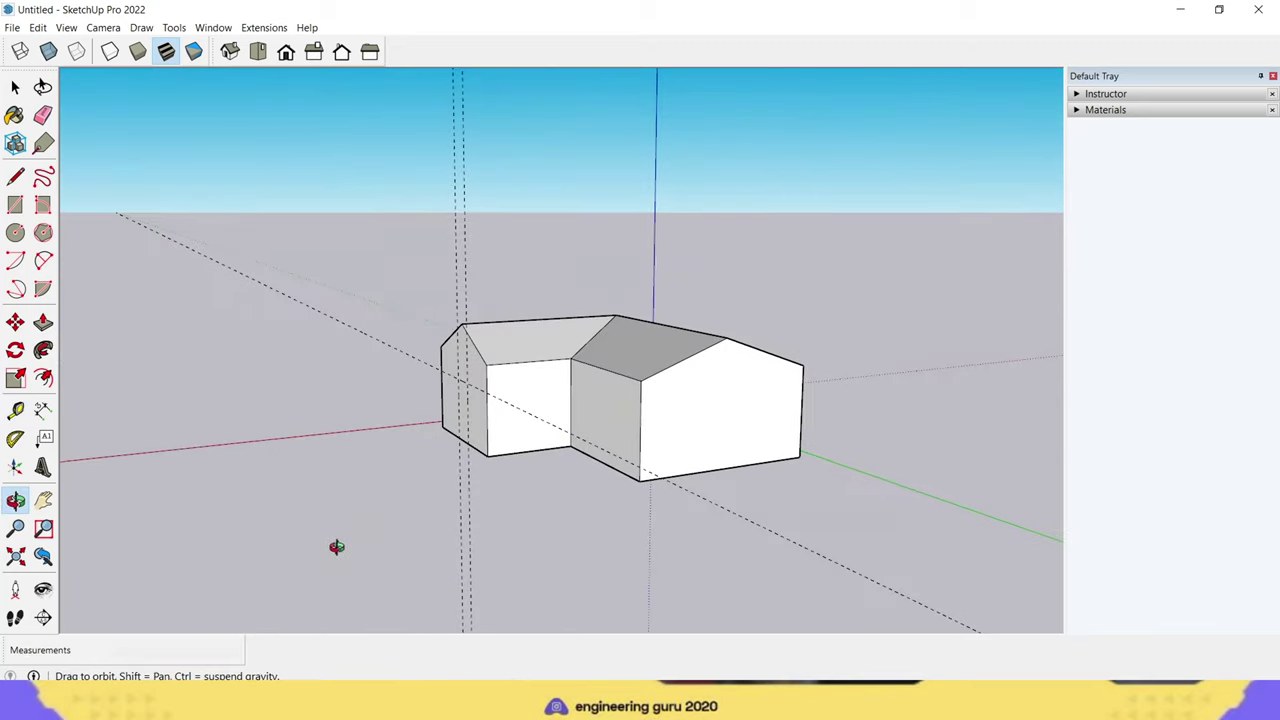
pyautogui.click(489, 410)
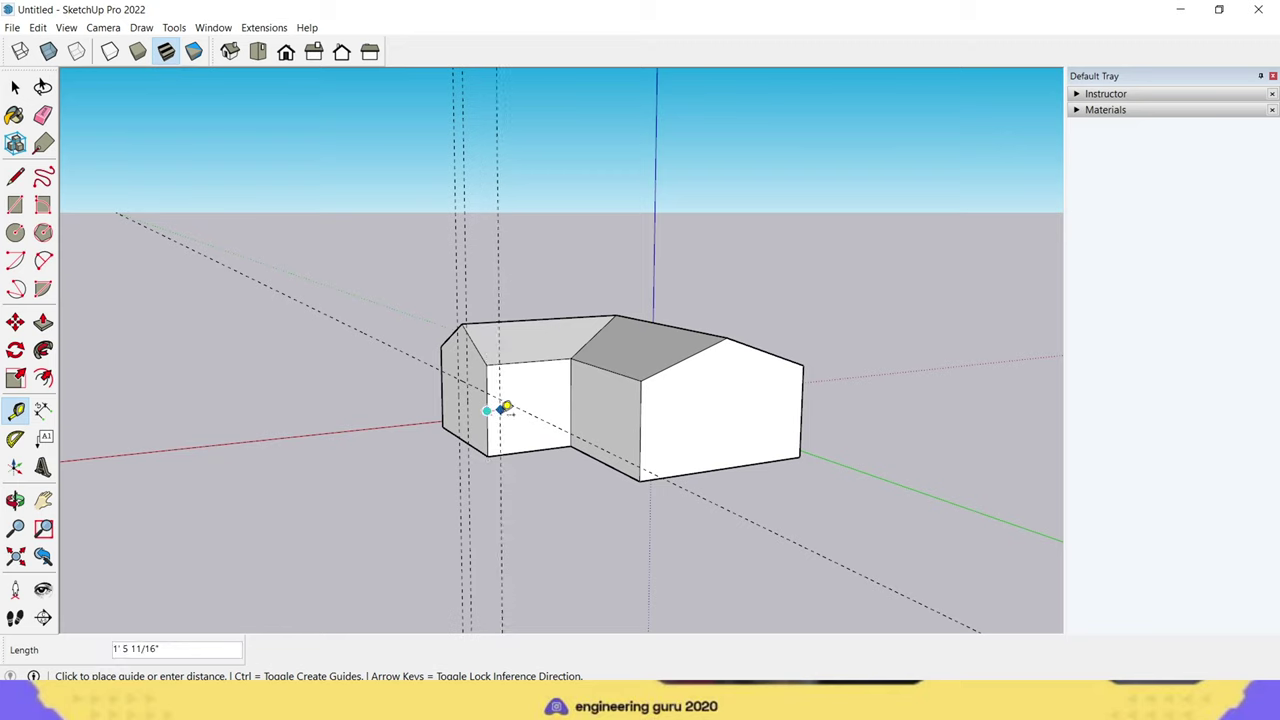
pyautogui.click(512, 405)
pyautogui.write("3'")
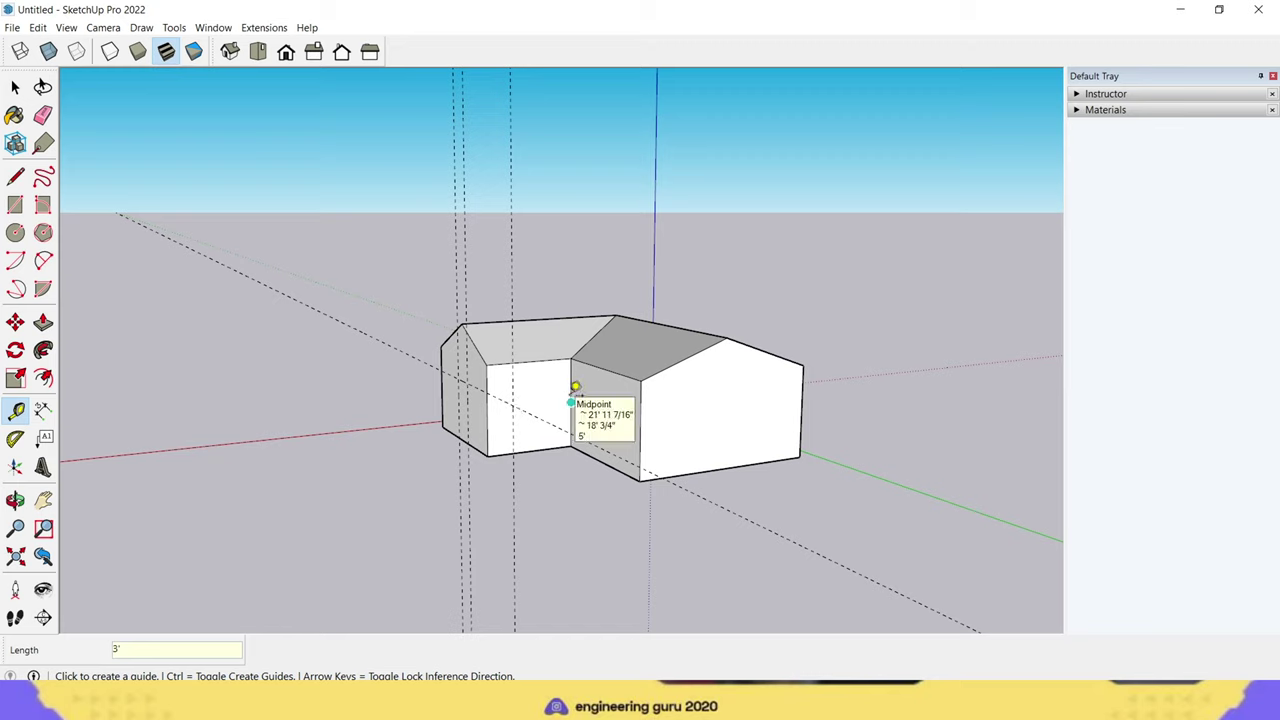
pyautogui.click(571, 400)
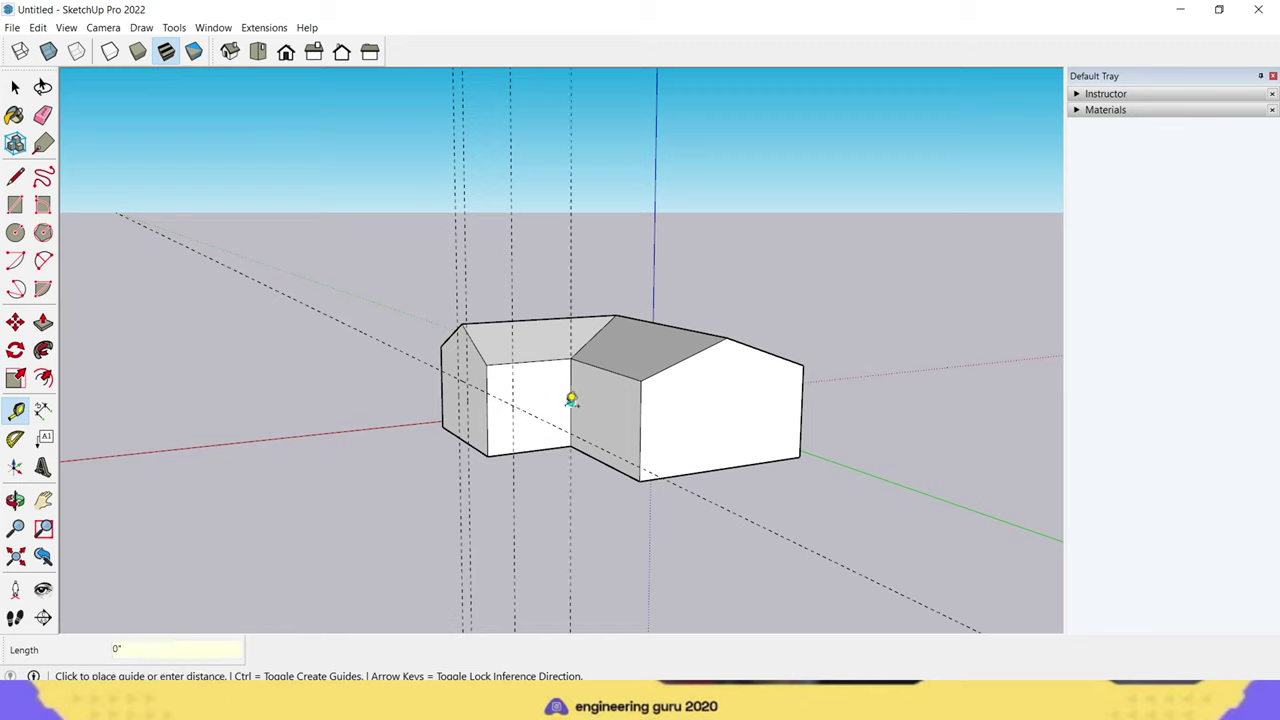
pyautogui.write("3'")
pyautogui.press('Return')
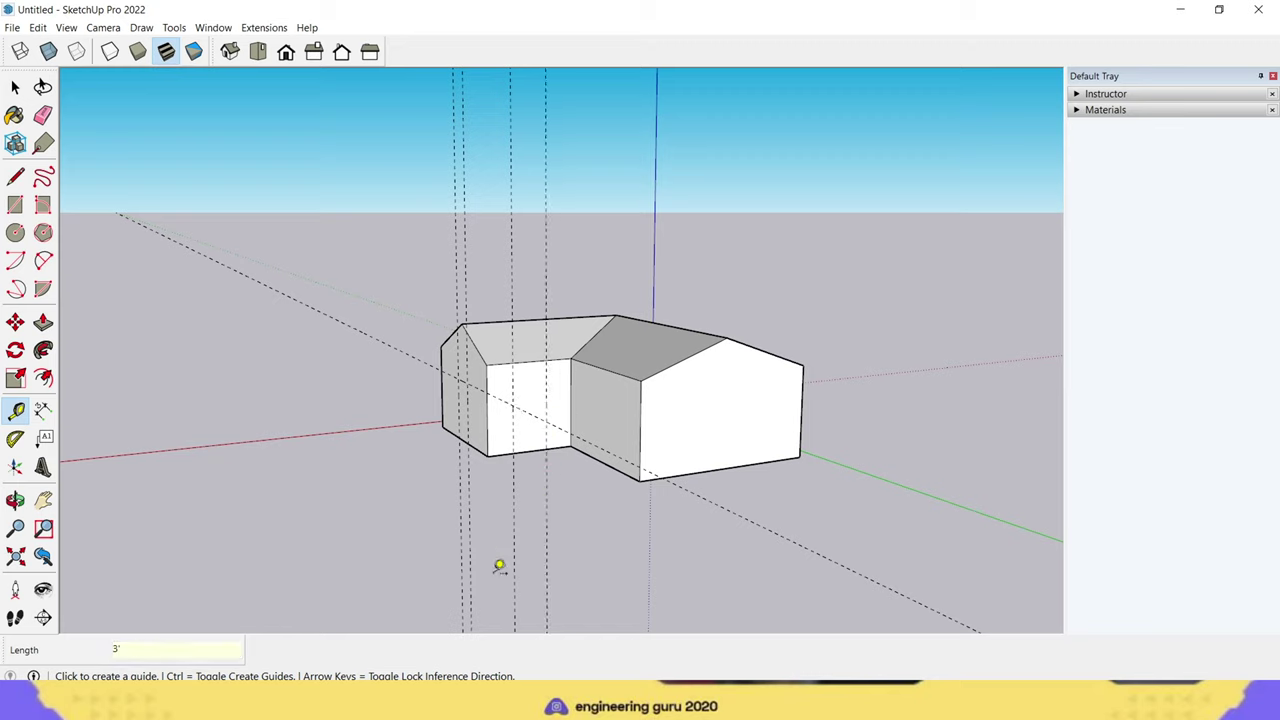
pyautogui.click(571, 401)
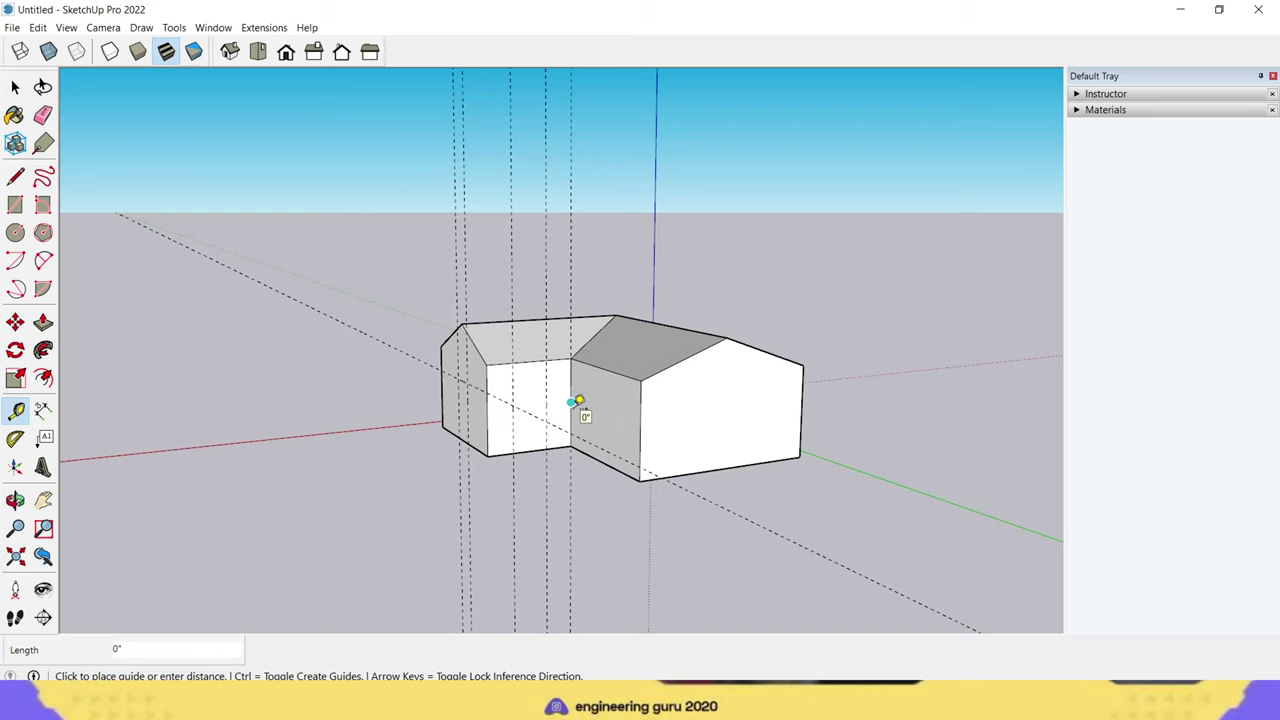
pyautogui.click(577, 401)
# Step: Erase a stray vertical guide and add a 10' guide from the right wall edge
pyautogui.moveTo(517, 517); pyautogui.dragTo(729, 509, button='middle')
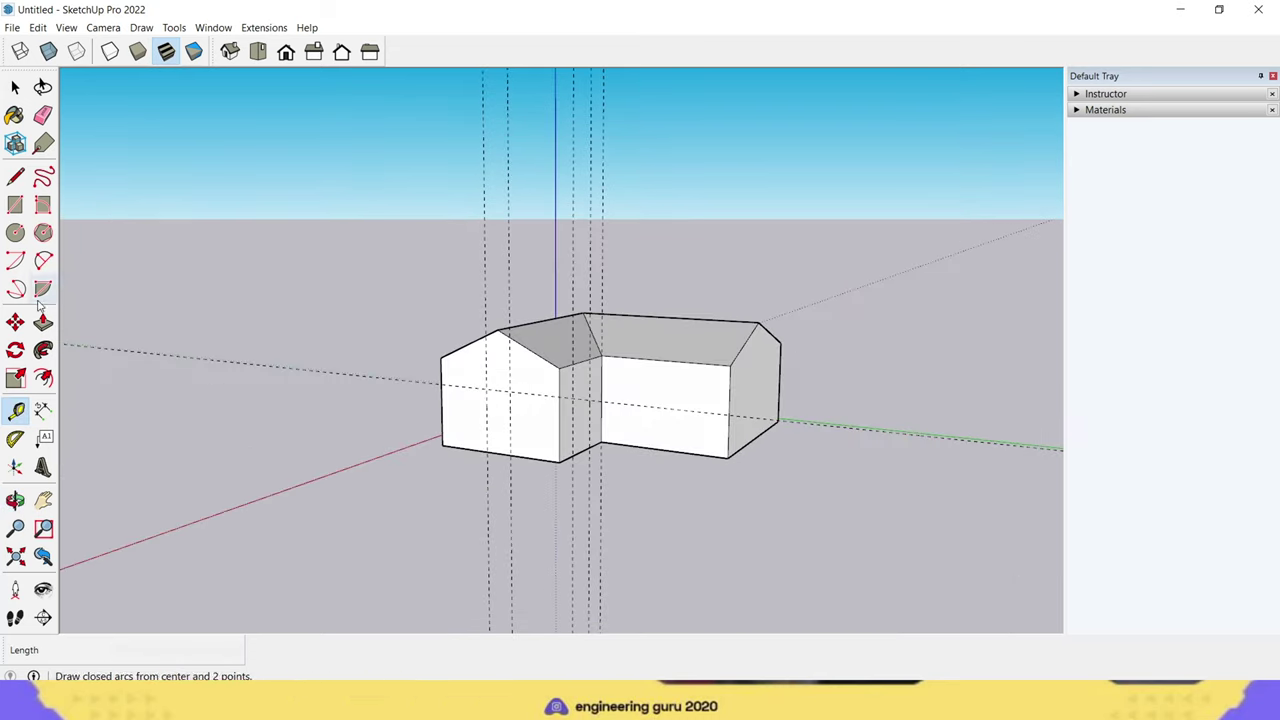
pyautogui.click(43, 115)
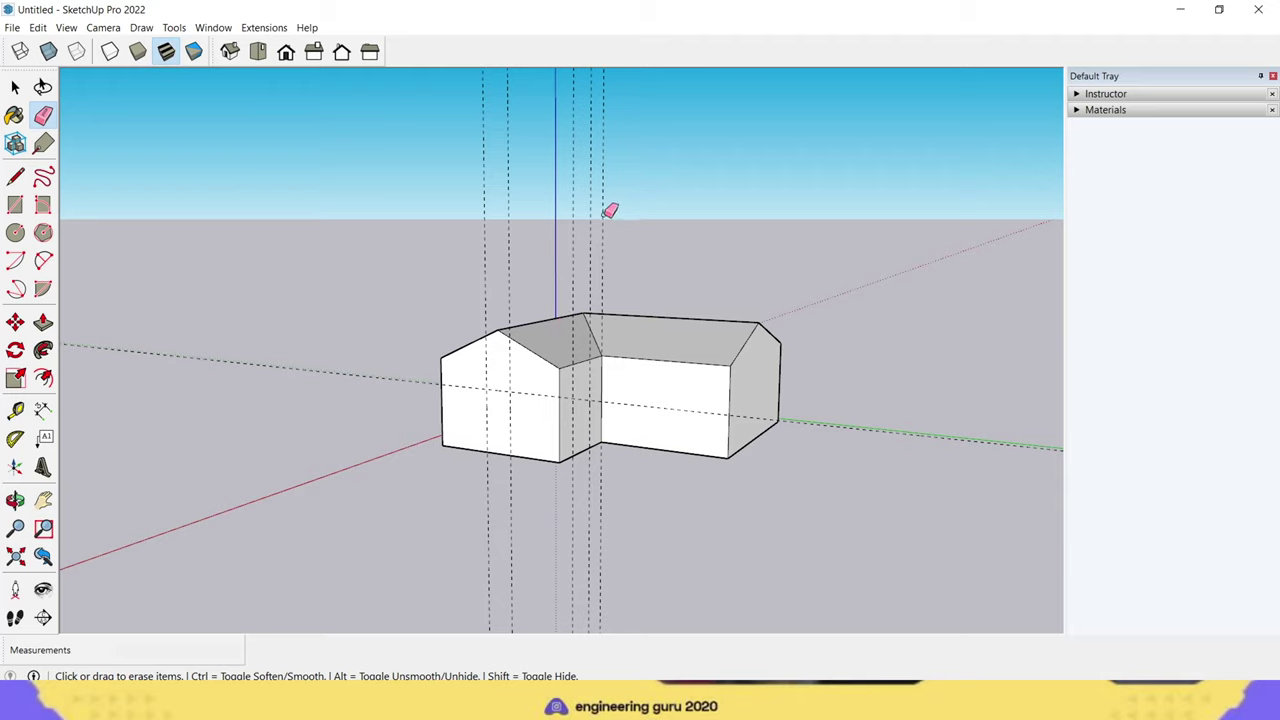
pyautogui.click(604, 213)
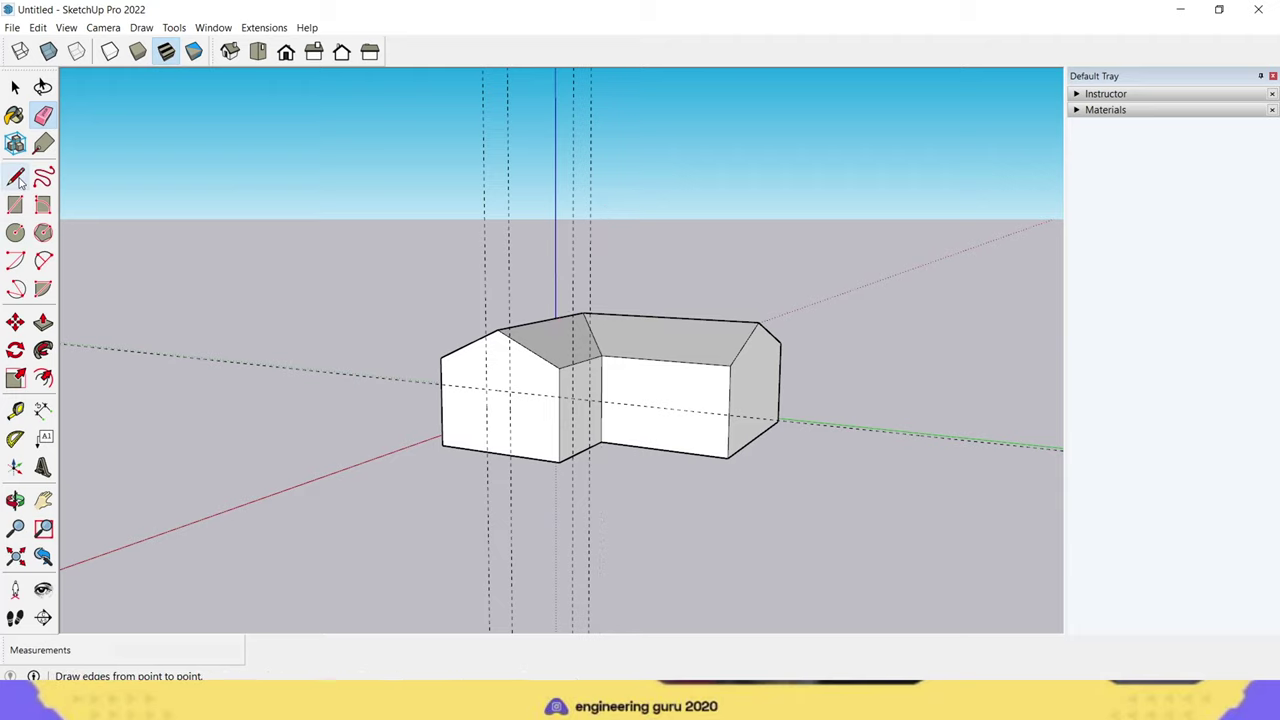
pyautogui.click(15, 410)
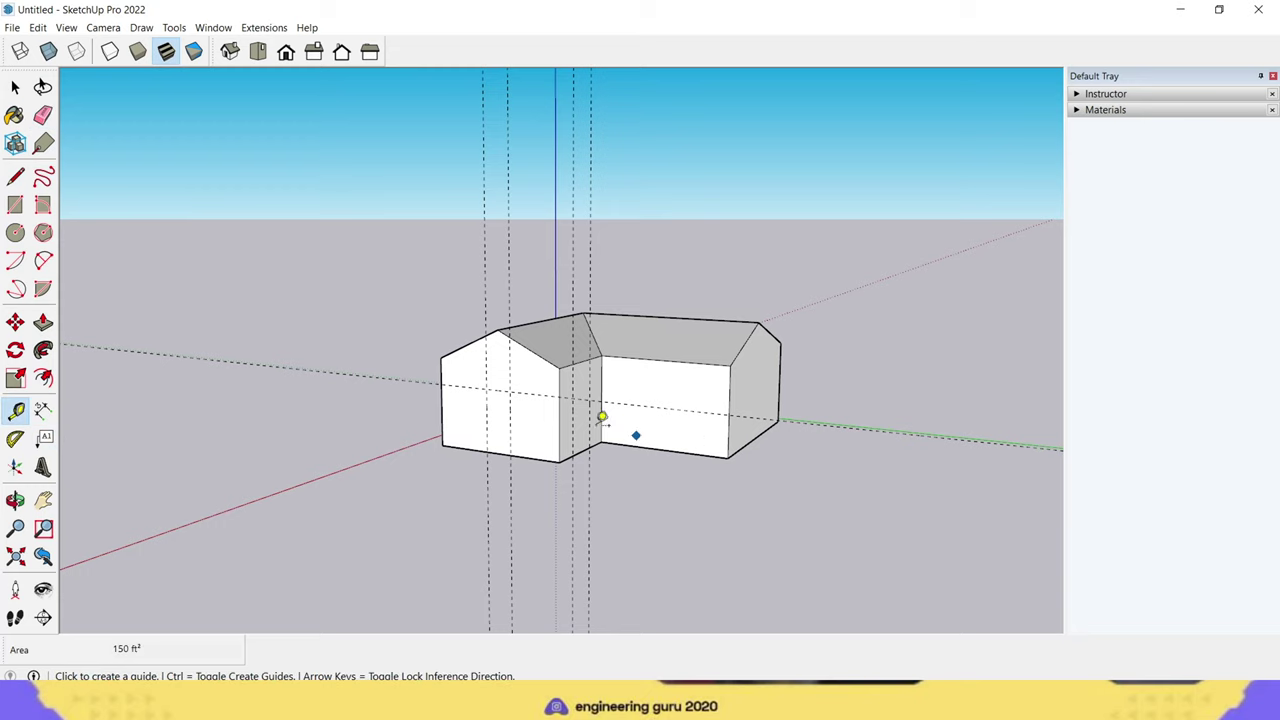
pyautogui.click(729, 406)
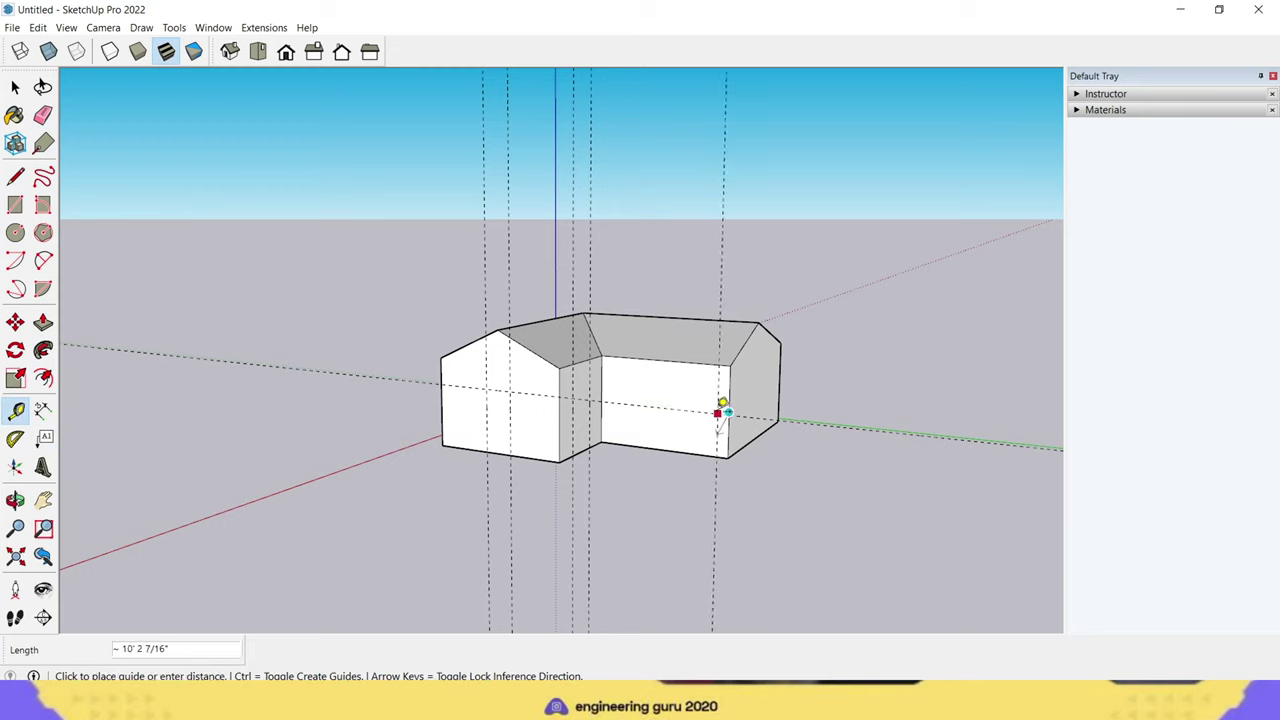
pyautogui.write("10'")
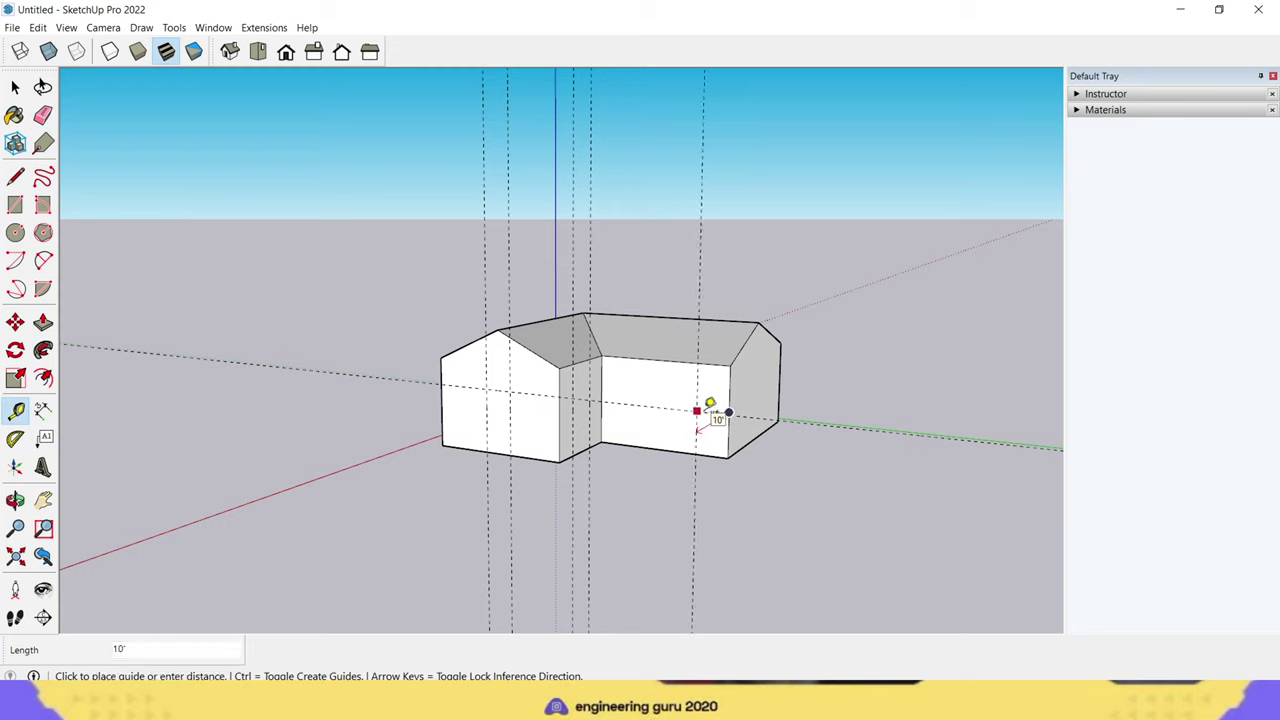
pyautogui.moveTo(709, 405)
pyautogui.mouseDown(button='middle')
pyautogui.moveTo(406, 466)
pyautogui.moveTo(471, 394)
pyautogui.moveTo(836, 393)
pyautogui.mouseUp(button='middle')
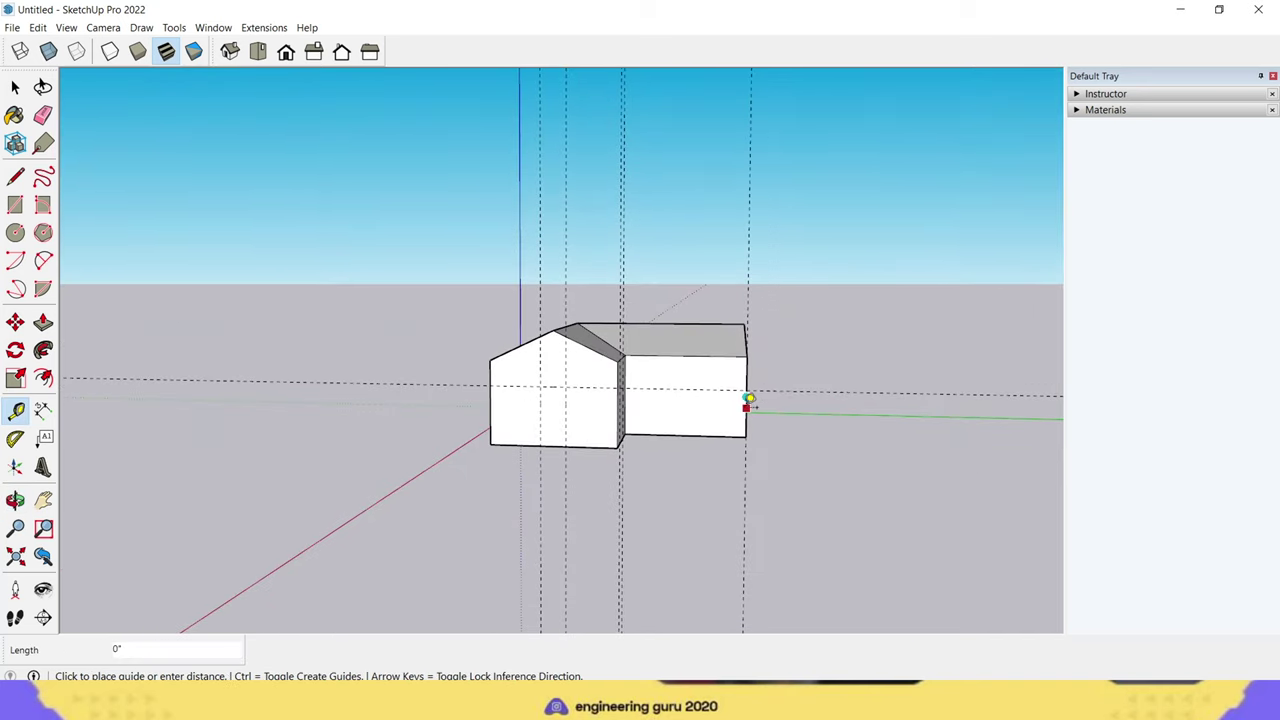
pyautogui.moveTo(726, 393)
pyautogui.mouseDown(button='middle')
pyautogui.moveTo(523, 580)
pyautogui.moveTo(434, 597)
pyautogui.moveTo(723, 502)
pyautogui.moveTo(606, 426)
pyautogui.mouseUp(button='middle')
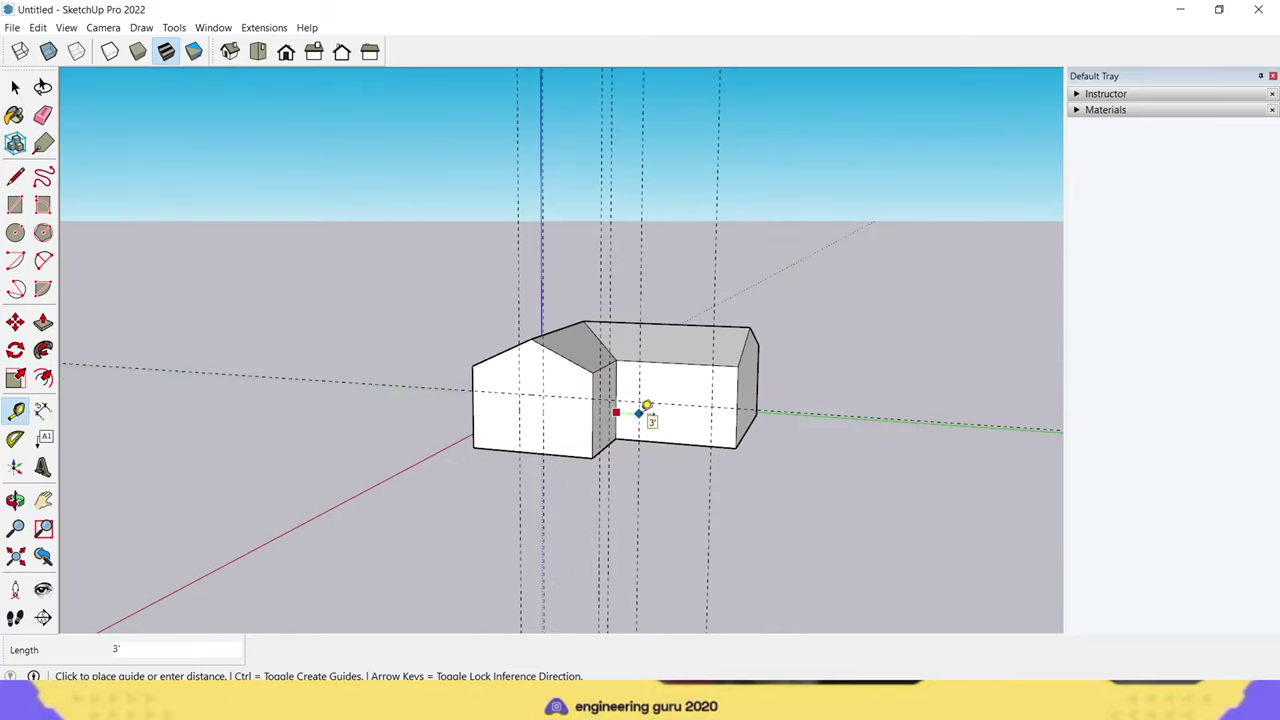
pyautogui.moveTo(771, 534)
pyautogui.mouseDown(button='middle')
pyautogui.moveTo(829, 506)
pyautogui.moveTo(863, 451)
pyautogui.moveTo(839, 465)
pyautogui.moveTo(817, 528)
pyautogui.mouseUp(button='middle')
# Step: Add 3' horizontal guides from the top and bottom wall edges, plus a gable-wall guide
pyautogui.click(682, 357)
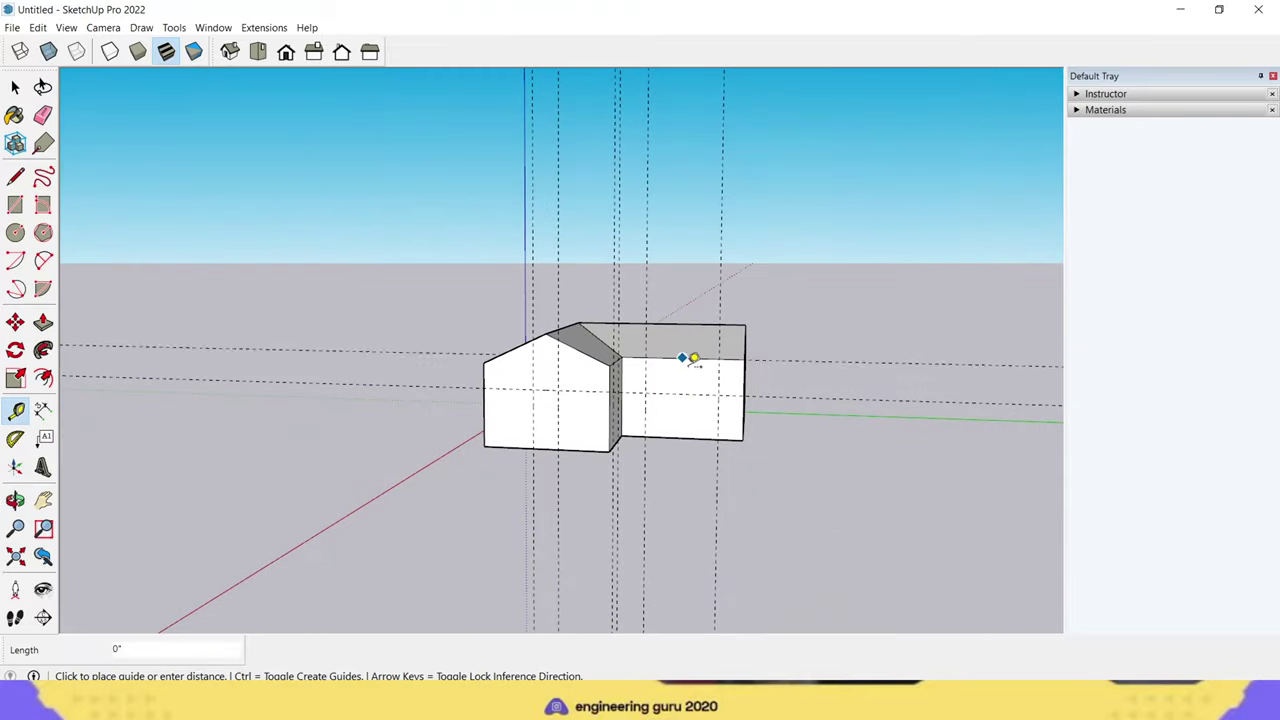
pyautogui.write("3'")
pyautogui.click(684, 382)
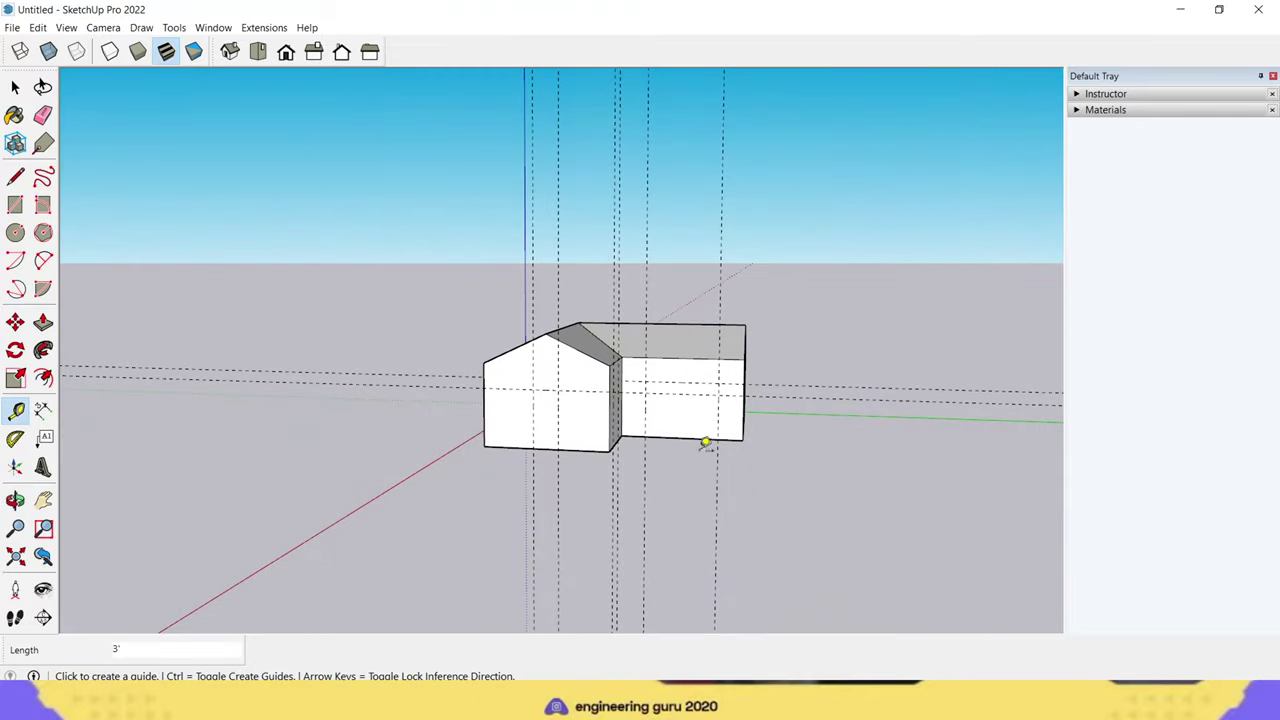
pyautogui.click(681, 437)
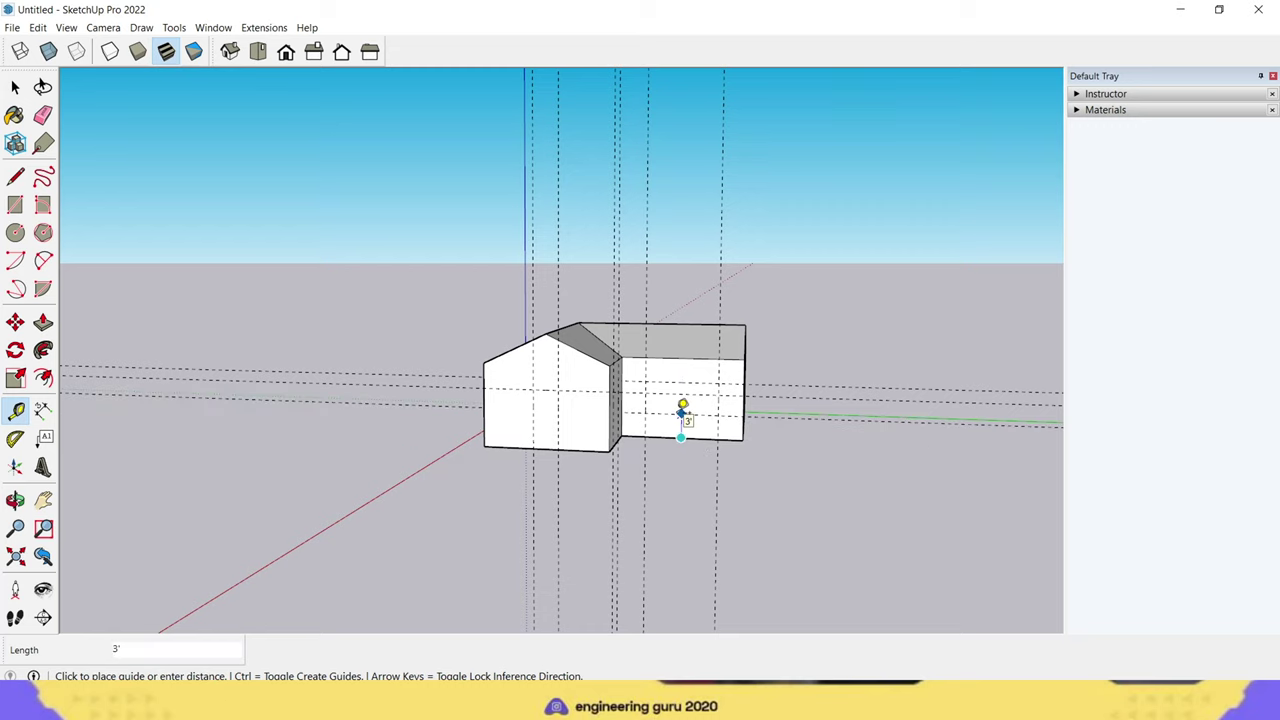
pyautogui.click(681, 410)
pyautogui.moveTo(811, 491); pyautogui.dragTo(382, 567, button='middle')
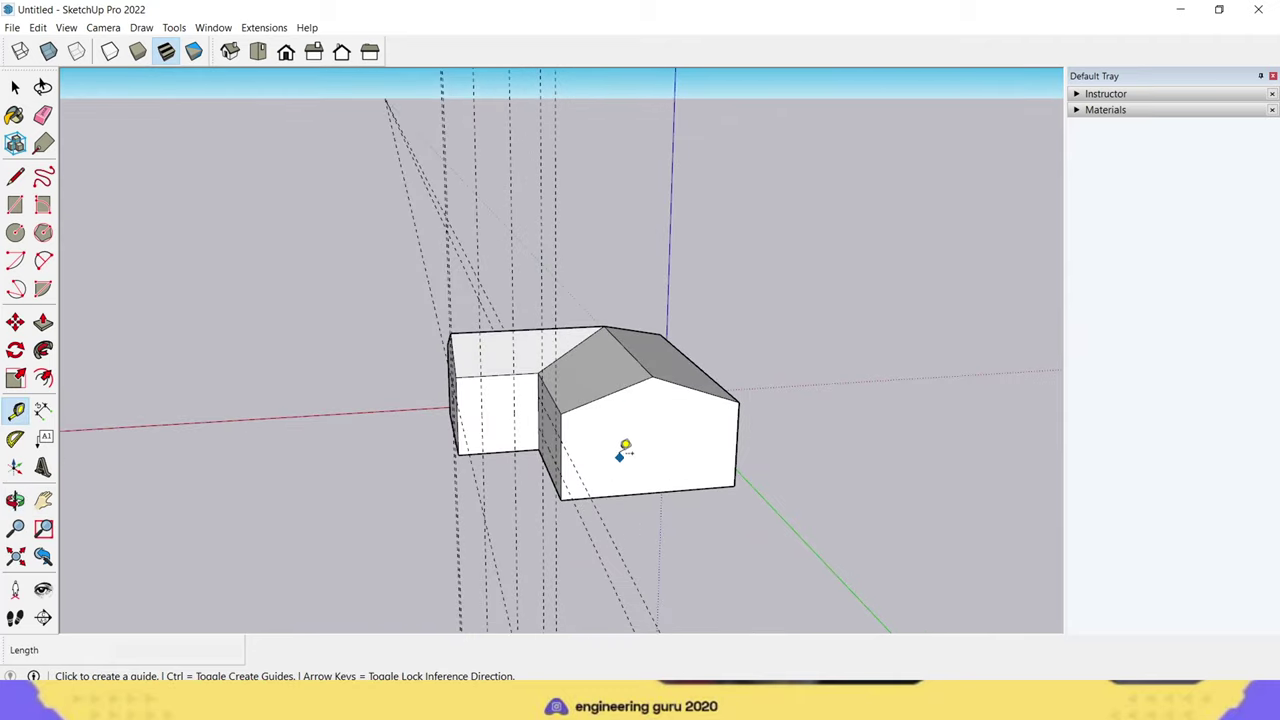
pyautogui.click(570, 436)
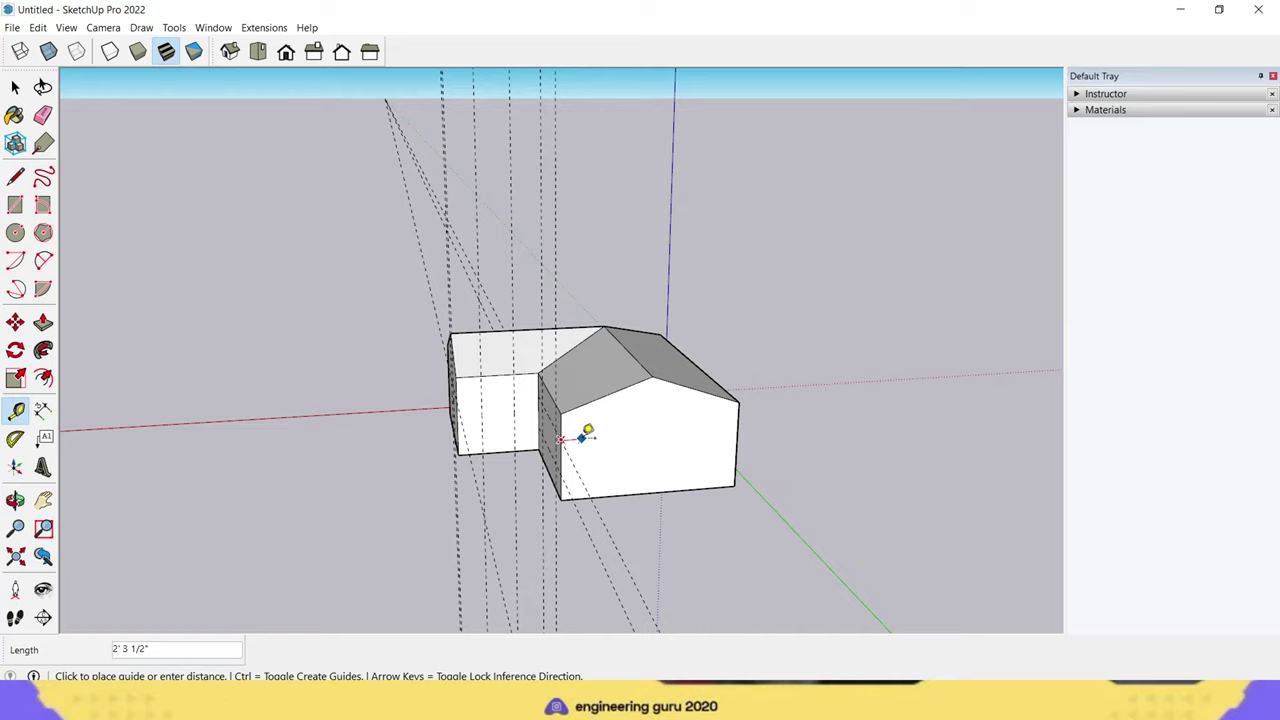
pyautogui.moveTo(606, 436)
pyautogui.mouseDown(button='middle')
pyautogui.moveTo(415, 470)
pyautogui.moveTo(886, 457)
pyautogui.mouseUp(button='middle')
pyautogui.moveTo(182, 335); pyautogui.dragTo(409, 373, button='middle')
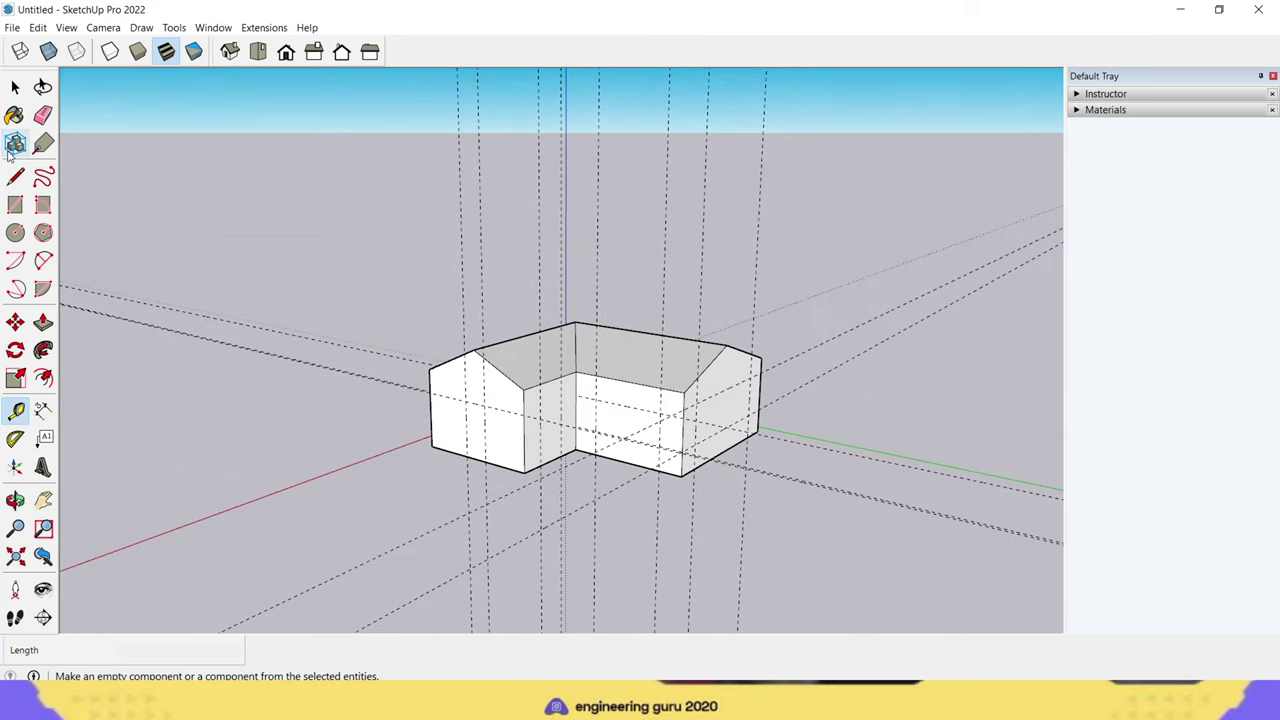
# Step: Draw a door line and a closed window rectangle on the side wall
pyautogui.click(15, 177)
pyautogui.moveTo(300, 437); pyautogui.dragTo(458, 462, button='middle')
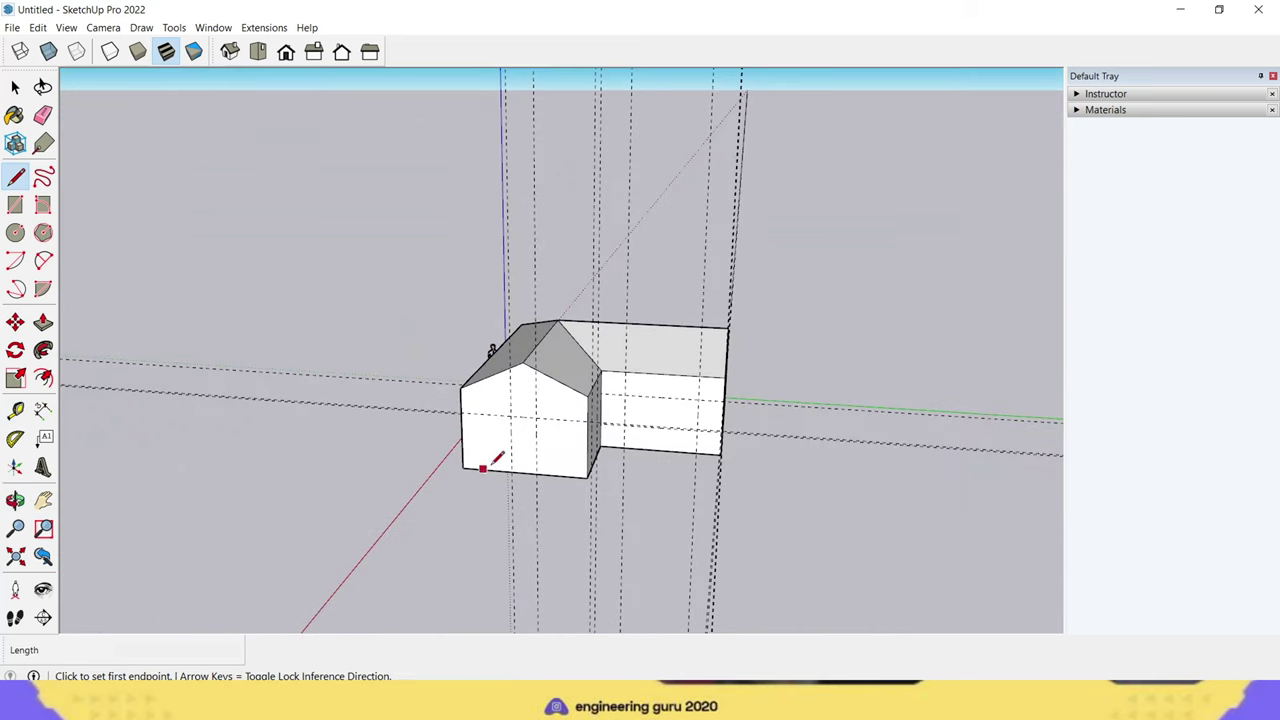
pyautogui.click(510, 416)
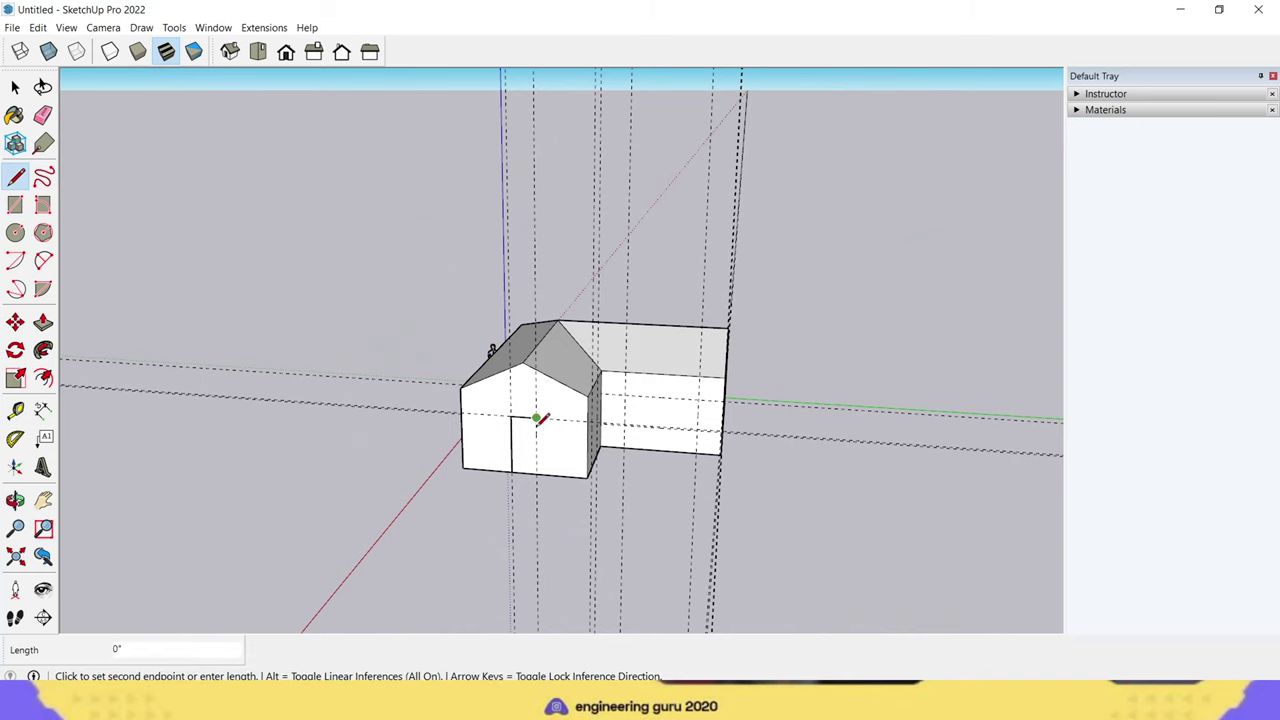
pyautogui.click(537, 477)
pyautogui.moveTo(528, 520)
pyautogui.mouseDown(button='middle')
pyautogui.moveTo(332, 536)
pyautogui.moveTo(114, 517)
pyautogui.mouseUp(button='middle')
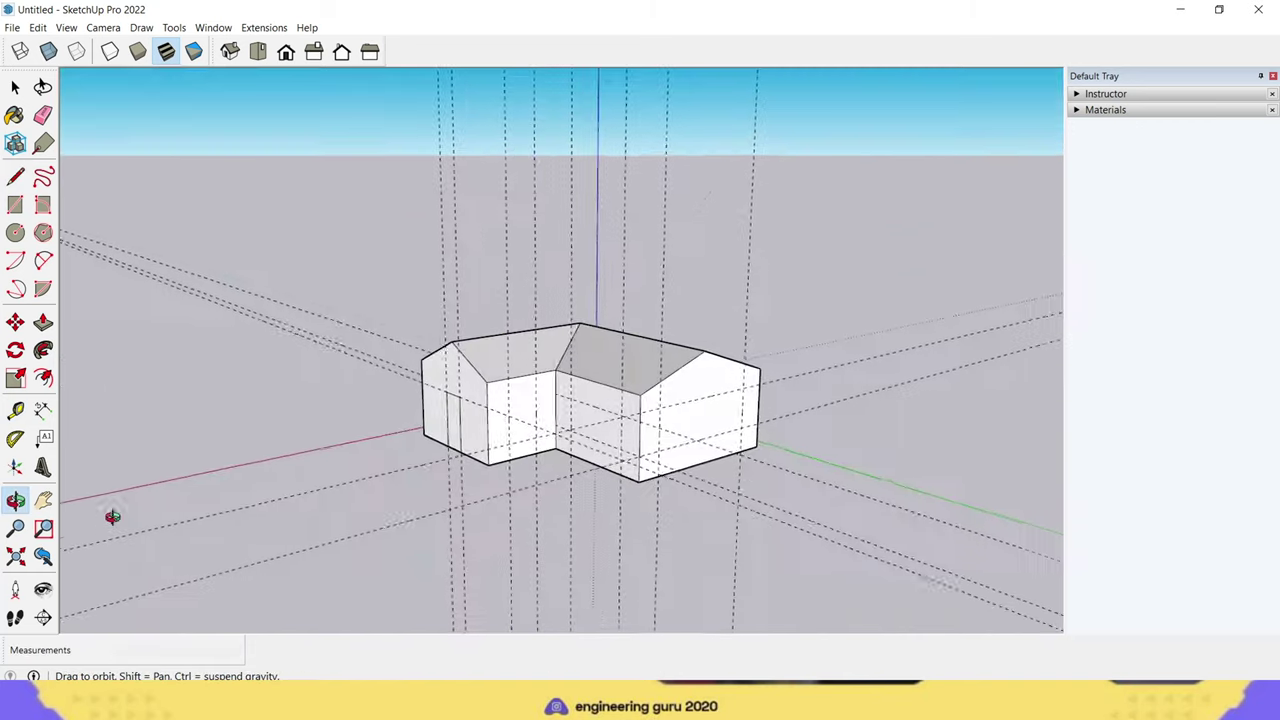
pyautogui.click(568, 398)
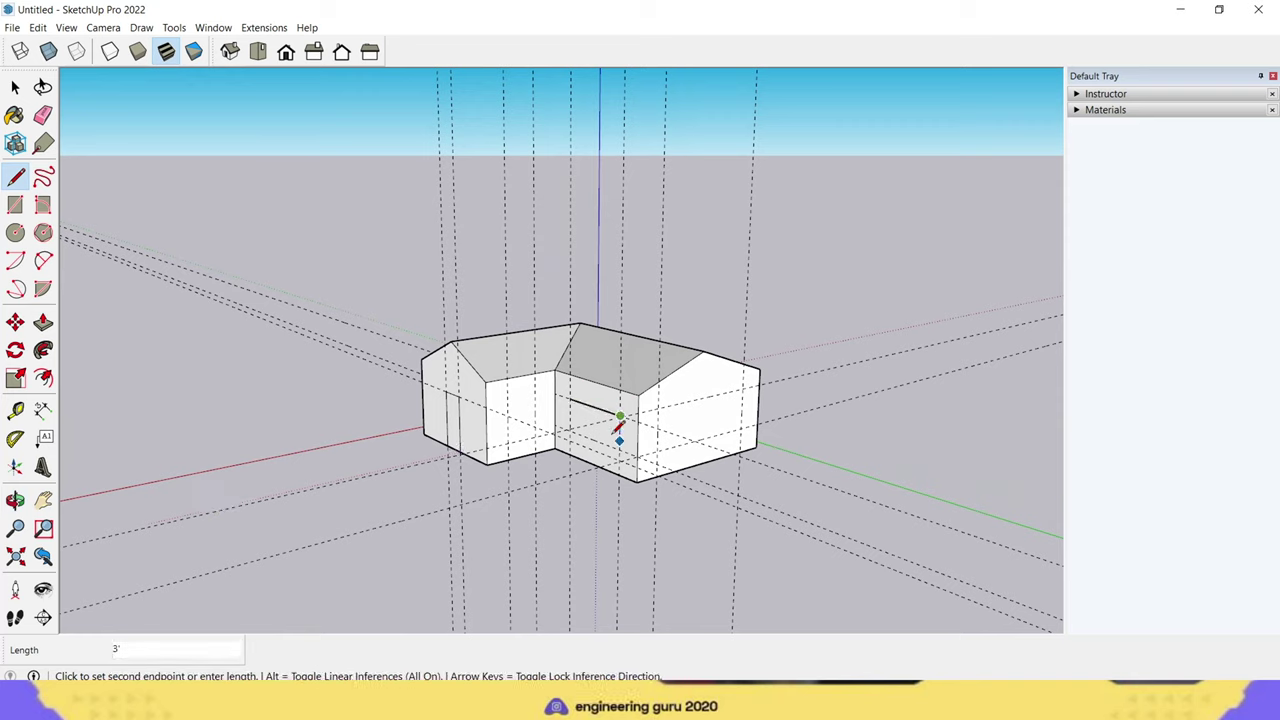
pyautogui.click(620, 450)
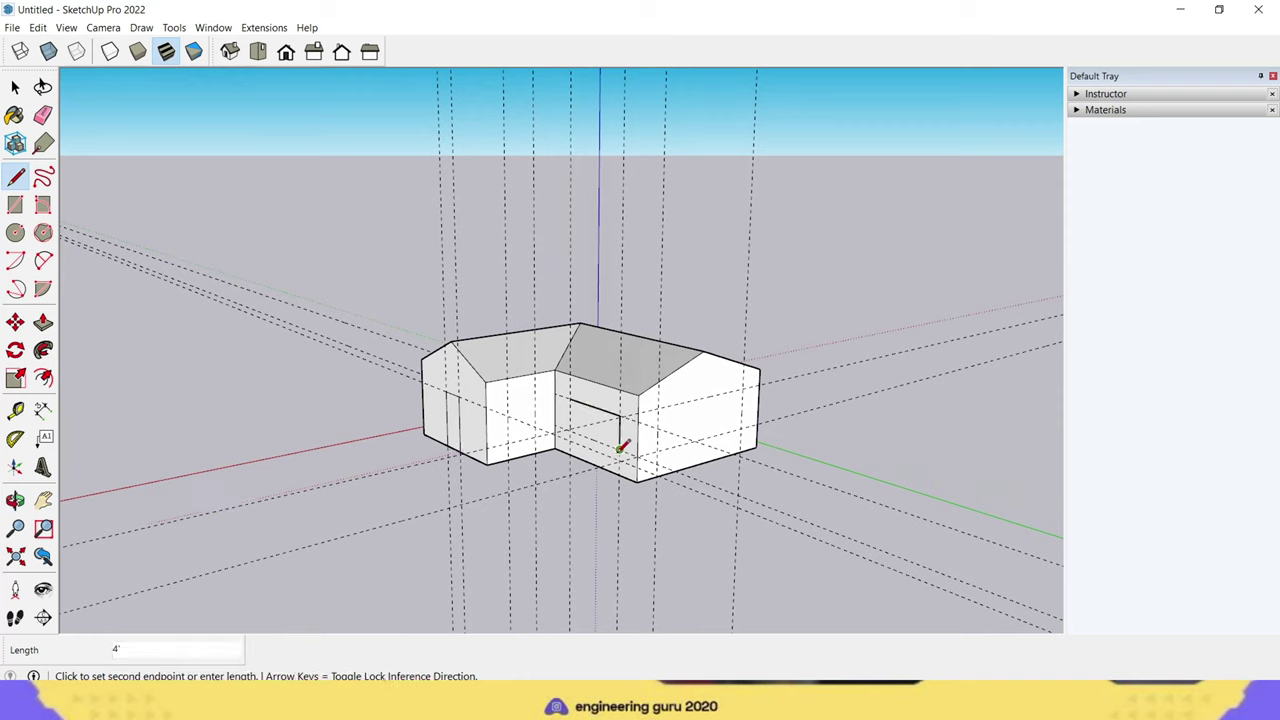
pyautogui.click(568, 430)
pyautogui.click(568, 398)
# Step: Trace a closed window rectangle along the guides on the front gable wall
pyautogui.moveTo(740, 466); pyautogui.dragTo(686, 357, button='middle')
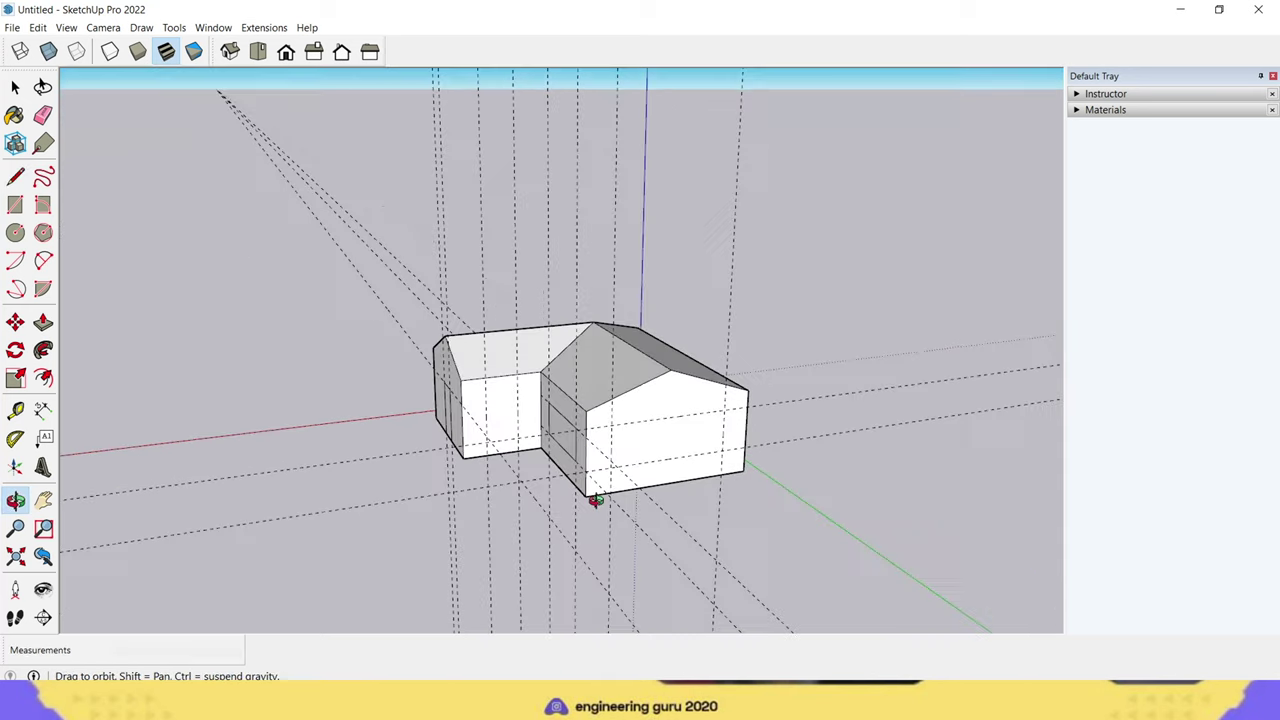
pyautogui.click(552, 436)
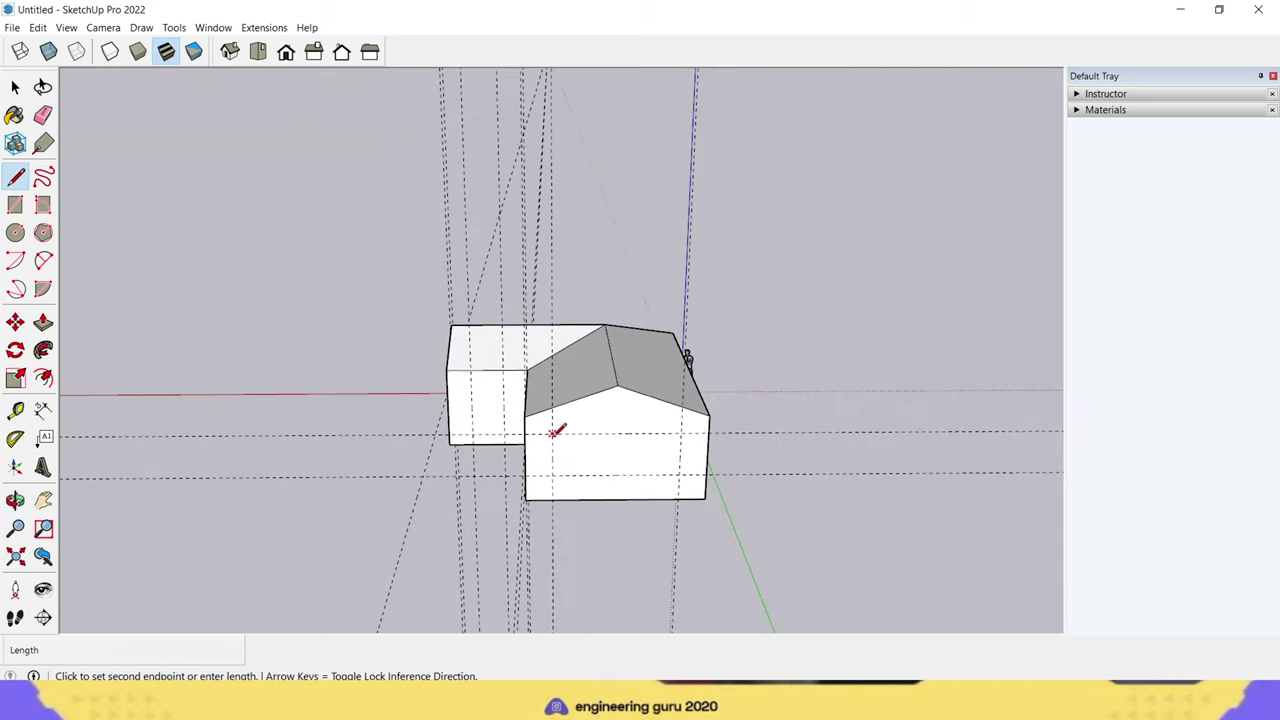
pyautogui.click(681, 433)
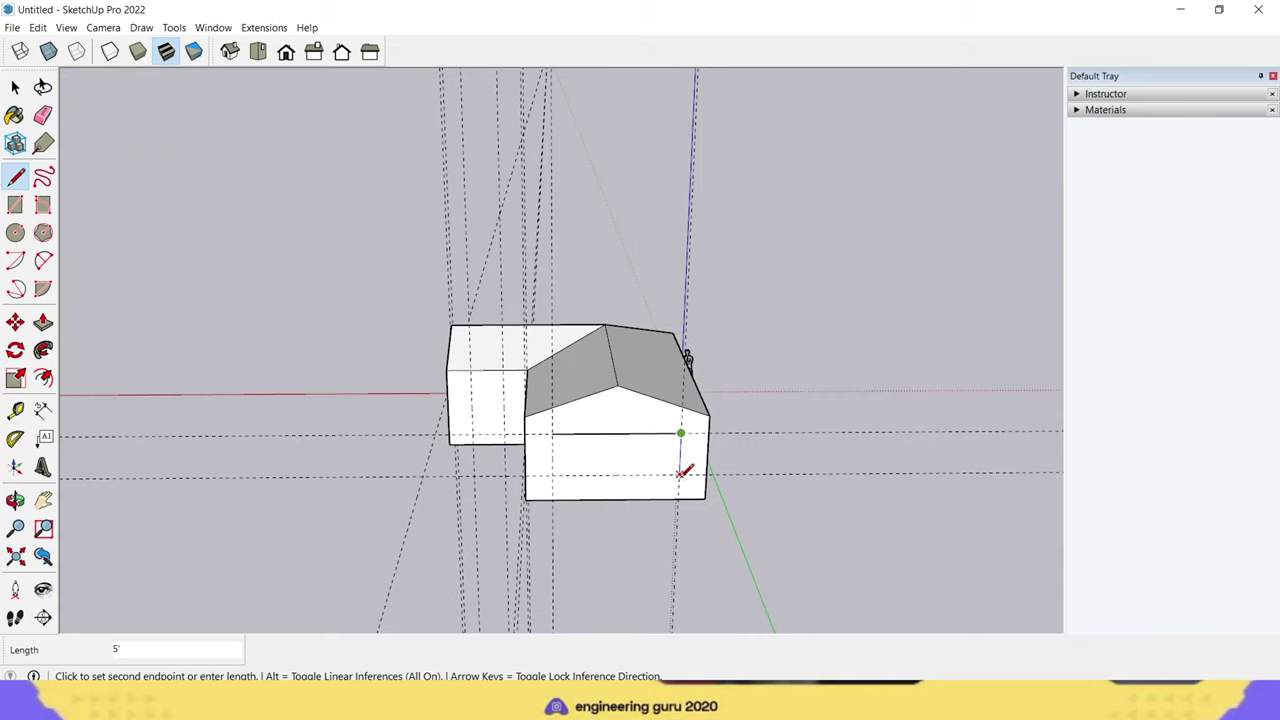
pyautogui.click(679, 474)
pyautogui.click(552, 474)
pyautogui.click(552, 436)
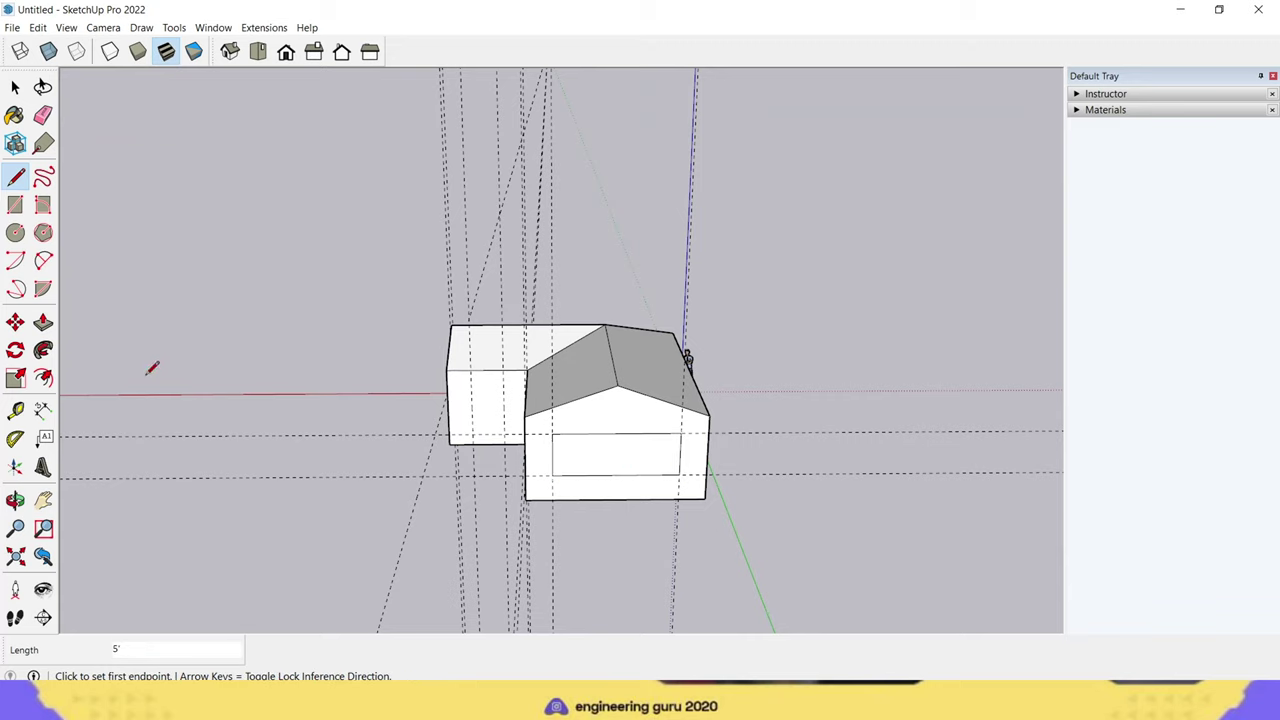
# Step: Erase every dashed guide around the house, then zoom in on the front
pyautogui.click(43, 115)
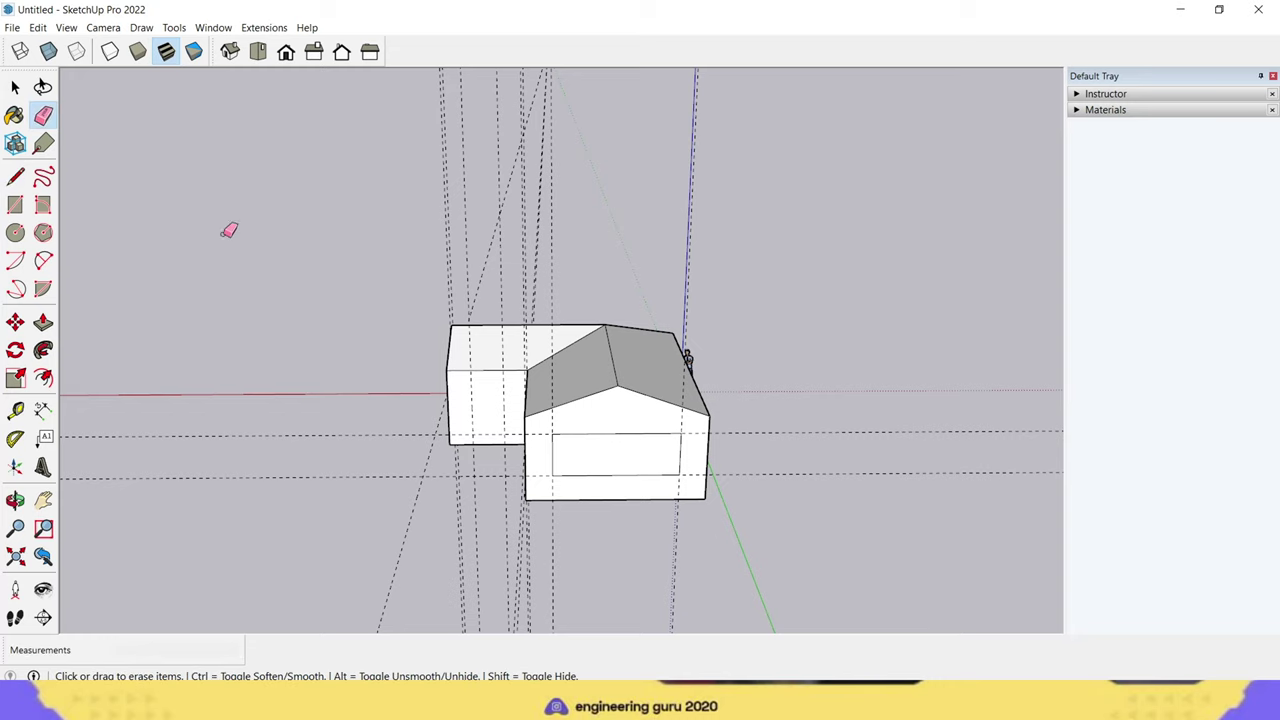
pyautogui.moveTo(794, 186); pyautogui.dragTo(496, 198)
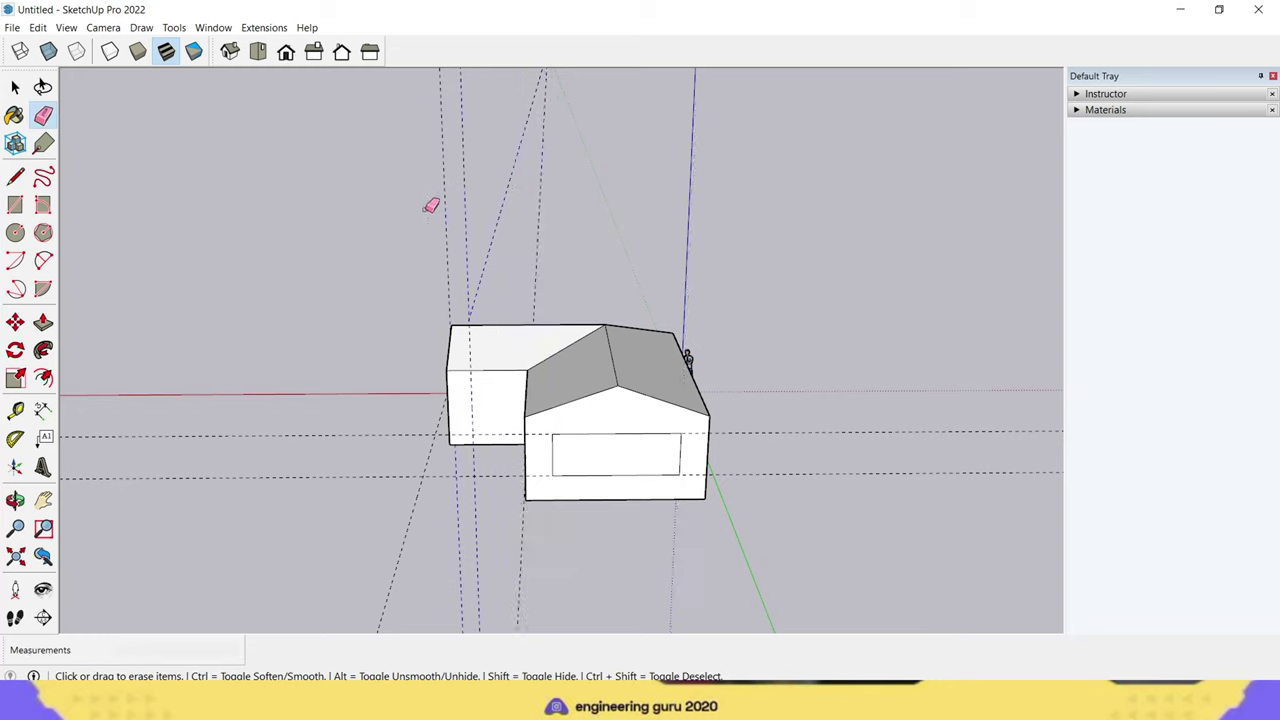
pyautogui.moveTo(496, 198); pyautogui.dragTo(458, 223)
pyautogui.moveTo(322, 459); pyautogui.dragTo(543, 563)
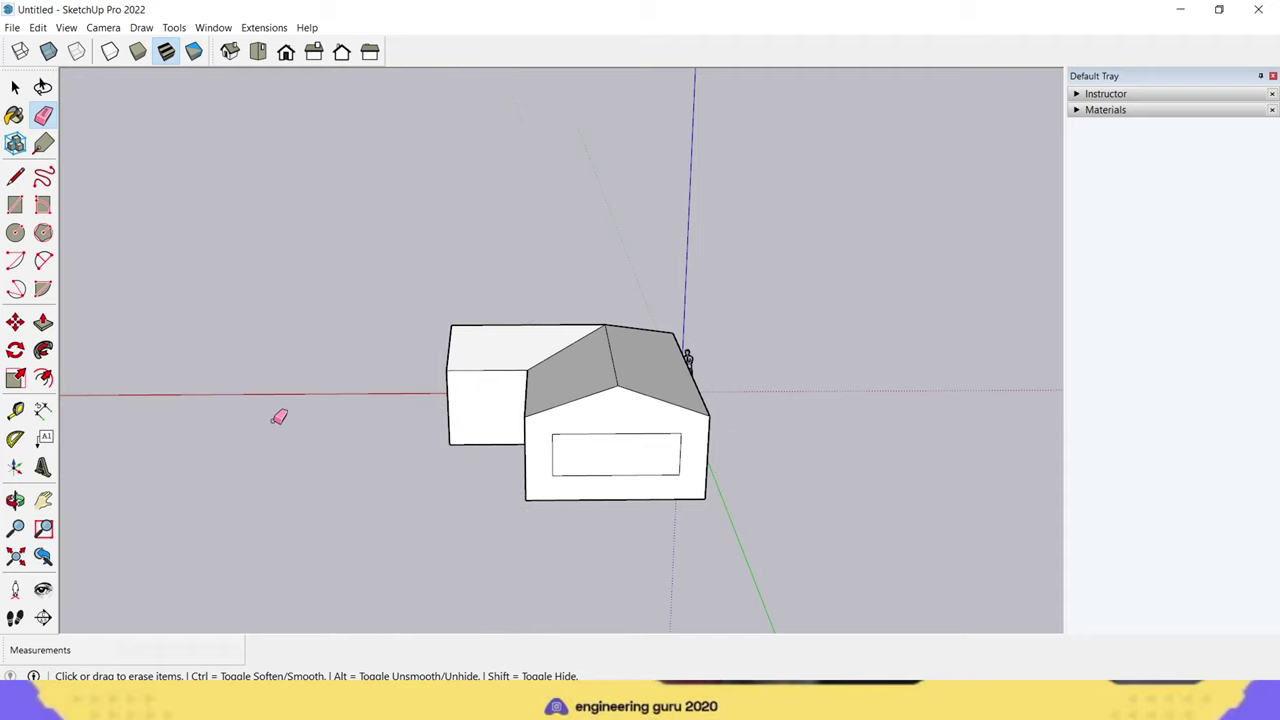
pyautogui.moveTo(349, 549); pyautogui.dragTo(789, 450, button='middle')
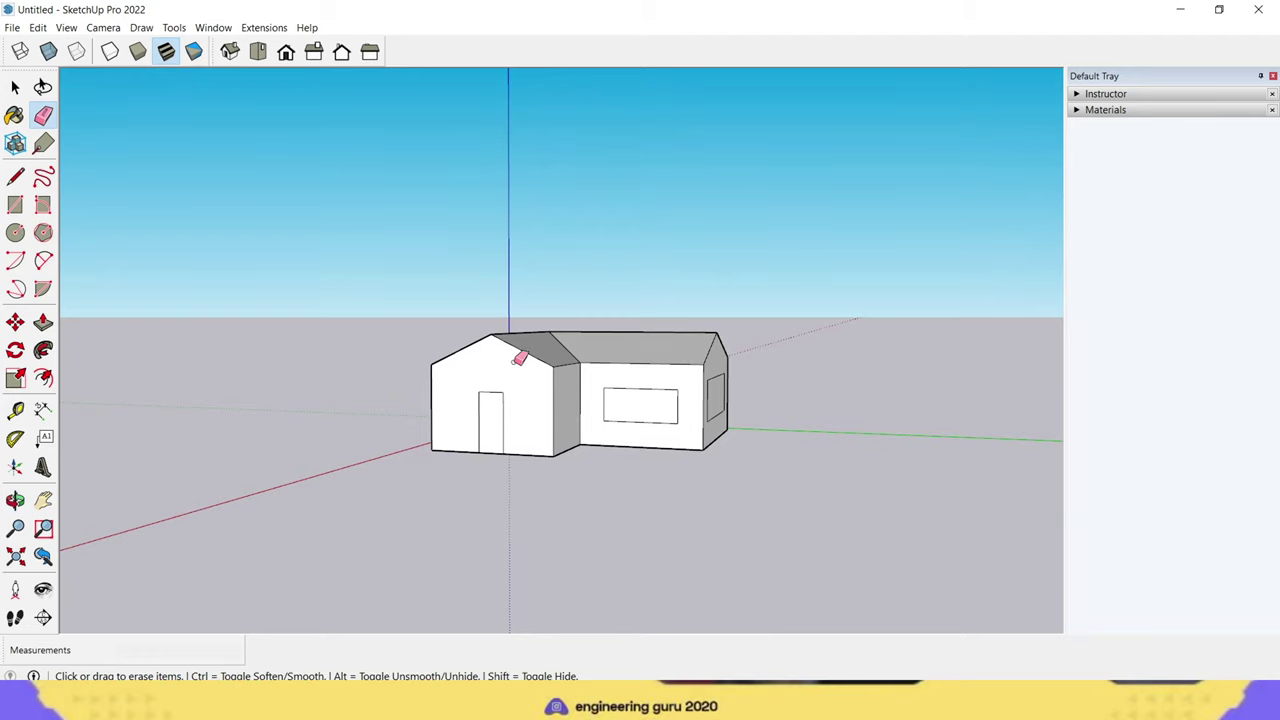
pyautogui.scroll(2, 486, 409)
pyautogui.scroll(2, 486, 409)
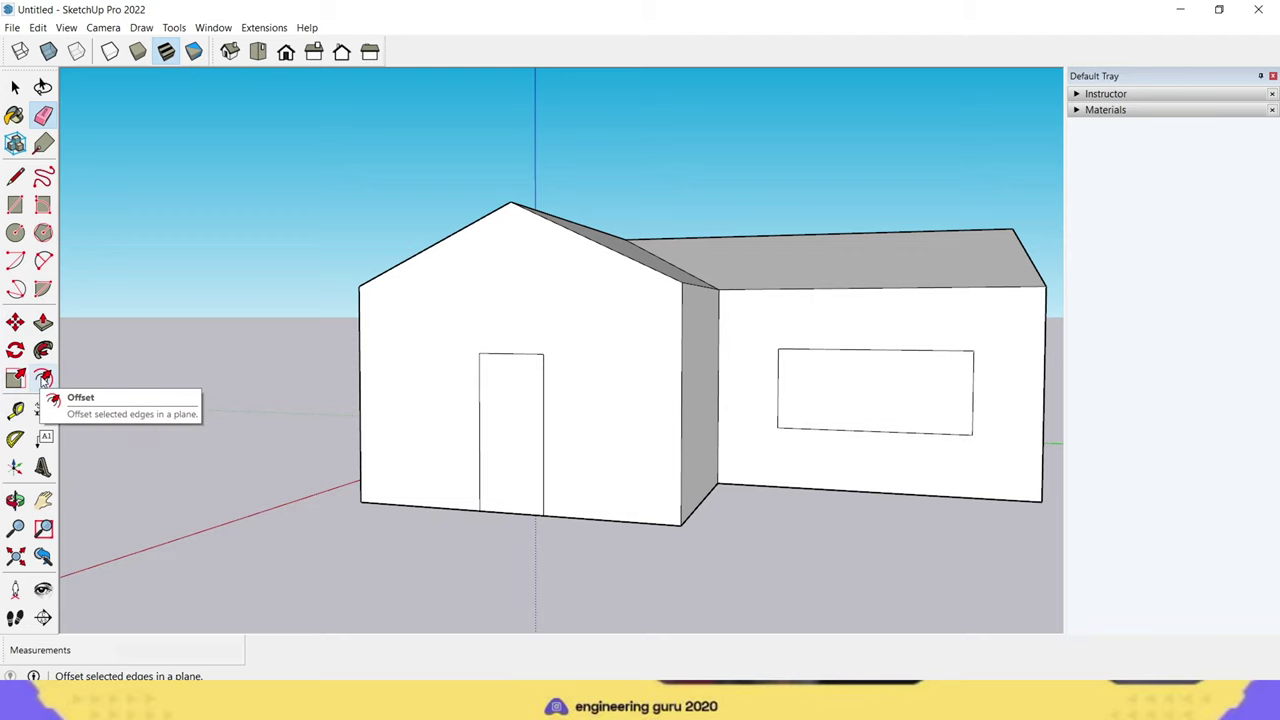
# Step: Select the door outline edges and offset them outward to create a frame
pyautogui.click(43, 378)
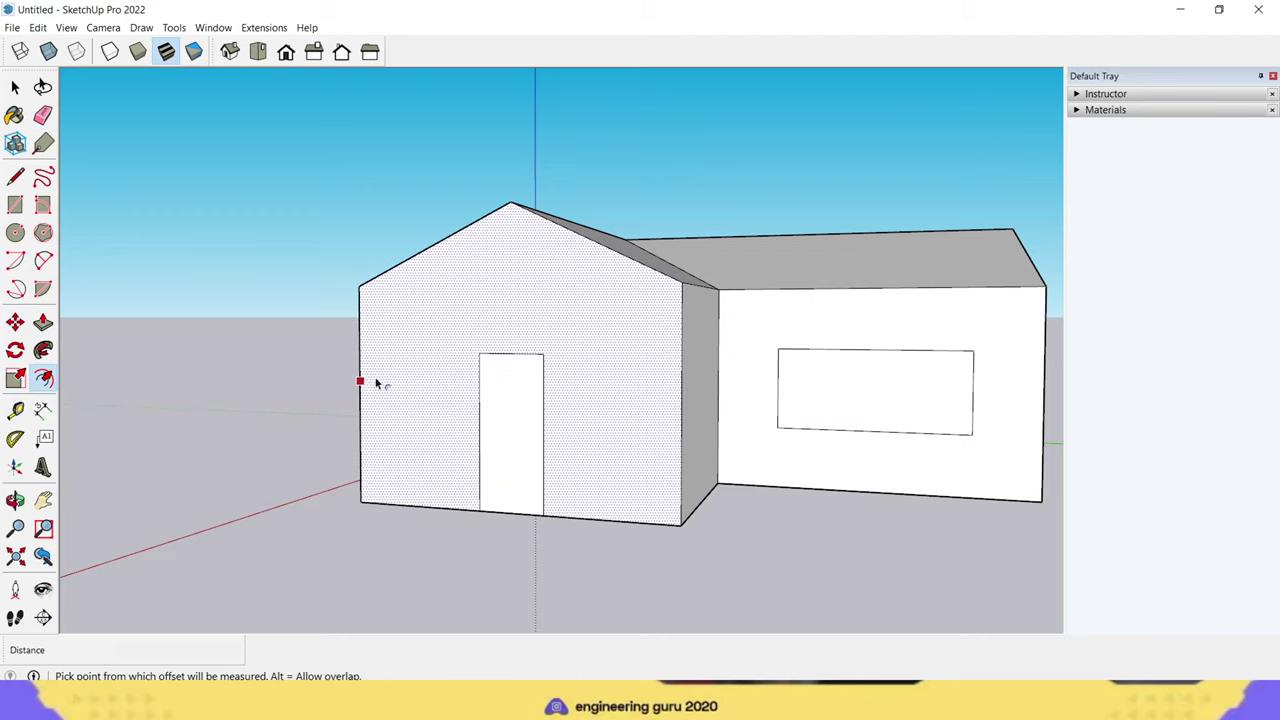
pyautogui.click(479, 380)
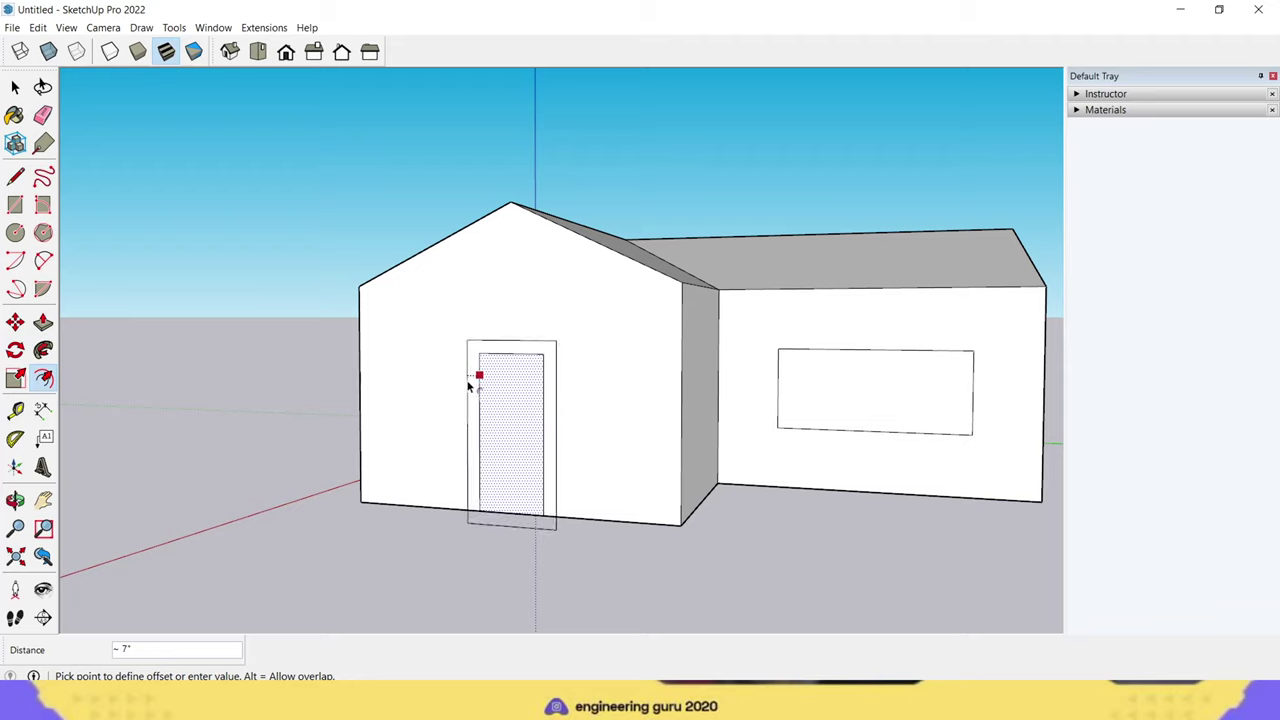
pyautogui.press('Escape')
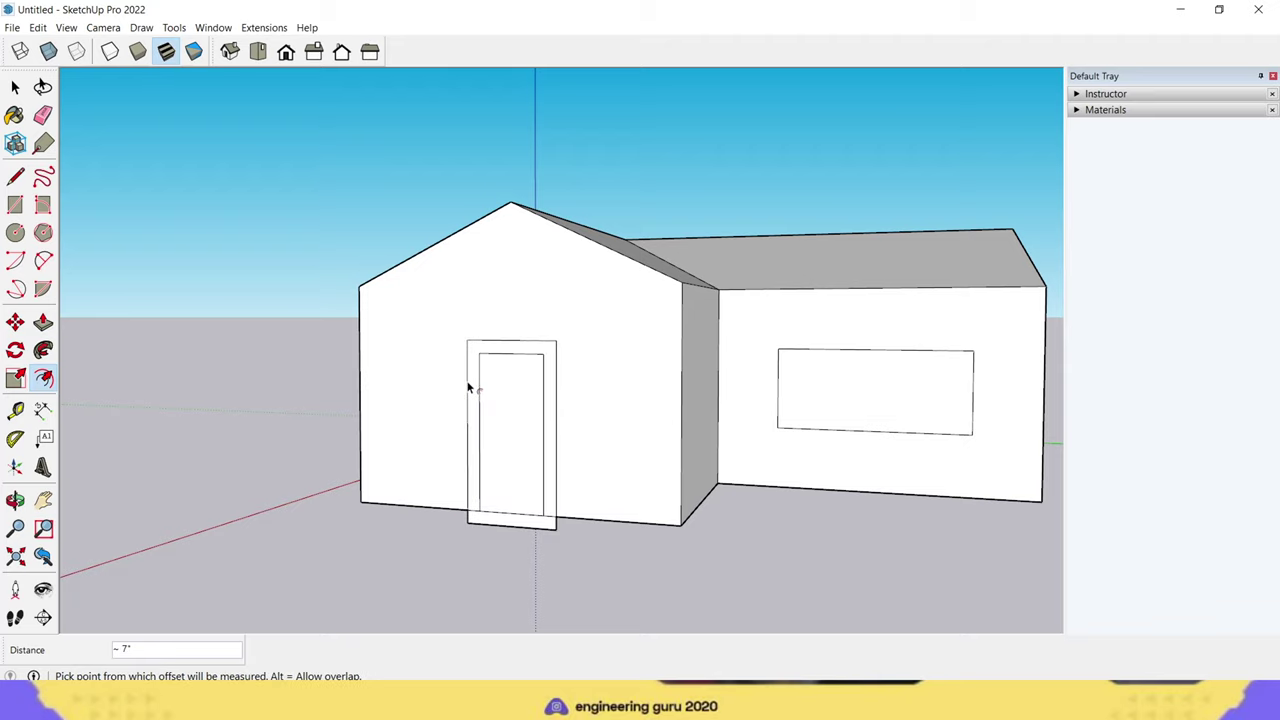
pyautogui.click(15, 87)
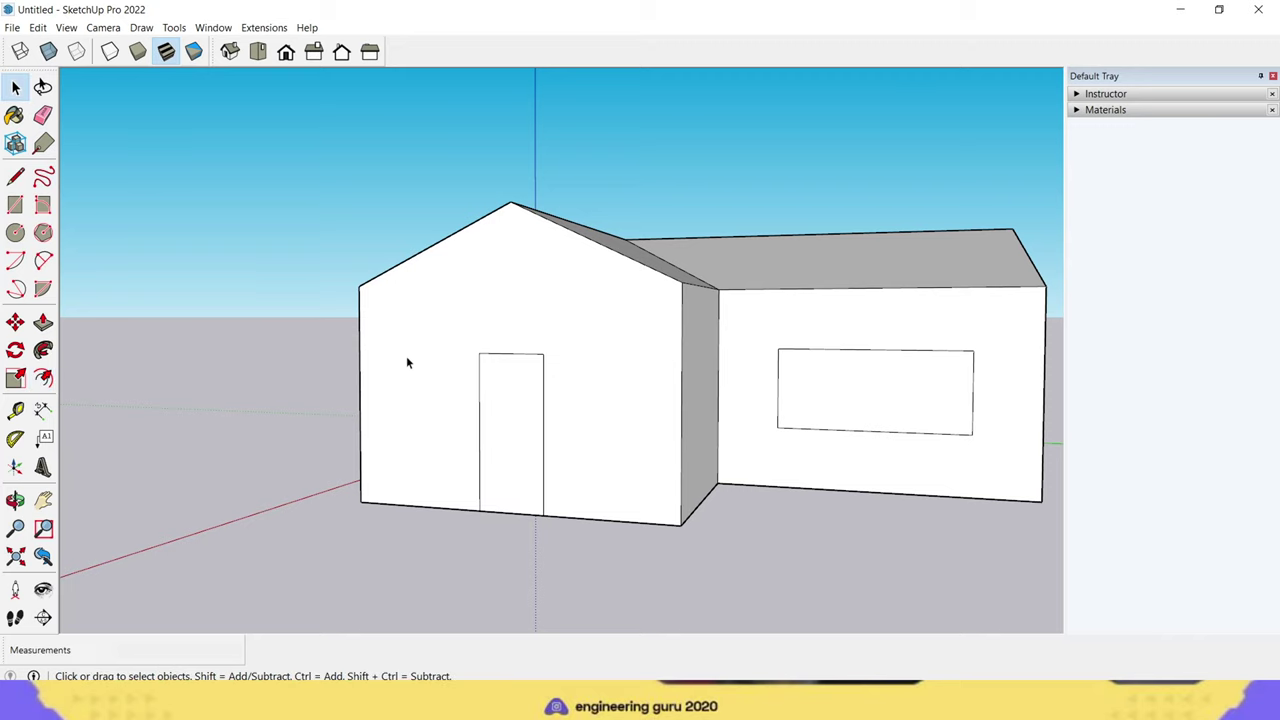
pyautogui.click(481, 405)
pyautogui.click(479, 416)
pyautogui.click(43, 377)
pyautogui.click(490, 424)
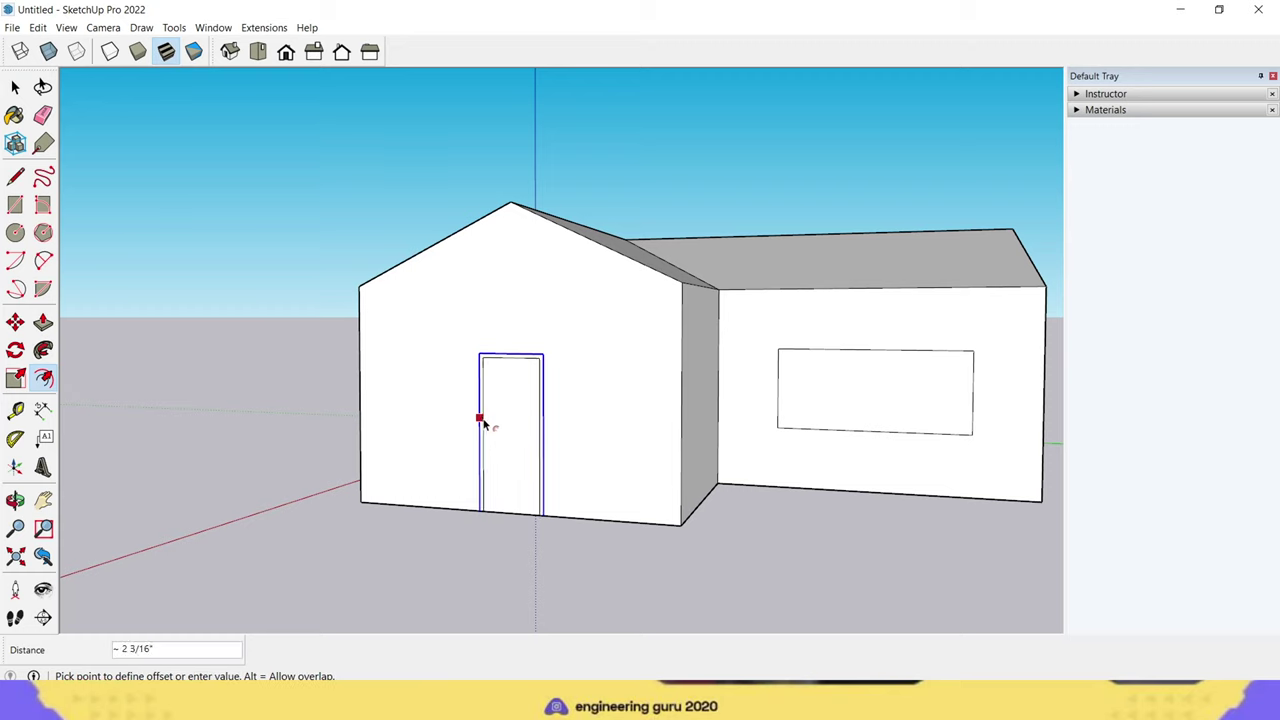
pyautogui.moveTo(505, 463)
pyautogui.mouseDown(button='middle')
pyautogui.moveTo(451, 577)
pyautogui.moveTo(600, 543)
pyautogui.moveTo(491, 577)
pyautogui.mouseUp(button='middle')
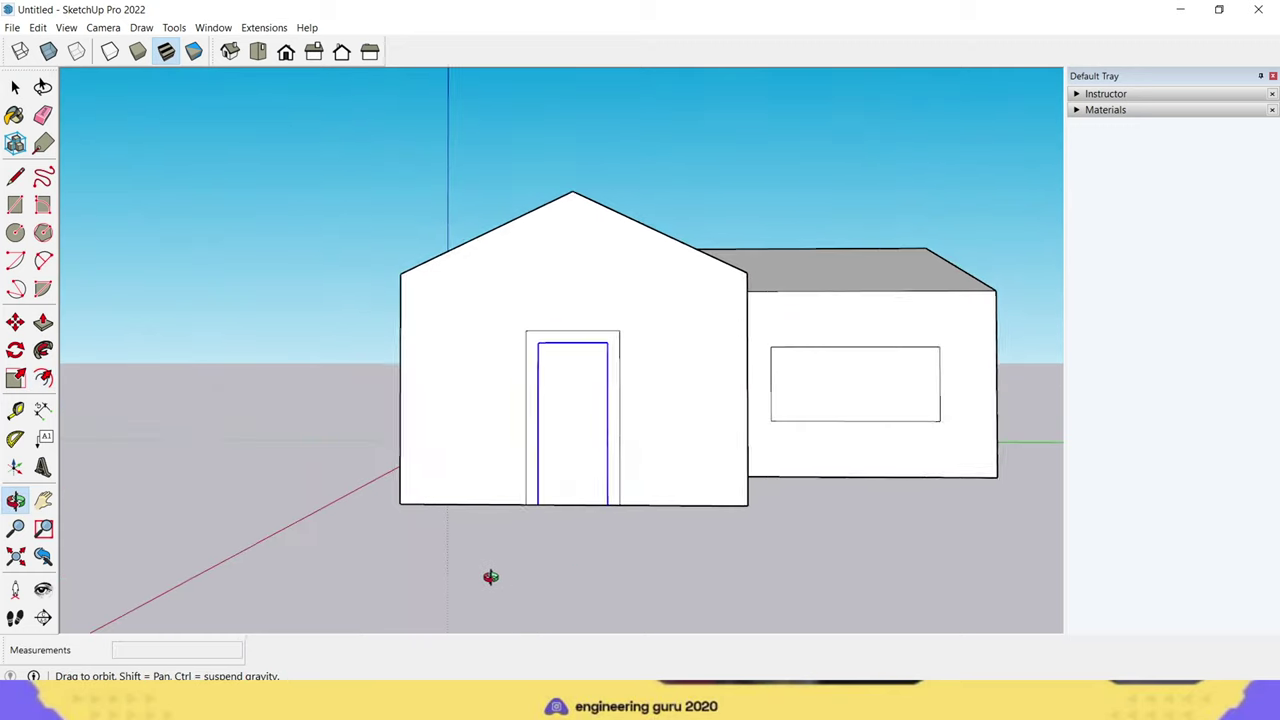
# Step: Pull the door frame out, push the door face in, and delete it to open the doorway
pyautogui.click(43, 321)
pyautogui.click(536, 329)
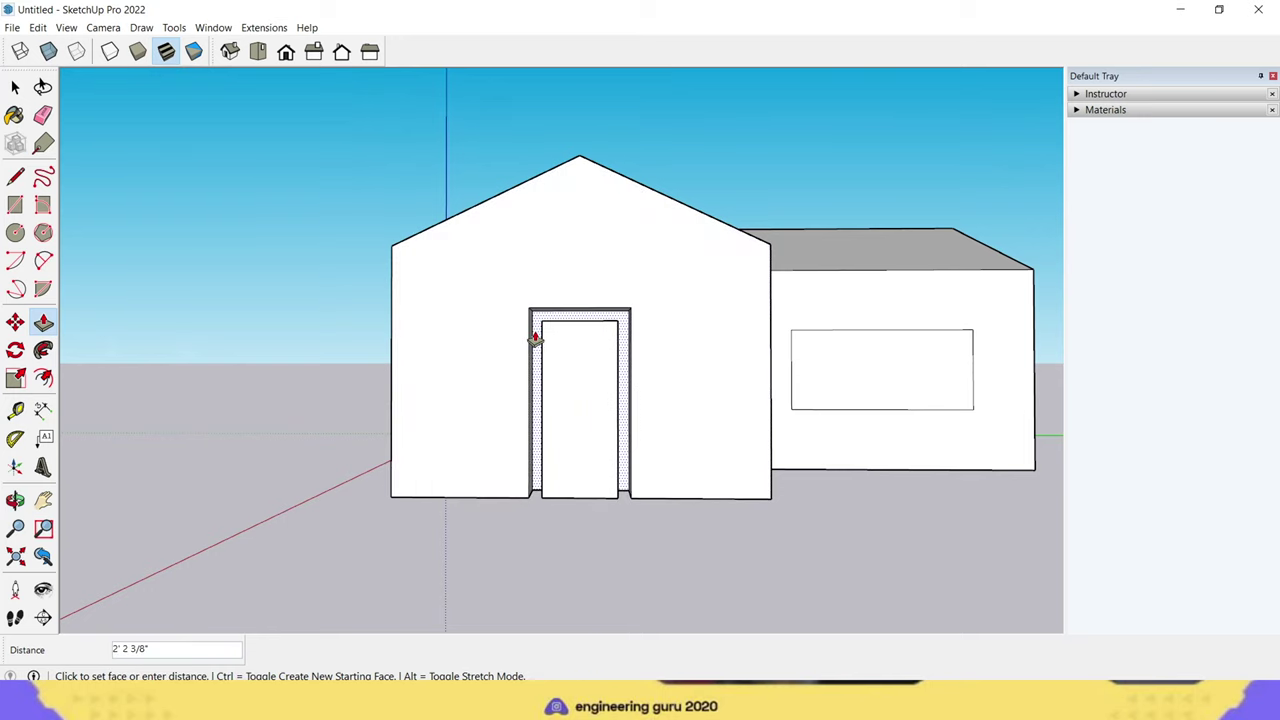
pyautogui.moveTo(537, 337)
pyautogui.mouseDown(button='middle')
pyautogui.moveTo(857, 446)
pyautogui.moveTo(571, 537)
pyautogui.mouseUp(button='middle')
pyautogui.click(560, 510)
pyautogui.click(549, 471)
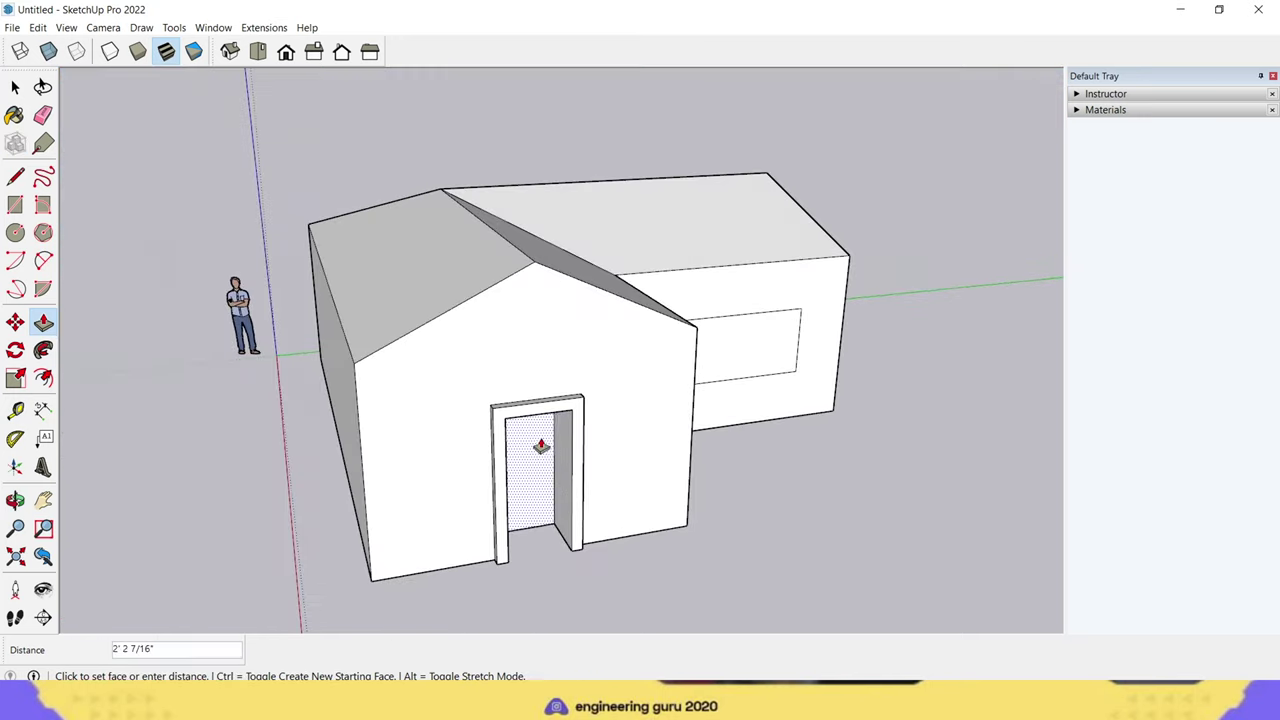
pyautogui.click(541, 456)
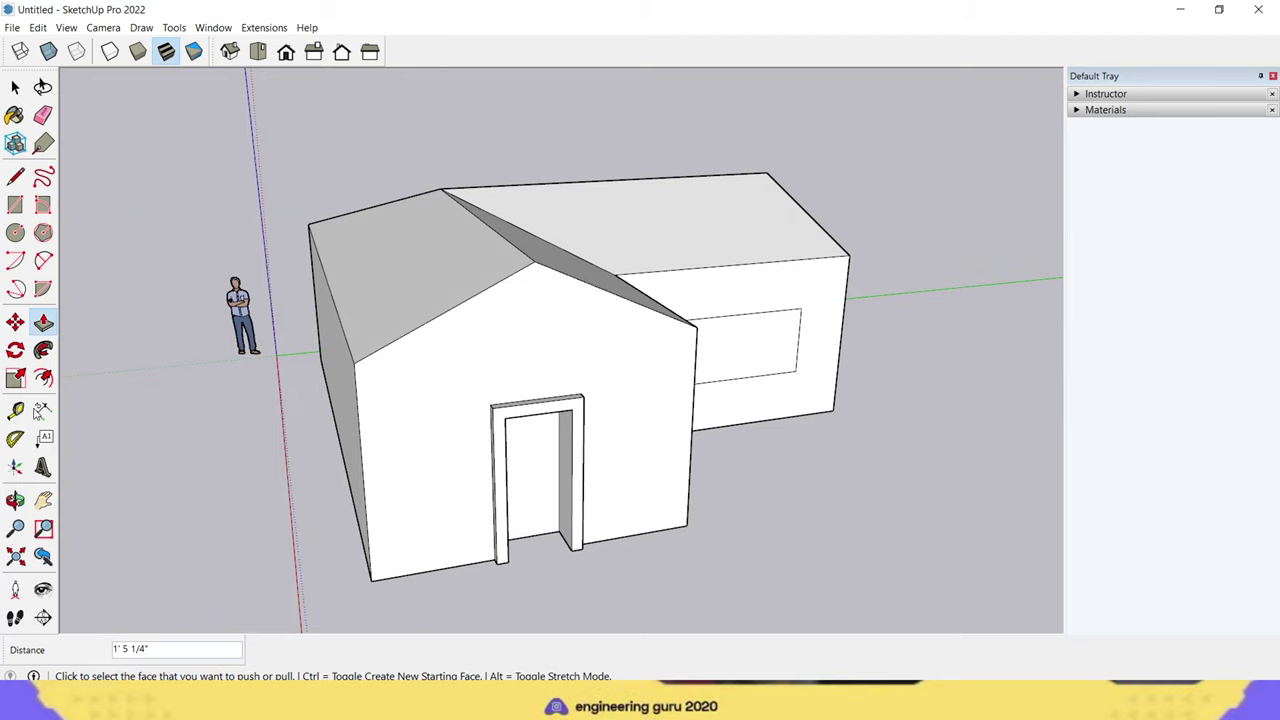
pyautogui.press('space')
pyautogui.click(538, 463)
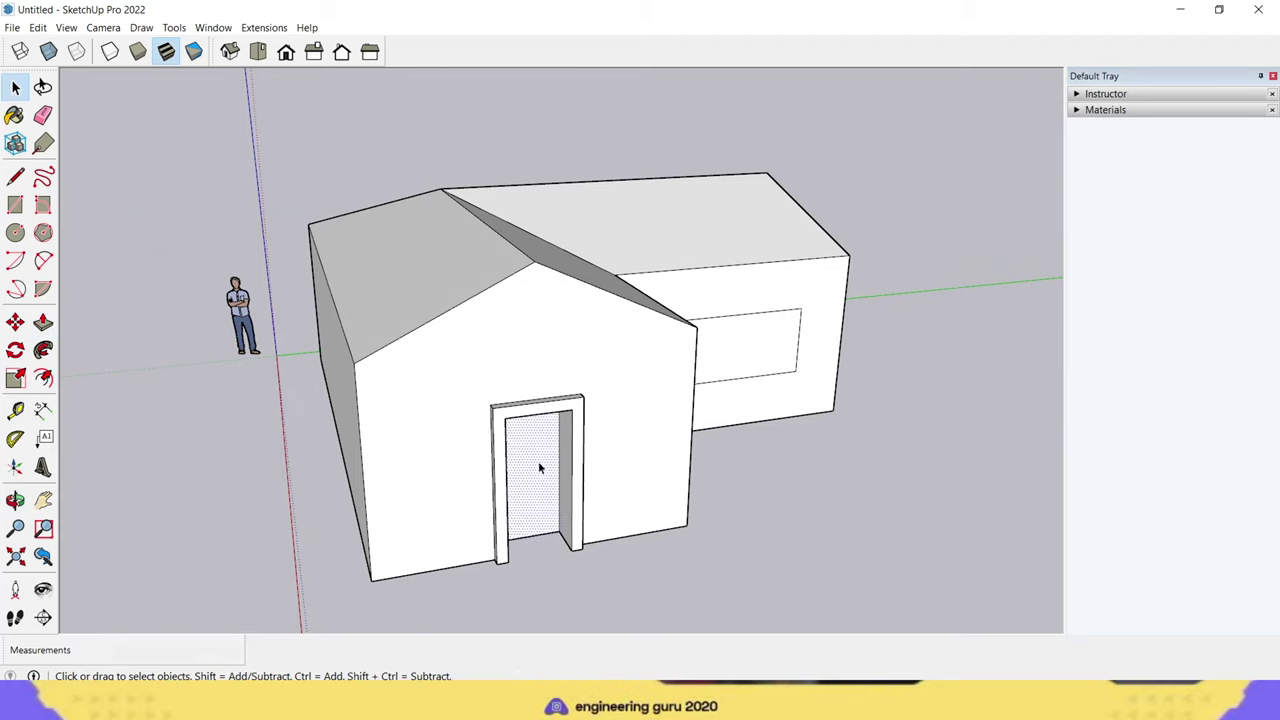
pyautogui.press('Delete')
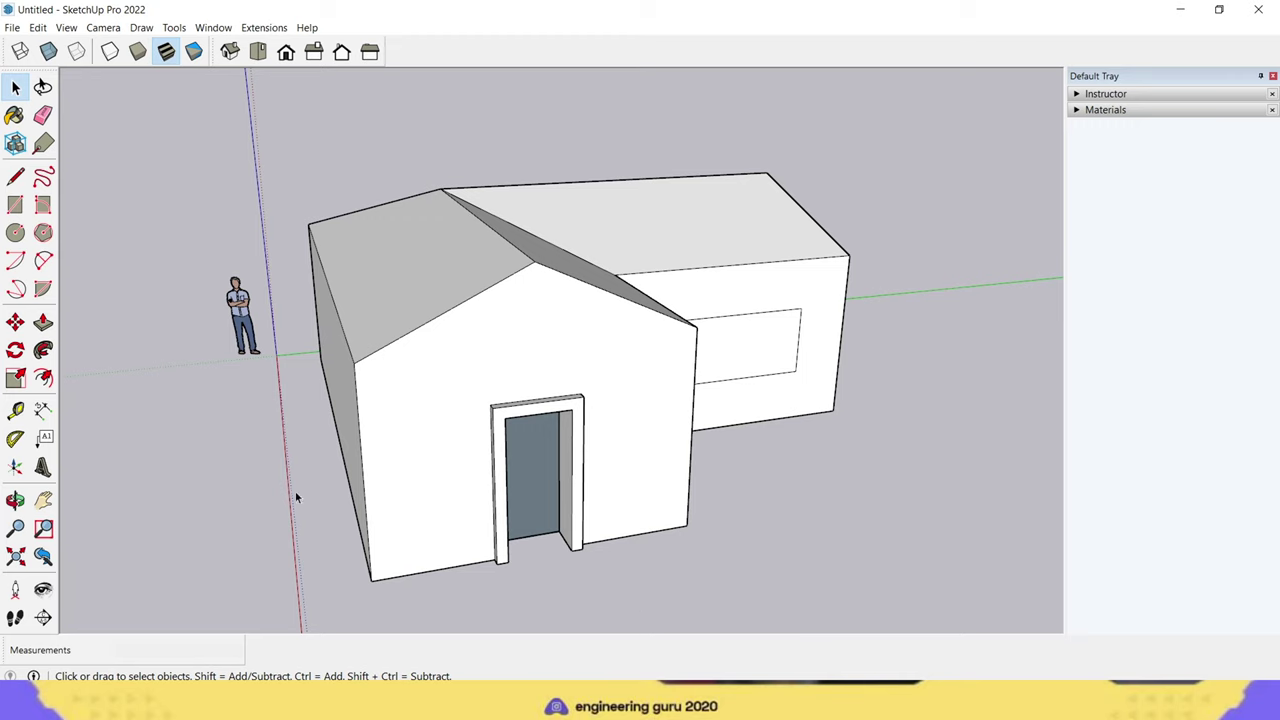
pyautogui.moveTo(772, 529)
pyautogui.mouseDown(button='middle')
pyautogui.moveTo(1029, 366)
pyautogui.moveTo(1029, 491)
pyautogui.moveTo(745, 497)
pyautogui.mouseUp(button='middle')
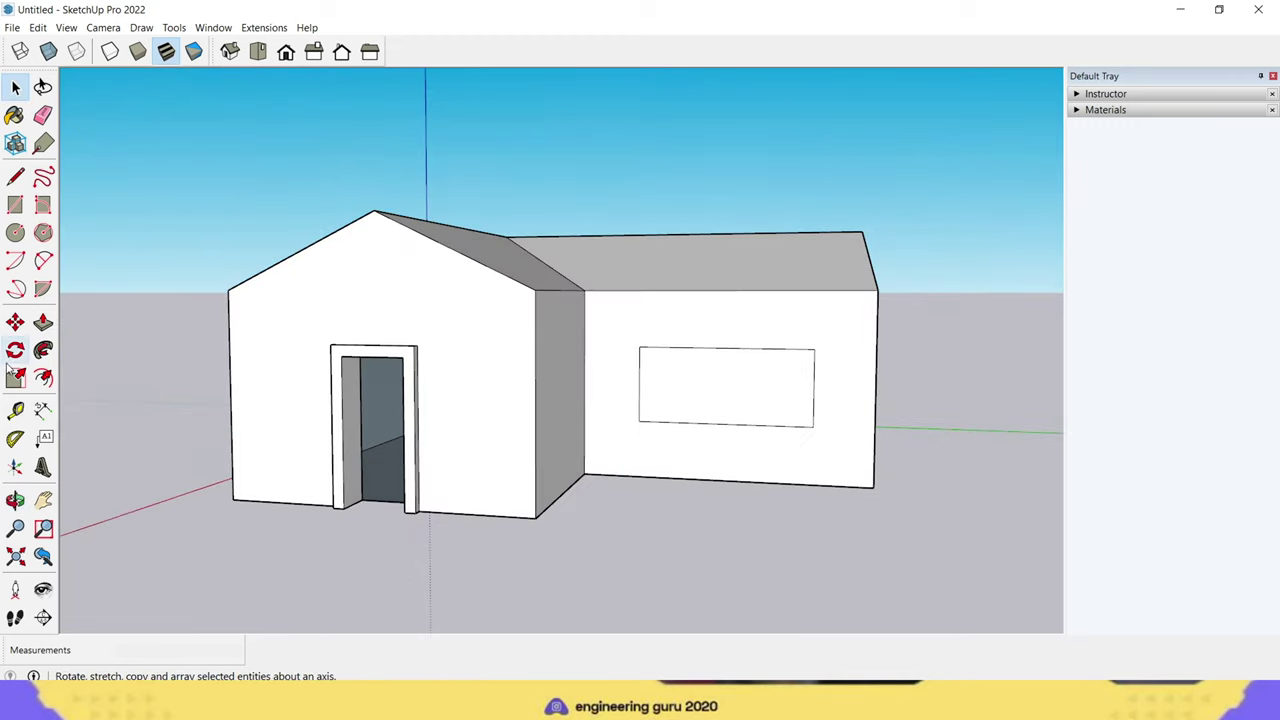
# Step: Offset the large window face into a frame and delete the inner face to open it
pyautogui.click(42, 386)
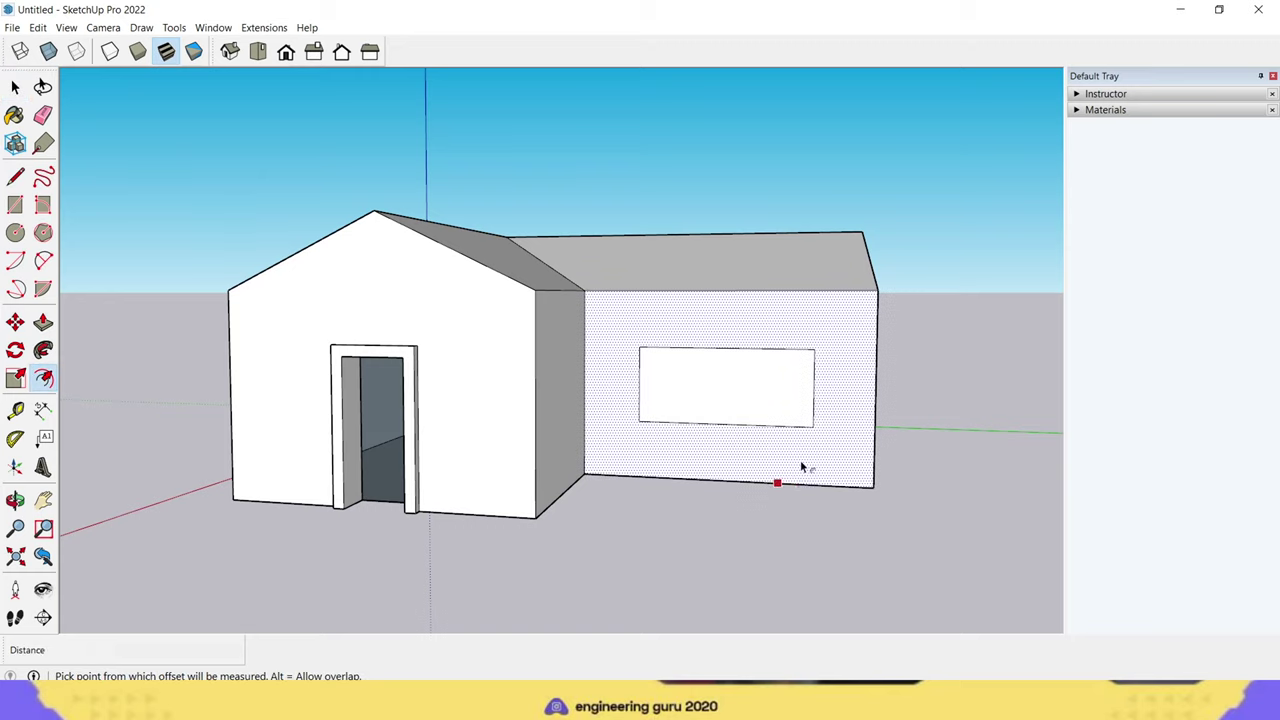
pyautogui.click(715, 355)
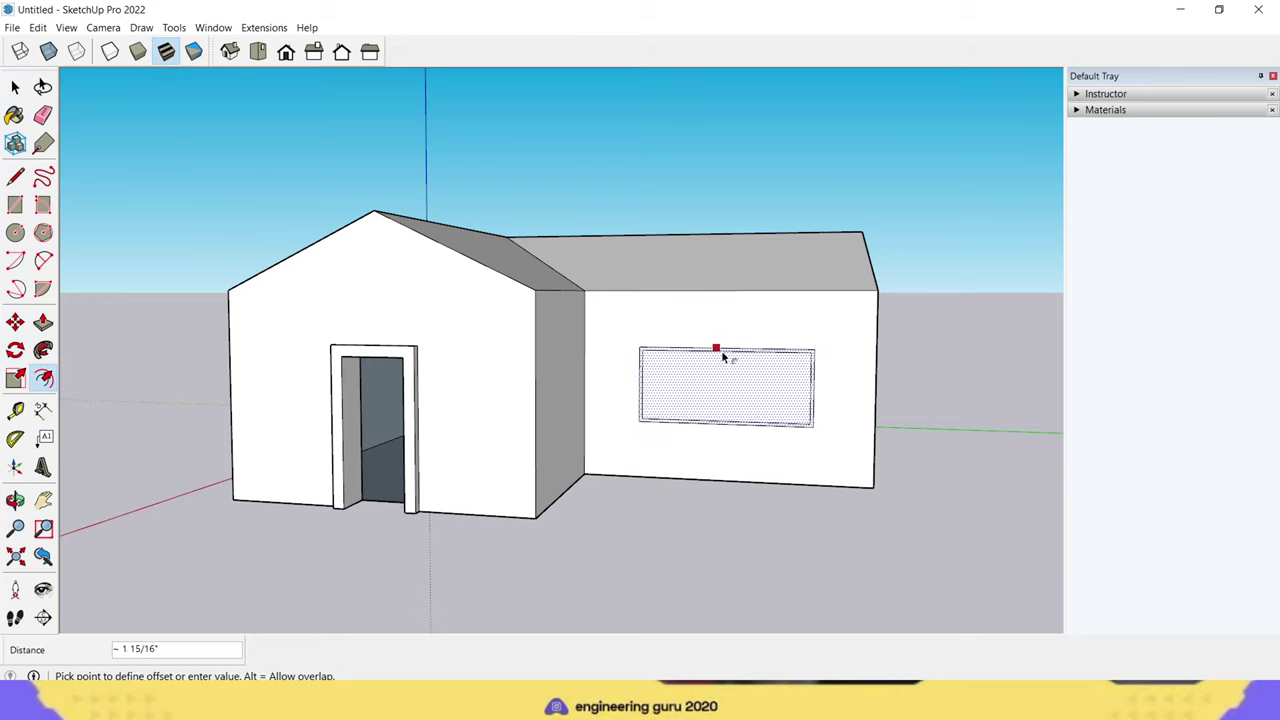
pyautogui.click(724, 349)
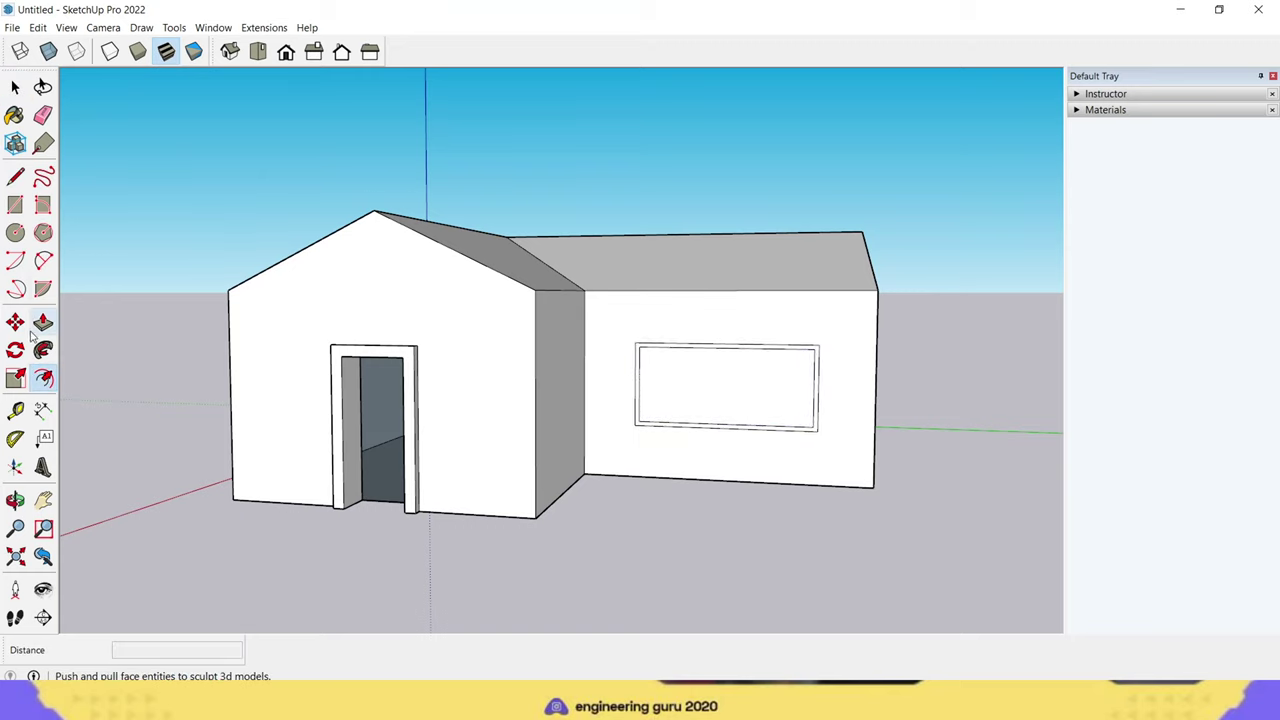
pyautogui.press('space')
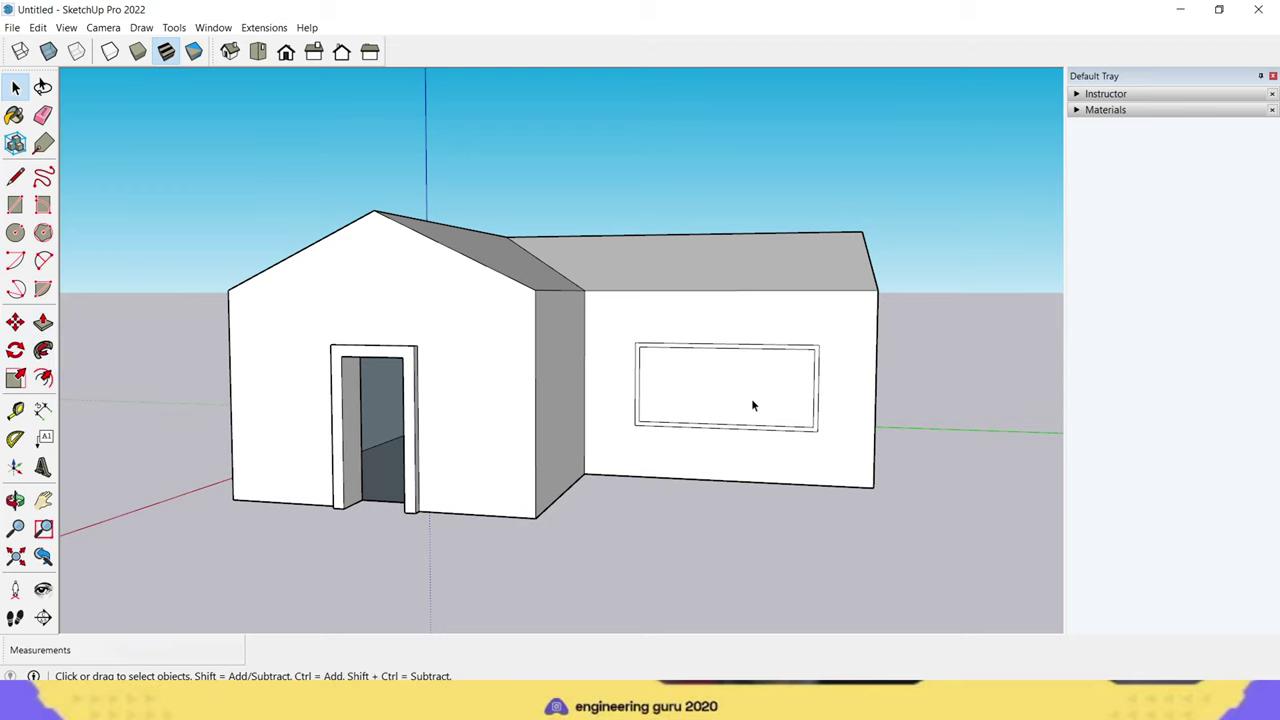
pyautogui.click(751, 391)
pyautogui.press('Delete')
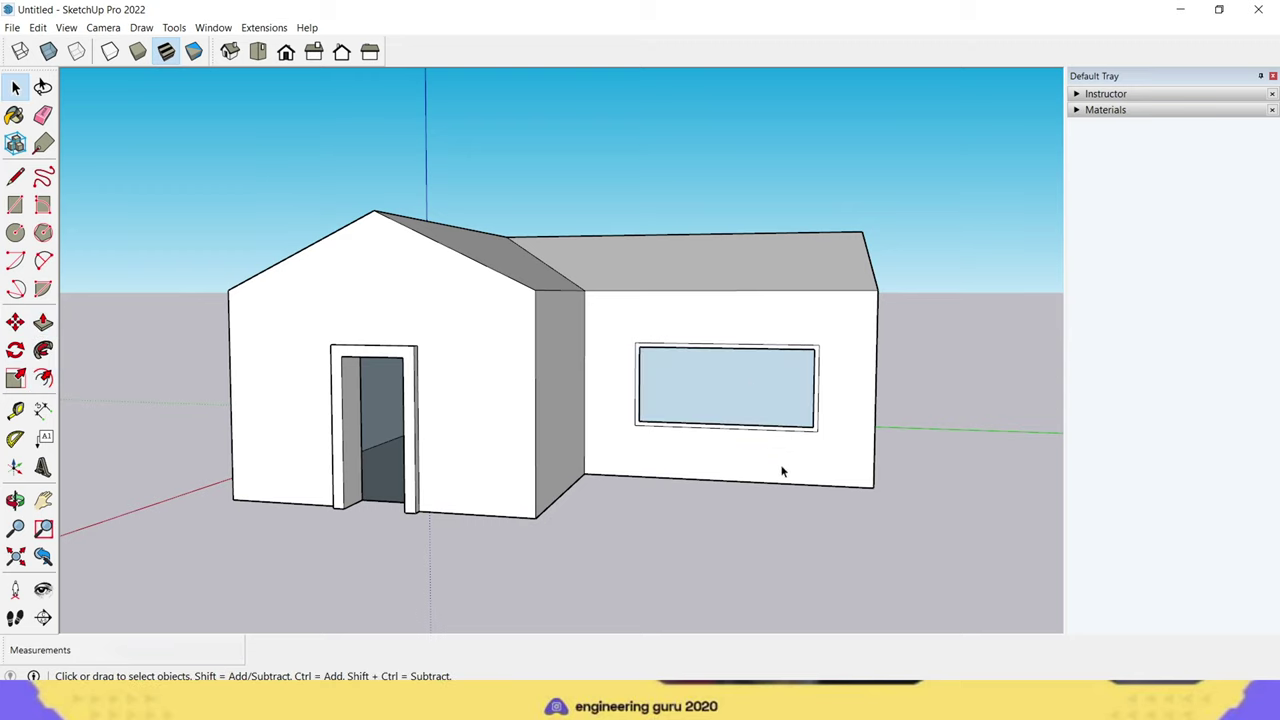
# Step: Push the side-wall window face inward into the wall
pyautogui.press('o')
pyautogui.moveTo(790, 480)
pyautogui.mouseDown()
pyautogui.moveTo(837, 551)
pyautogui.moveTo(414, 597)
pyautogui.mouseUp()
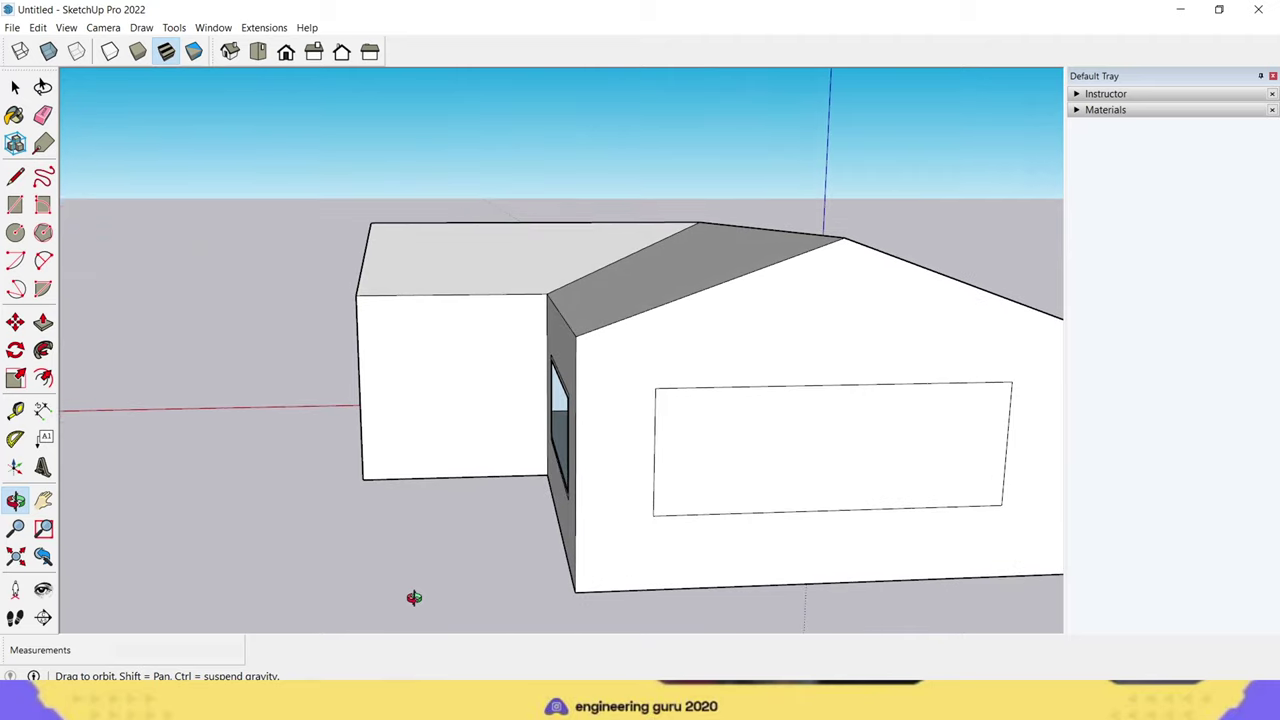
pyautogui.press('space')
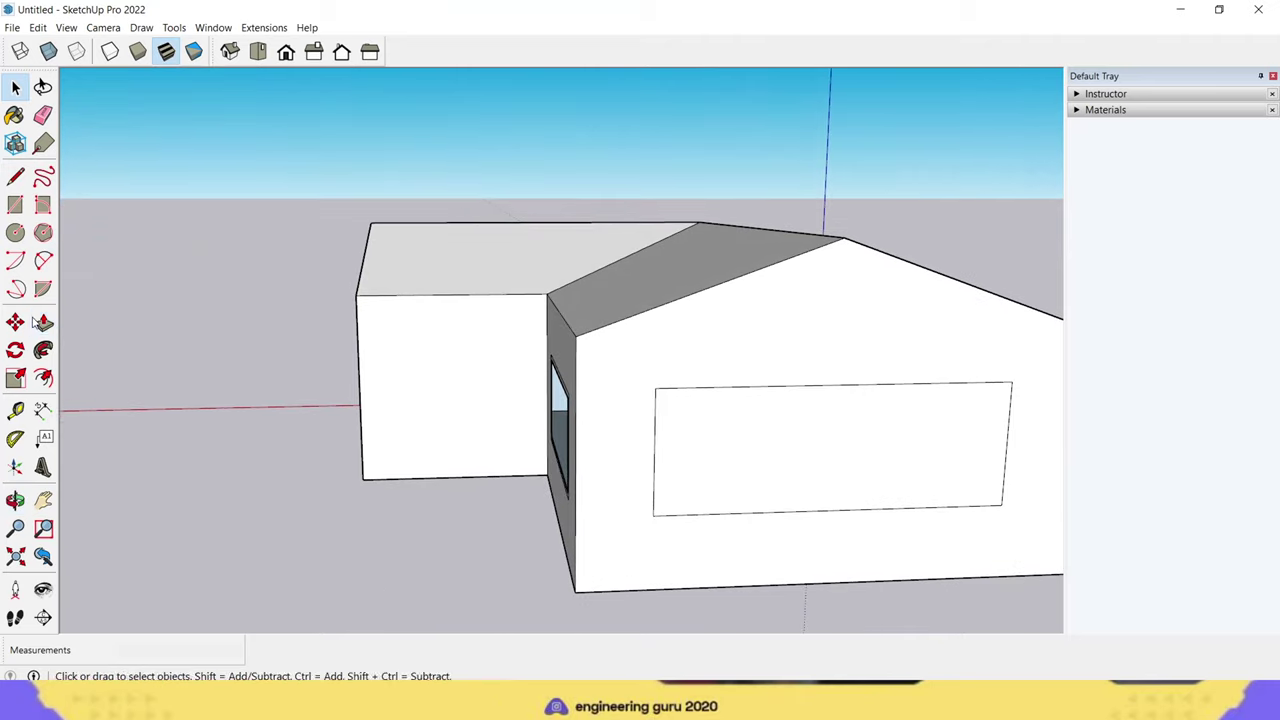
pyautogui.click(40, 322)
pyautogui.moveTo(400, 551)
pyautogui.mouseDown(button='middle')
pyautogui.moveTo(666, 543)
pyautogui.moveTo(734, 371)
pyautogui.moveTo(354, 571)
pyautogui.mouseUp(button='middle')
pyautogui.scroll(3, 740, 370)
pyautogui.click(742, 370)
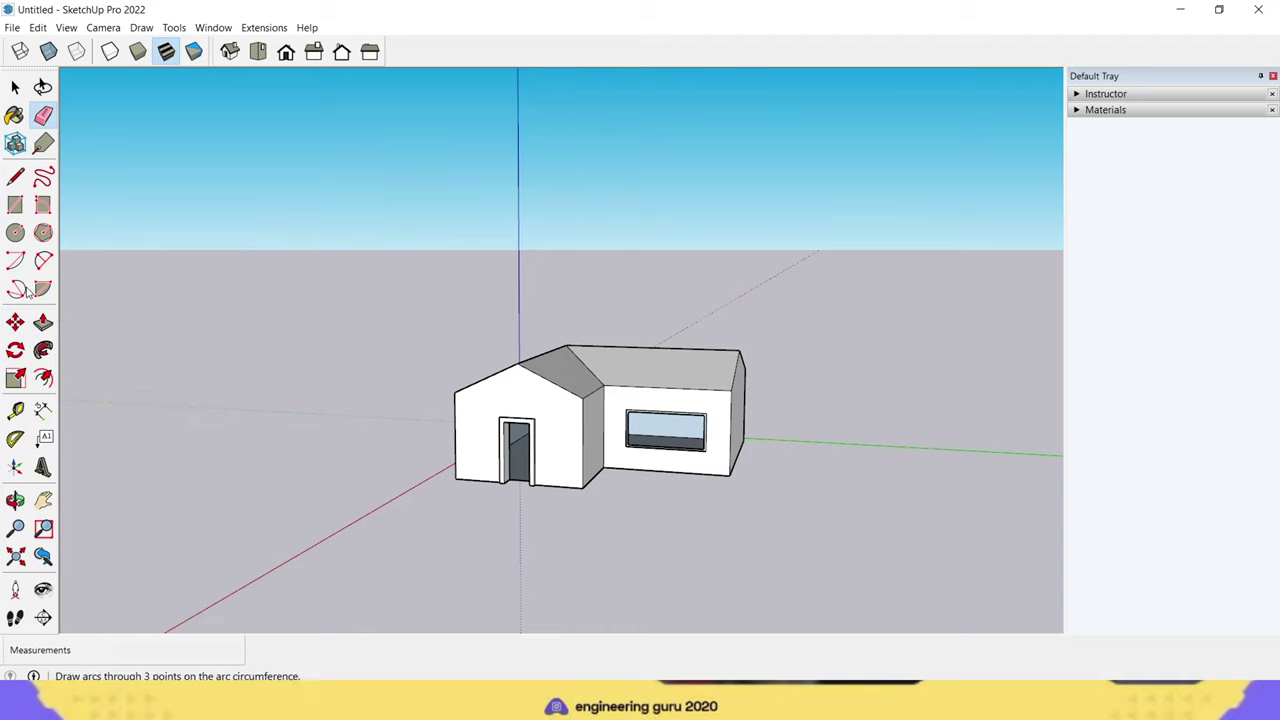
# Step: Draw a small closed face, about 3' long, on the front roof slope beside the valley, then orbit to check it
pyautogui.click(15, 176)
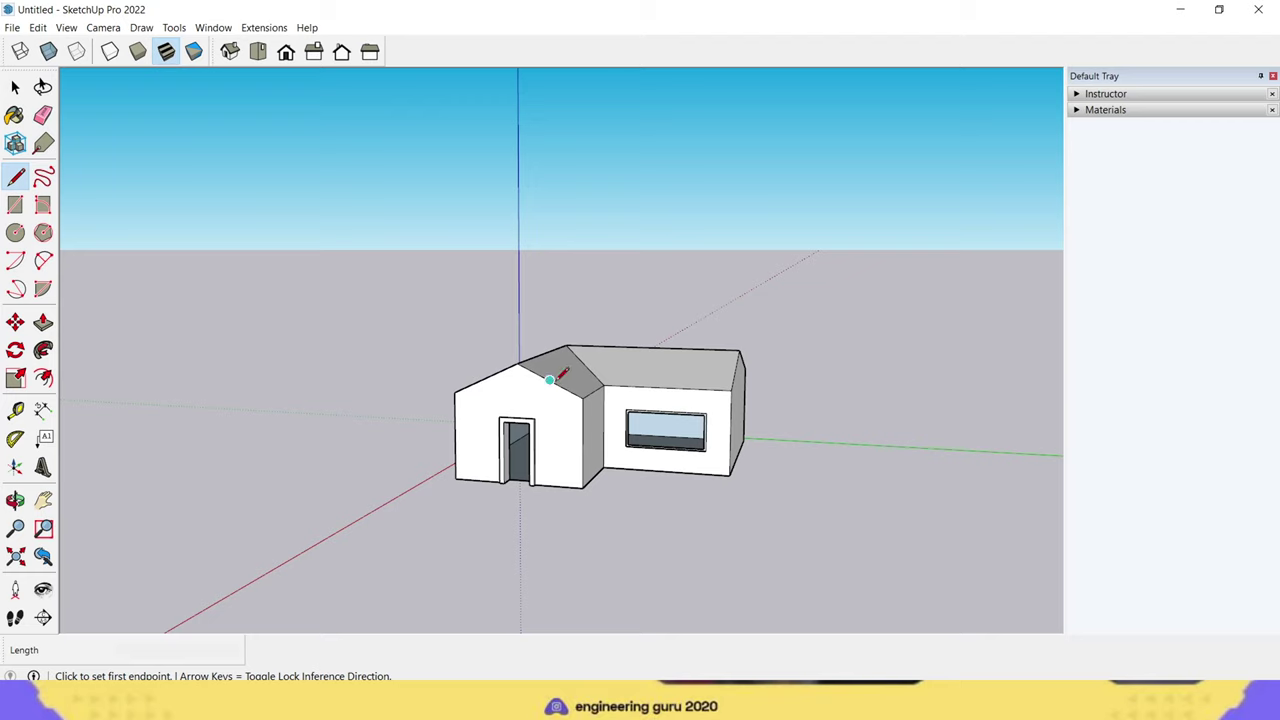
pyautogui.click(550, 379)
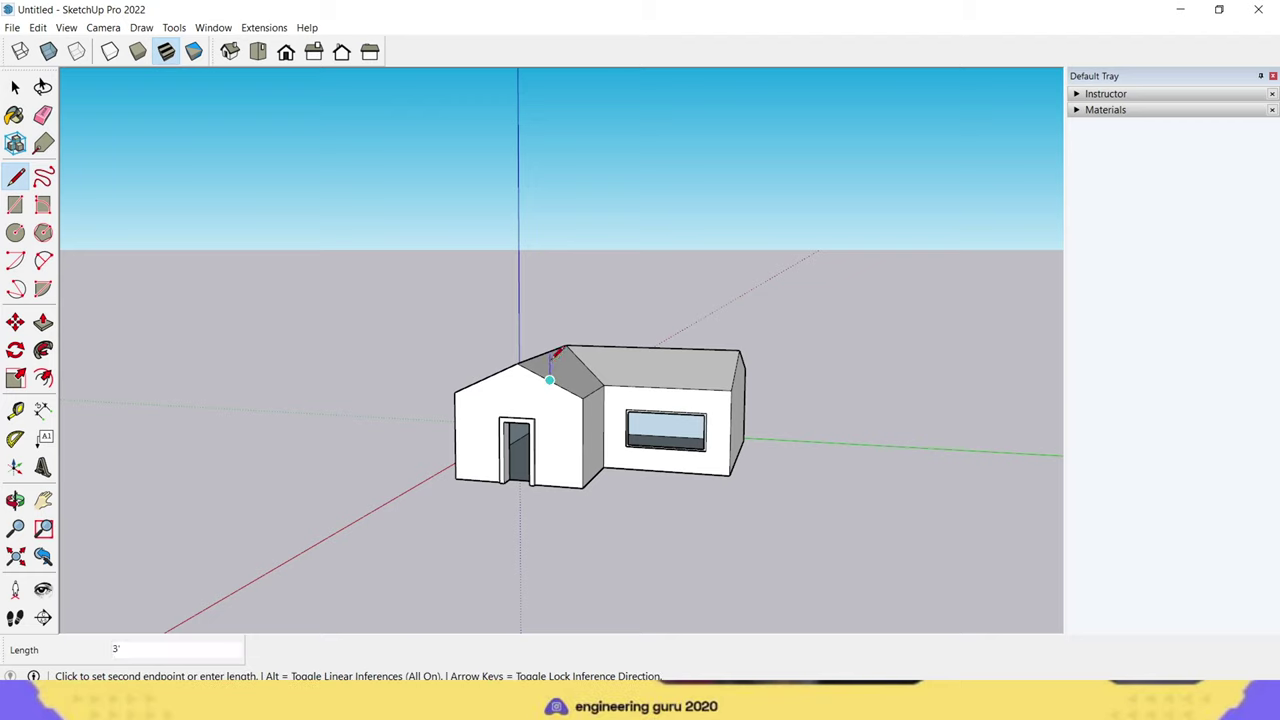
pyautogui.click(556, 350)
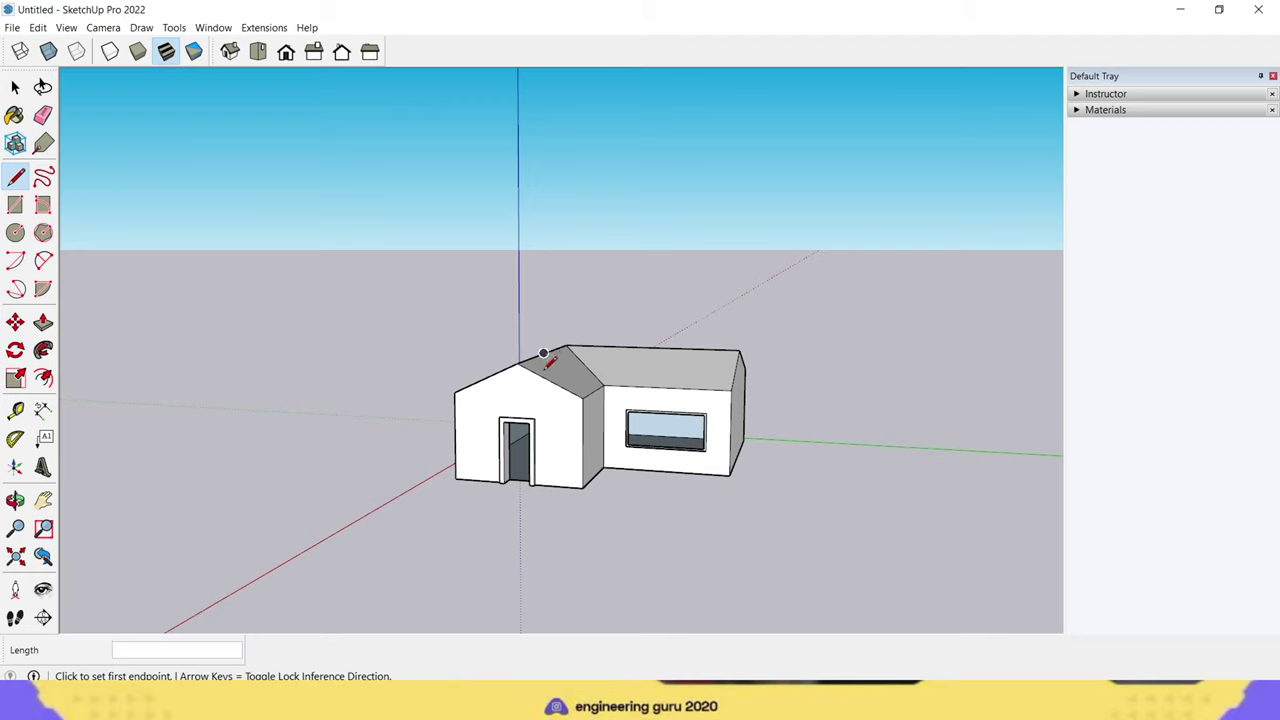
pyautogui.click(549, 379)
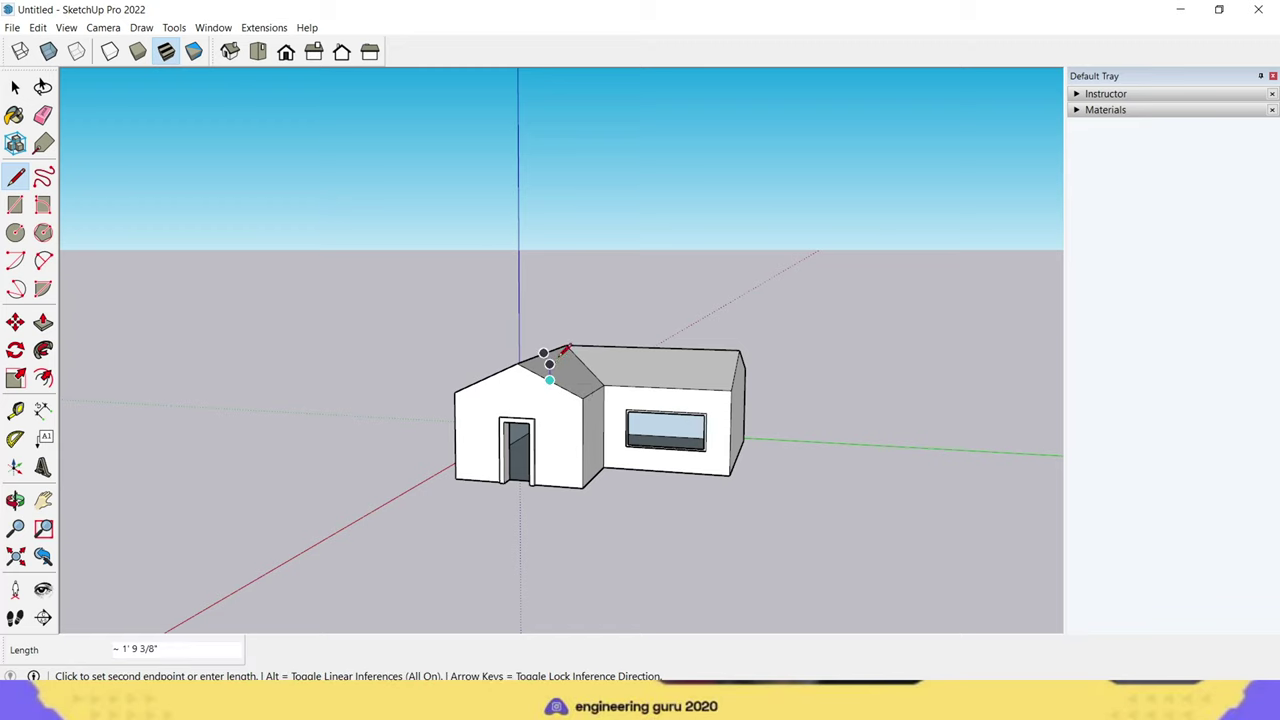
pyautogui.click(549, 364)
pyautogui.click(576, 370)
pyautogui.click(577, 392)
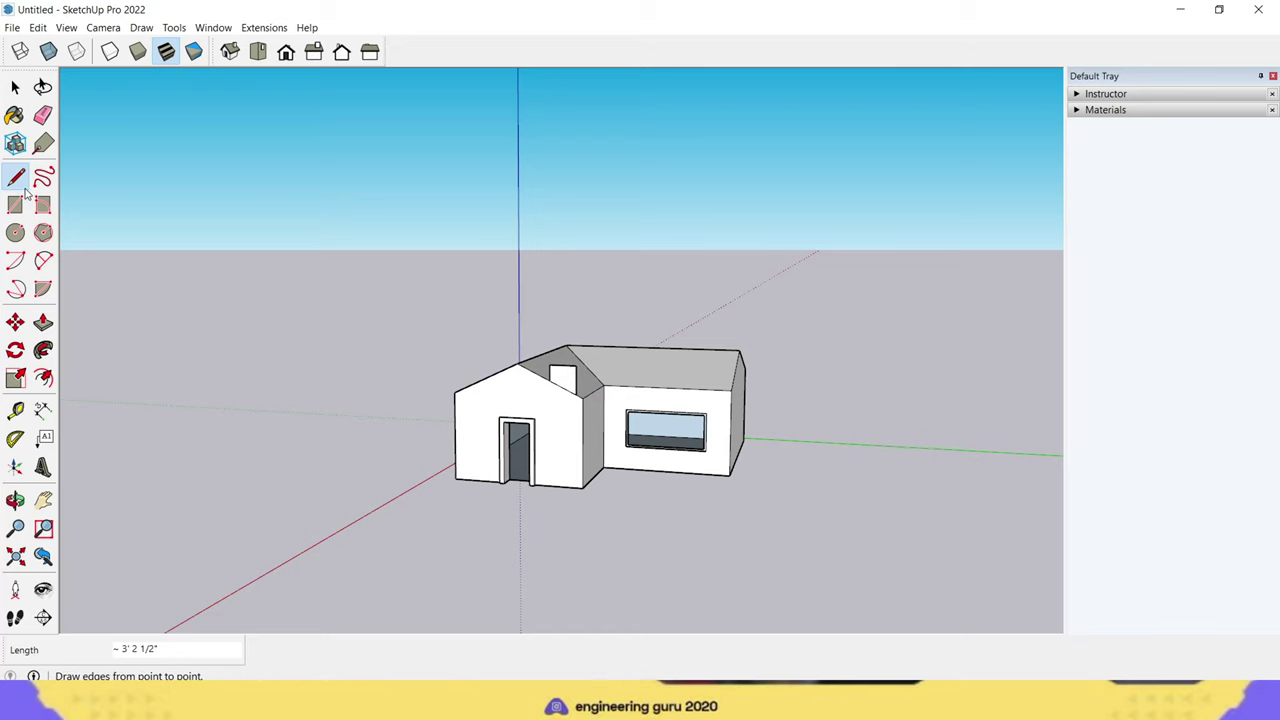
pyautogui.moveTo(688, 510); pyautogui.dragTo(342, 585, button='middle')
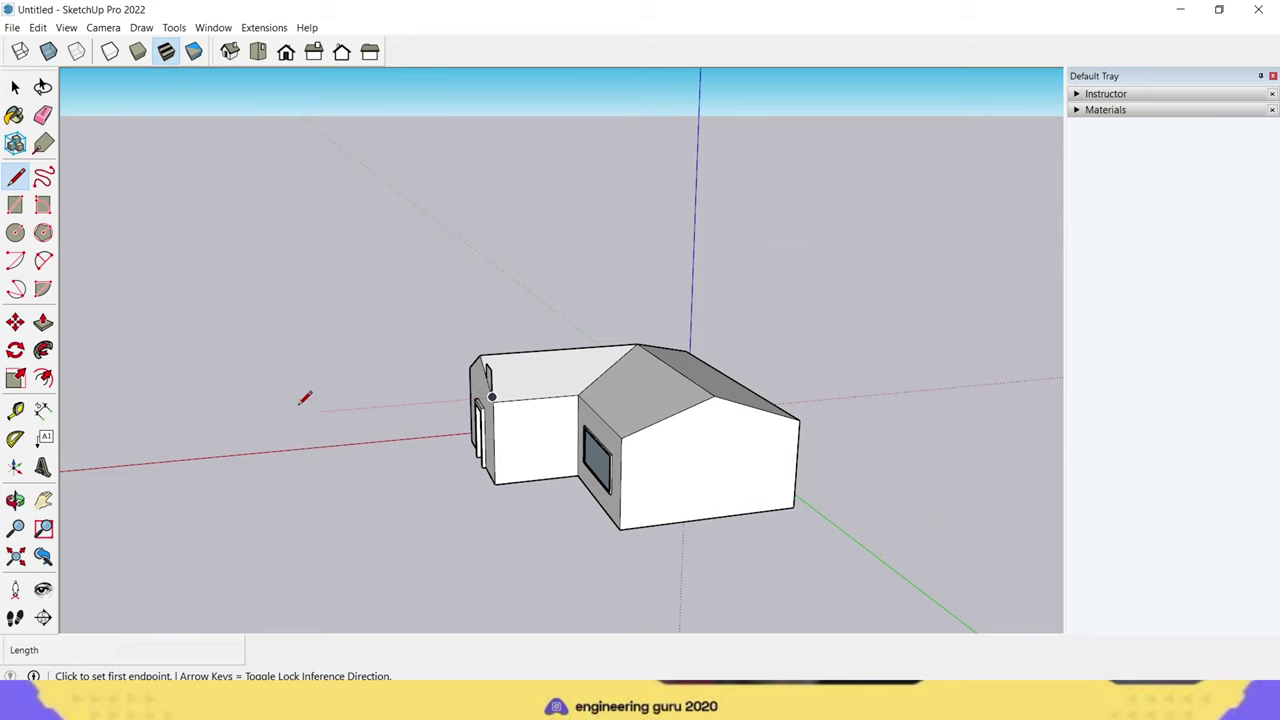
pyautogui.moveTo(306, 412); pyautogui.dragTo(662, 425, button='middle')
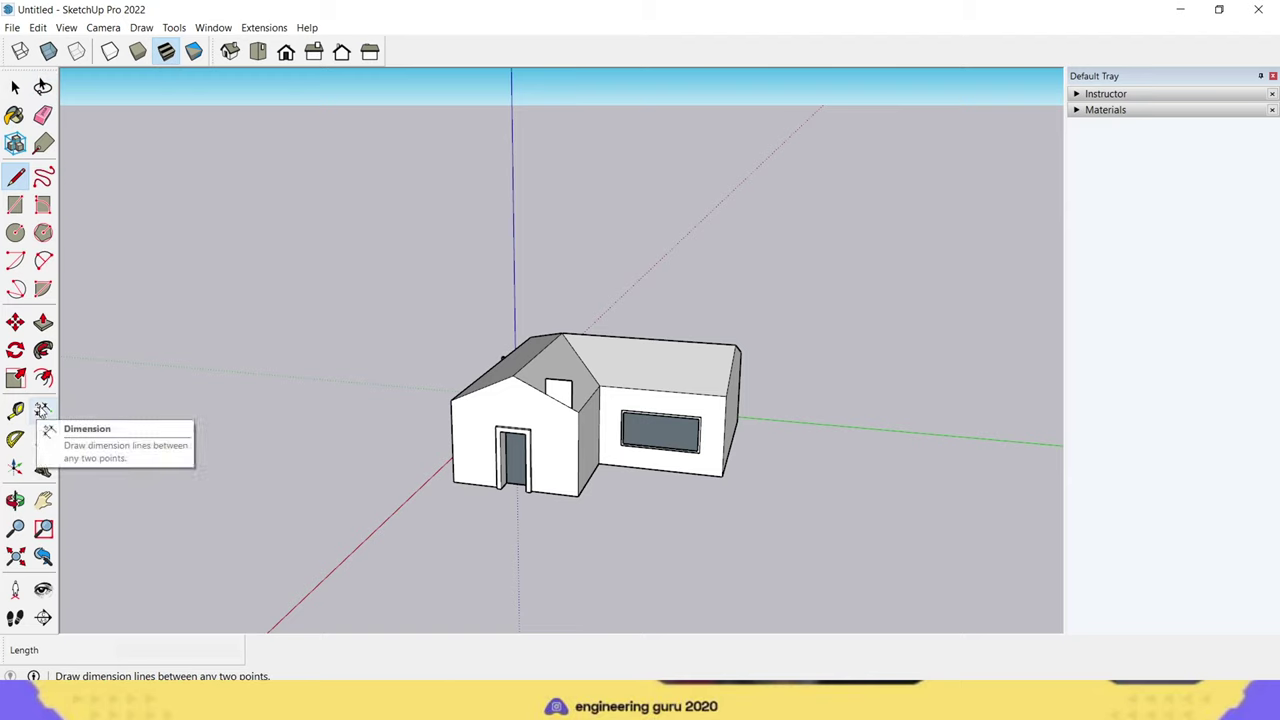
# Step: Turn the small roof face and its edges into a new component
pyautogui.press('space')
pyautogui.rightClick(549, 388)
pyautogui.click(768, 452)
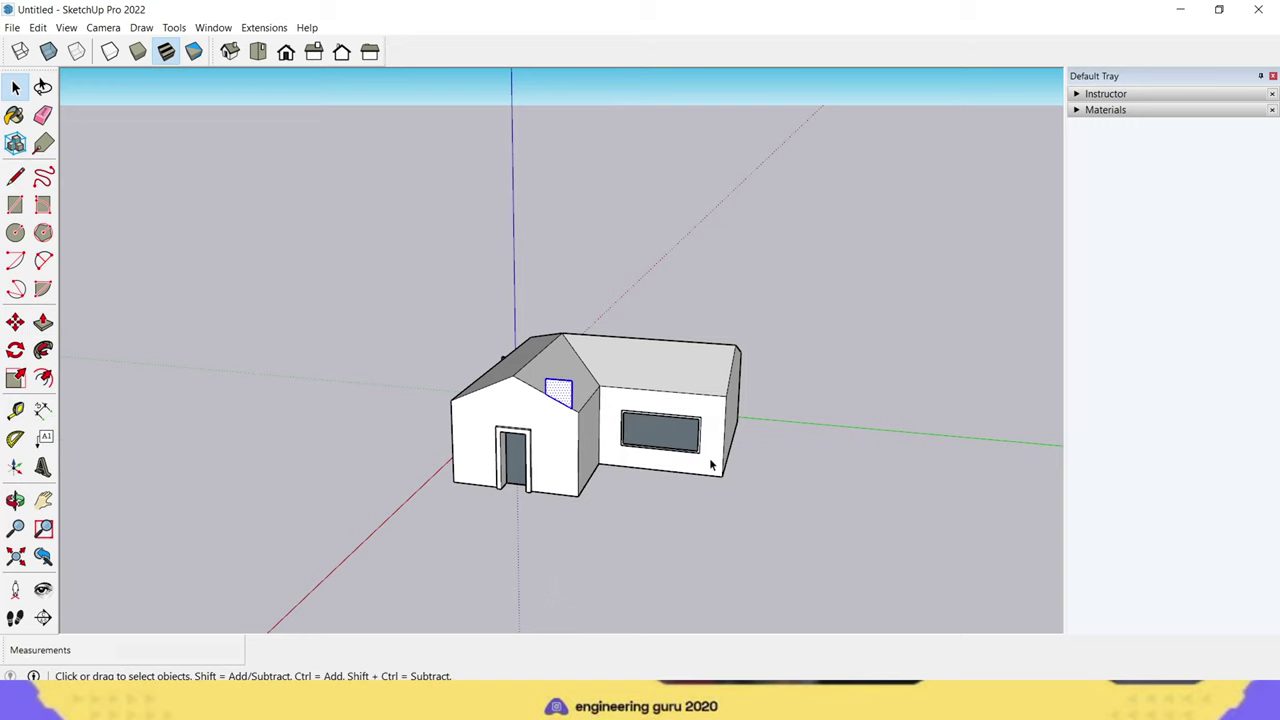
pyautogui.rightClick(556, 398)
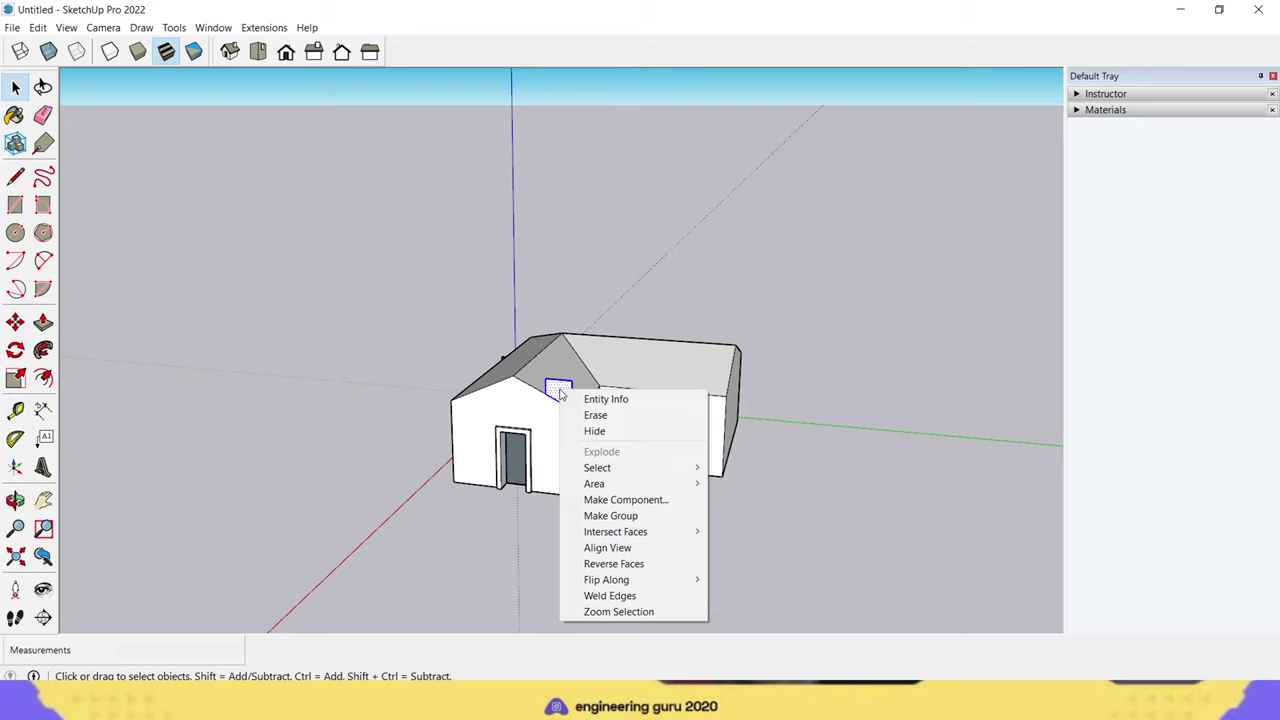
pyautogui.click(613, 502)
pyautogui.click(659, 520)
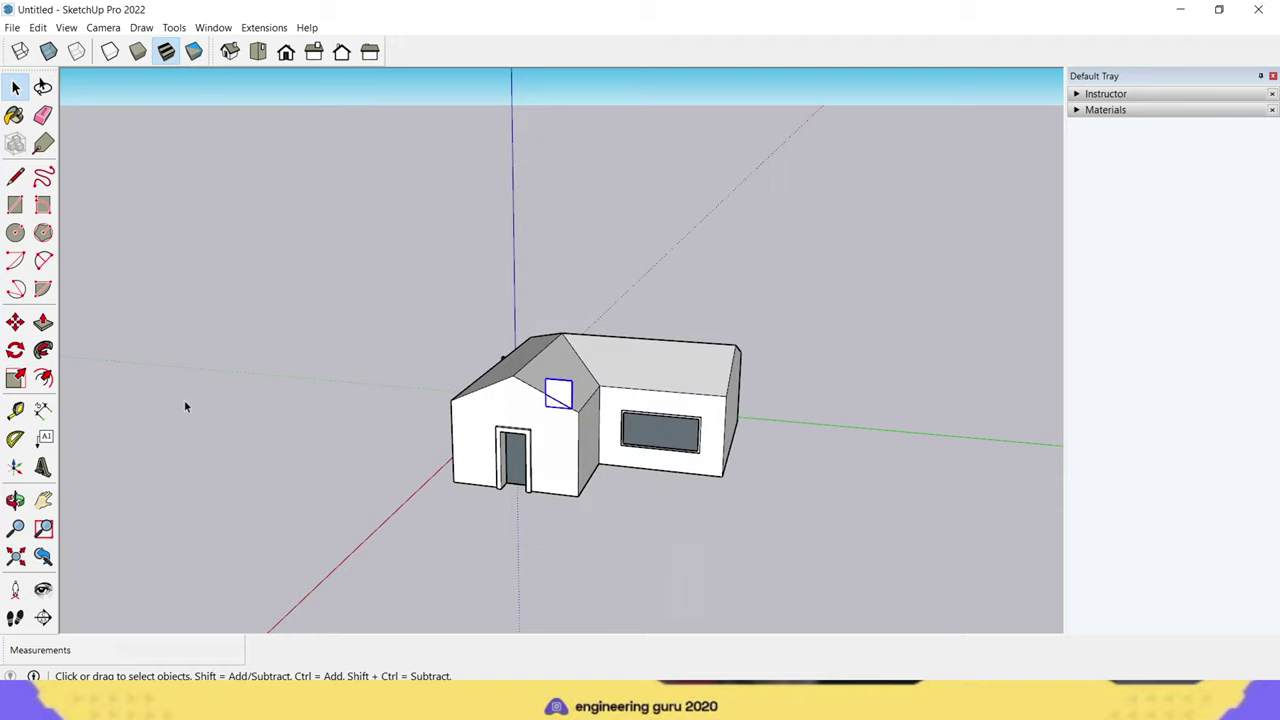
# Step: Inside the component, extrude the face into a box 1' 2 1/4" thick
pyautogui.click(43, 322)
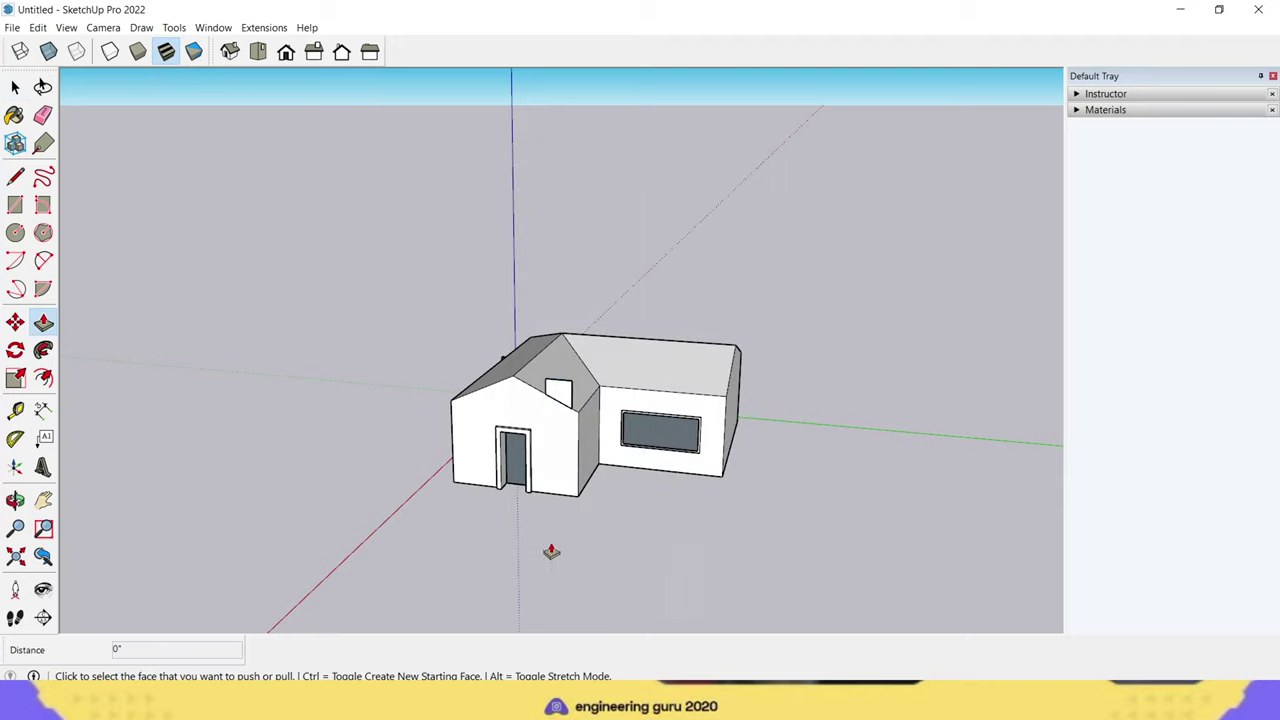
pyautogui.moveTo(551, 551)
pyautogui.mouseDown(button='middle')
pyautogui.moveTo(180, 563)
pyautogui.moveTo(266, 414)
pyautogui.mouseUp(button='middle')
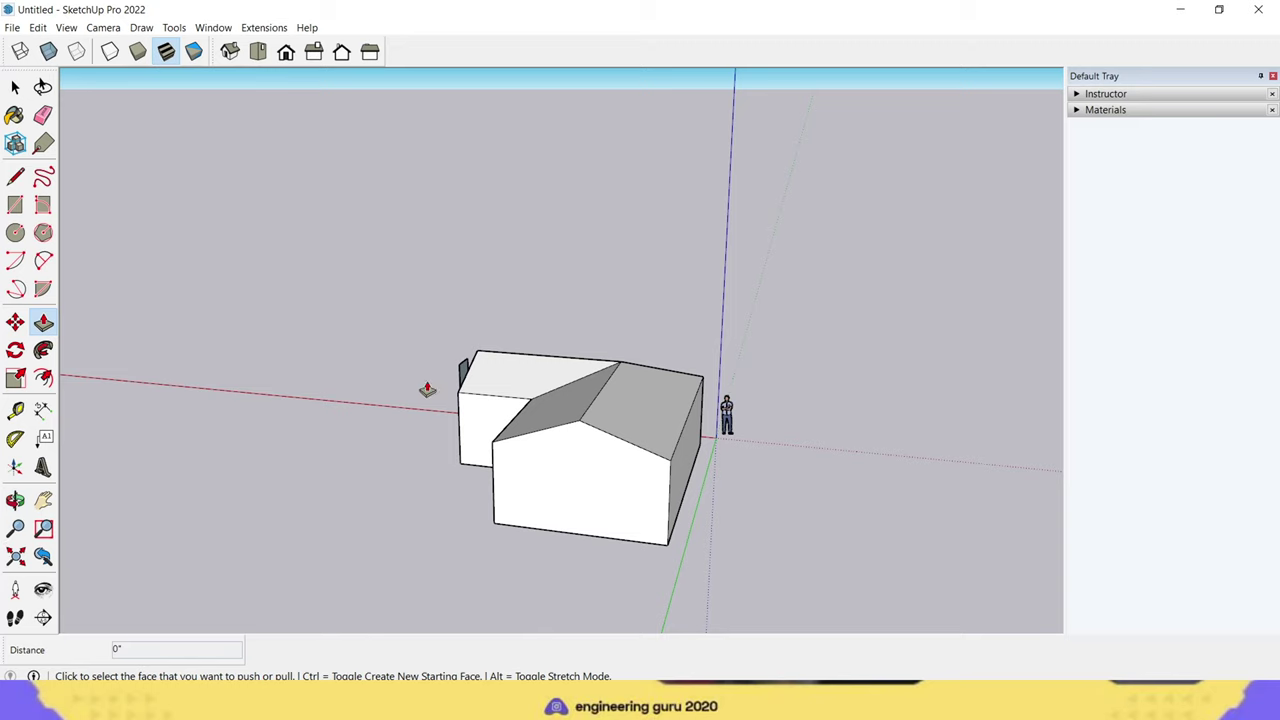
pyautogui.click(15, 87)
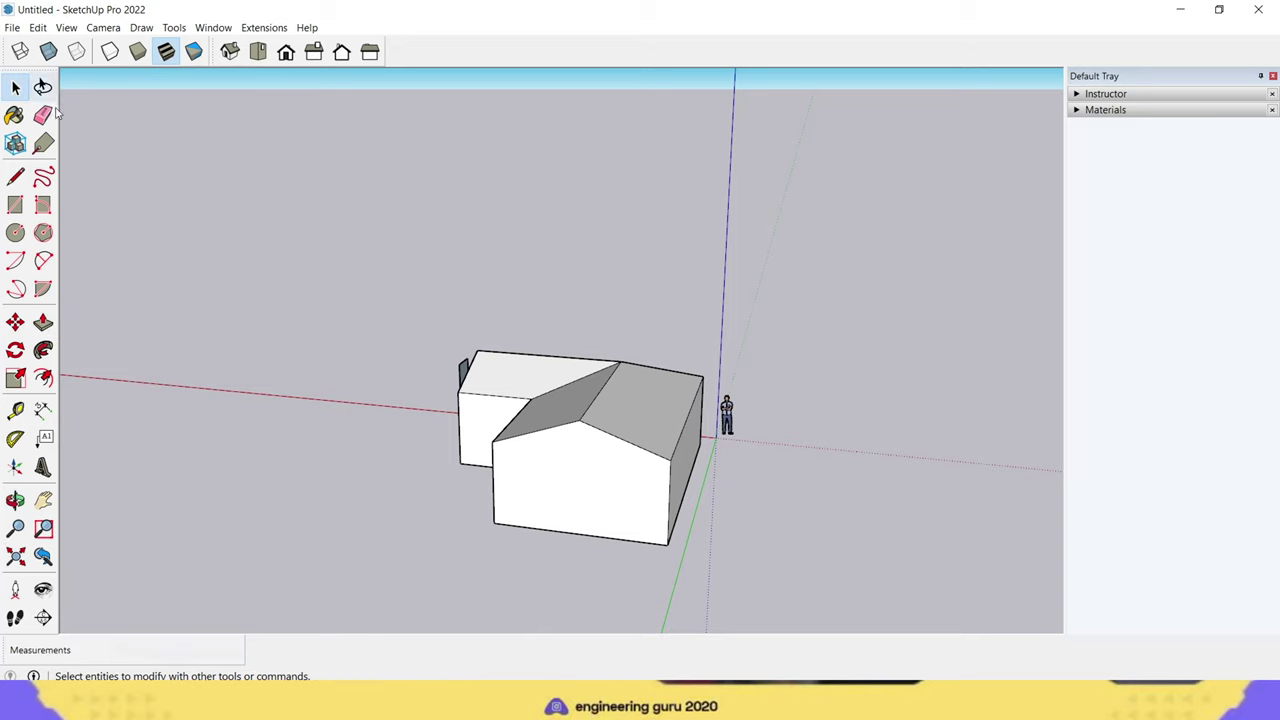
pyautogui.doubleClick(465, 372)
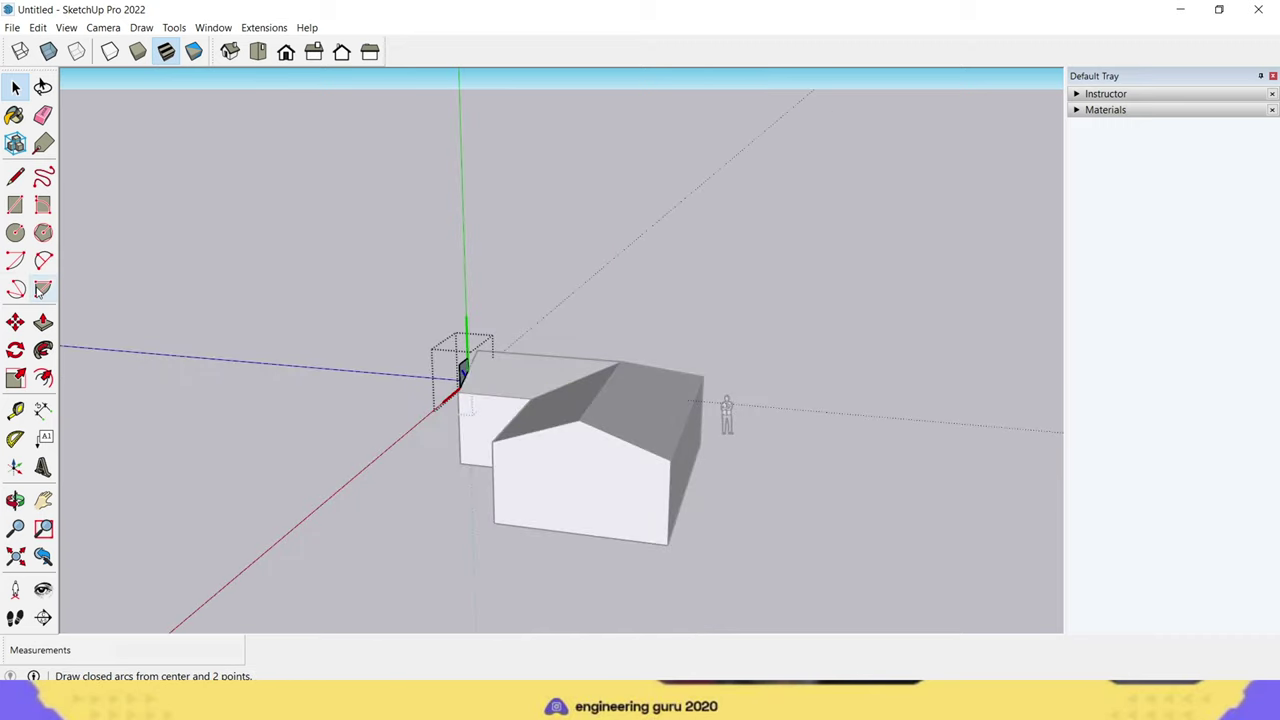
pyautogui.click(42, 322)
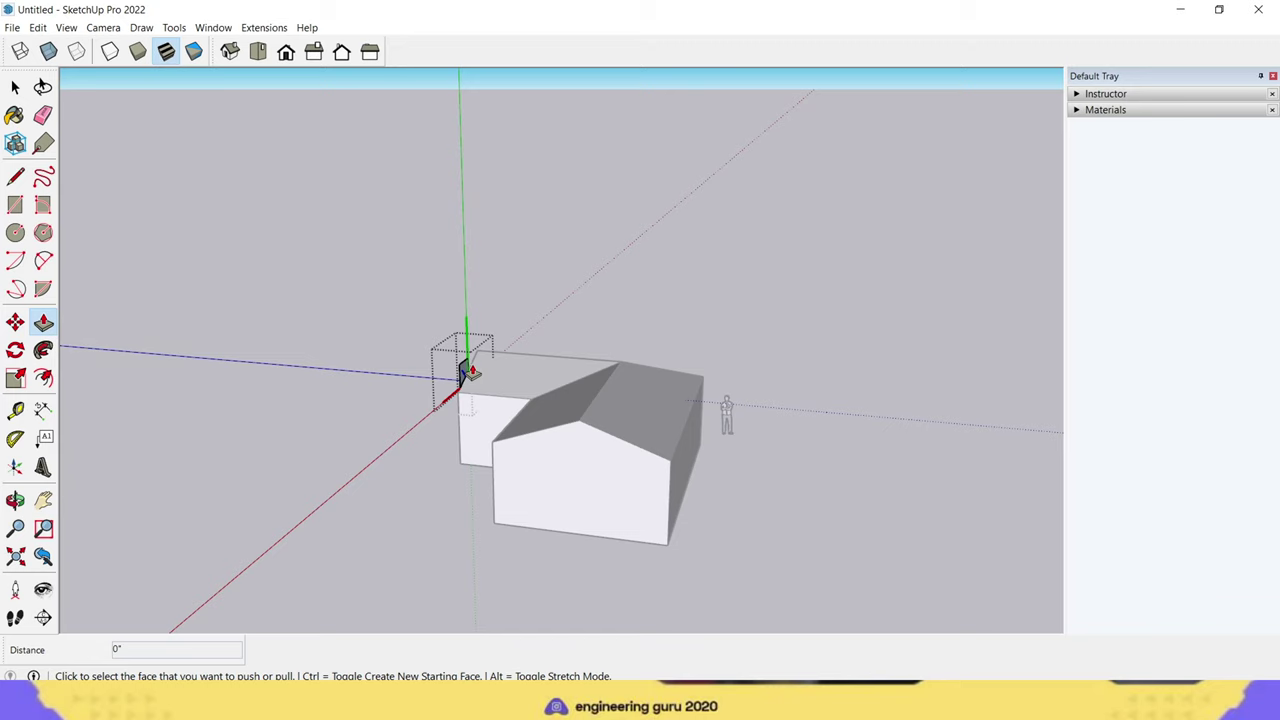
pyautogui.scroll(5, 470, 372)
pyautogui.click(424, 397)
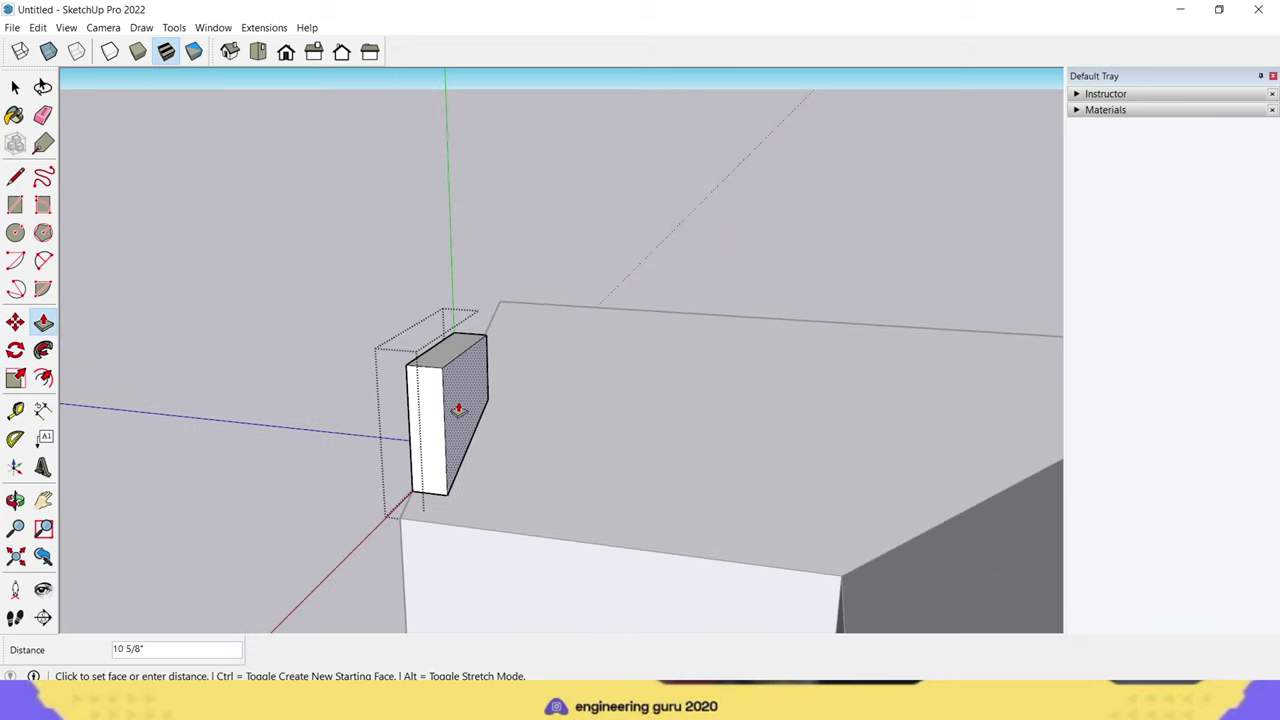
pyautogui.click(466, 331)
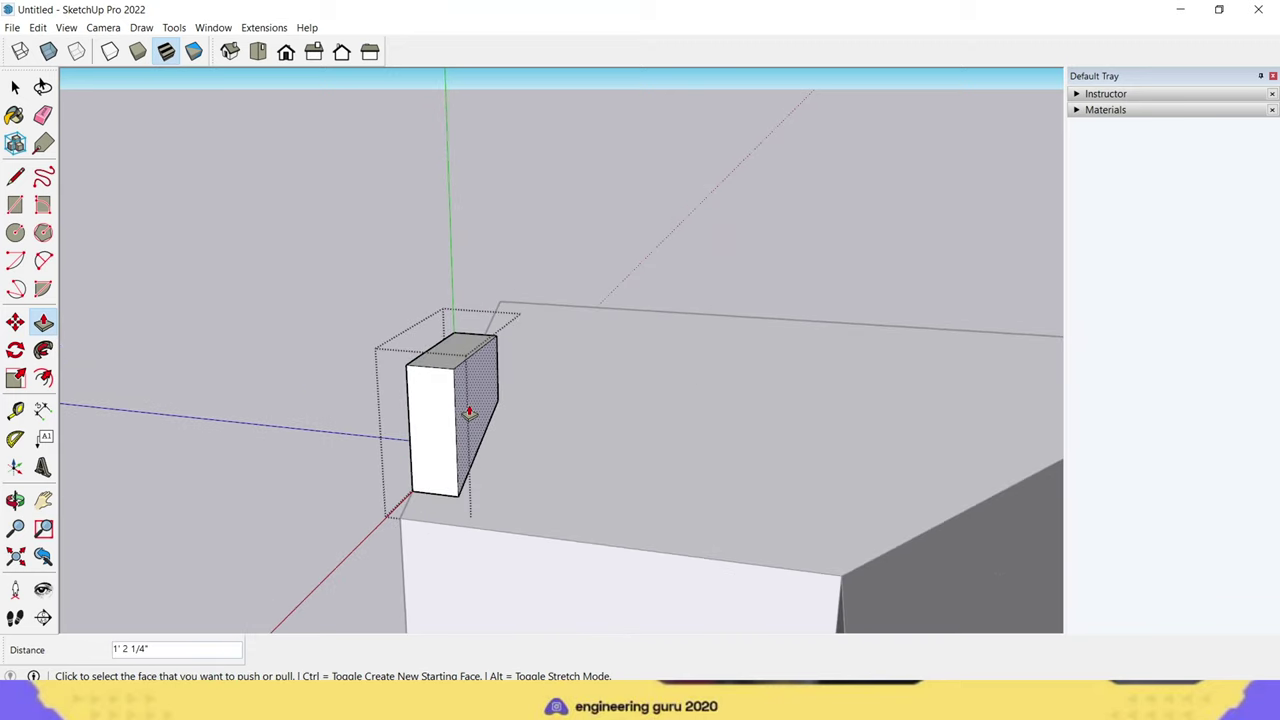
# Step: Move the box onto the roof slope as a chimney
pyautogui.click(17, 326)
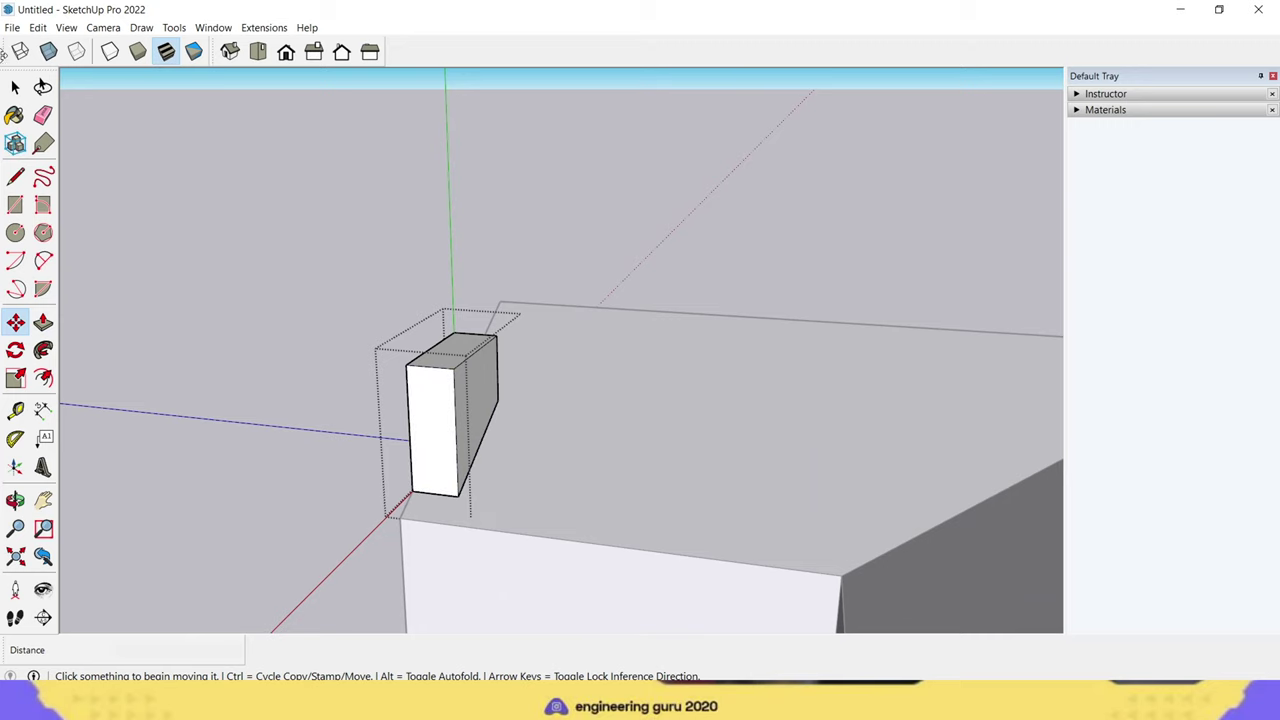
pyautogui.click(15, 87)
pyautogui.click(432, 385)
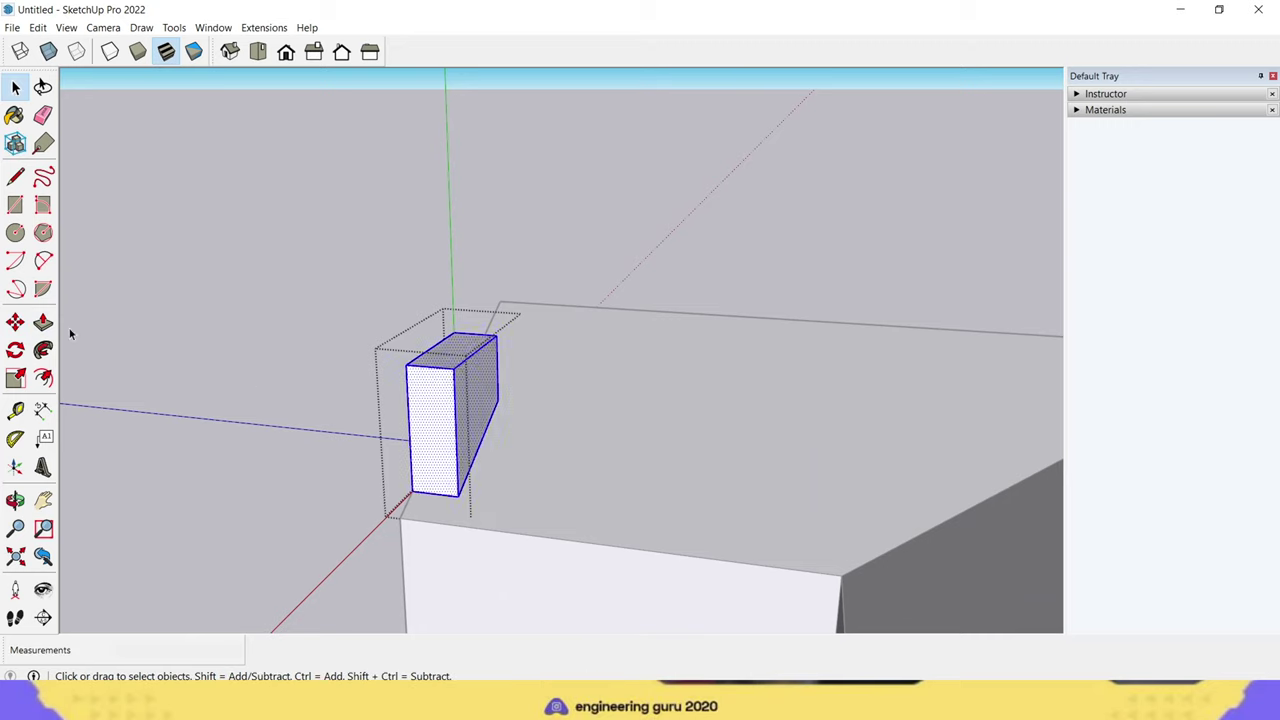
pyautogui.click(15, 322)
pyautogui.click(442, 415)
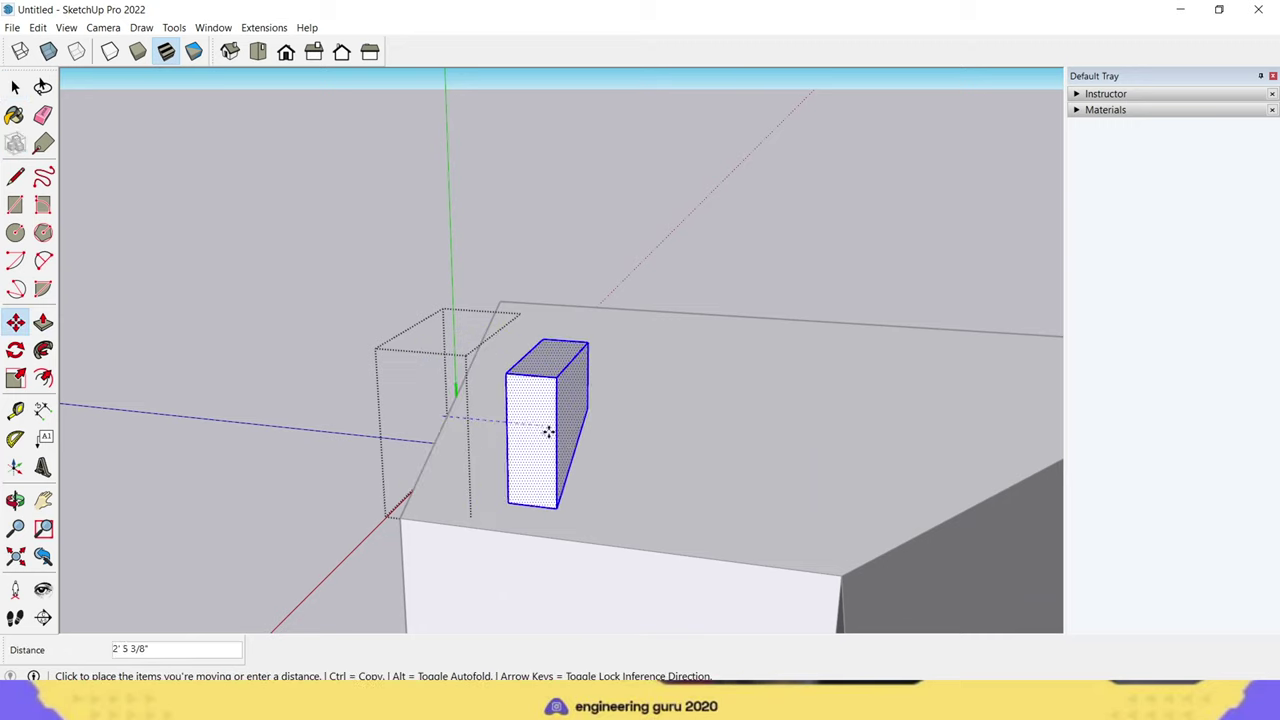
pyautogui.click(591, 437)
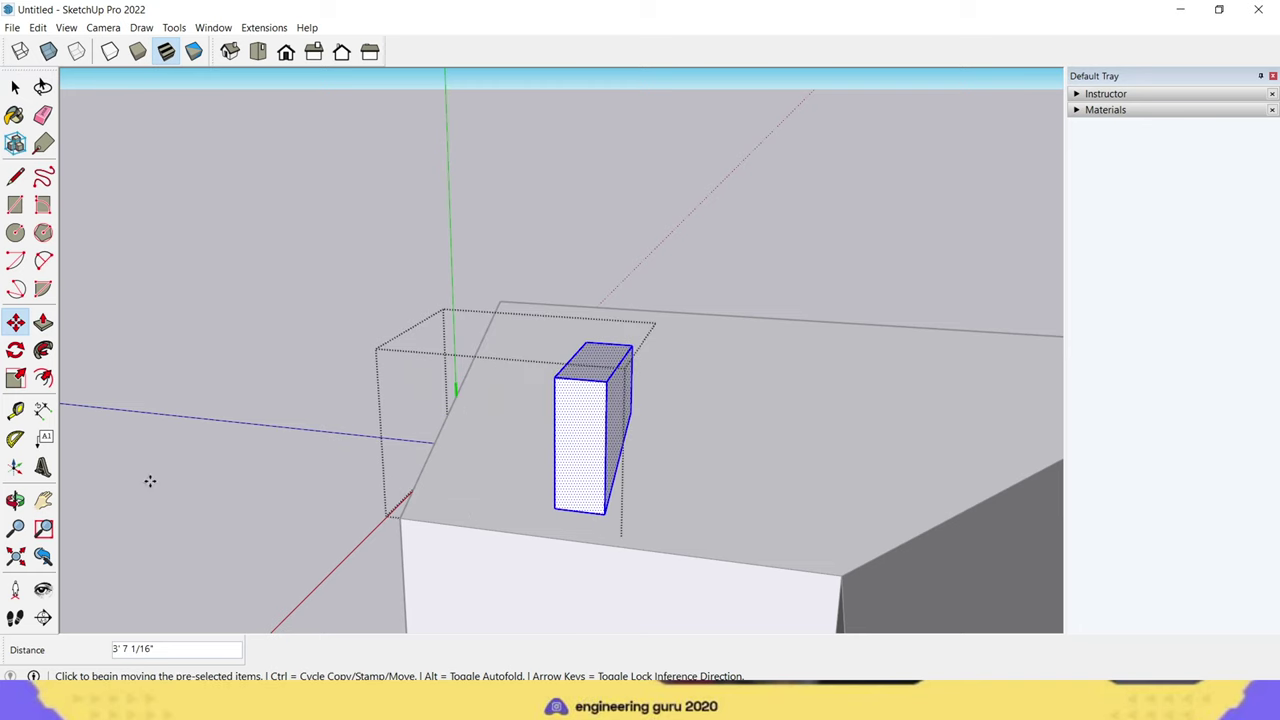
pyautogui.moveTo(149, 480); pyautogui.dragTo(509, 474, button='middle')
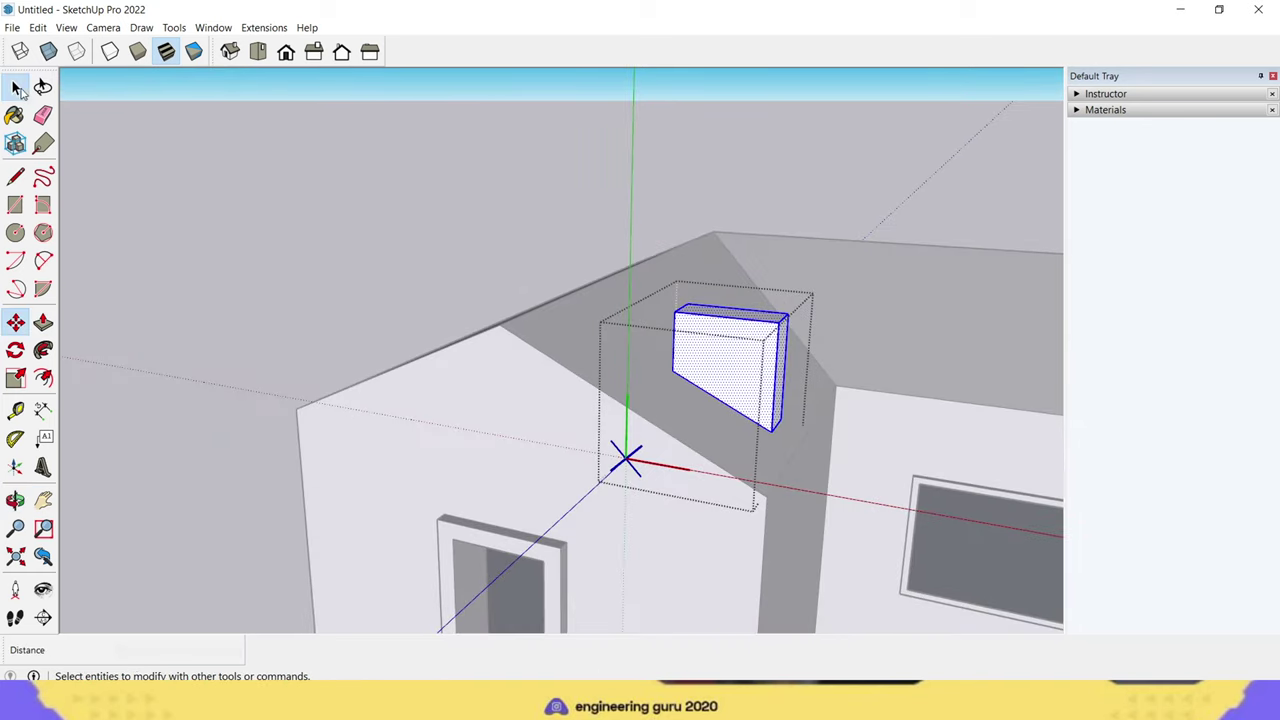
# Step: Clear the selection and review the chimney from eye-level and high oblique views
pyautogui.click(15, 87)
pyautogui.click(245, 505)
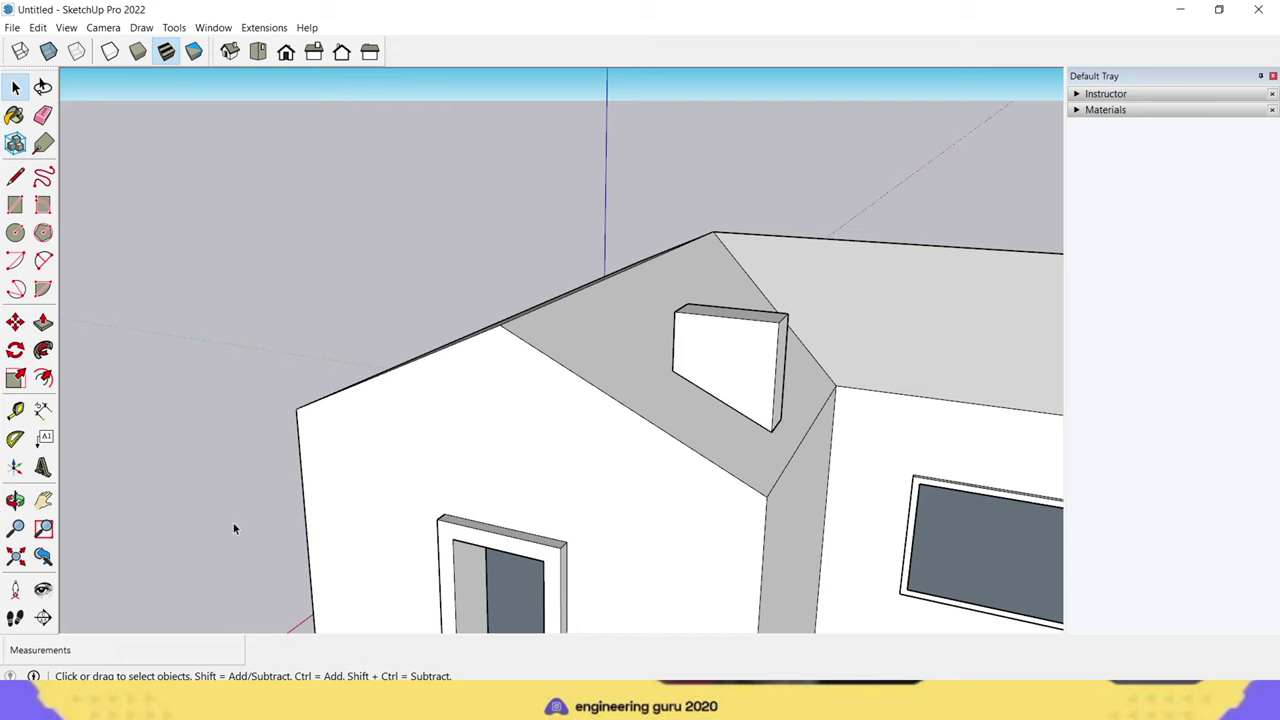
pyautogui.scroll(-3, 234, 529)
pyautogui.moveTo(231, 587)
pyautogui.mouseDown(button='middle')
pyautogui.moveTo(476, 397)
pyautogui.moveTo(326, 409)
pyautogui.mouseUp(button='middle')
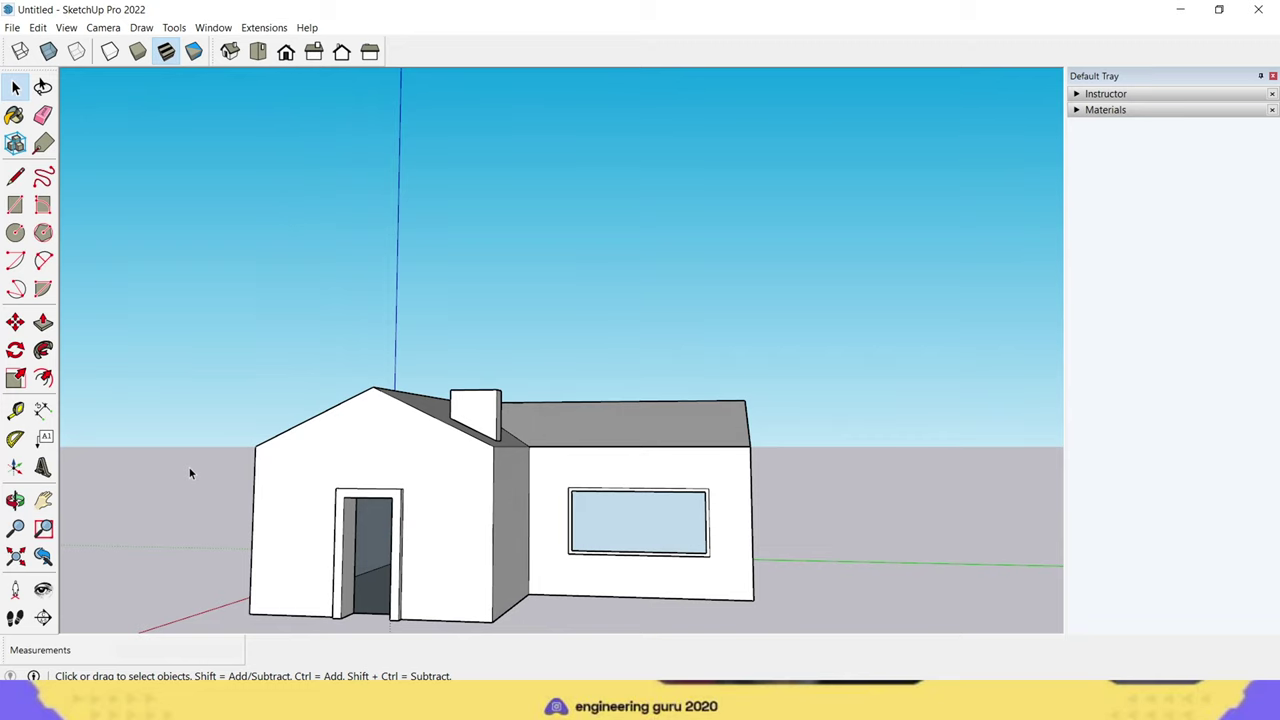
pyautogui.moveTo(191, 471)
pyautogui.mouseDown(button='middle')
pyautogui.moveTo(171, 491)
pyautogui.moveTo(171, 623)
pyautogui.mouseUp(button='middle')
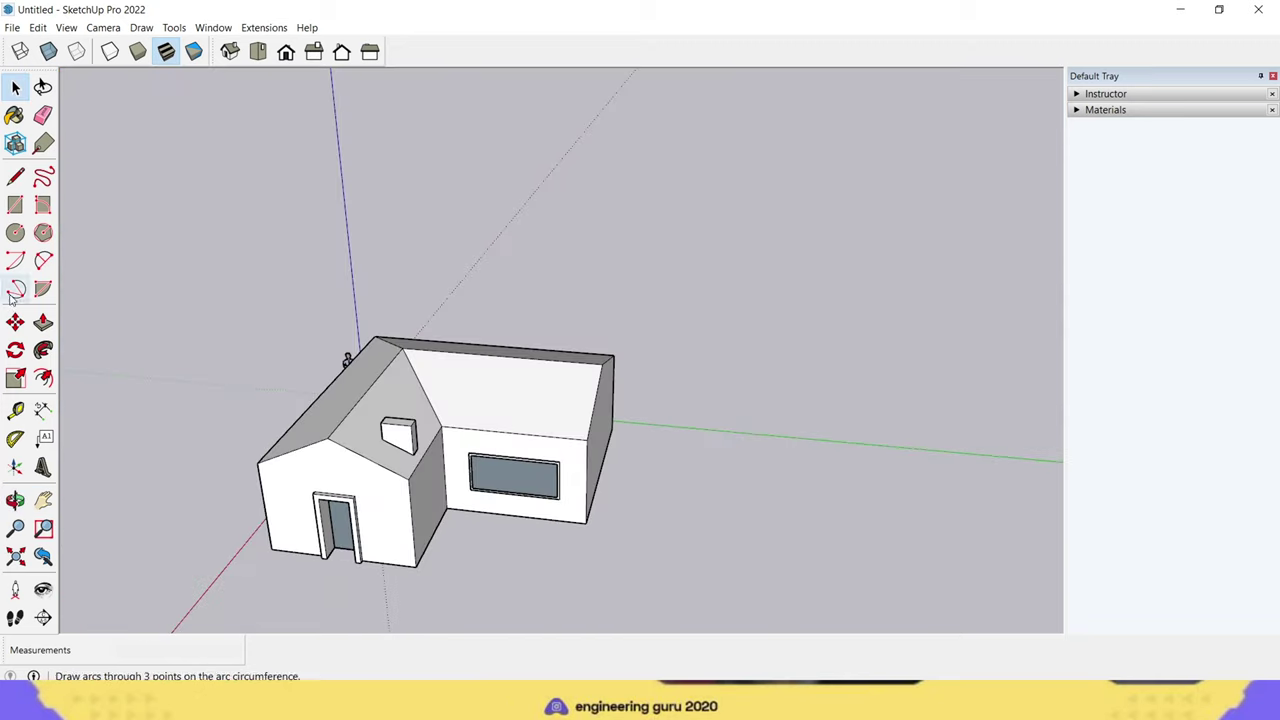
# Step: Place guide lines from the house corners at 31' 3" and 20' across the ground
pyautogui.click(16, 412)
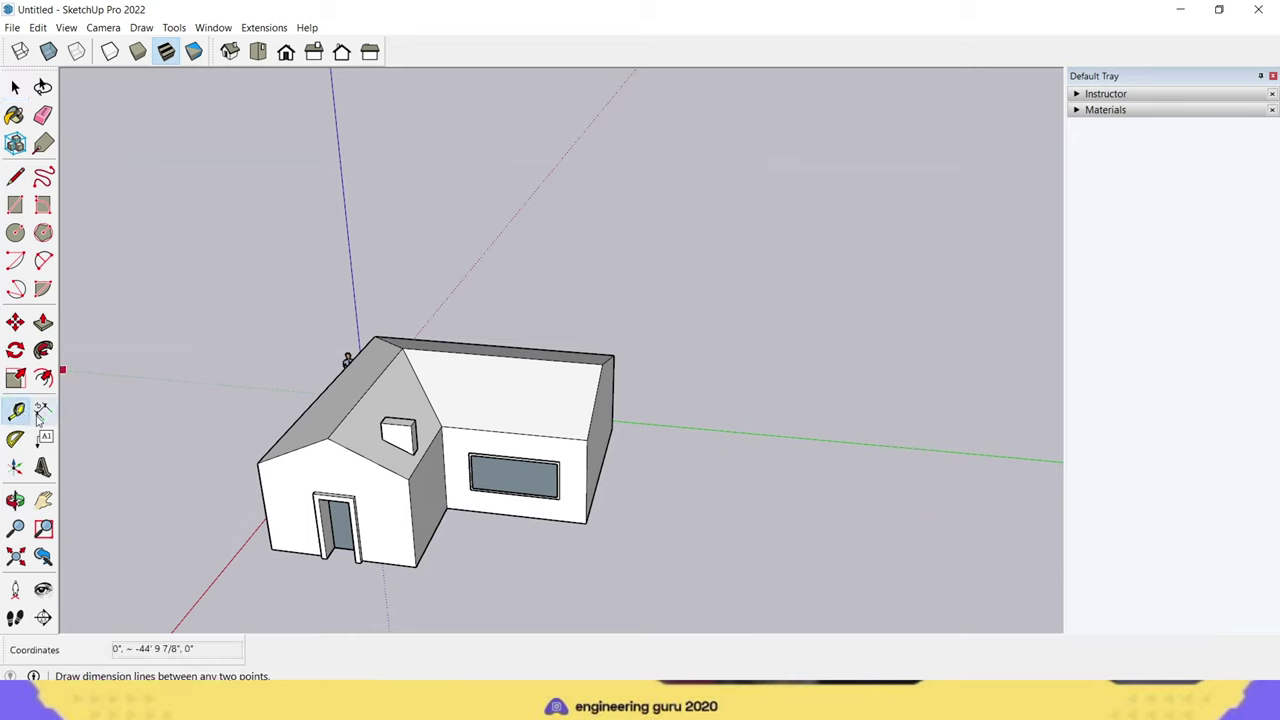
pyautogui.click(596, 492)
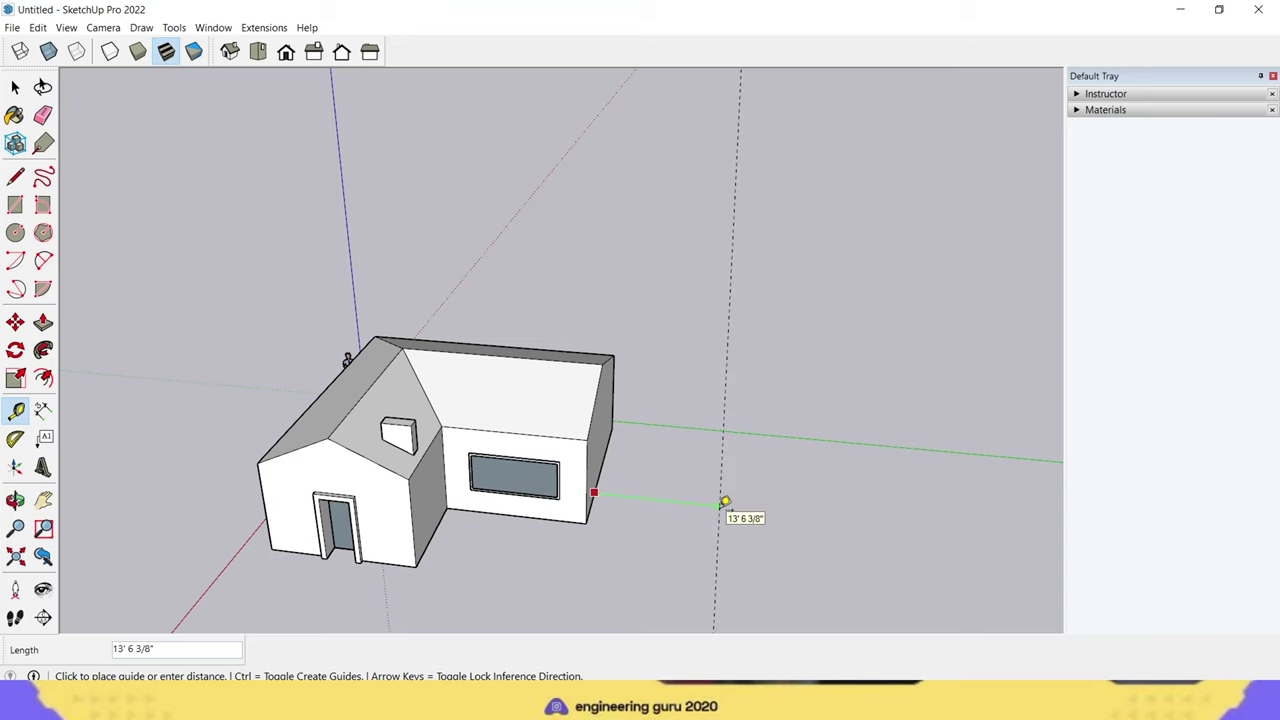
pyautogui.click(724, 502)
pyautogui.write("10'")
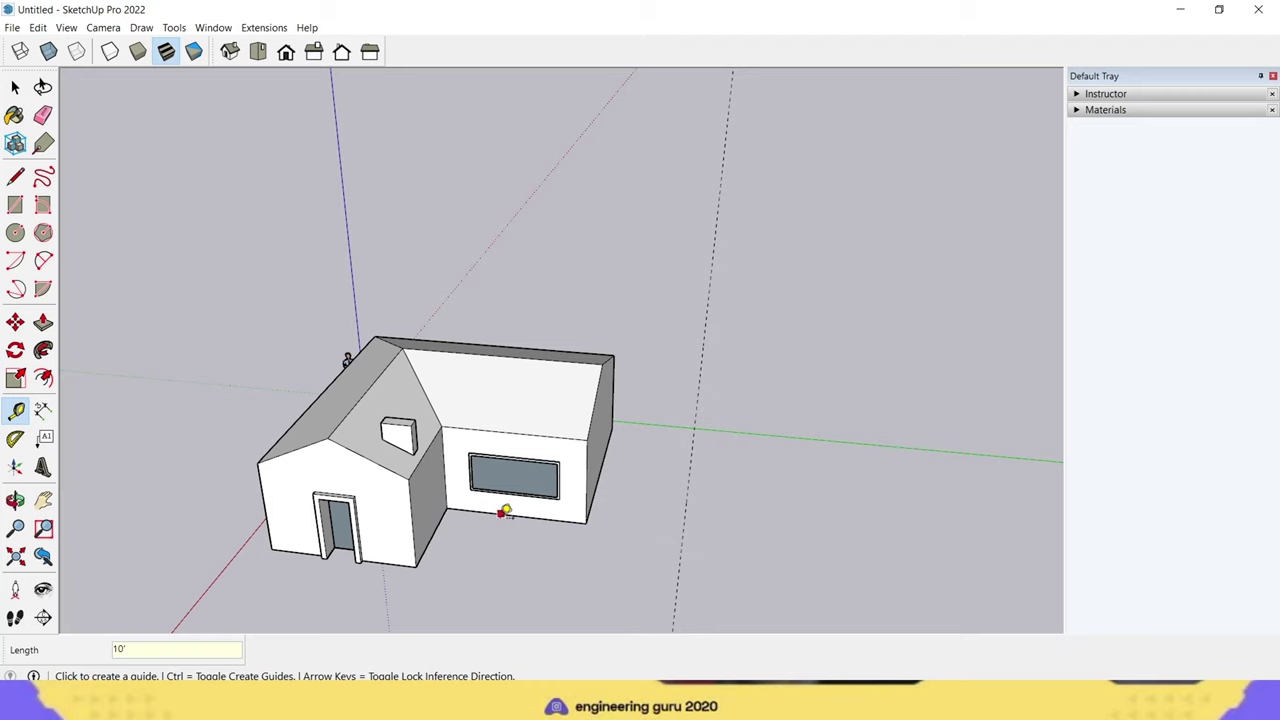
pyautogui.click(393, 563)
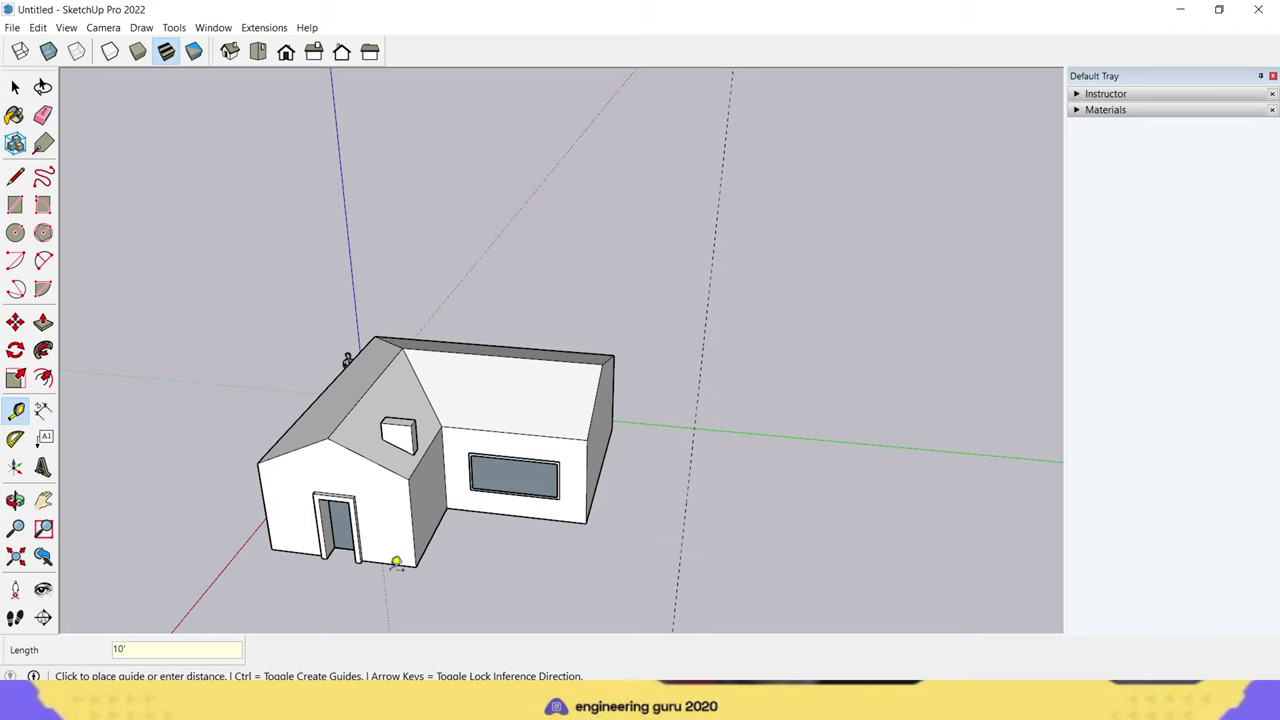
pyautogui.click(398, 558)
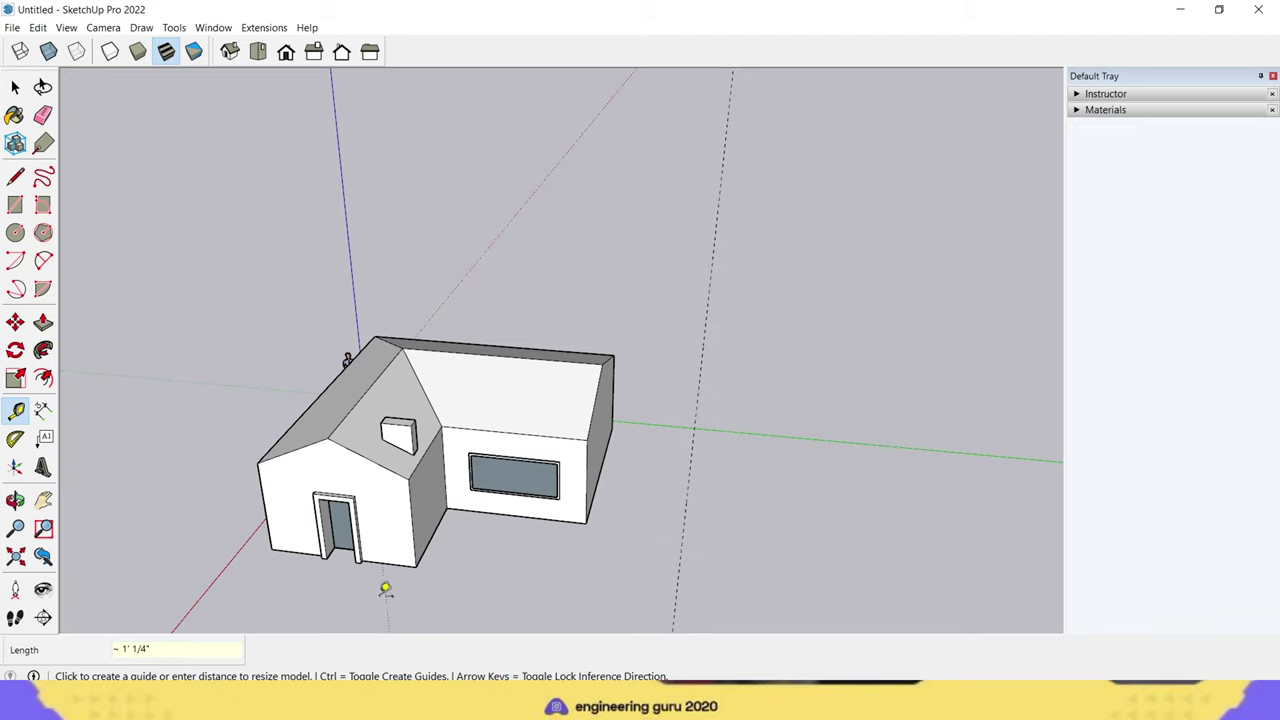
pyautogui.moveTo(385, 590)
pyautogui.mouseDown(button='middle')
pyautogui.moveTo(517, 514)
pyautogui.moveTo(583, 500)
pyautogui.mouseUp(button='middle')
pyautogui.scroll(-3, 568, 550)
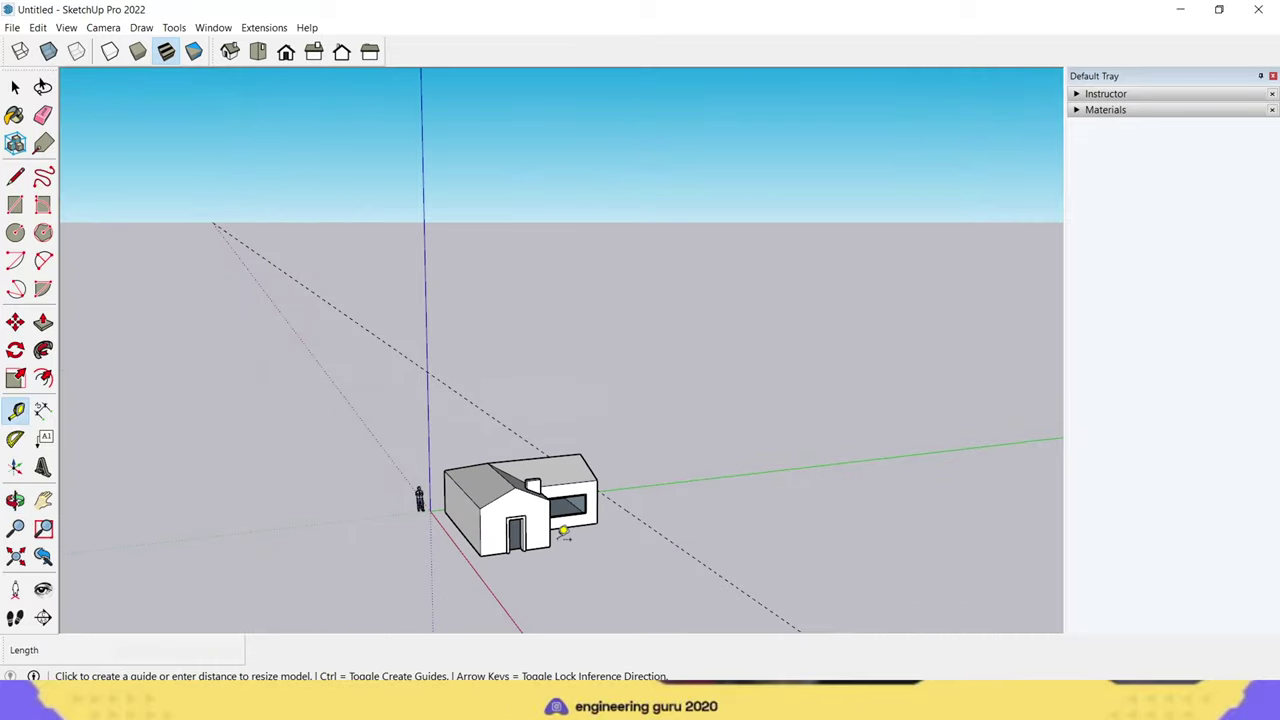
pyautogui.click(567, 526)
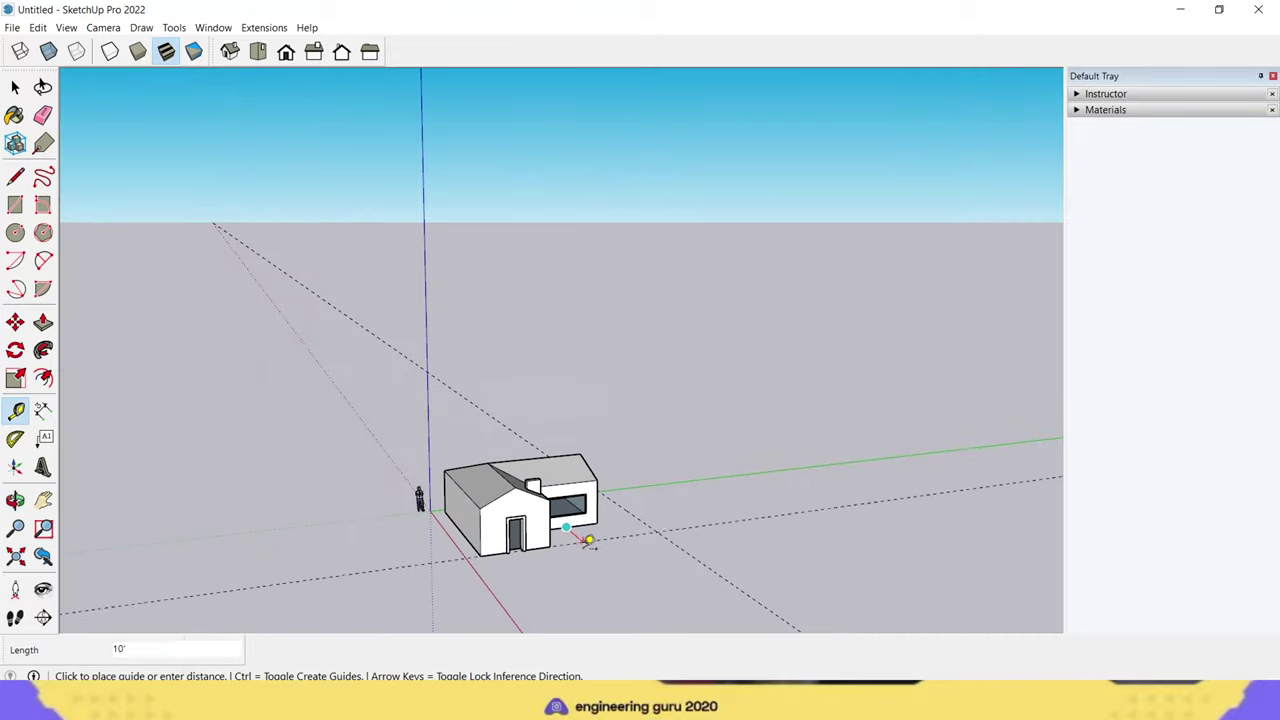
pyautogui.click(634, 579)
pyautogui.write("20'")
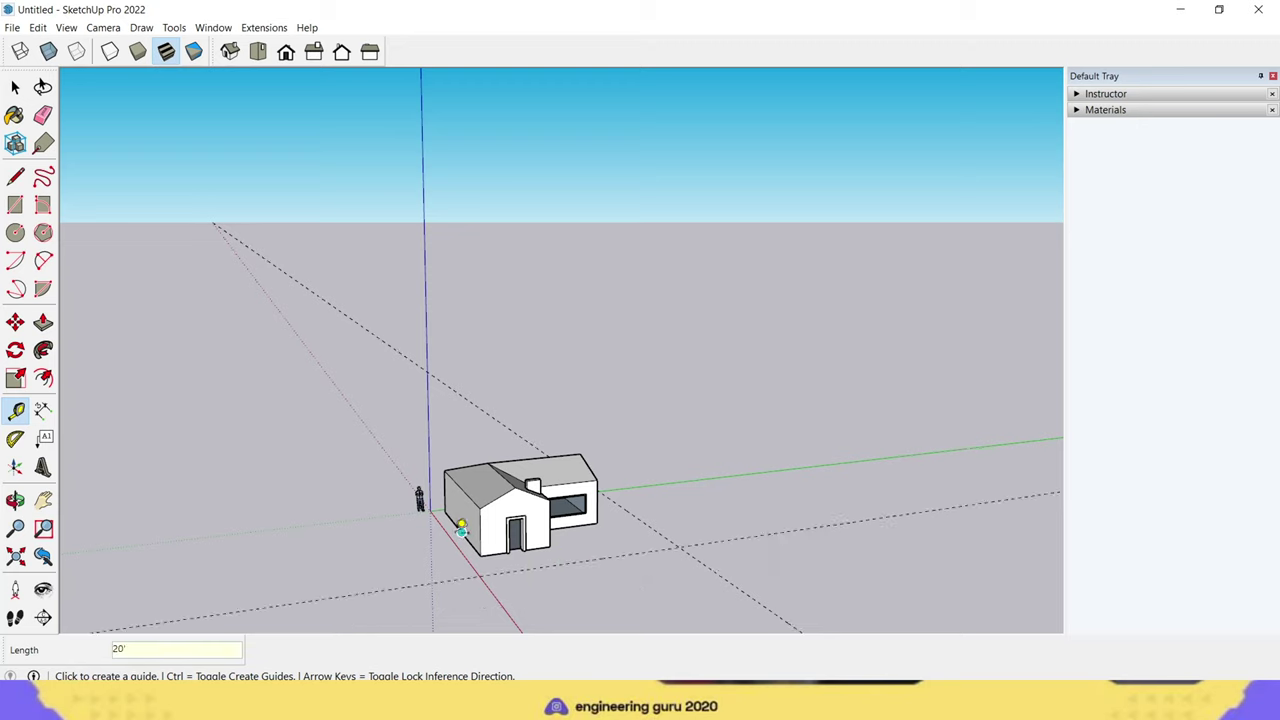
# Step: Draw the boundary outline along the guide intersections into a closed ground face
pyautogui.click(15, 176)
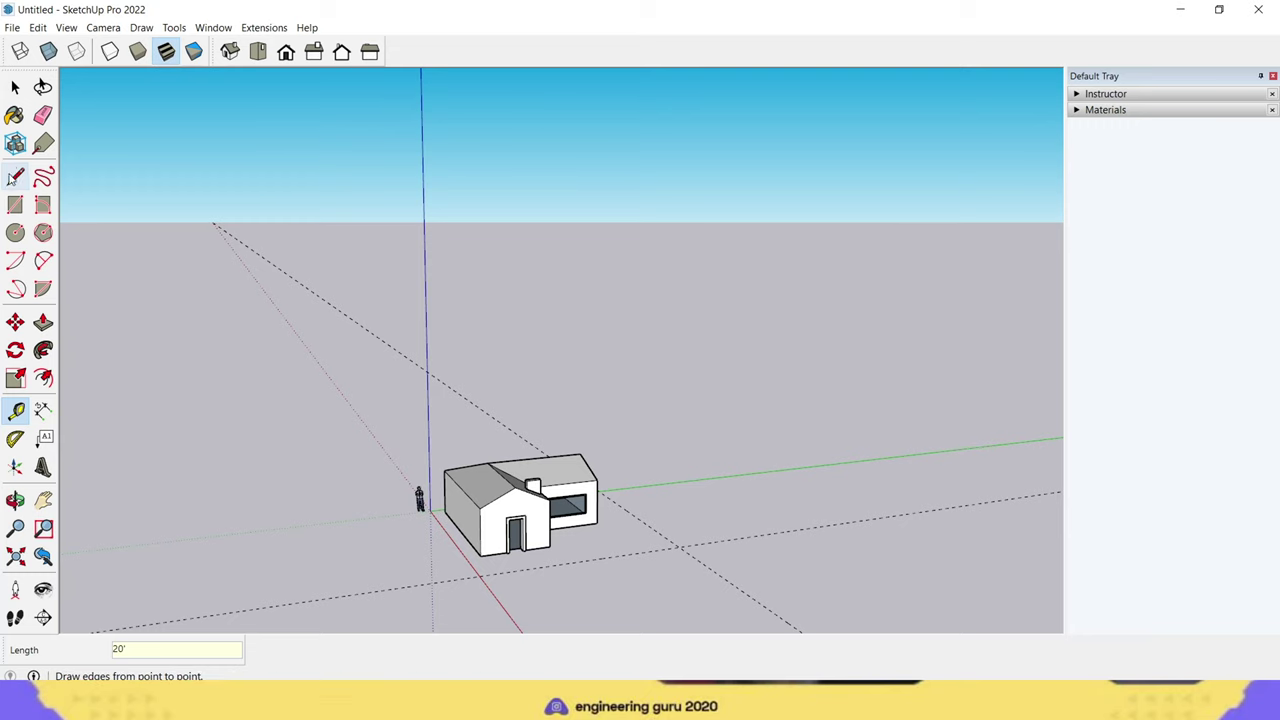
pyautogui.moveTo(715, 401)
pyautogui.mouseDown(button='middle')
pyautogui.moveTo(466, 523)
pyautogui.moveTo(438, 480)
pyautogui.mouseUp(button='middle')
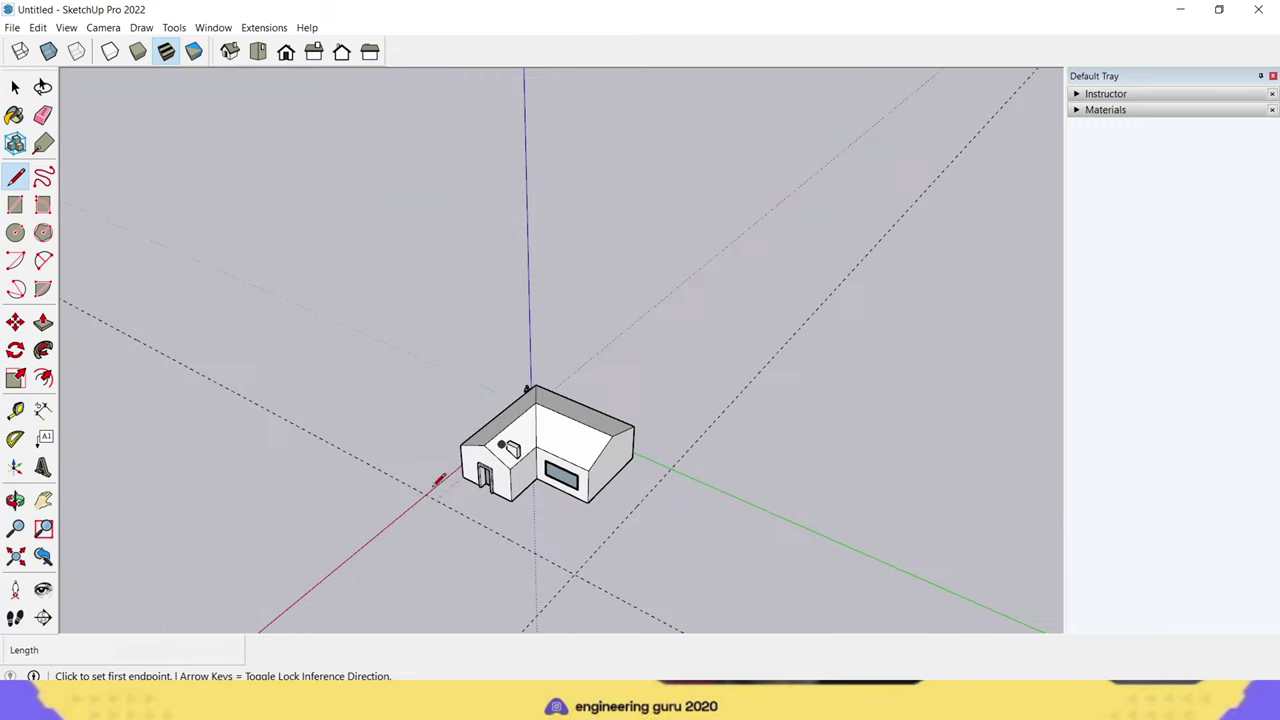
pyautogui.click(429, 491)
pyautogui.click(586, 543)
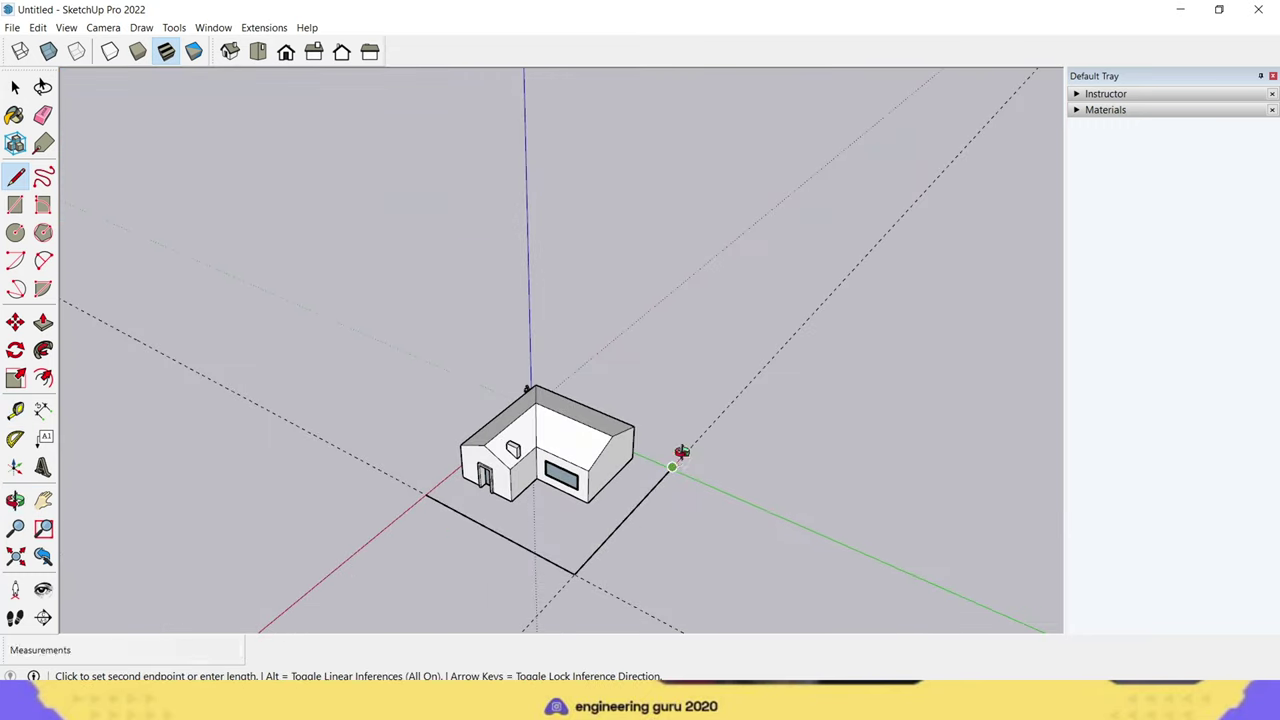
pyautogui.click(680, 451)
pyautogui.moveTo(680, 451)
pyautogui.mouseDown(button='middle')
pyautogui.moveTo(580, 400)
pyautogui.moveTo(96, 449)
pyautogui.moveTo(688, 356)
pyautogui.mouseUp(button='middle')
pyautogui.click(580, 400)
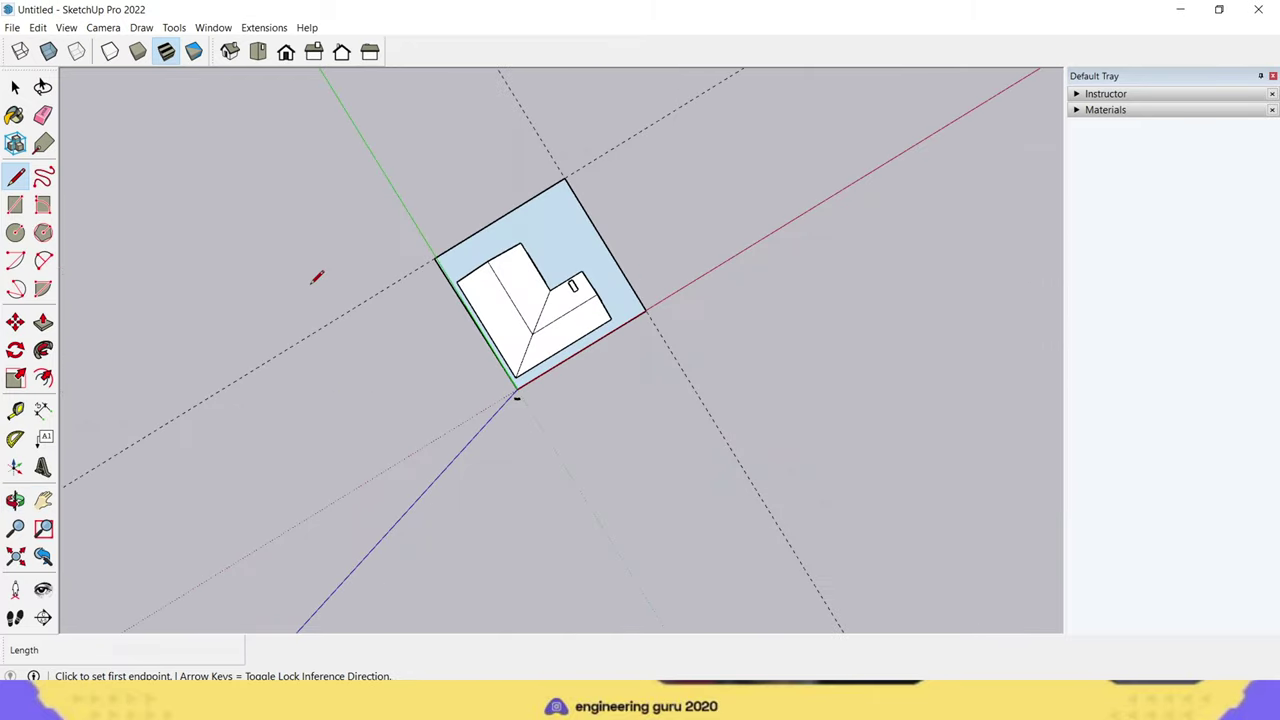
# Step: Draw a line along the outline's front edge to mark the gate gap
pyautogui.click(15, 87)
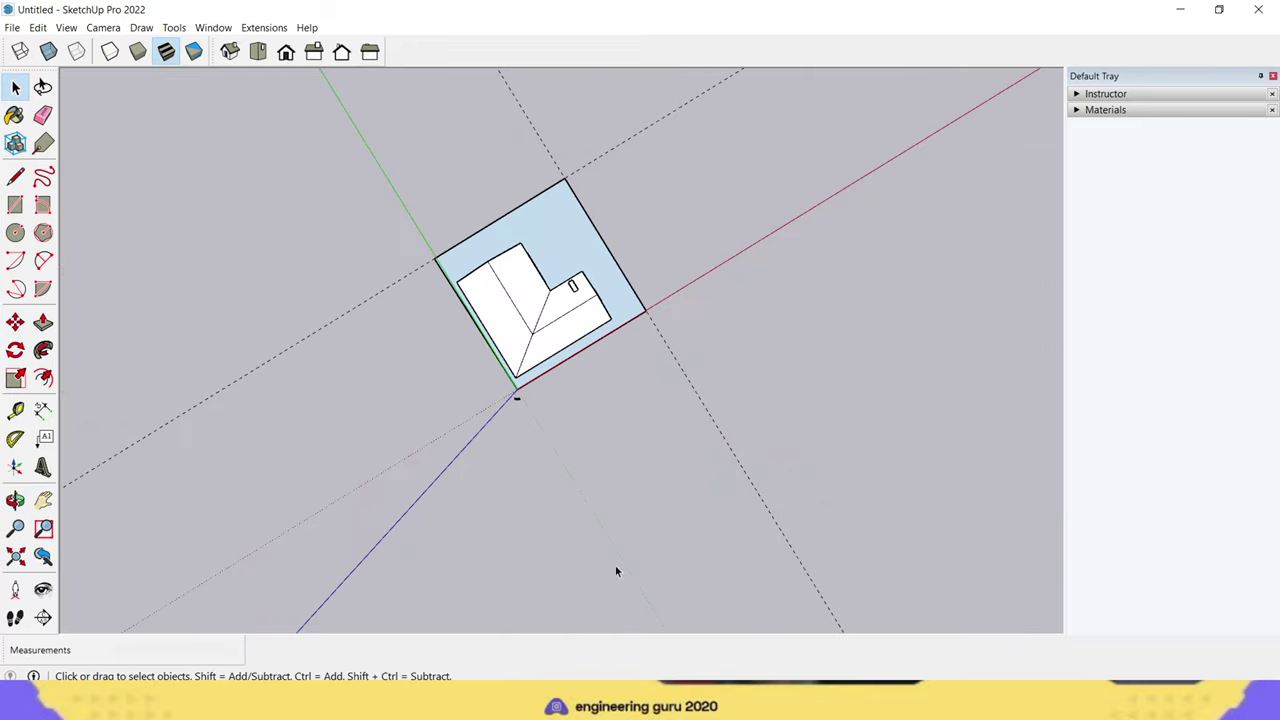
pyautogui.click(43, 115)
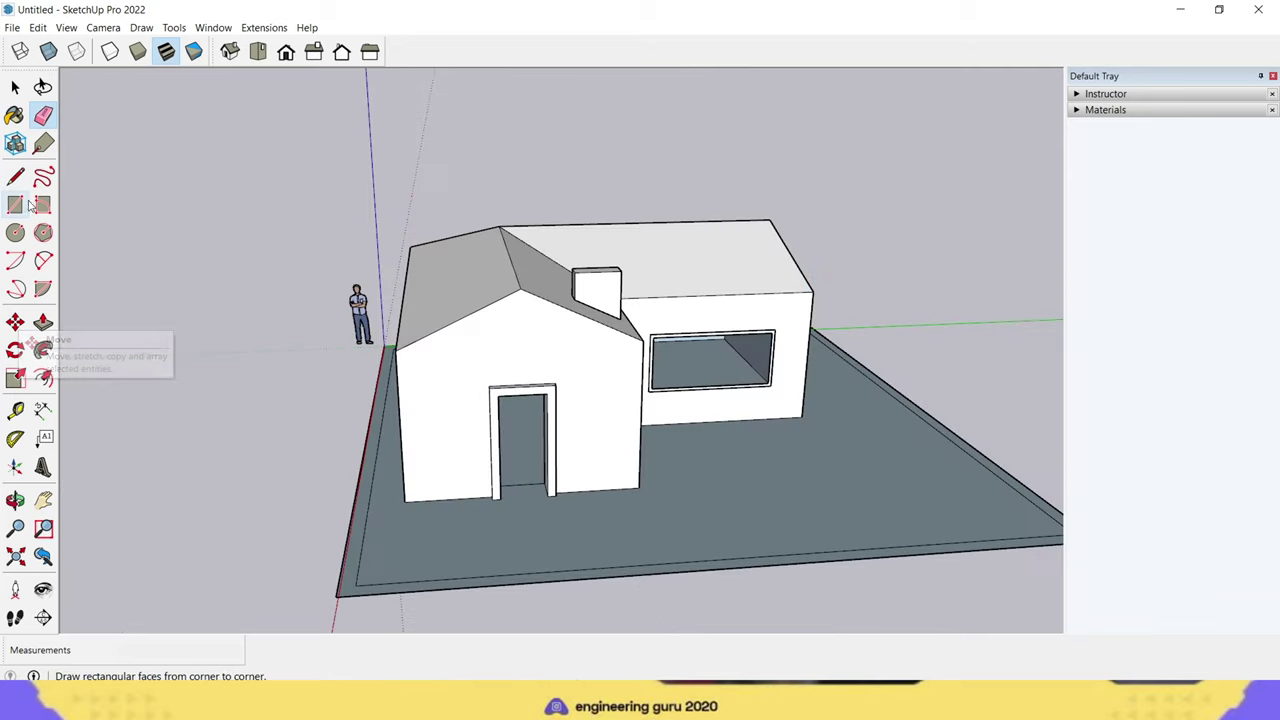
pyautogui.click(15, 176)
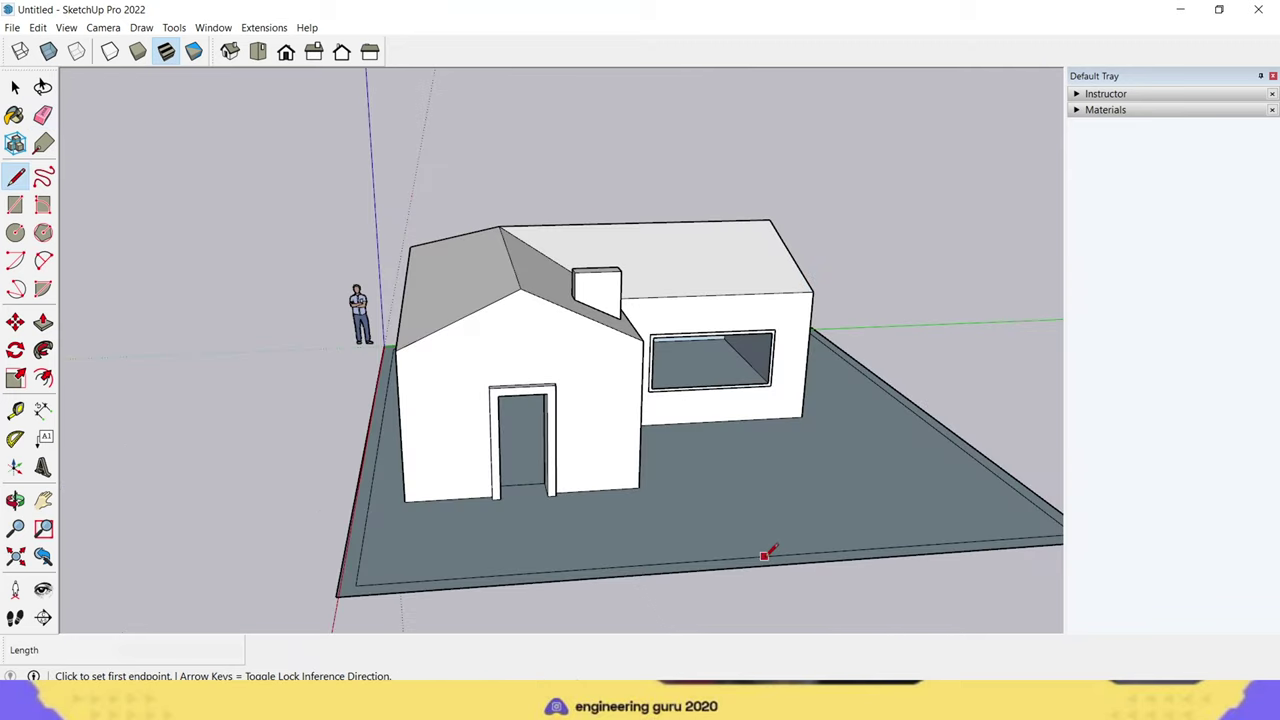
pyautogui.click(766, 558)
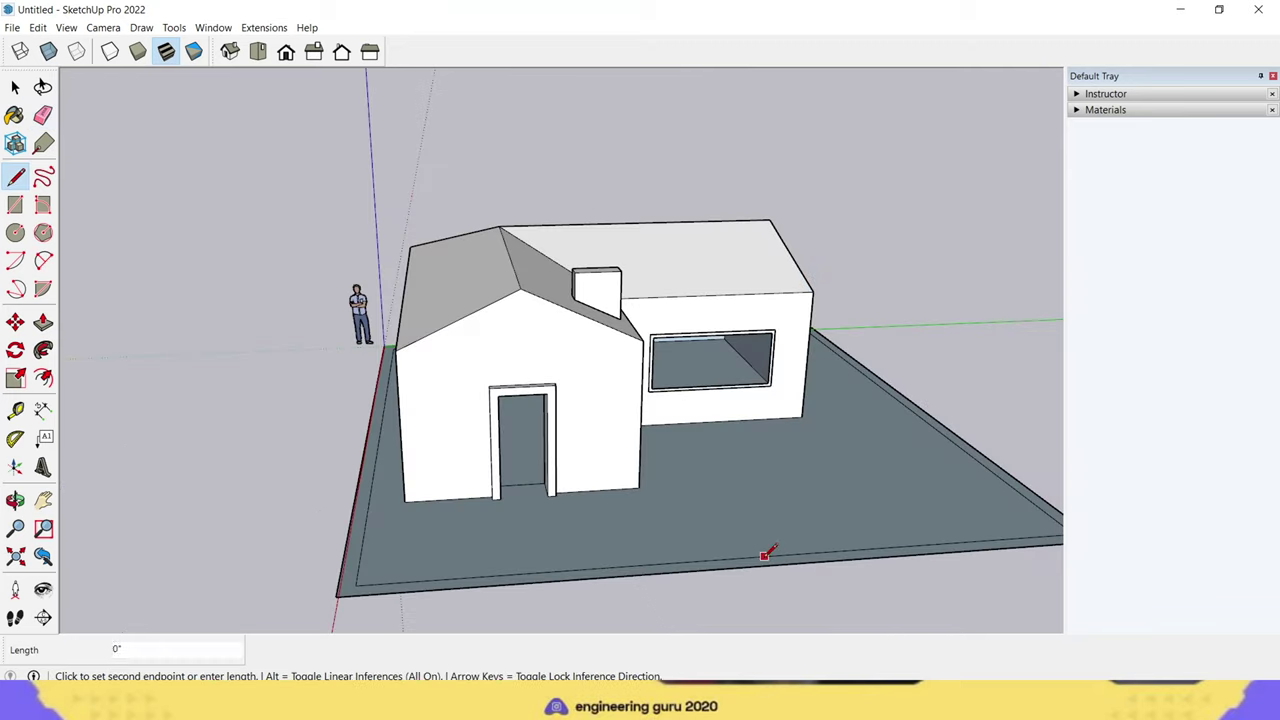
pyautogui.click(960, 543)
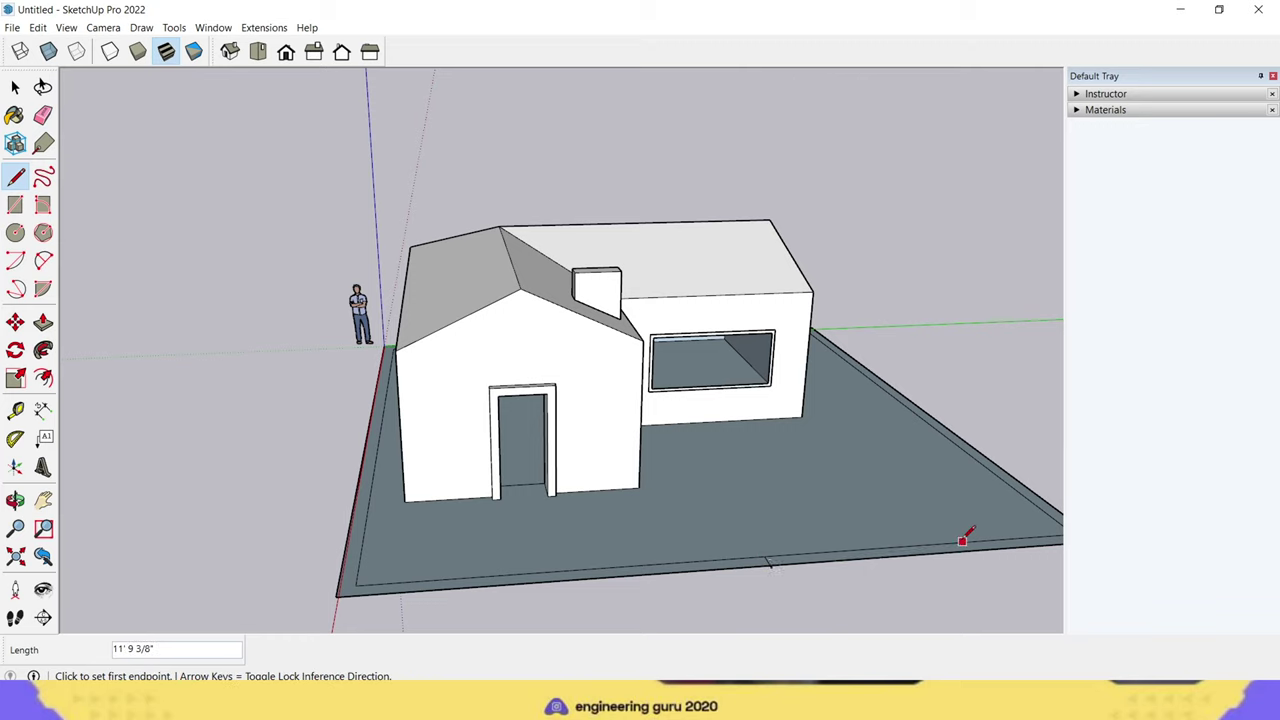
pyautogui.click(963, 541)
pyautogui.press('Escape')
# Step: Erase the gate-gap segment and inner face, leaving a thin wall strip
pyautogui.moveTo(928, 586); pyautogui.dragTo(900, 540, button='middle')
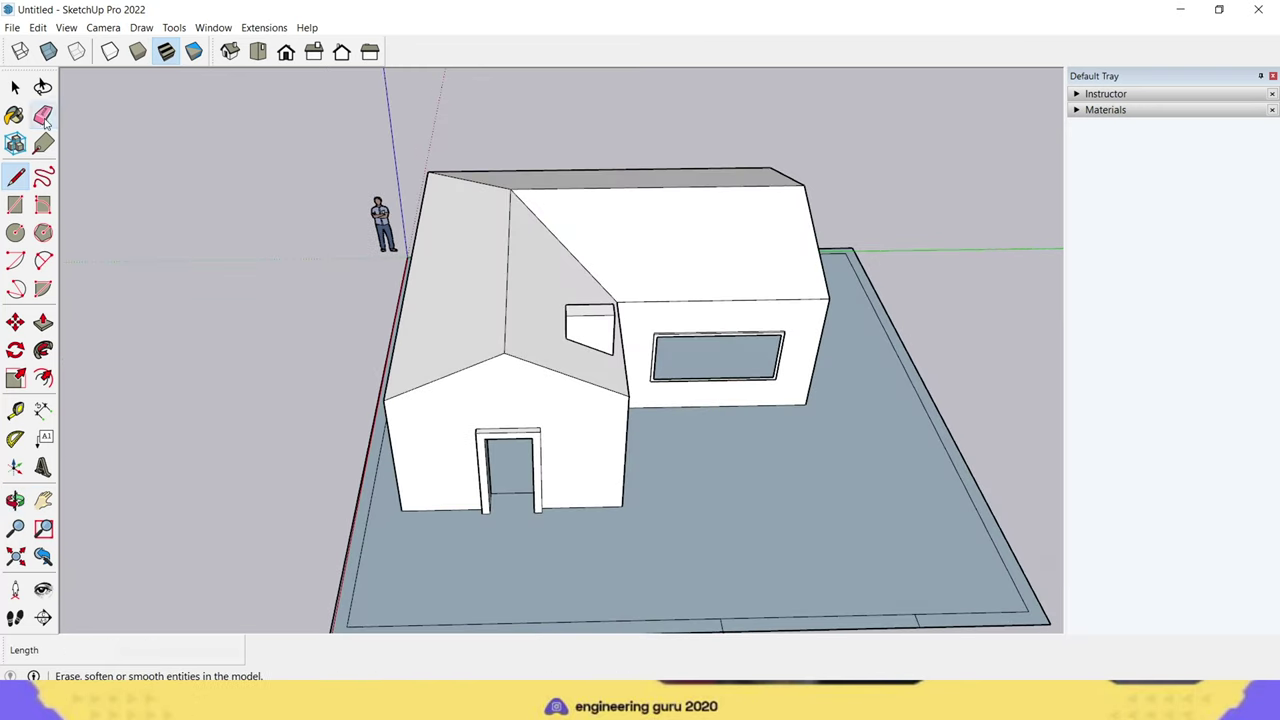
pyautogui.click(43, 115)
pyautogui.scroll(-4, 727, 555)
pyautogui.moveTo(773, 581); pyautogui.dragTo(772, 613)
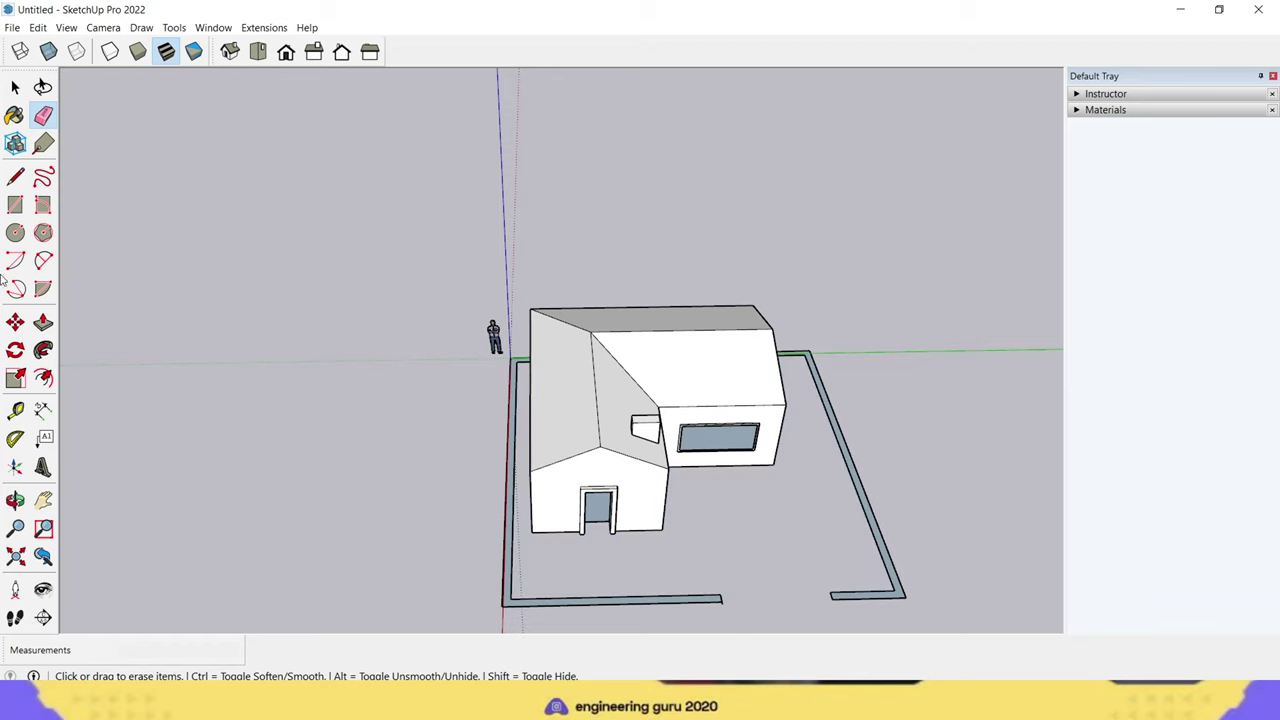
pyautogui.scroll(2, 686, 603)
pyautogui.scroll(3, 801, 627)
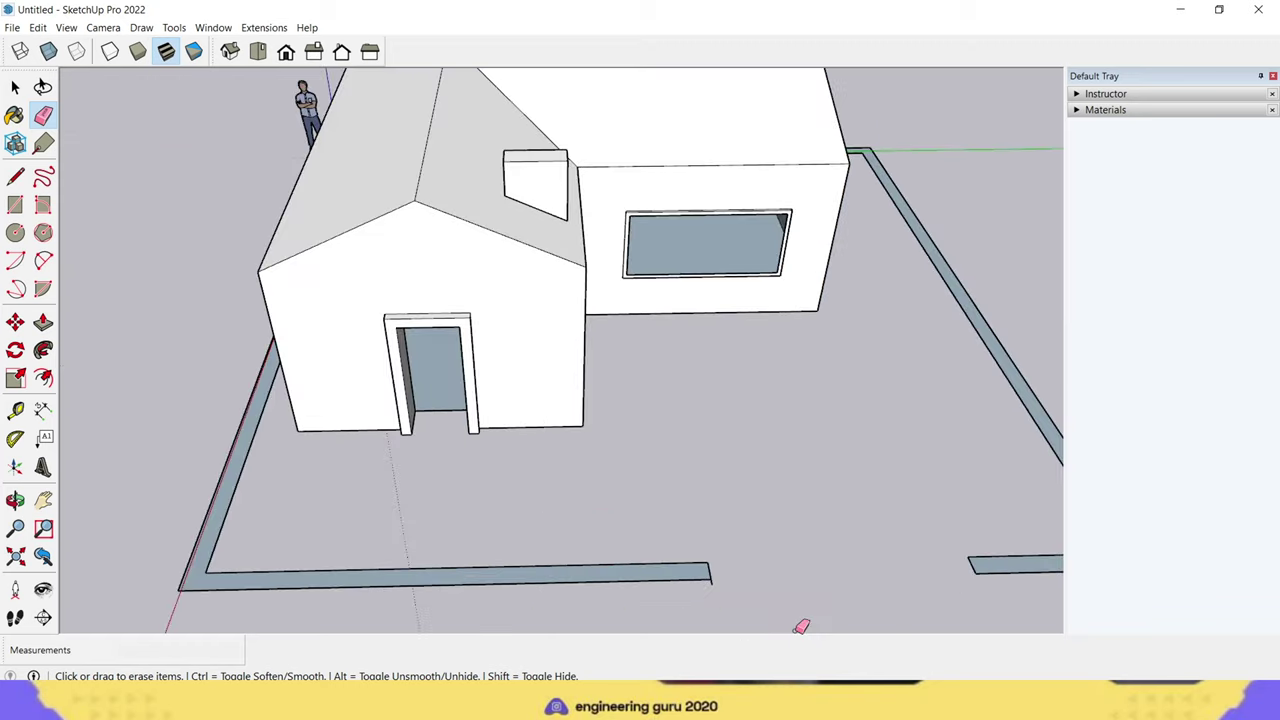
pyautogui.scroll(2, 709, 600)
pyautogui.scroll(2, 697, 551)
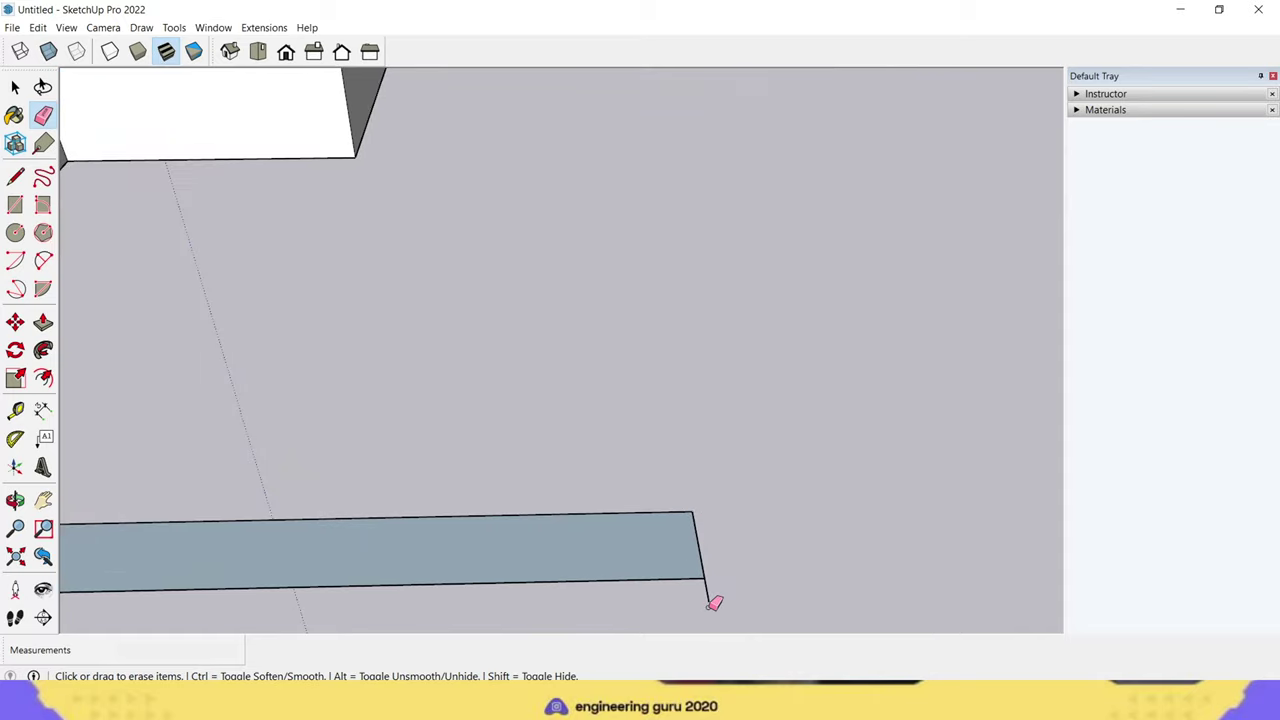
pyautogui.scroll(-2, 309, 254)
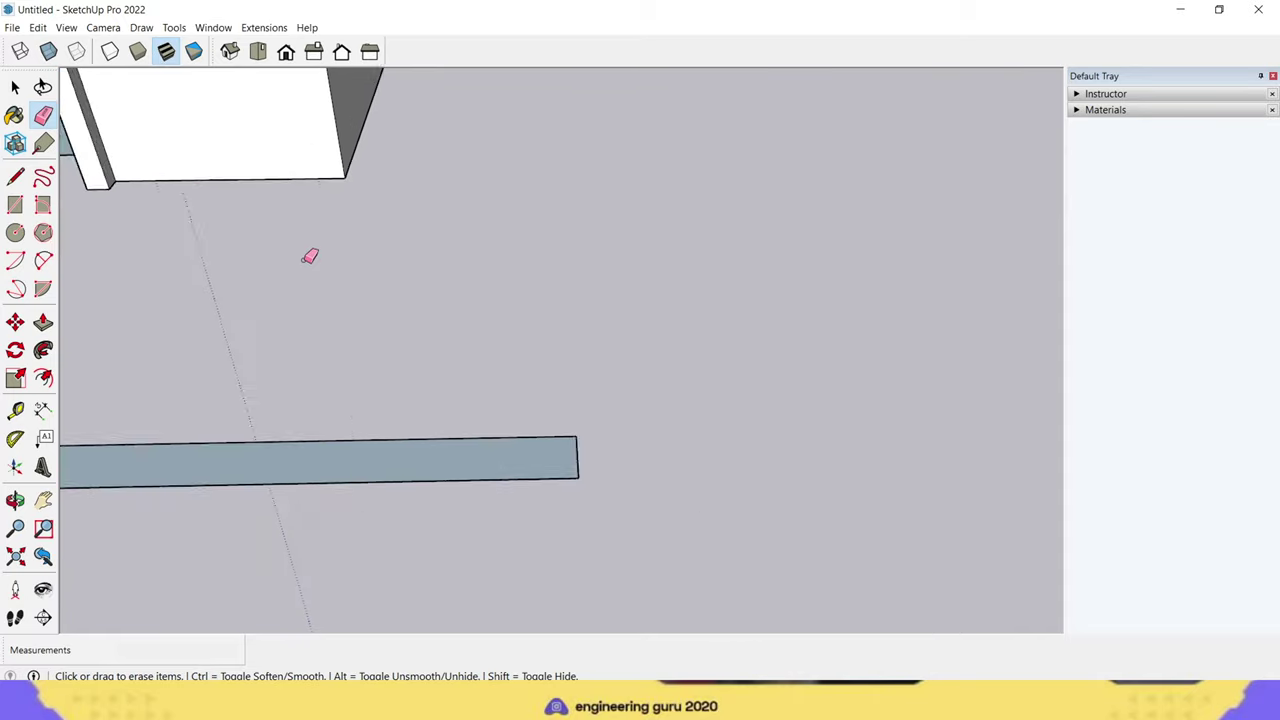
pyautogui.scroll(-2, 340, 274)
pyautogui.scroll(-1, 340, 274)
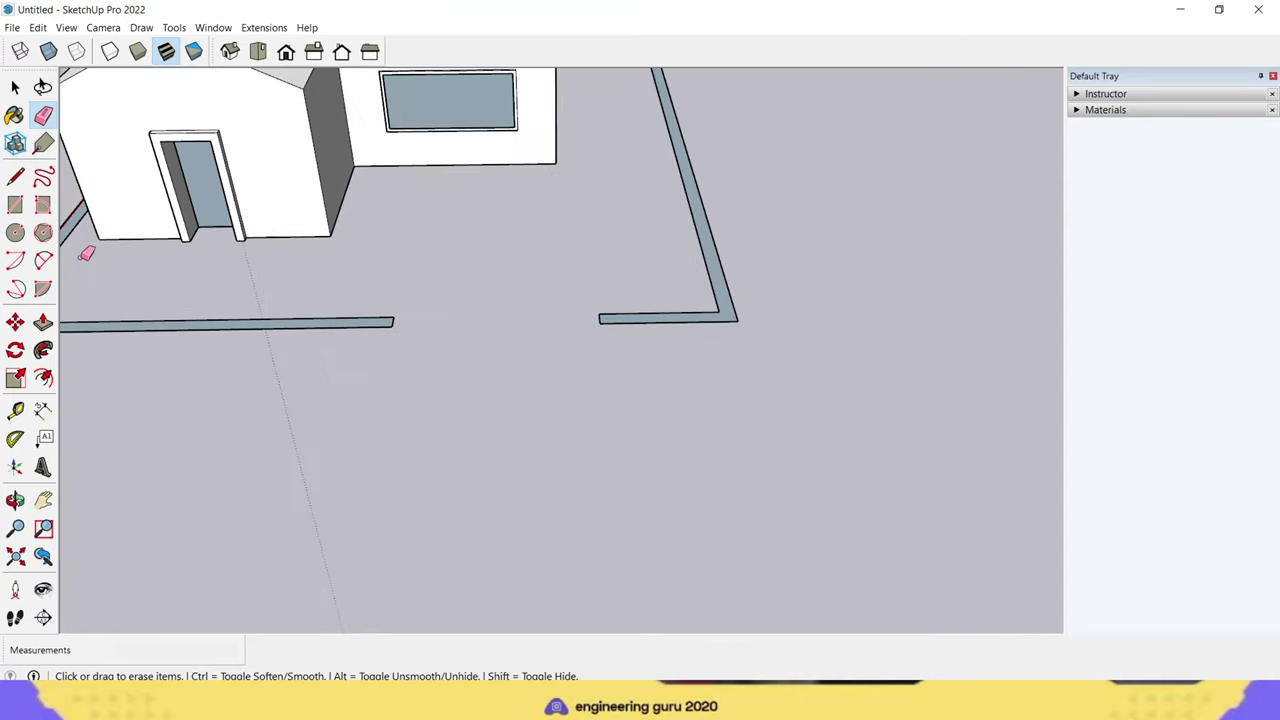
# Step: Push/Pull the wall strip up 5' into solid boundary walls and orbit to check them
pyautogui.click(43, 322)
pyautogui.click(194, 325)
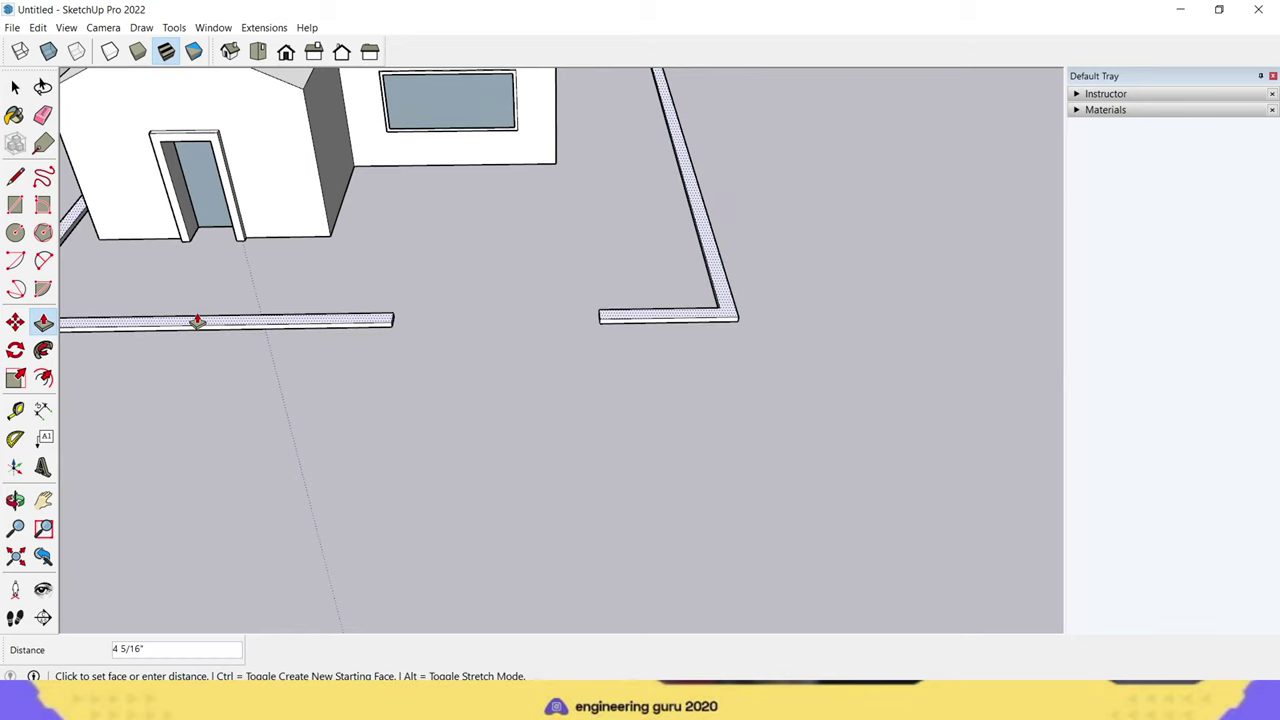
pyautogui.click(190, 270)
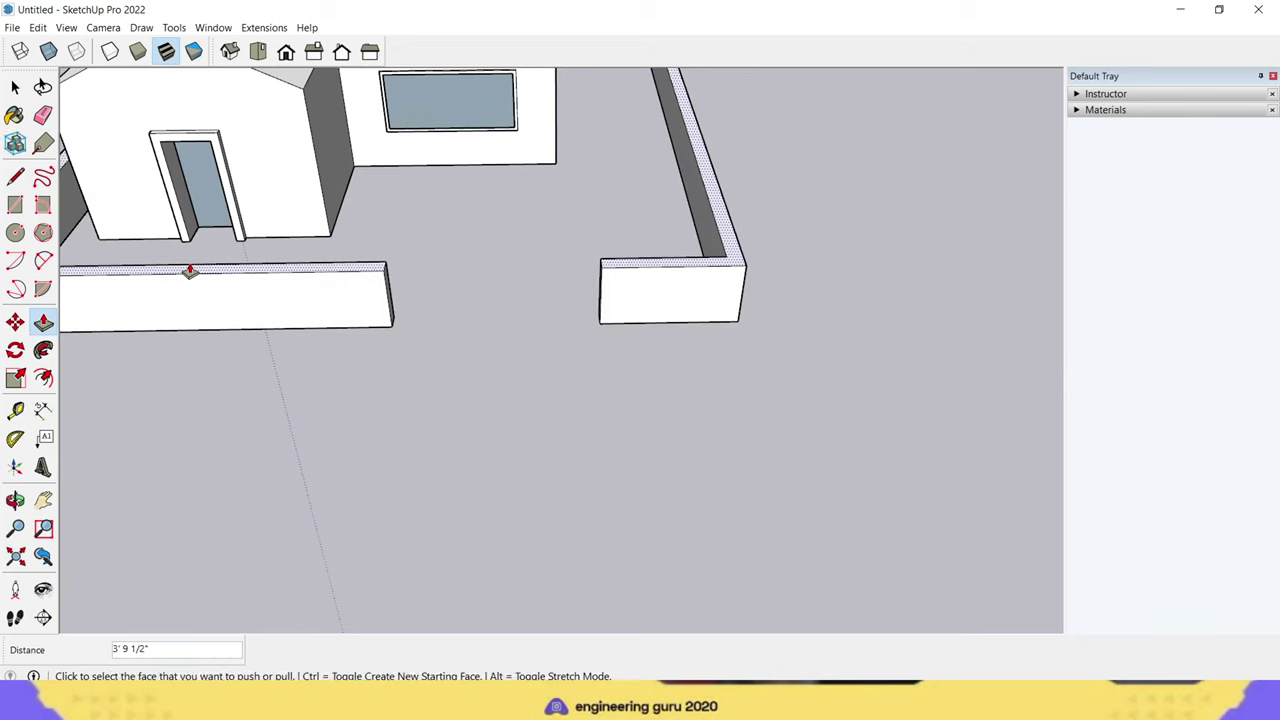
pyautogui.write("5'")
pyautogui.click(190, 270)
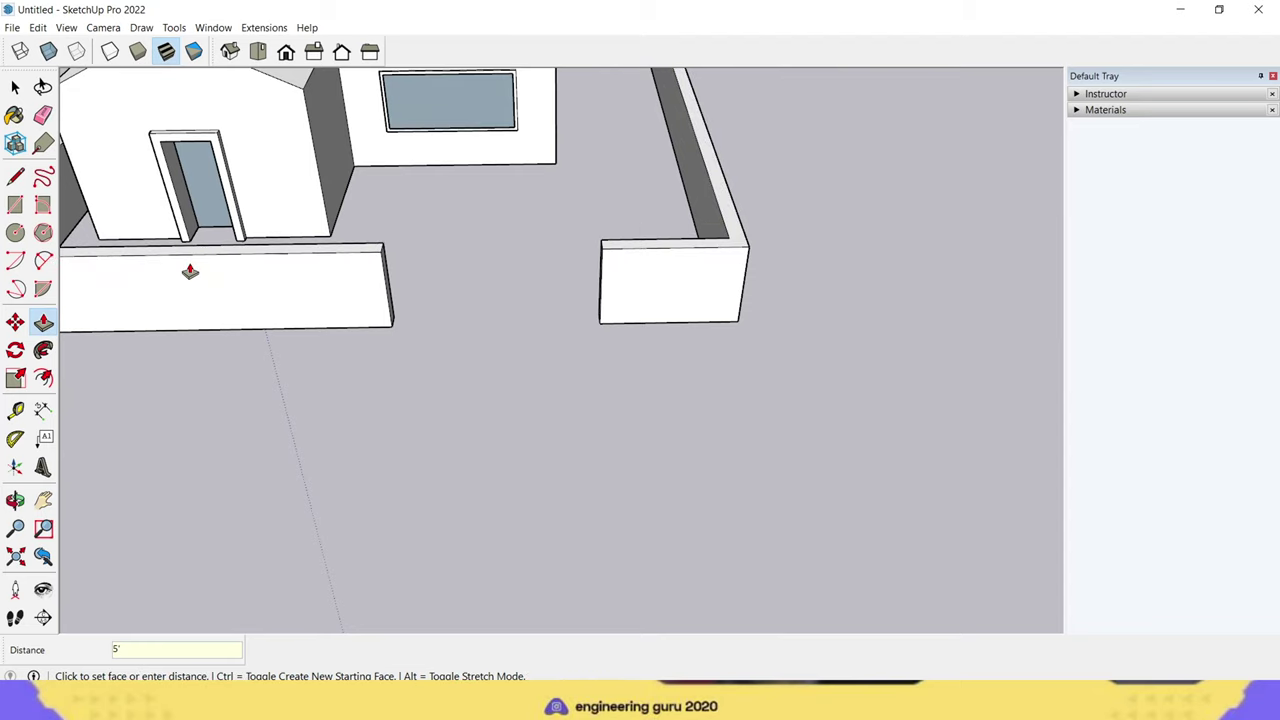
pyautogui.moveTo(277, 443)
pyautogui.mouseDown(button='middle')
pyautogui.moveTo(637, 357)
pyautogui.moveTo(371, 414)
pyautogui.moveTo(47, 398)
pyautogui.mouseUp(button='middle')
pyautogui.scroll(-5, 631, 360)
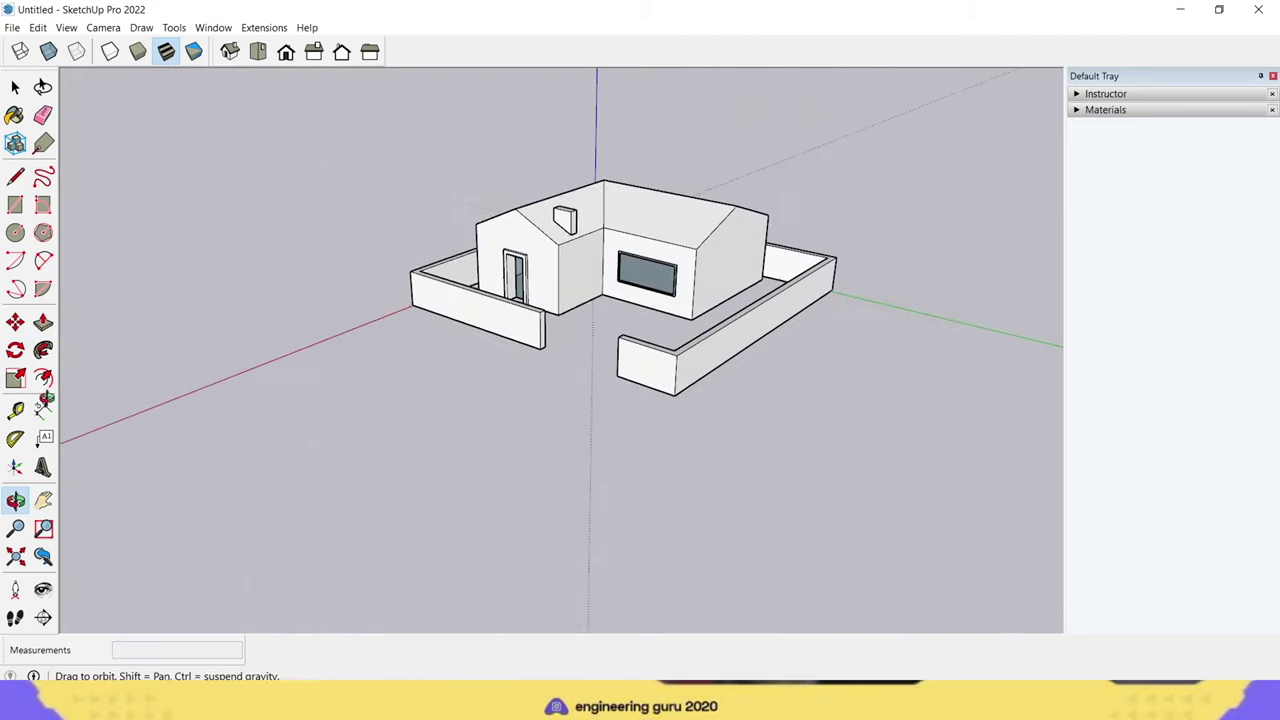
pyautogui.moveTo(548, 456)
pyautogui.mouseDown(button='middle')
pyautogui.moveTo(232, 363)
pyautogui.moveTo(611, 444)
pyautogui.mouseUp(button='middle')
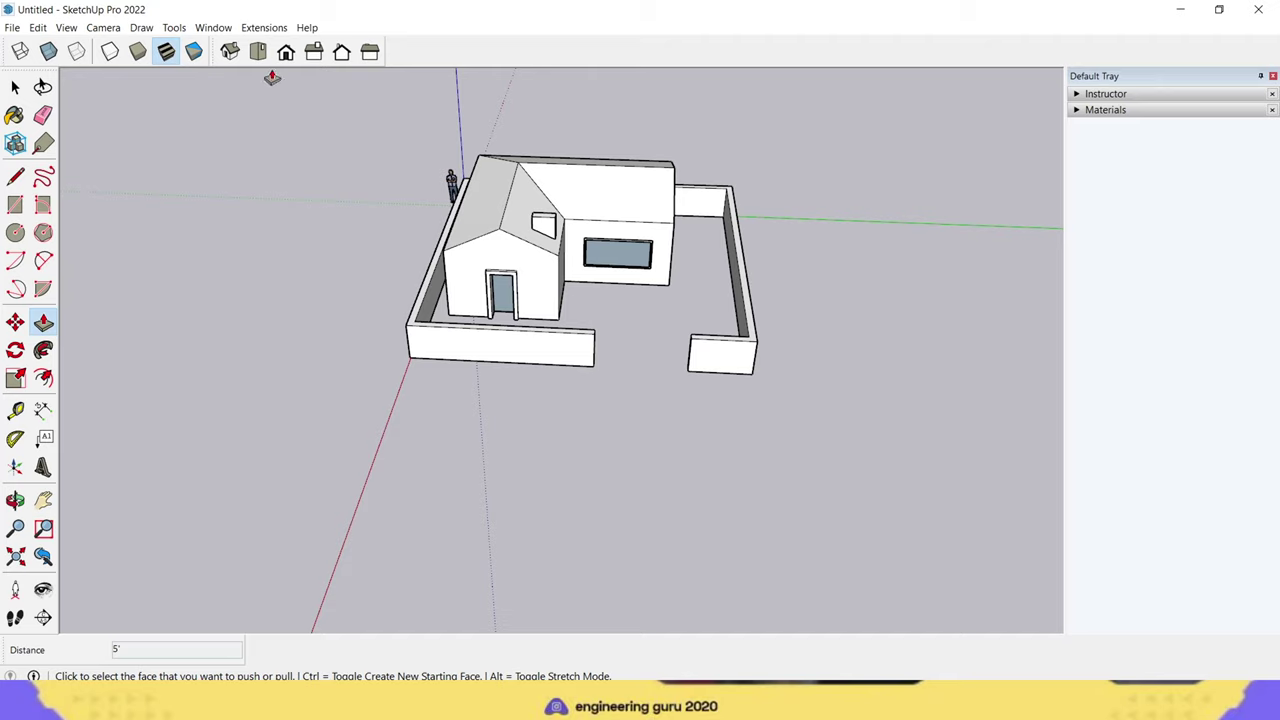
pyautogui.click(218, 30)
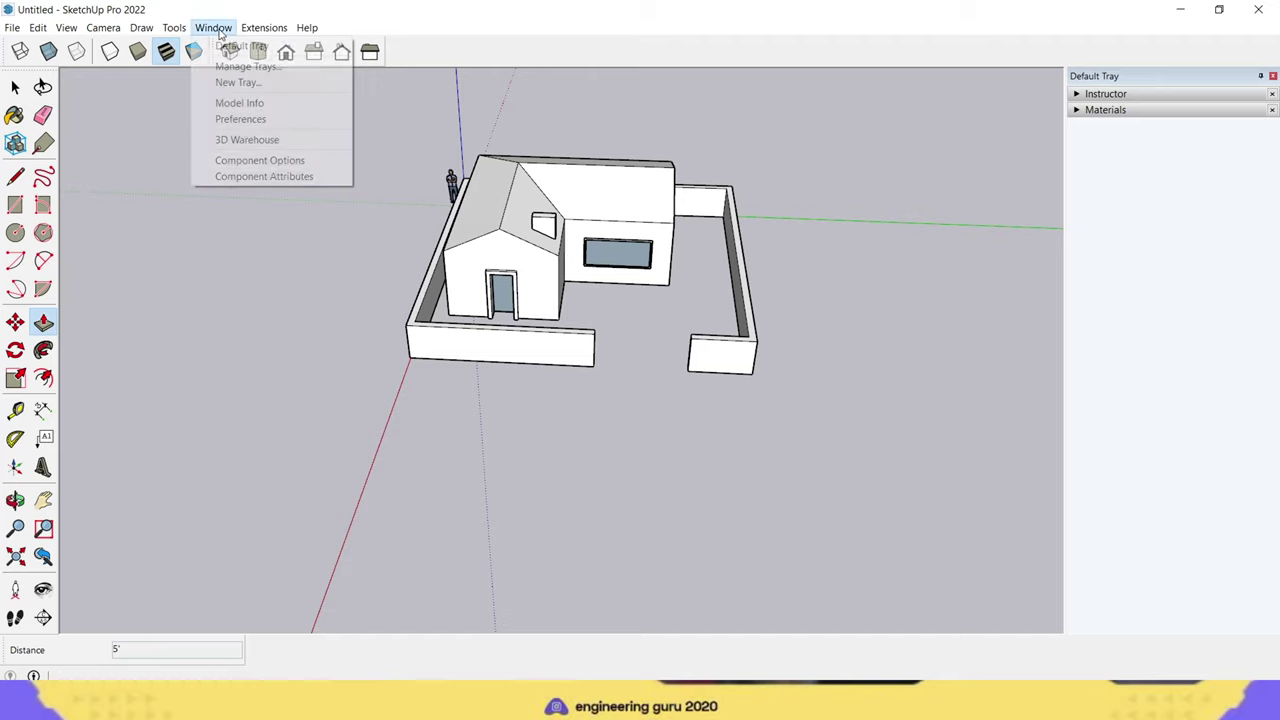
# Step: Open and close the 3D Warehouse window, then switch to 3D Warehouse in Chrome
pyautogui.click(240, 140)
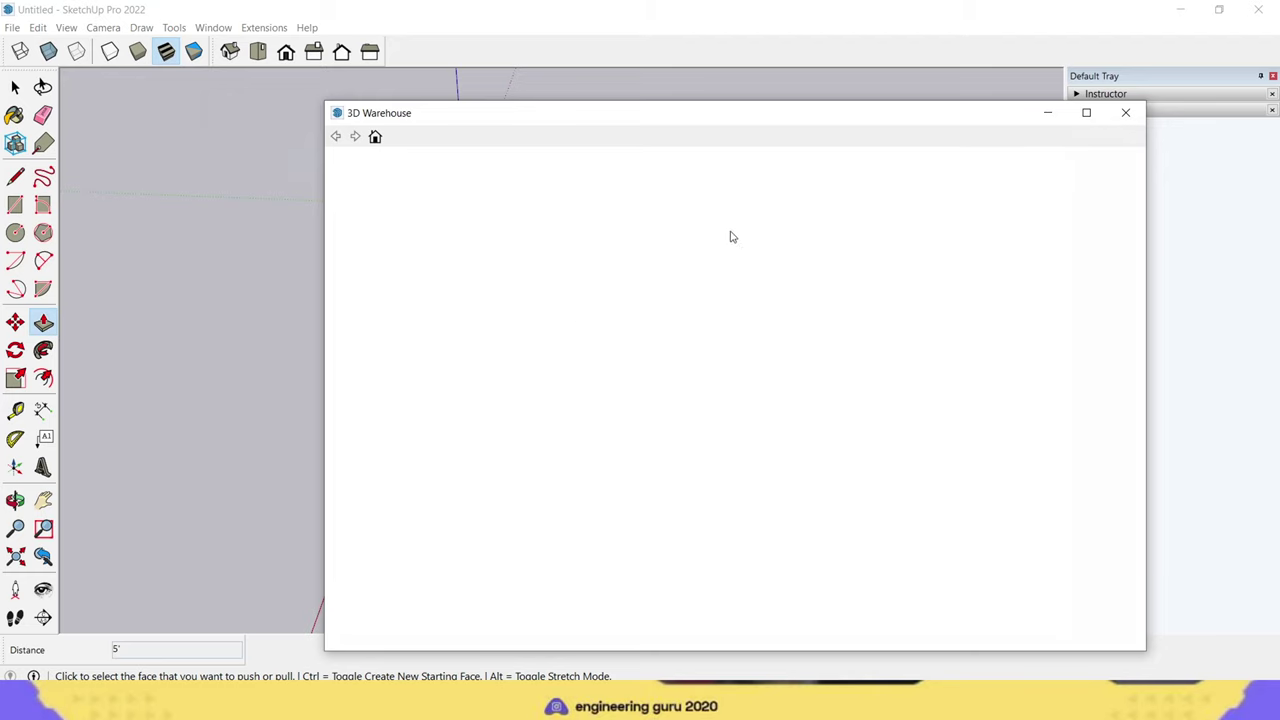
pyautogui.click(1125, 112)
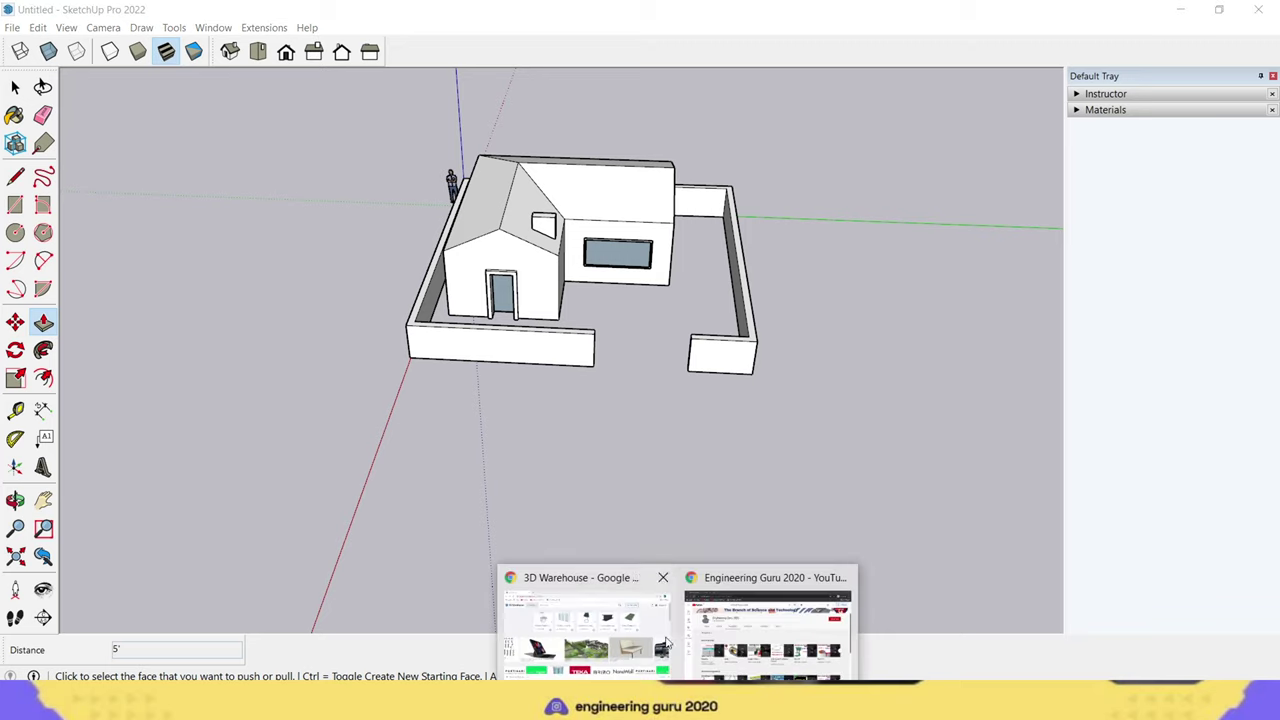
pyautogui.click(585, 620)
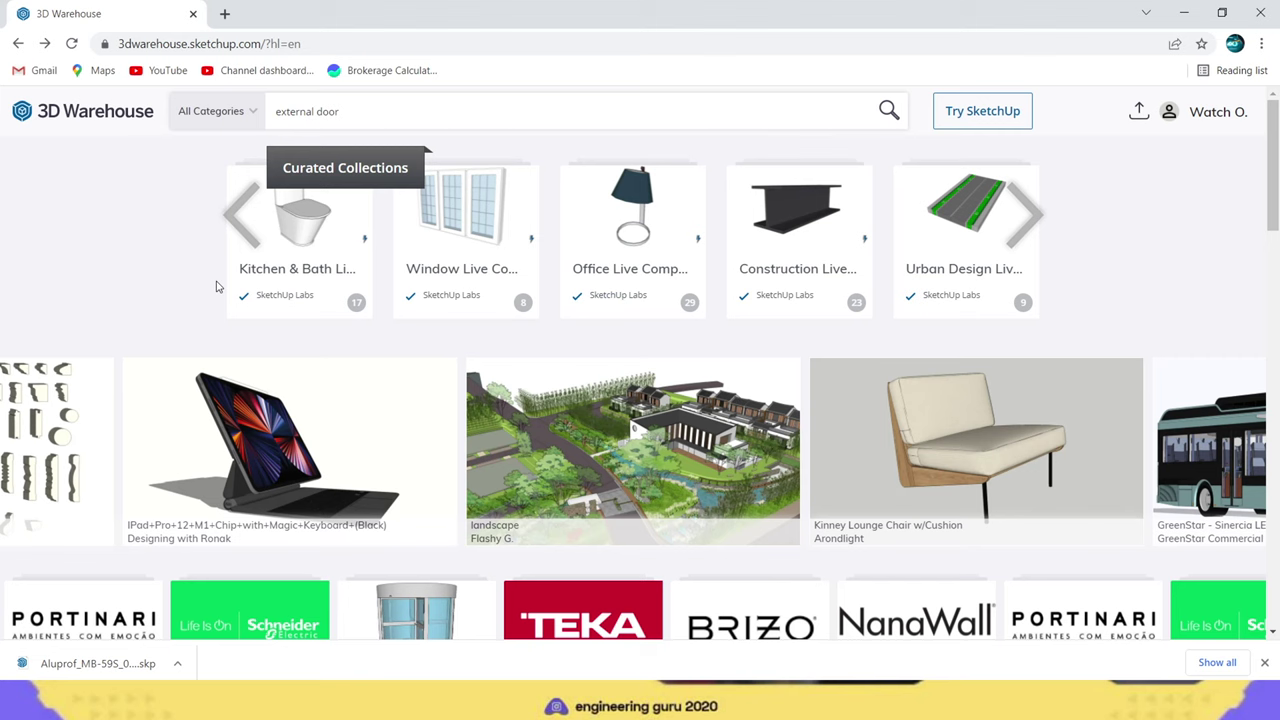
# Step: Browse the 3D Warehouse curated collections, then run a search for gate models
pyautogui.scroll(-10, 657, 413)
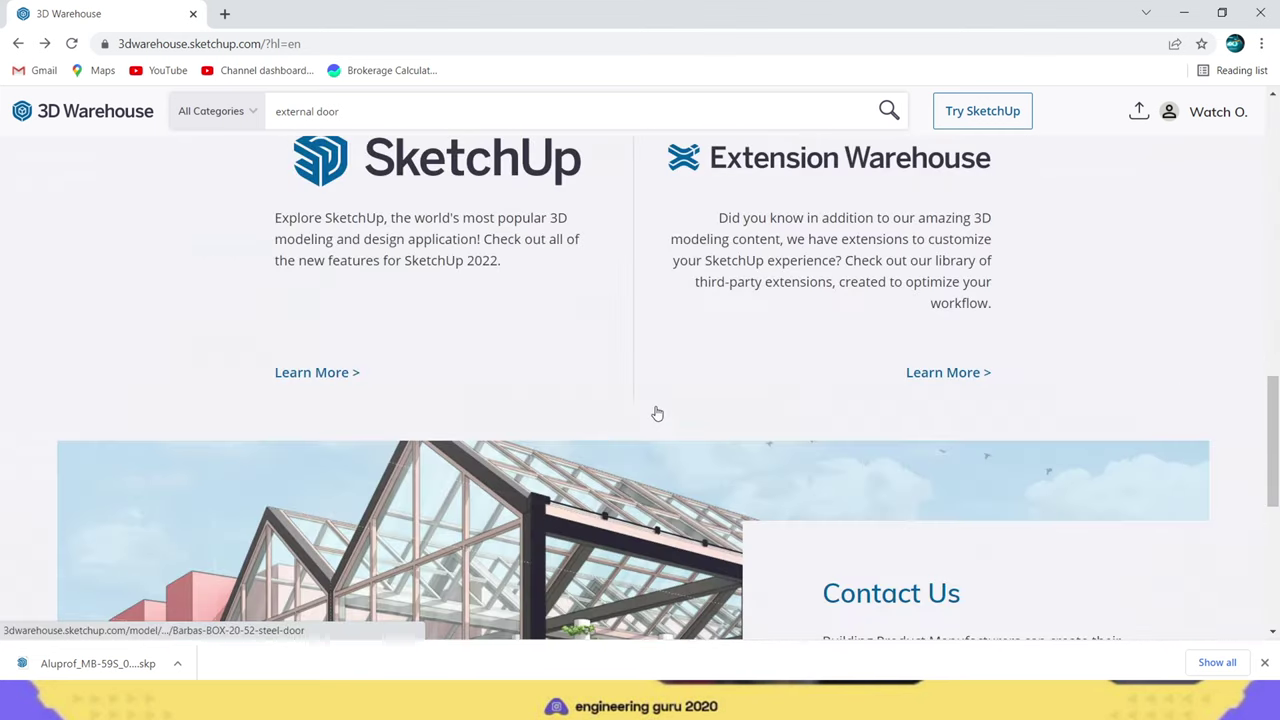
pyautogui.scroll(5, 657, 413)
pyautogui.scroll(2, 657, 413)
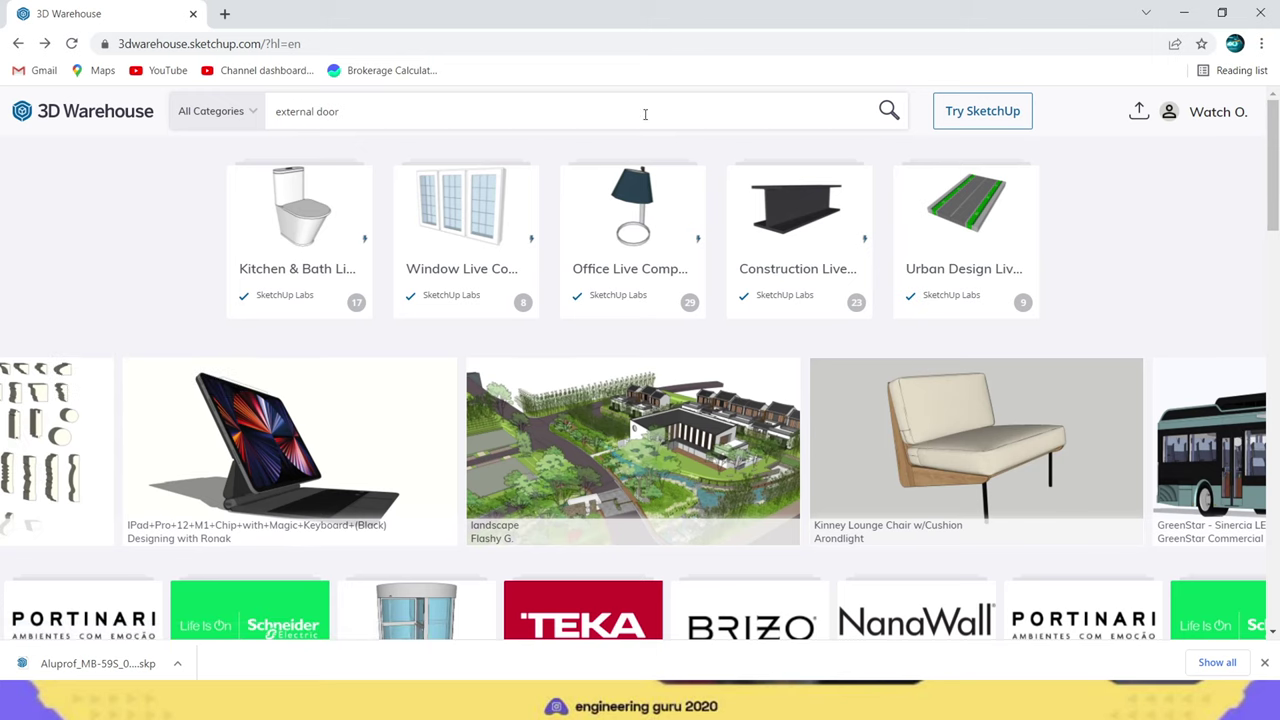
pyautogui.moveTo(465, 240)
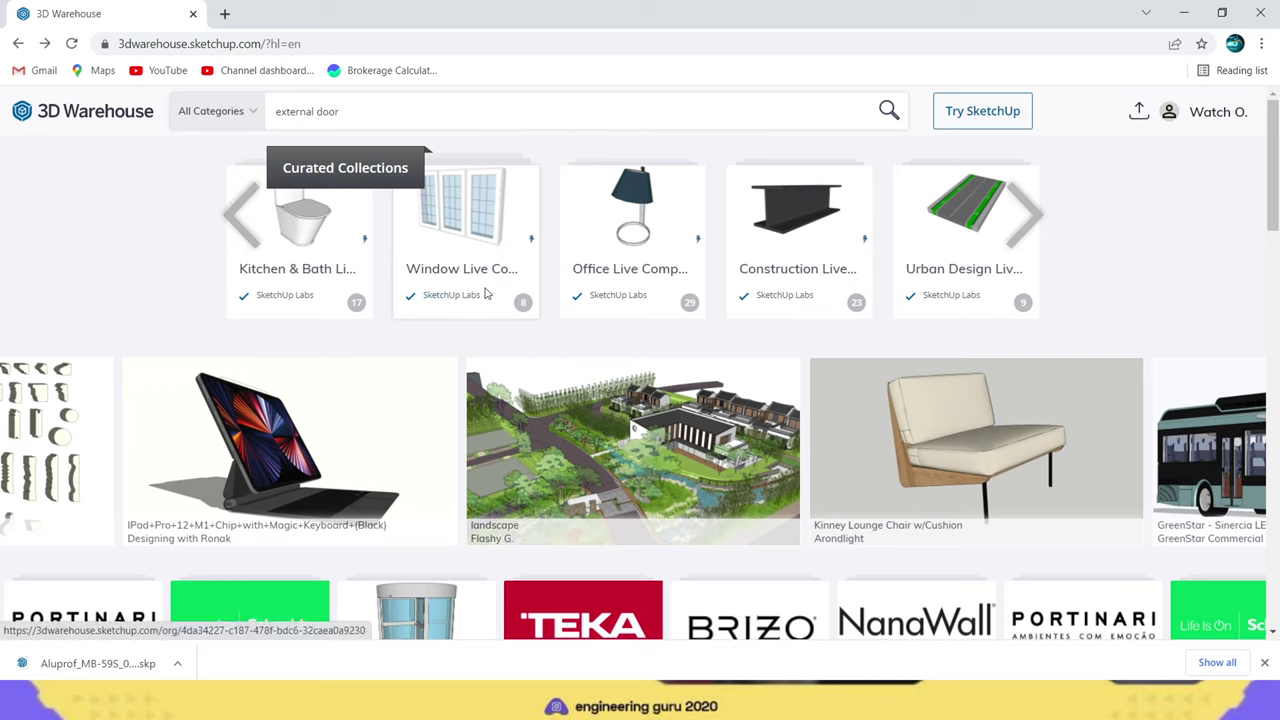
pyautogui.click(1025, 218)
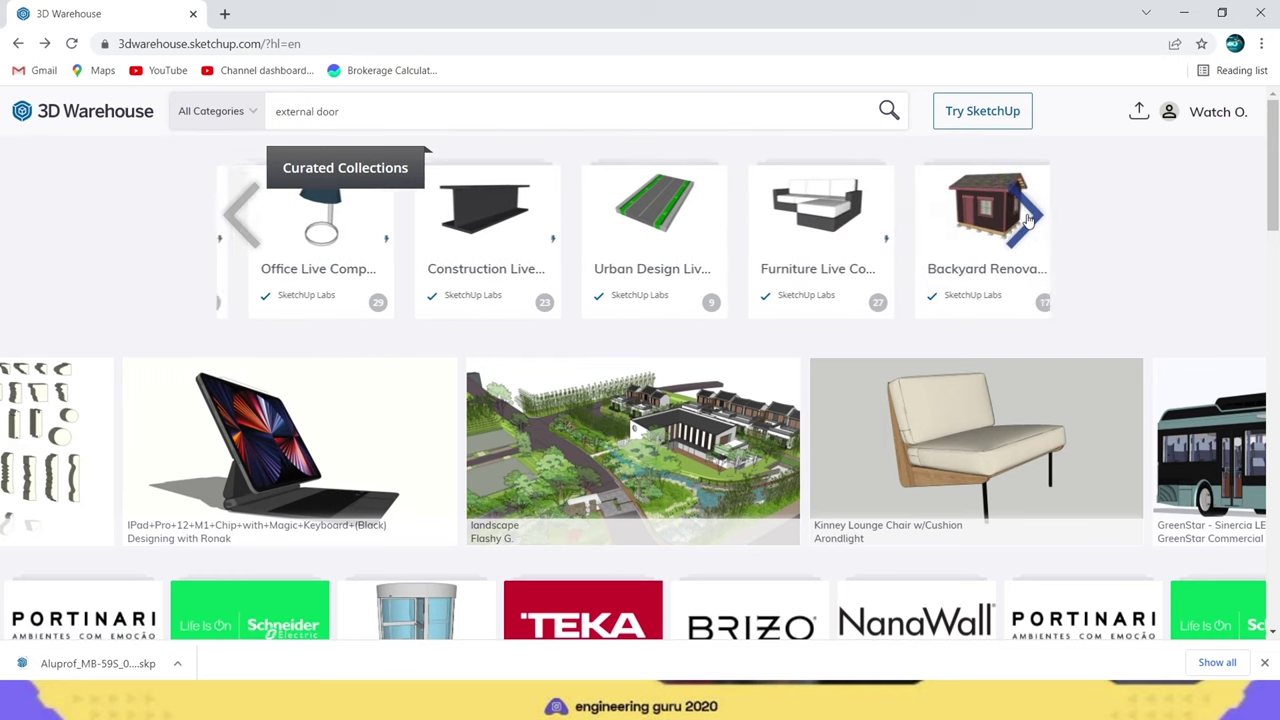
pyautogui.click(1027, 218)
pyautogui.click(1027, 218)
pyautogui.click(1027, 218)
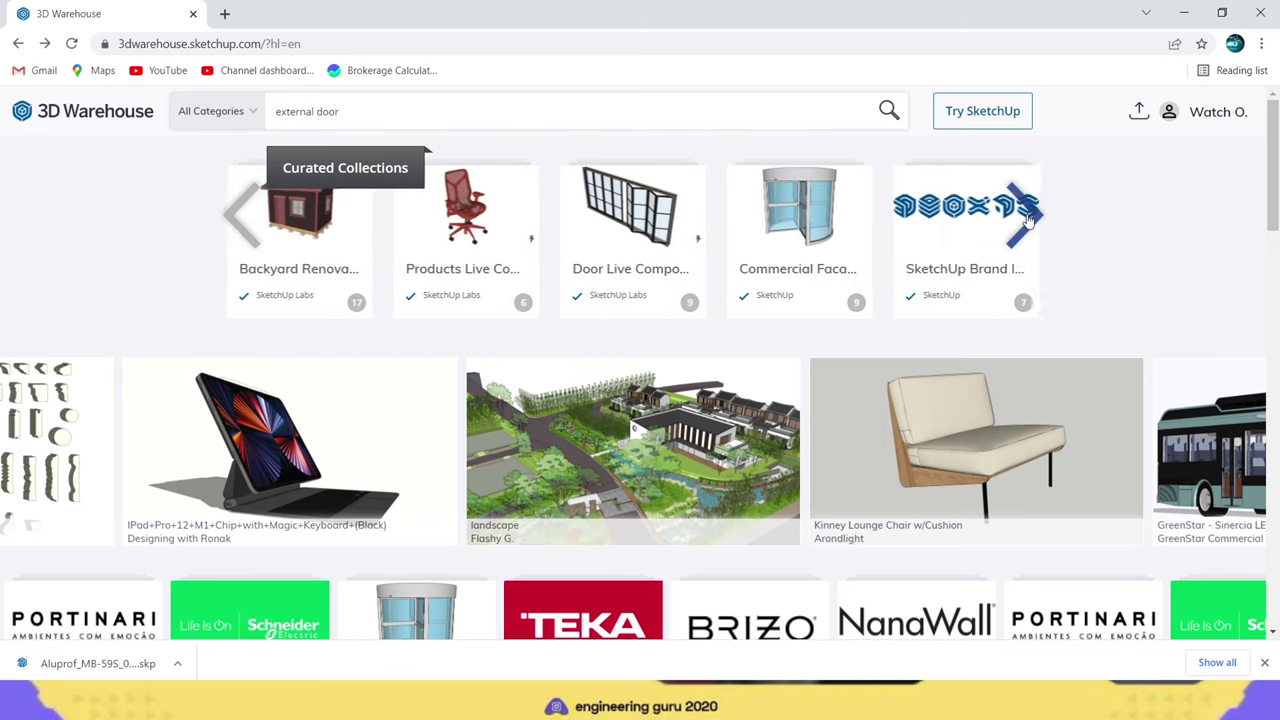
pyautogui.click(1027, 218)
pyautogui.click(1027, 218)
pyautogui.click(1027, 218)
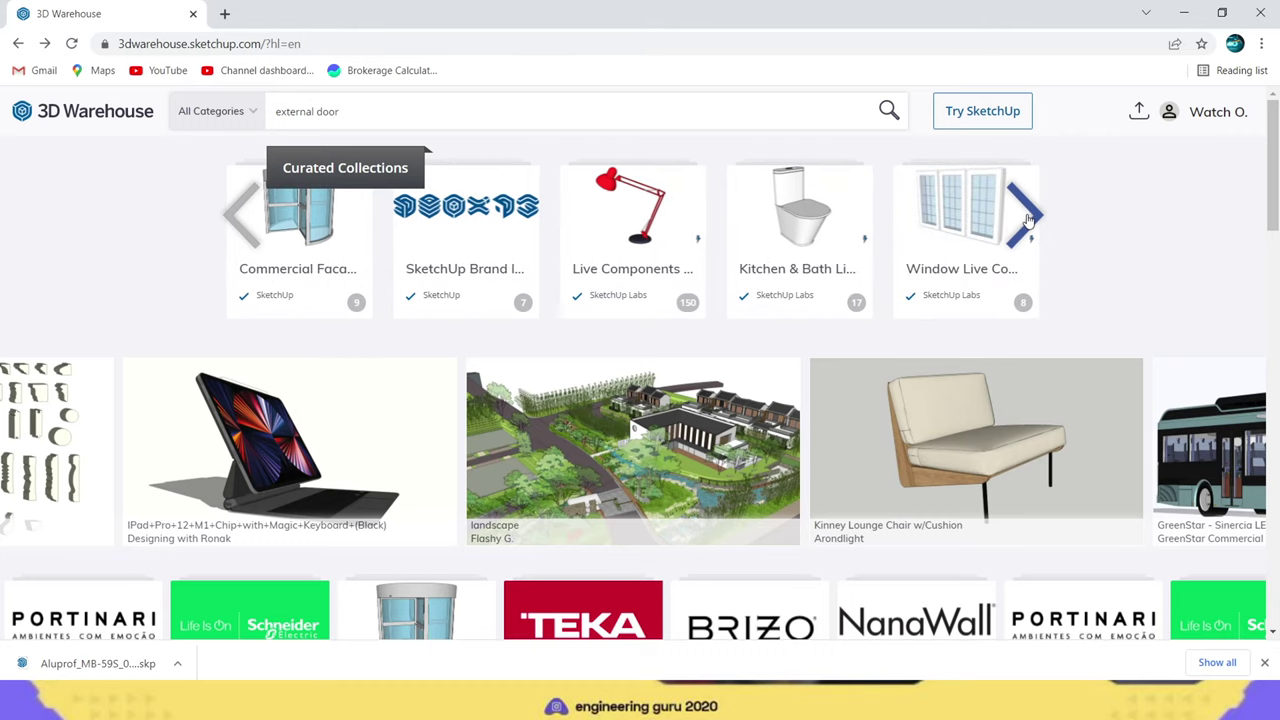
pyautogui.click(889, 111)
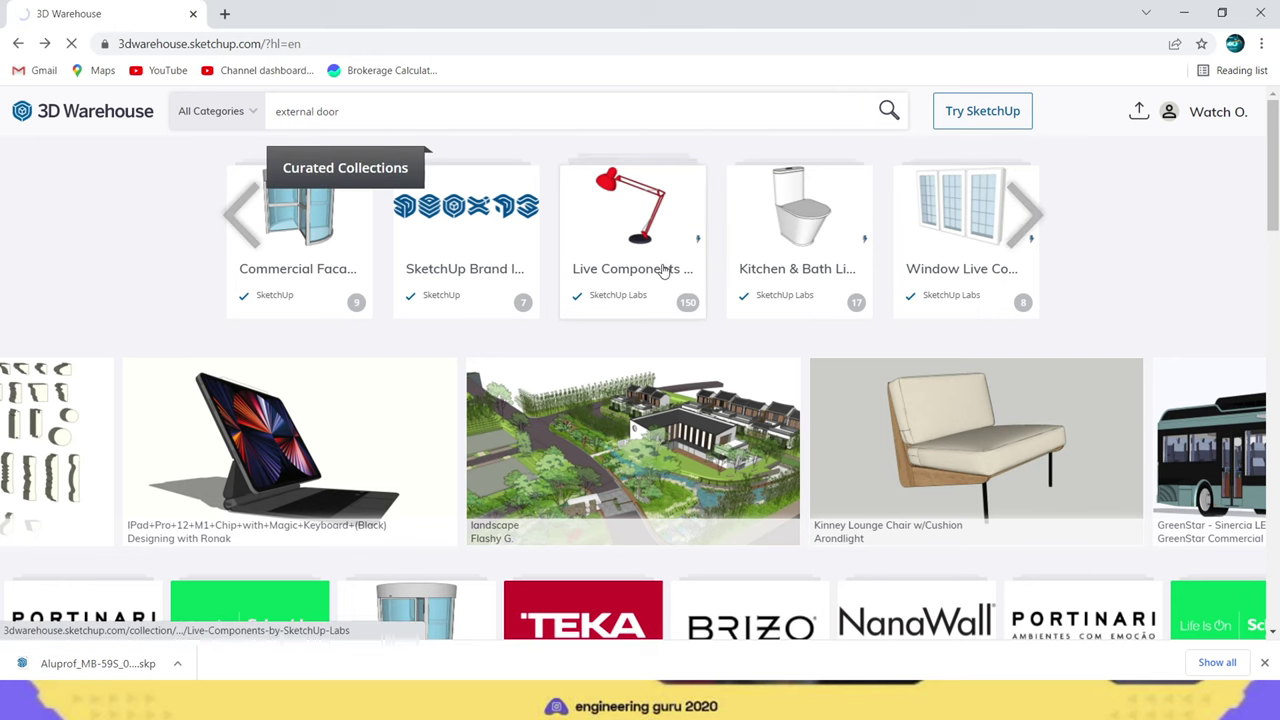
# Step: Find Podium Browser Gates 01 in the results and download it as a SketchUp 2022 model
pyautogui.scroll(-5, 708, 253)
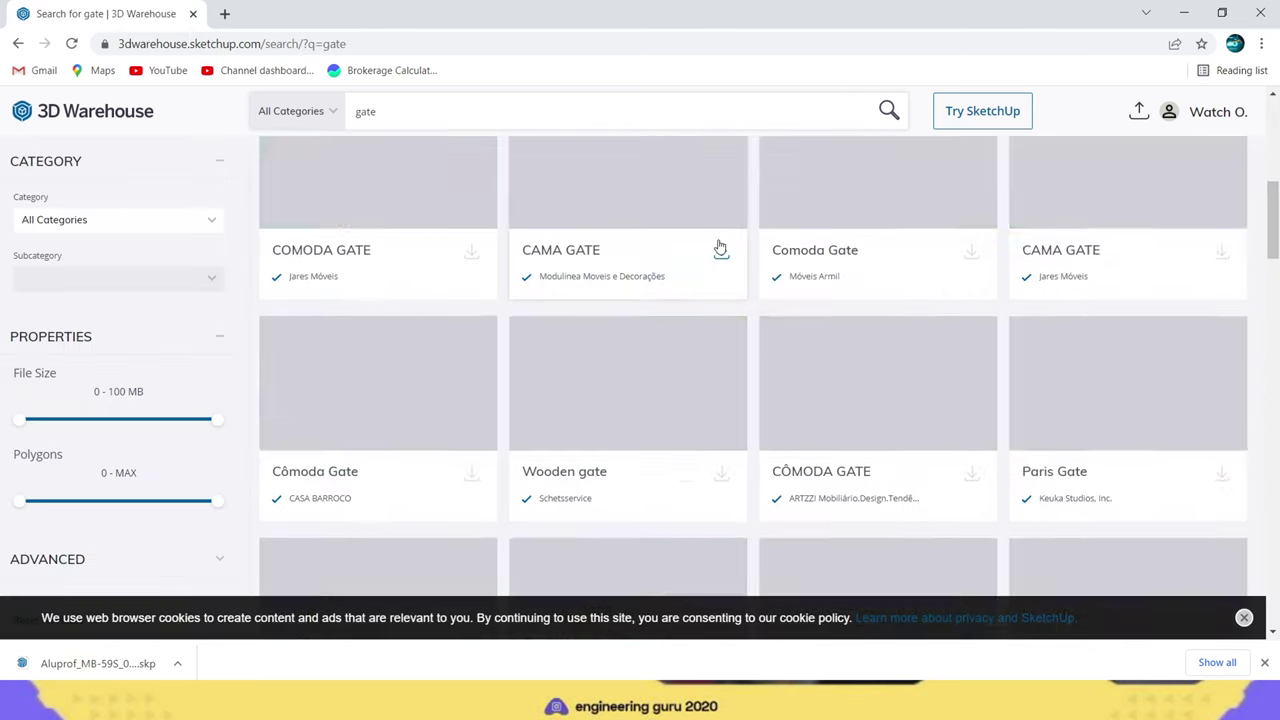
pyautogui.scroll(-5, 720, 247)
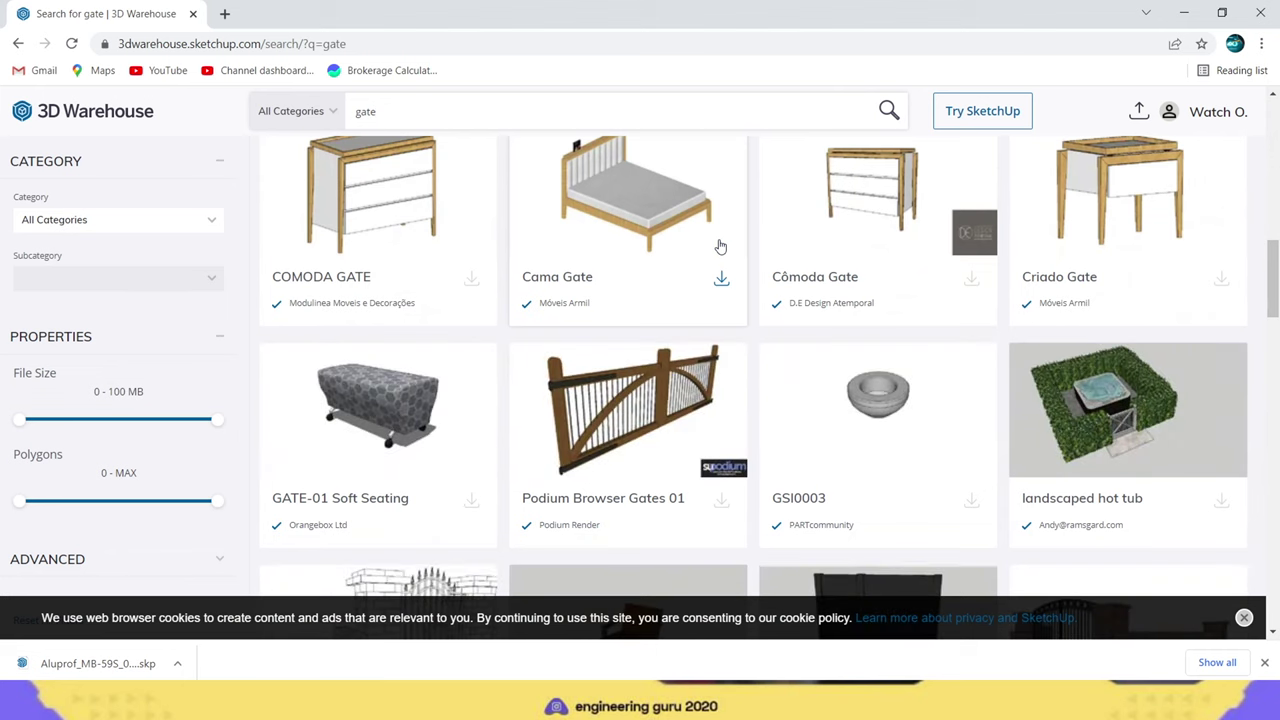
pyautogui.scroll(-2, 720, 247)
pyautogui.scroll(-3, 720, 247)
pyautogui.scroll(-1, 720, 247)
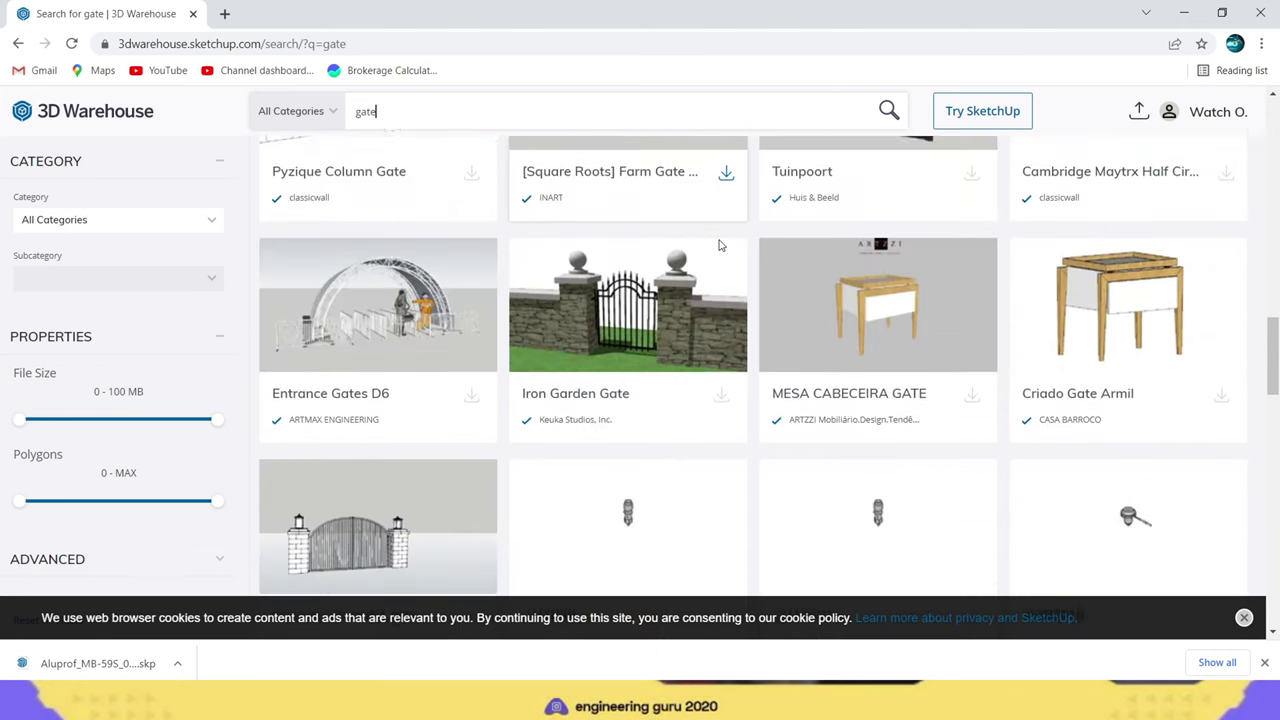
pyautogui.scroll(2, 720, 247)
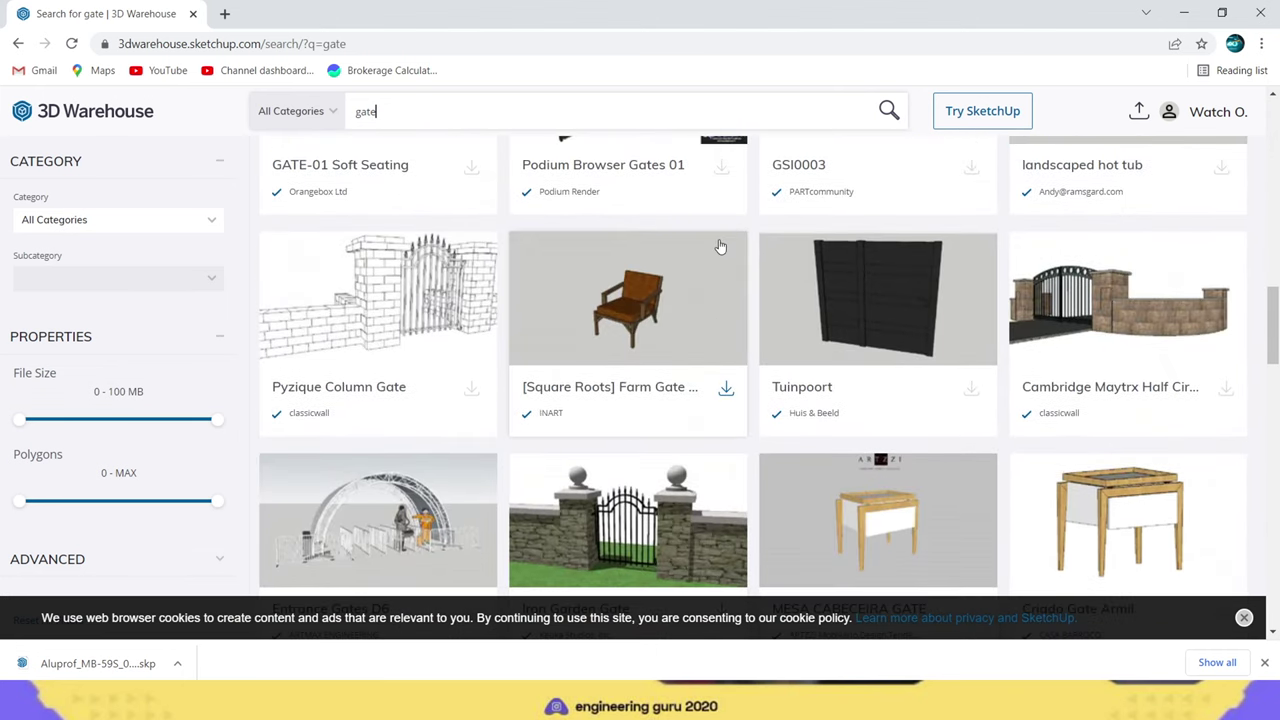
pyautogui.scroll(-4, 720, 247)
pyautogui.scroll(-1, 720, 247)
pyautogui.scroll(-3, 720, 247)
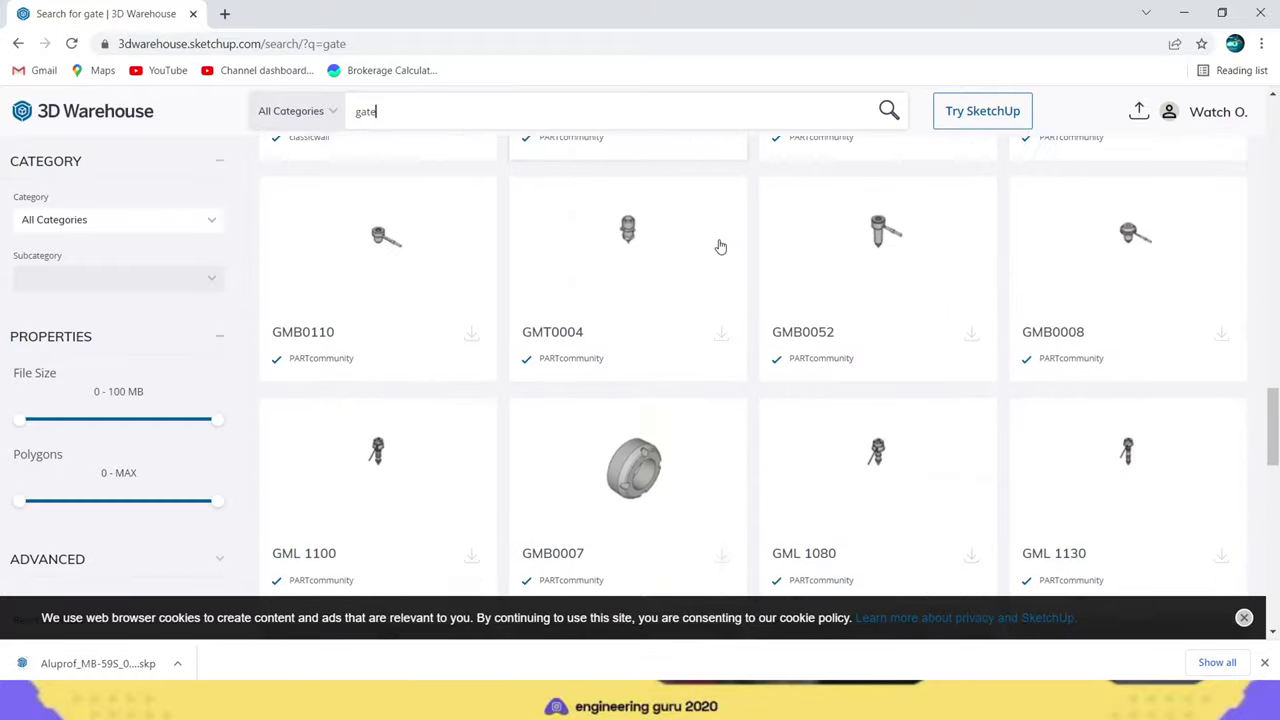
pyautogui.scroll(-2, 720, 247)
pyautogui.scroll(-2, 718, 245)
pyautogui.scroll(-3, 720, 247)
pyautogui.scroll(-2, 720, 247)
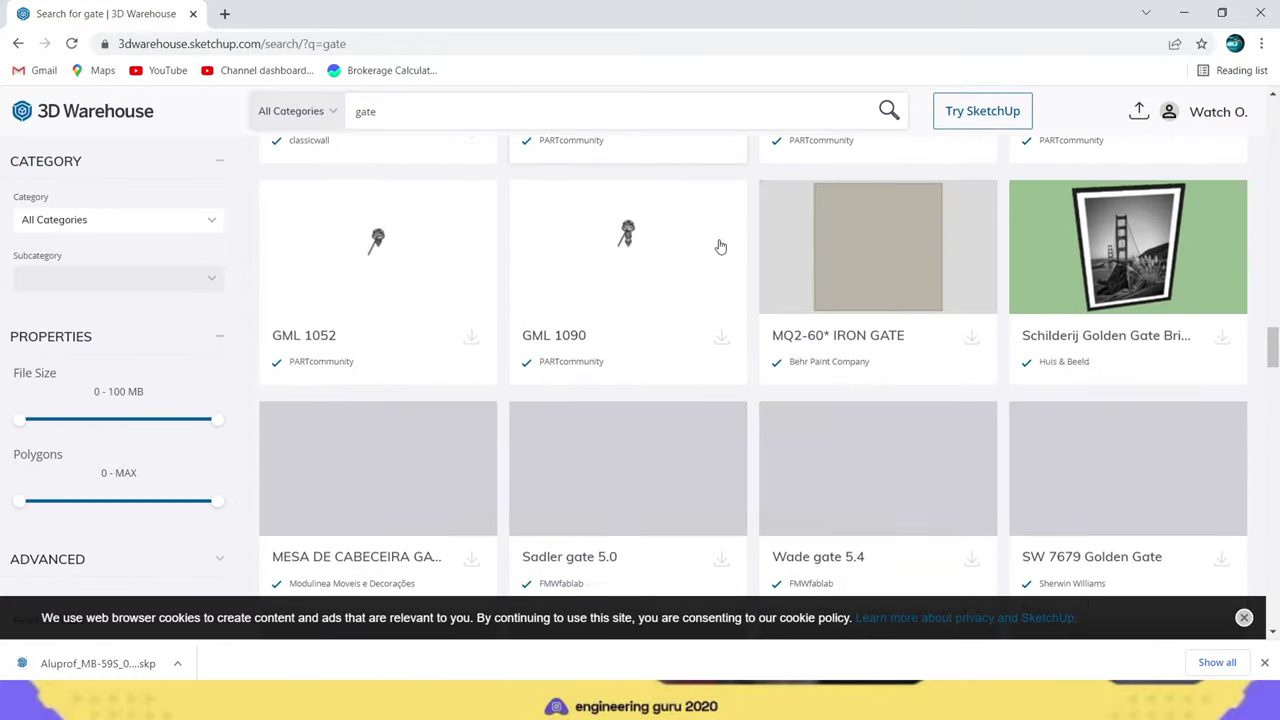
pyautogui.scroll(-2, 720, 247)
pyautogui.scroll(-1, 720, 247)
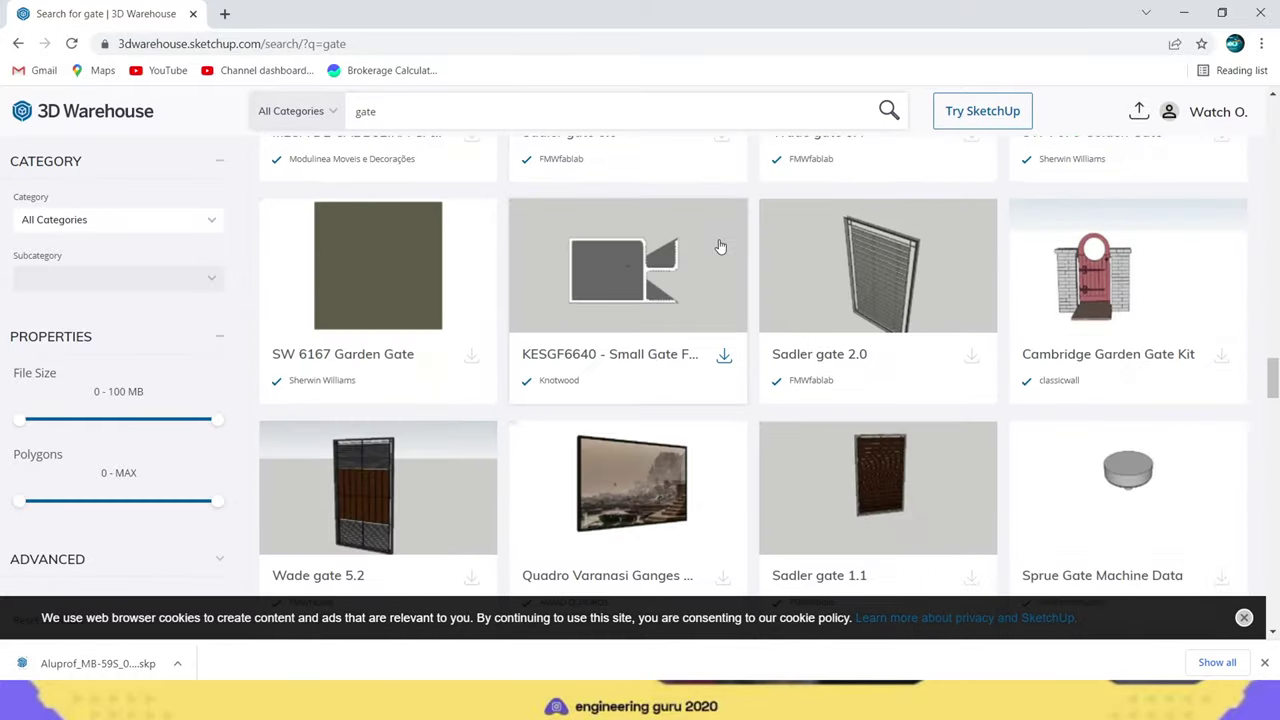
pyautogui.scroll(6, 720, 247)
pyautogui.scroll(2, 720, 247)
pyautogui.scroll(3, 720, 247)
pyautogui.scroll(3, 720, 247)
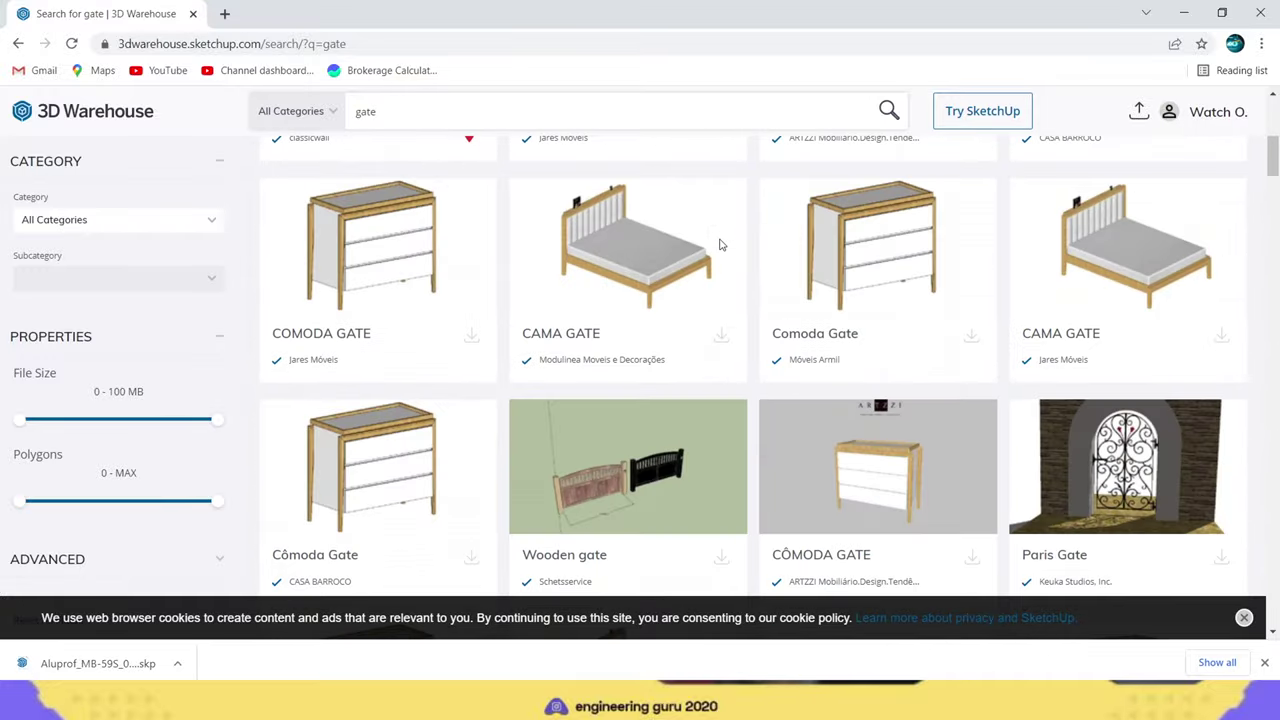
pyautogui.scroll(-5, 720, 246)
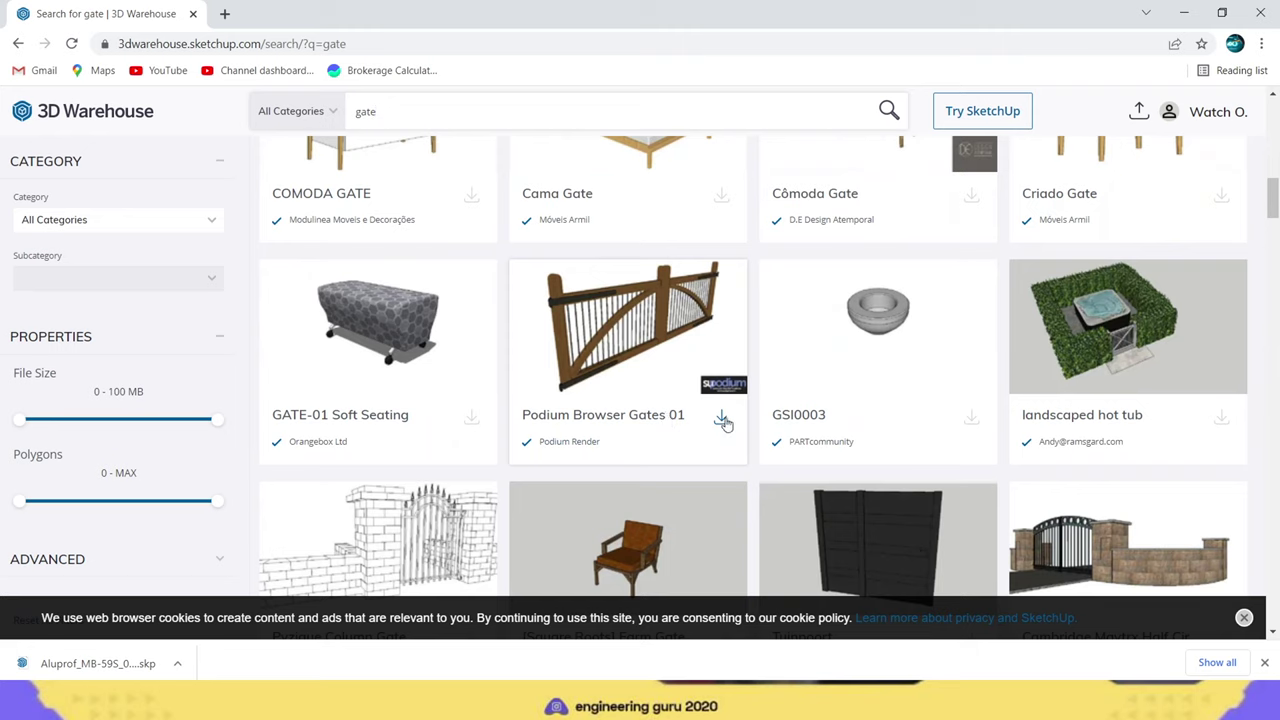
pyautogui.click(724, 423)
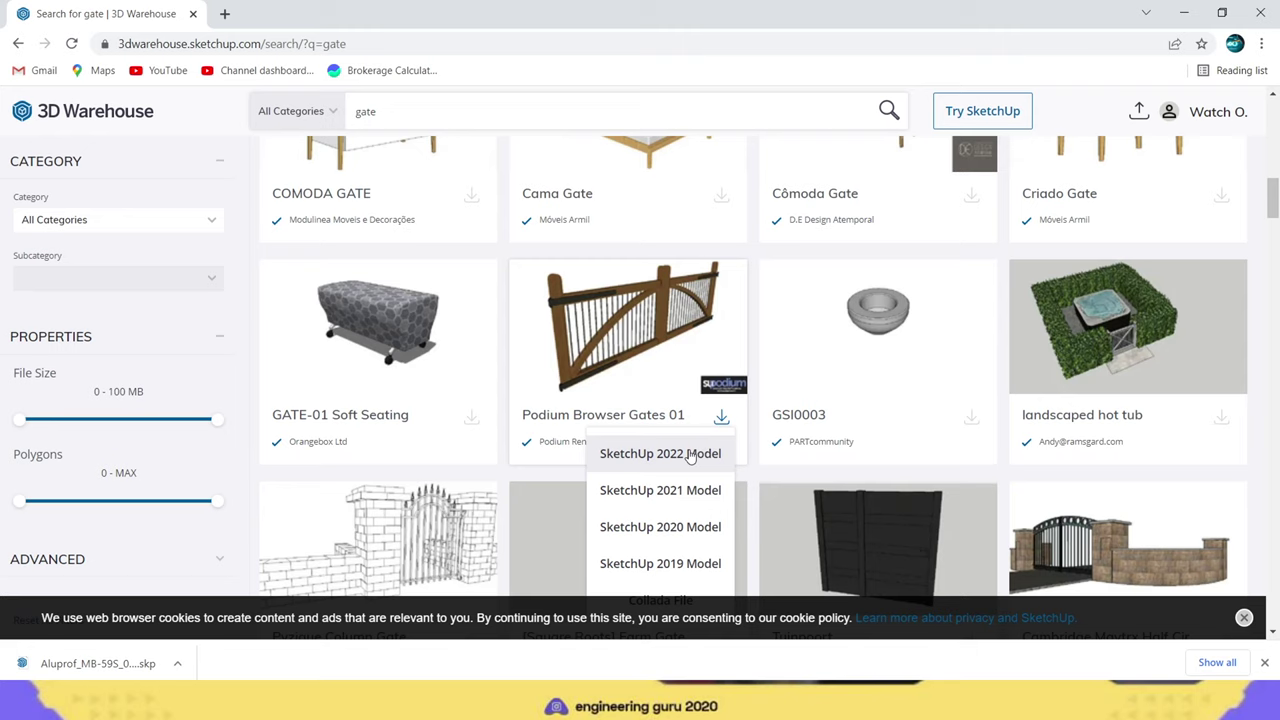
pyautogui.click(689, 456)
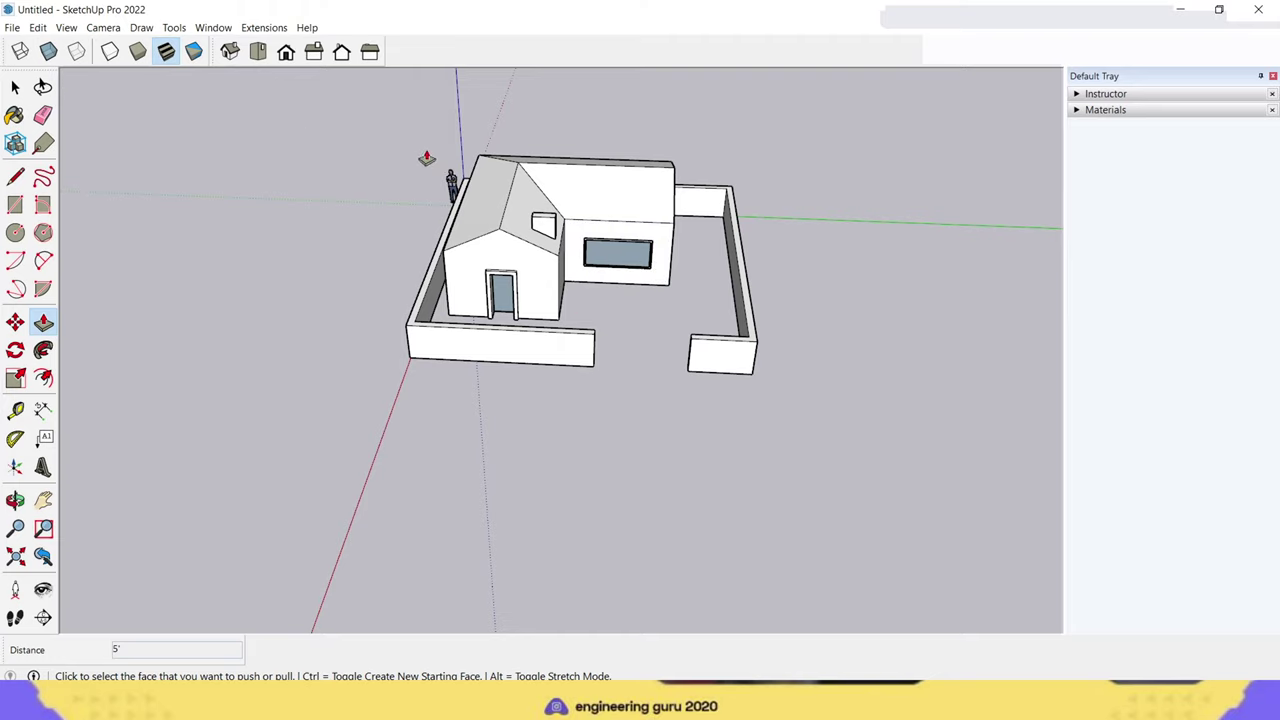
# Step: Import Gates_01 from Downloads and place the gate component in the scene
pyautogui.click(12, 28)
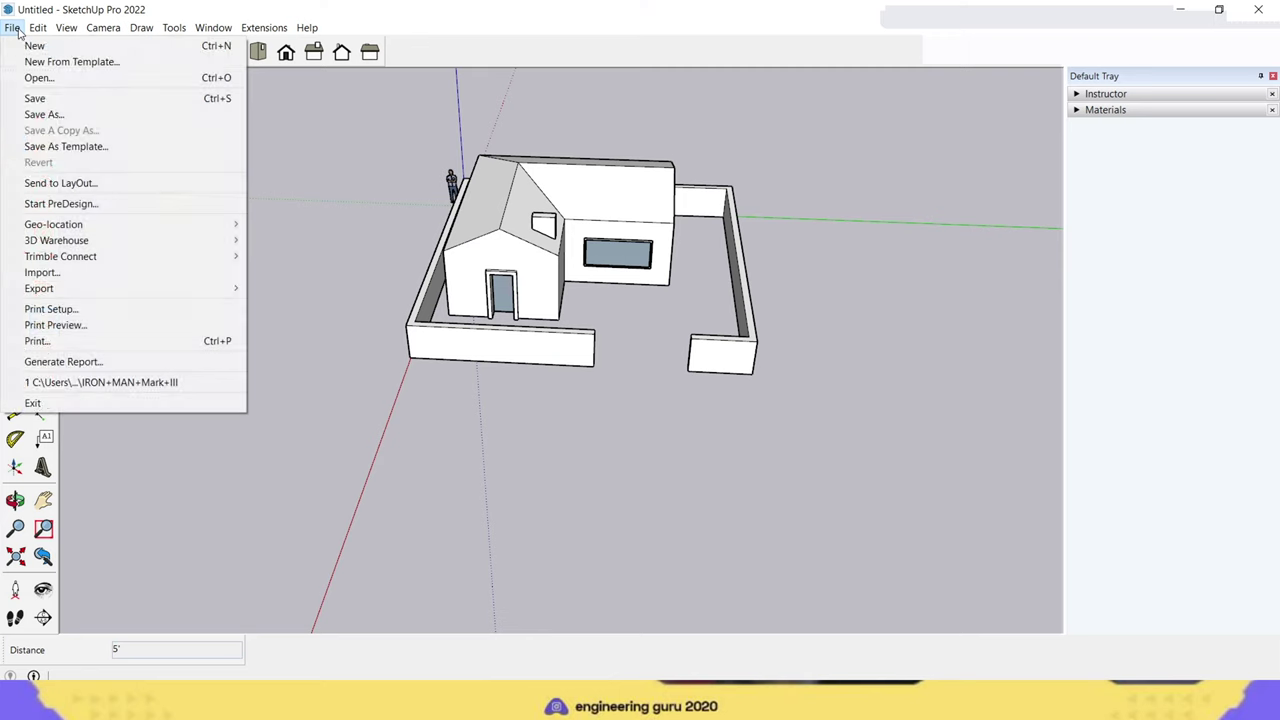
pyautogui.click(93, 272)
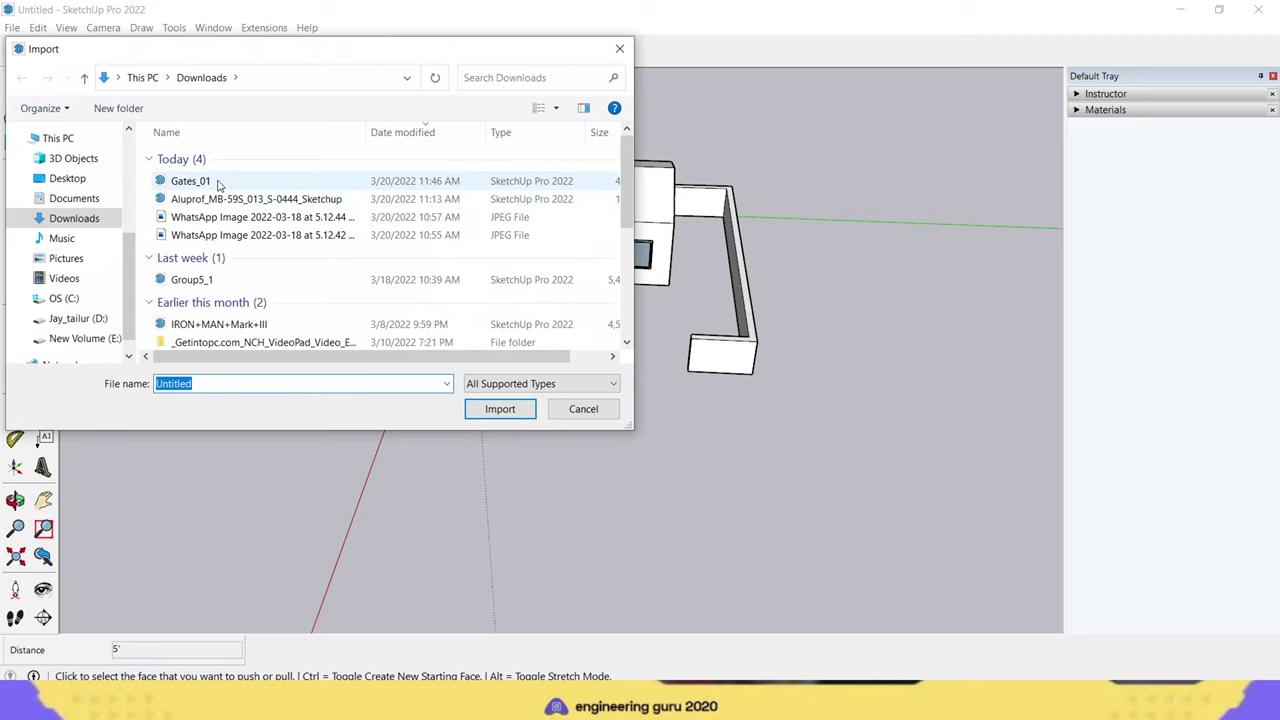
pyautogui.moveTo(190, 181)
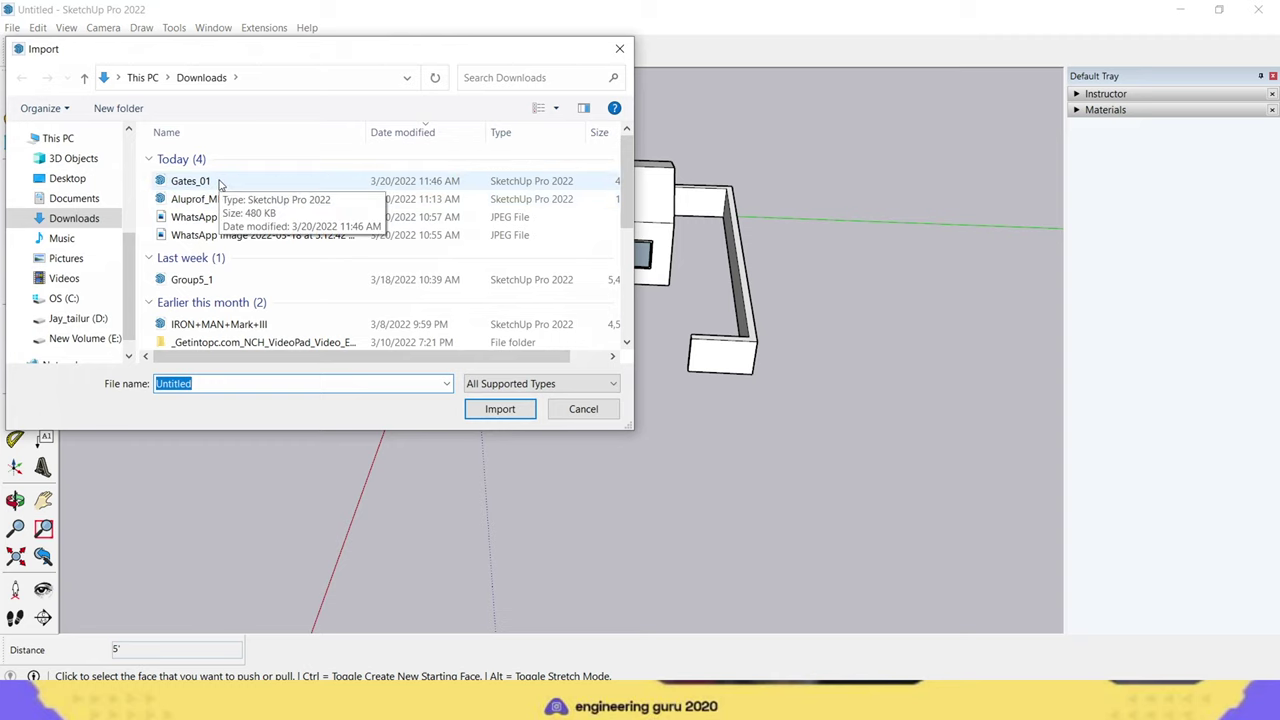
pyautogui.click(221, 186)
pyautogui.click(507, 415)
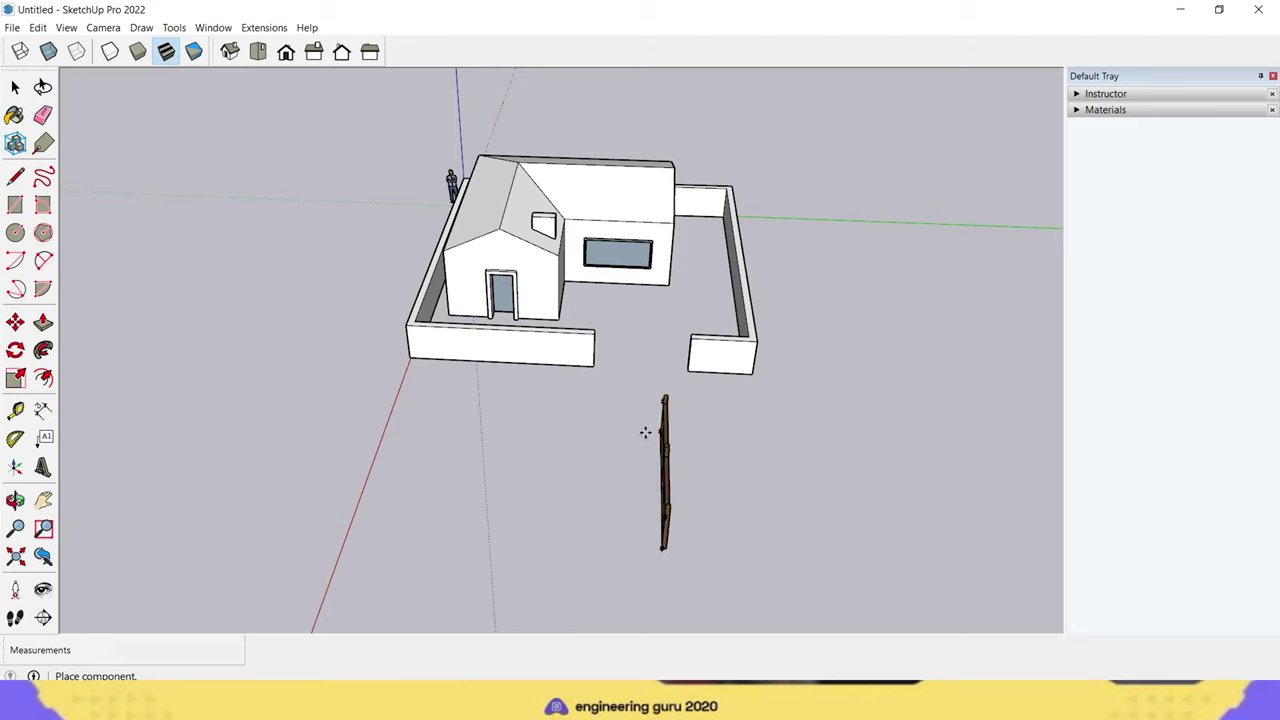
pyautogui.click(643, 403)
# Step: Move the Gates_01 gate into the boundary wall's front gateway gap
pyautogui.moveTo(620, 423); pyautogui.dragTo(743, 513, button='middle')
pyautogui.press('m')
pyautogui.click(743, 513)
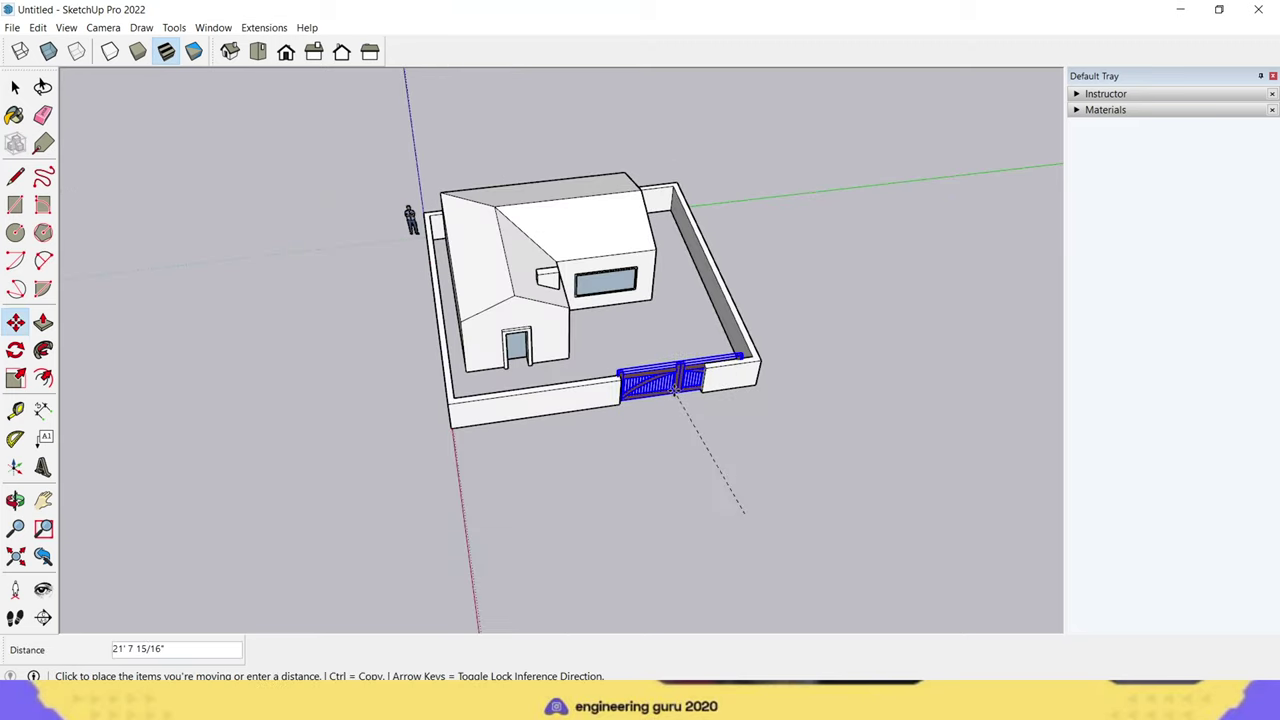
pyautogui.scroll(2, 675, 378)
pyautogui.scroll(3, 675, 385)
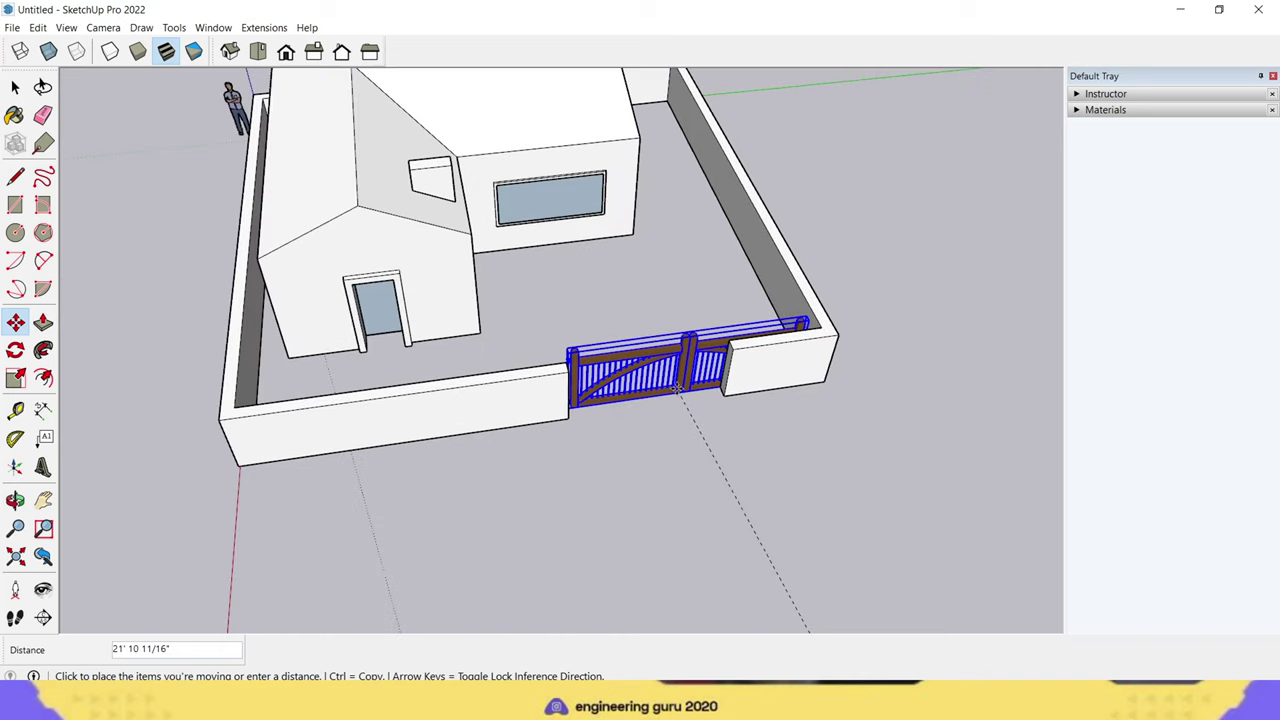
pyautogui.scroll(3, 675, 400)
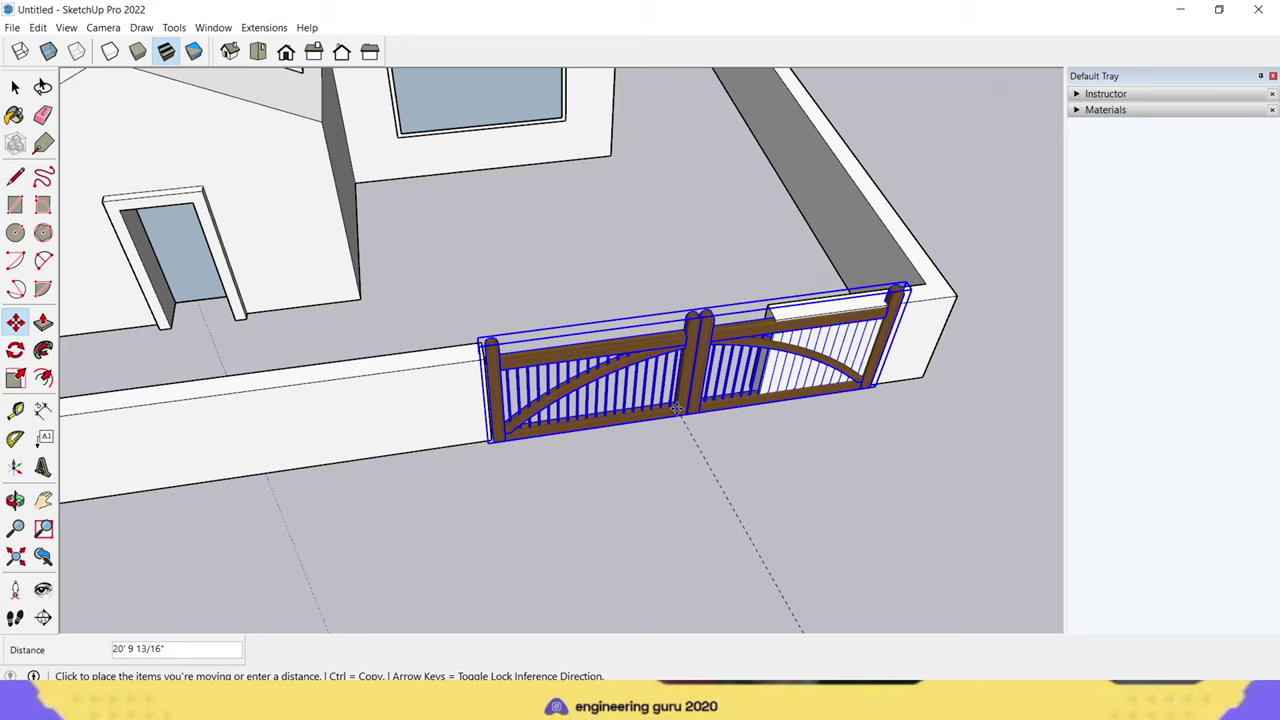
pyautogui.click(677, 408)
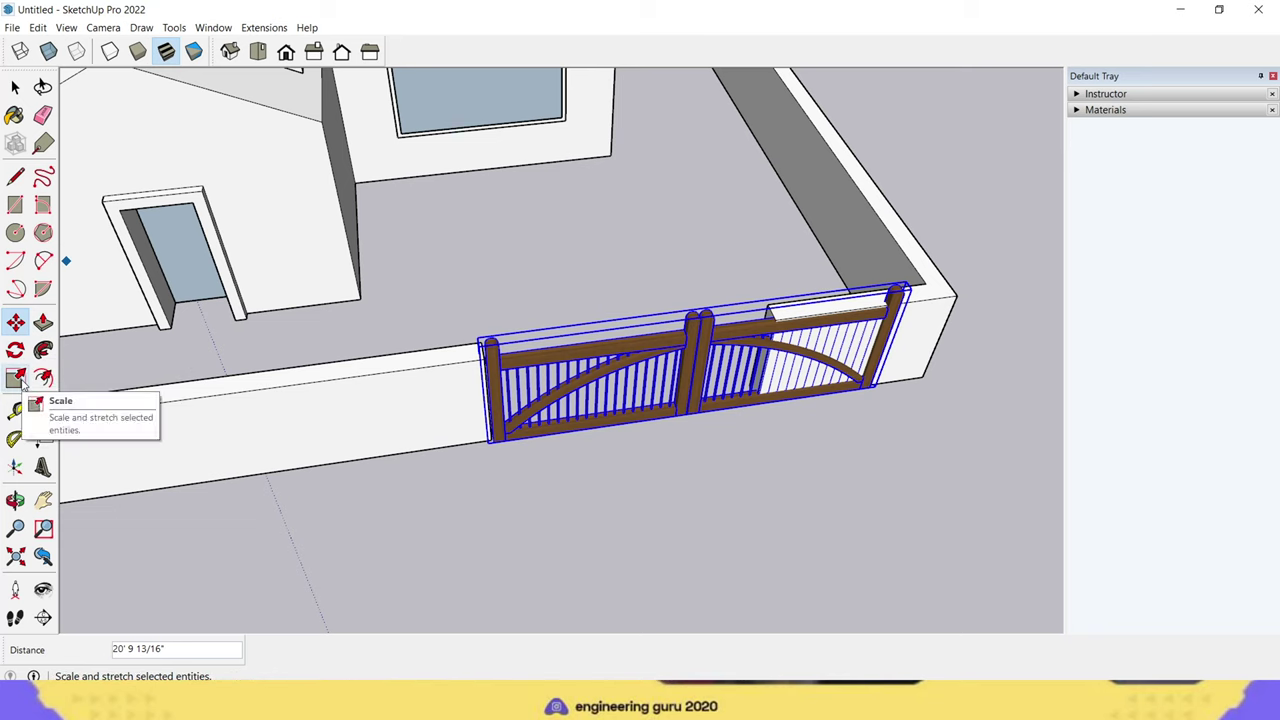
# Step: Scale the gate narrower from its side grip so it fits the gap snugly
pyautogui.click(15, 378)
pyautogui.moveTo(893, 348); pyautogui.dragTo(770, 366)
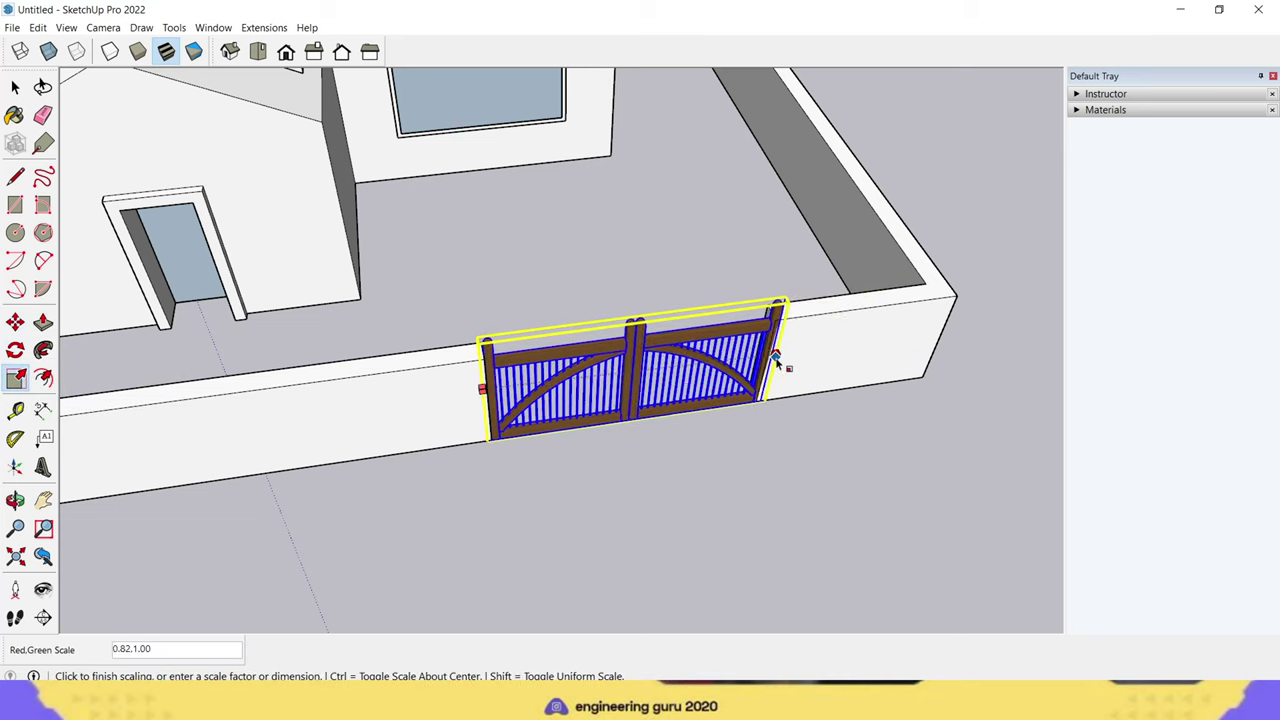
pyautogui.moveTo(713, 443); pyautogui.dragTo(647, 497, button='middle')
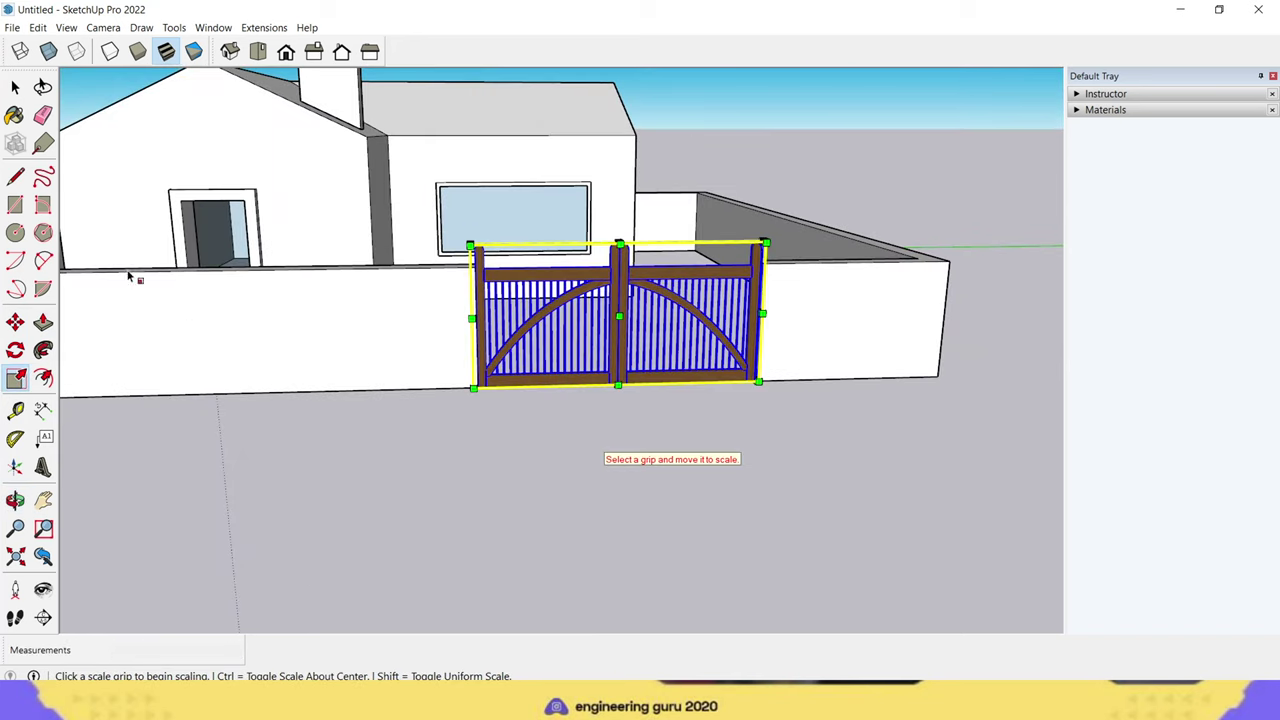
pyautogui.press('space')
pyautogui.click(307, 434)
pyautogui.moveTo(307, 434); pyautogui.dragTo(294, 528, button='middle')
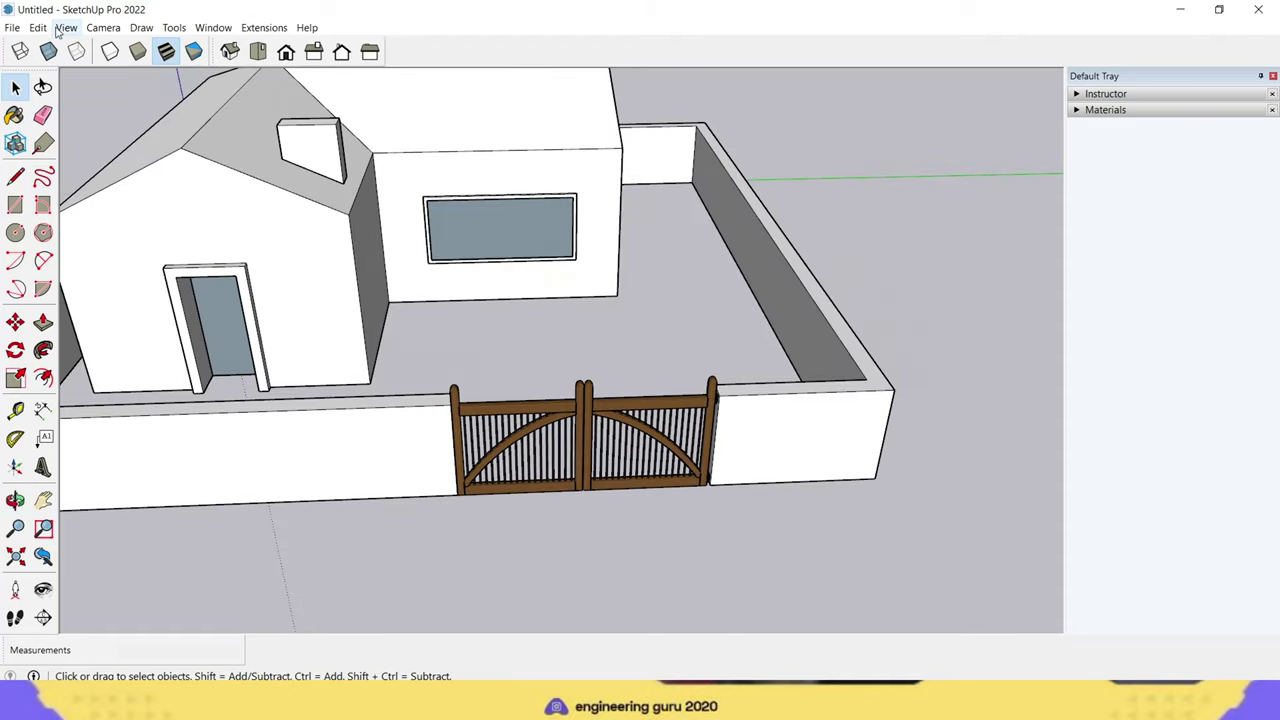
# Step: Import the Aluprof sliding window and rescale it to fill the side-wall window opening
pyautogui.click(12, 27)
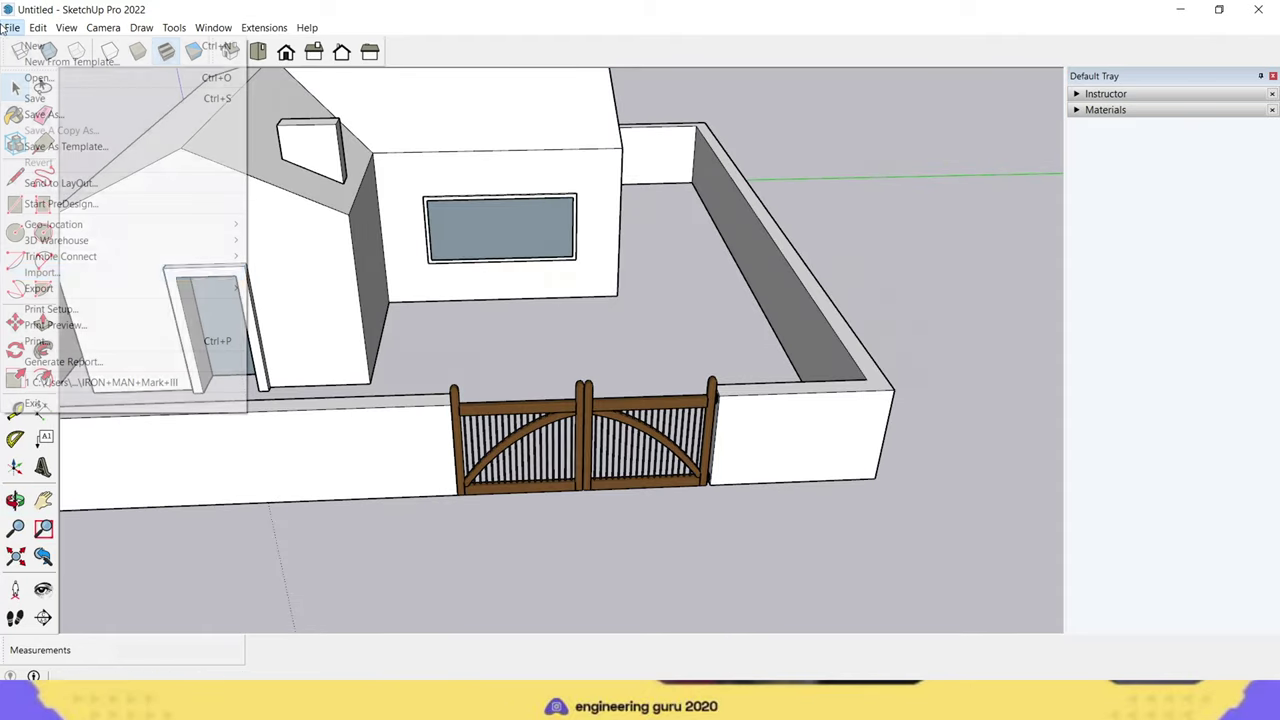
pyautogui.click(145, 283)
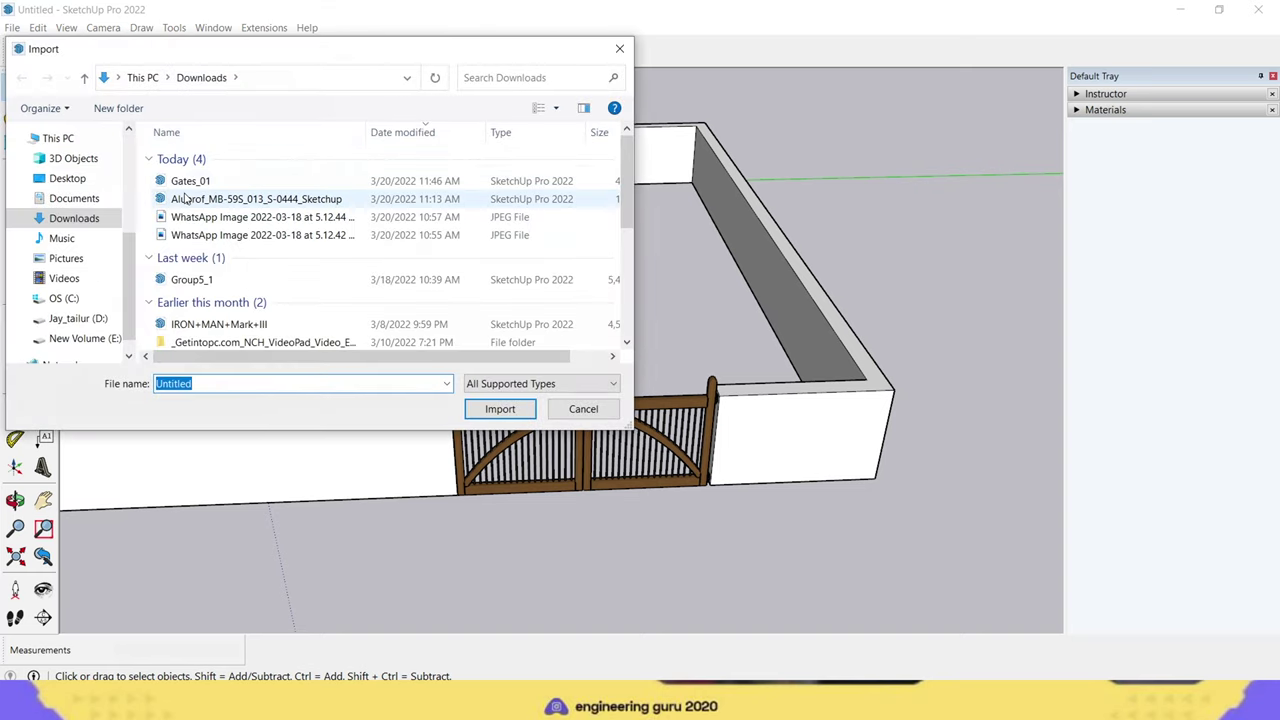
pyautogui.click(185, 199)
pyautogui.click(522, 410)
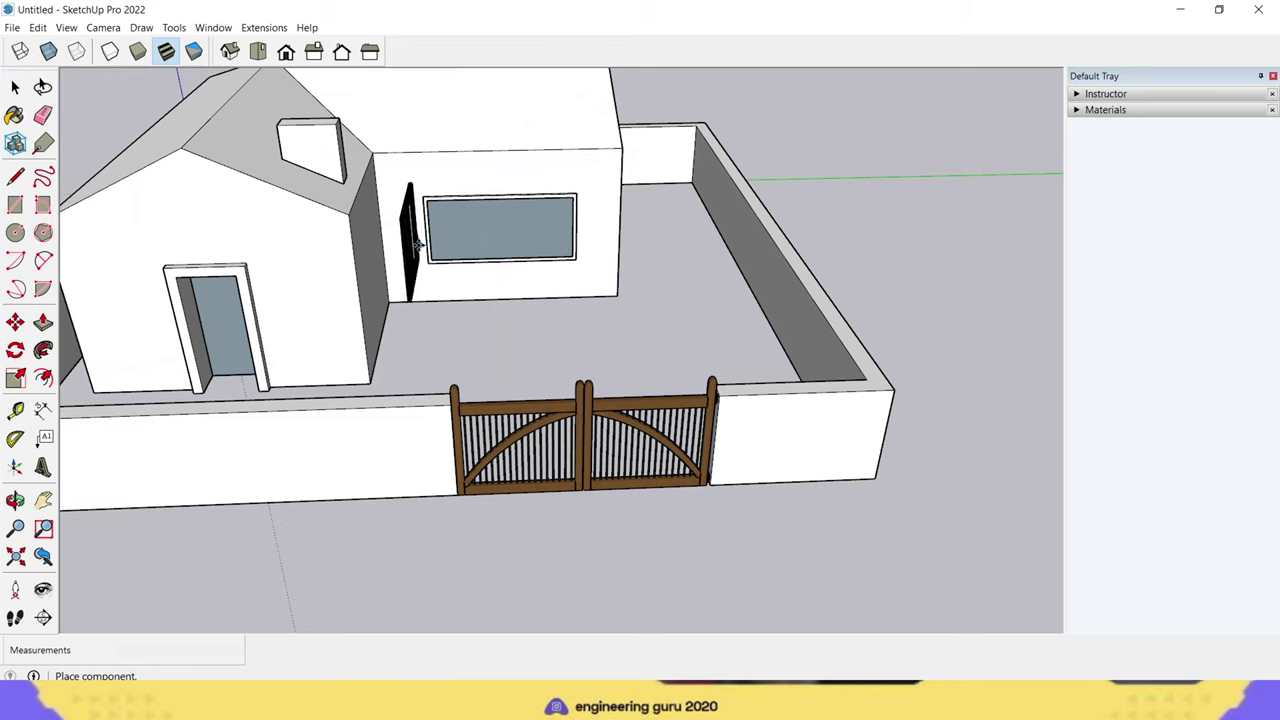
pyautogui.click(415, 243)
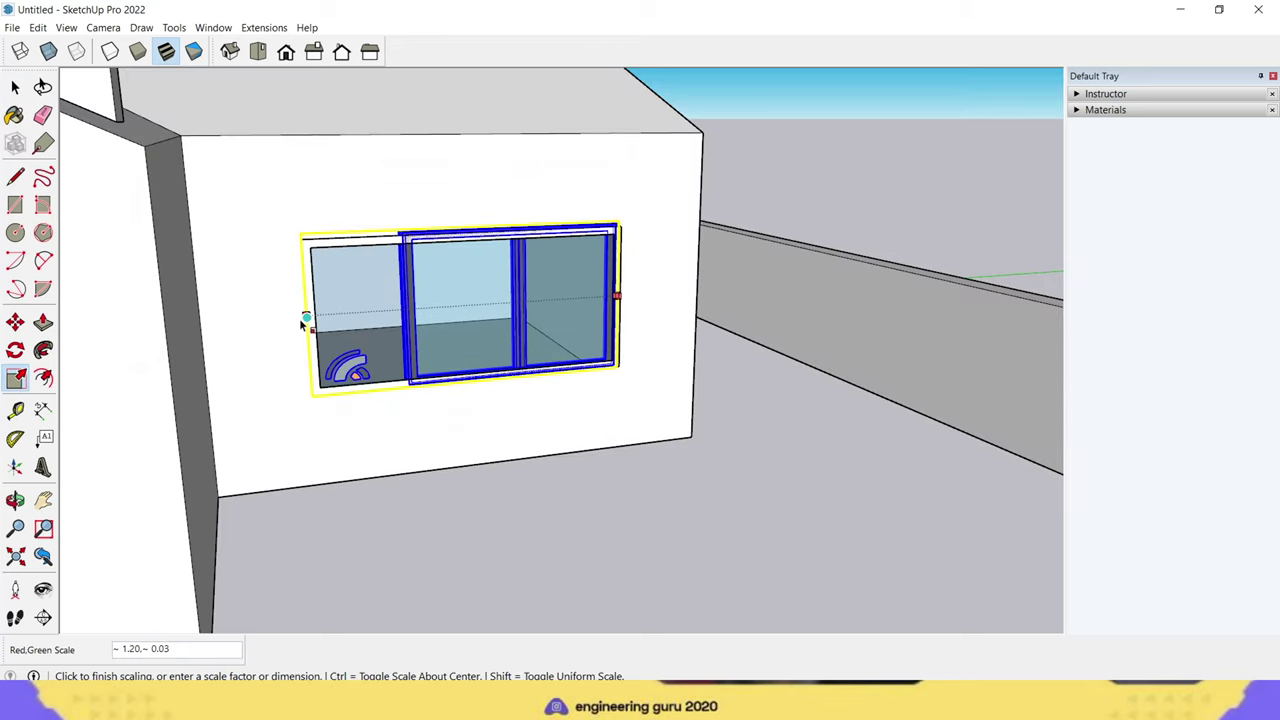
pyautogui.click(303, 323)
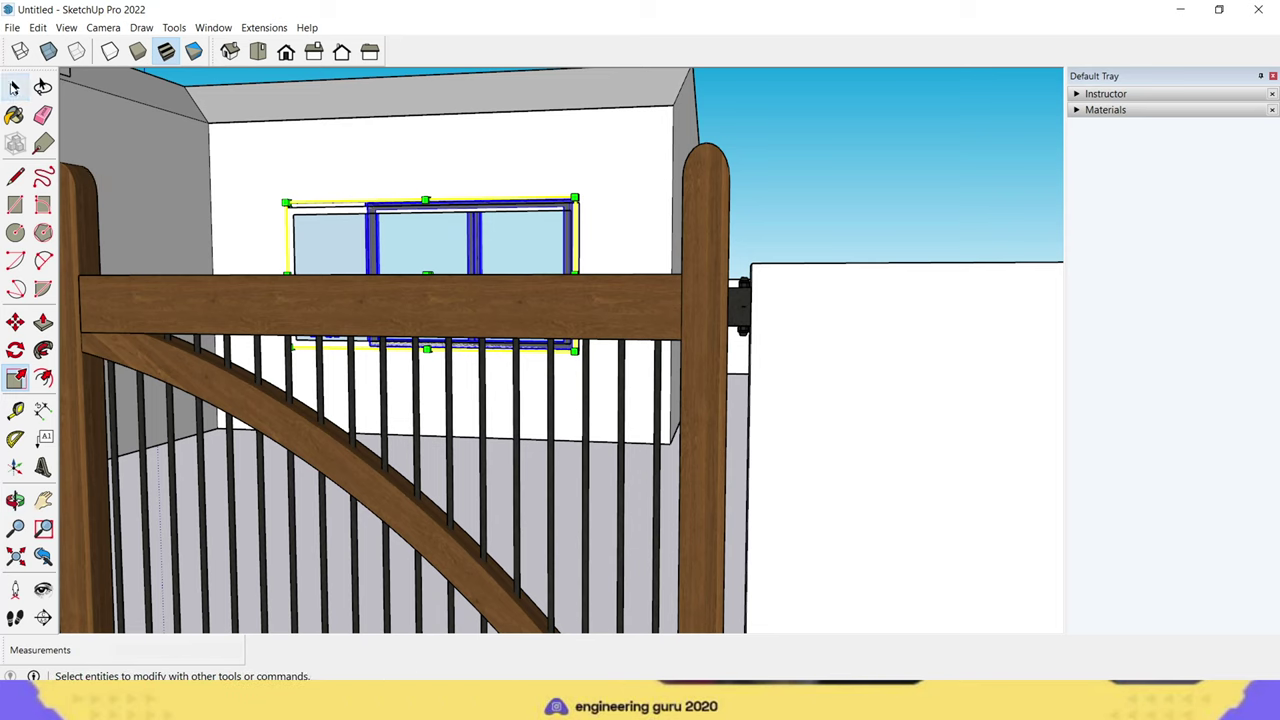
pyautogui.click(15, 87)
# Step: Zoom out and orbit to an eye-level front view of the house and gate
pyautogui.moveTo(817, 206); pyautogui.dragTo(794, 271, button='middle')
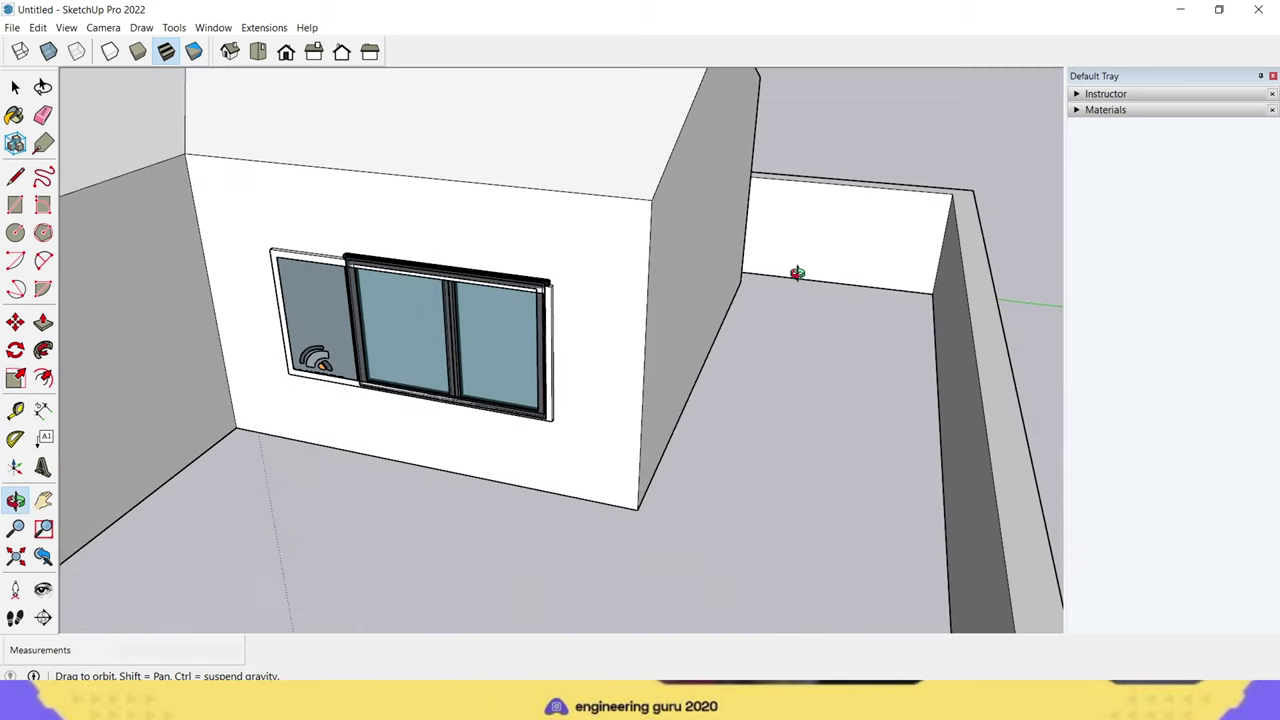
pyautogui.scroll(-5, 460, 478)
pyautogui.scroll(-3, 460, 478)
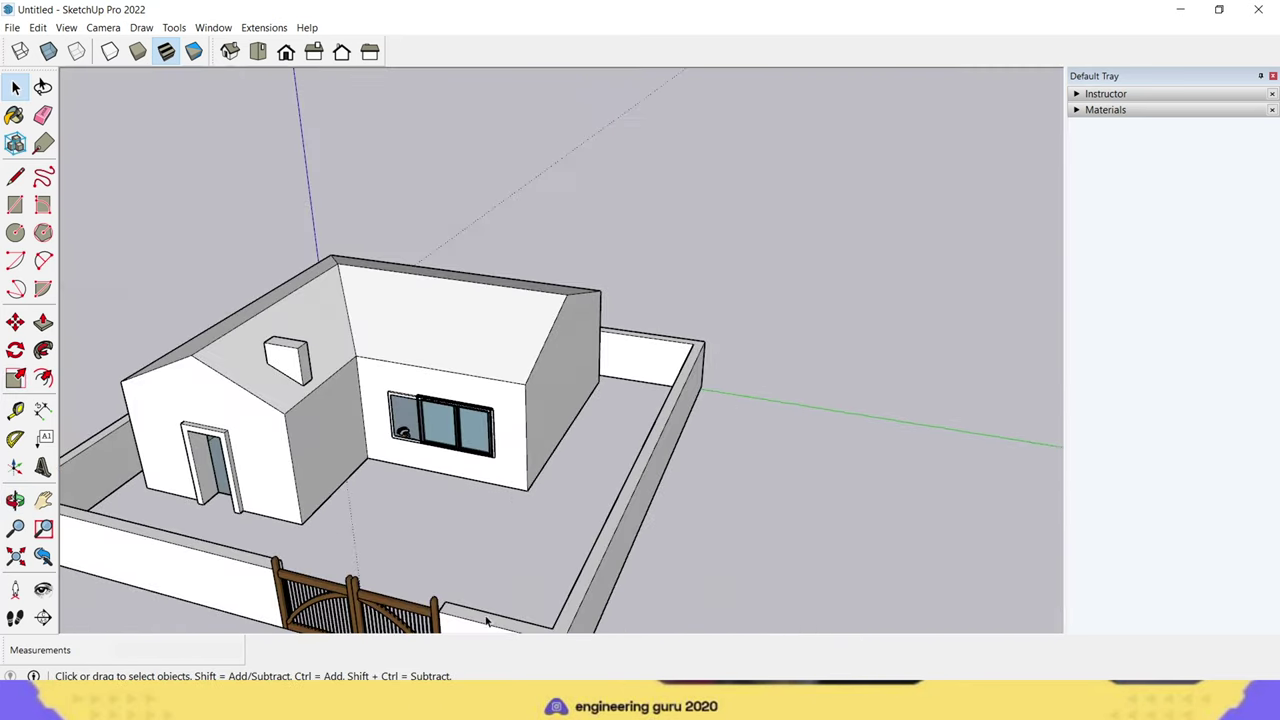
pyautogui.moveTo(724, 567)
pyautogui.mouseDown(button='middle')
pyautogui.moveTo(819, 393)
pyautogui.moveTo(840, 437)
pyautogui.mouseUp(button='middle')
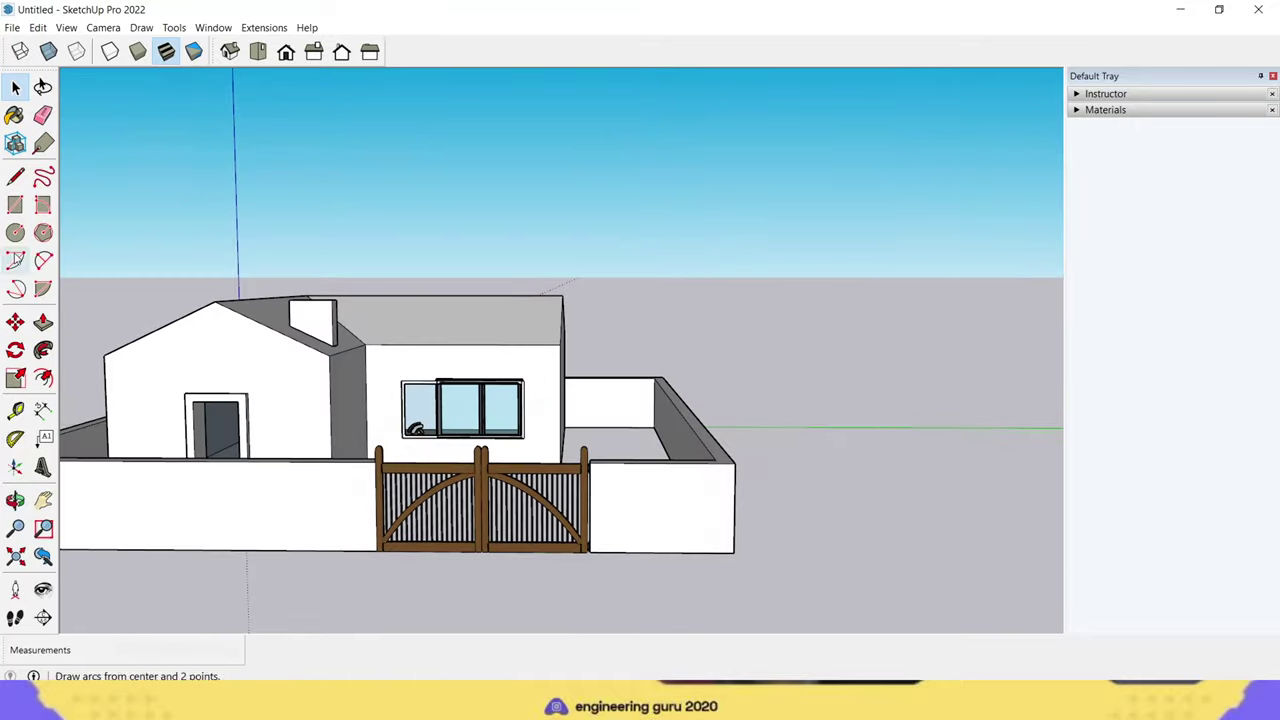
# Step: Import the Group5_1 wooden door model and place it on the ground
pyautogui.click(12, 27)
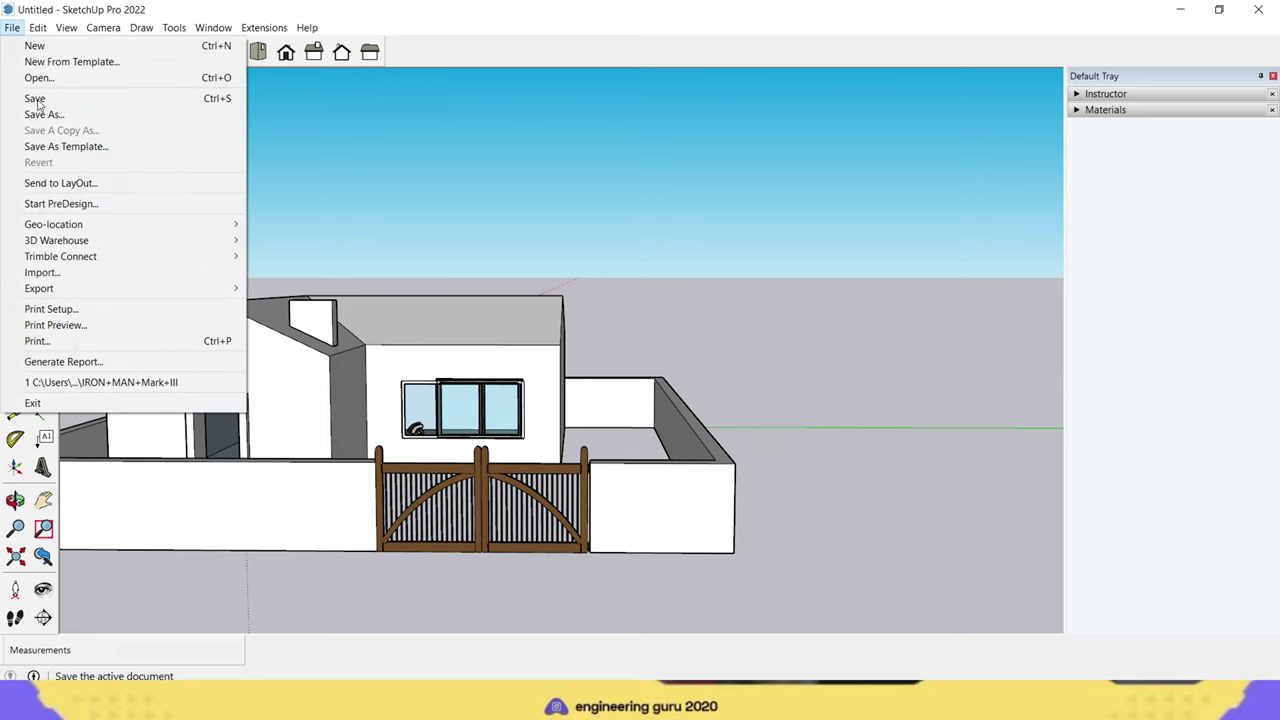
pyautogui.click(60, 272)
pyautogui.click(252, 280)
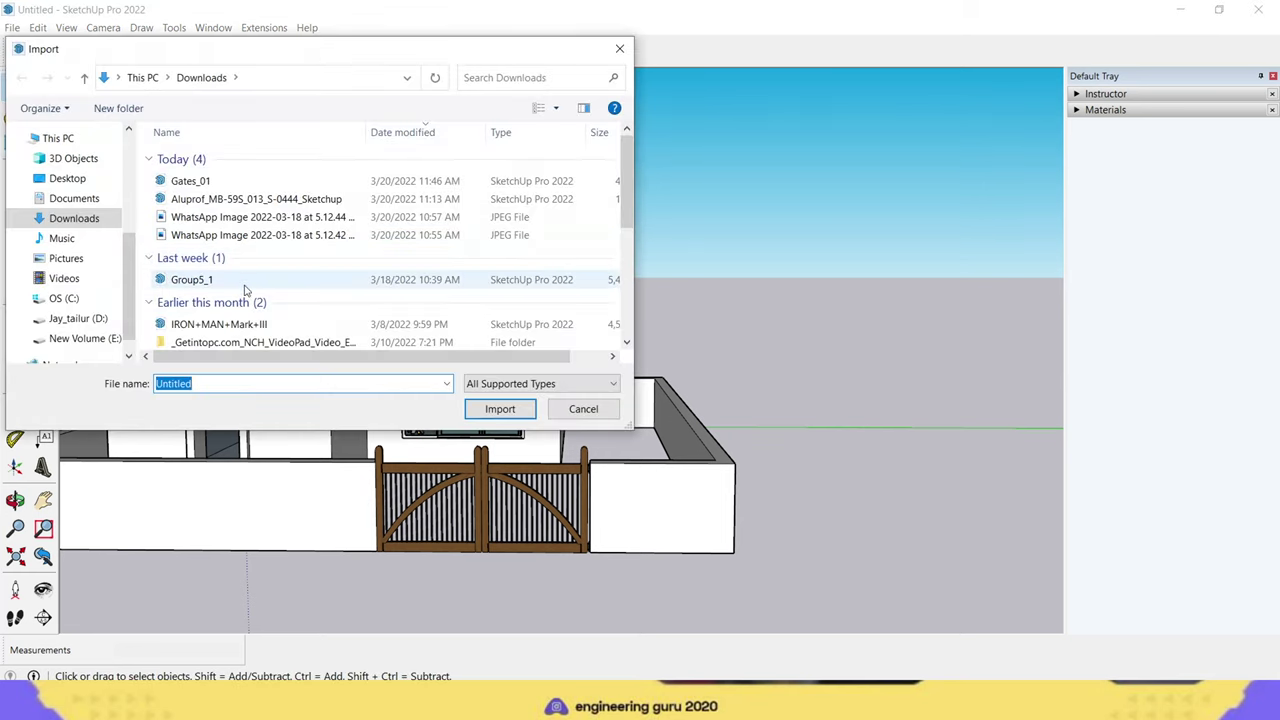
pyautogui.click(500, 409)
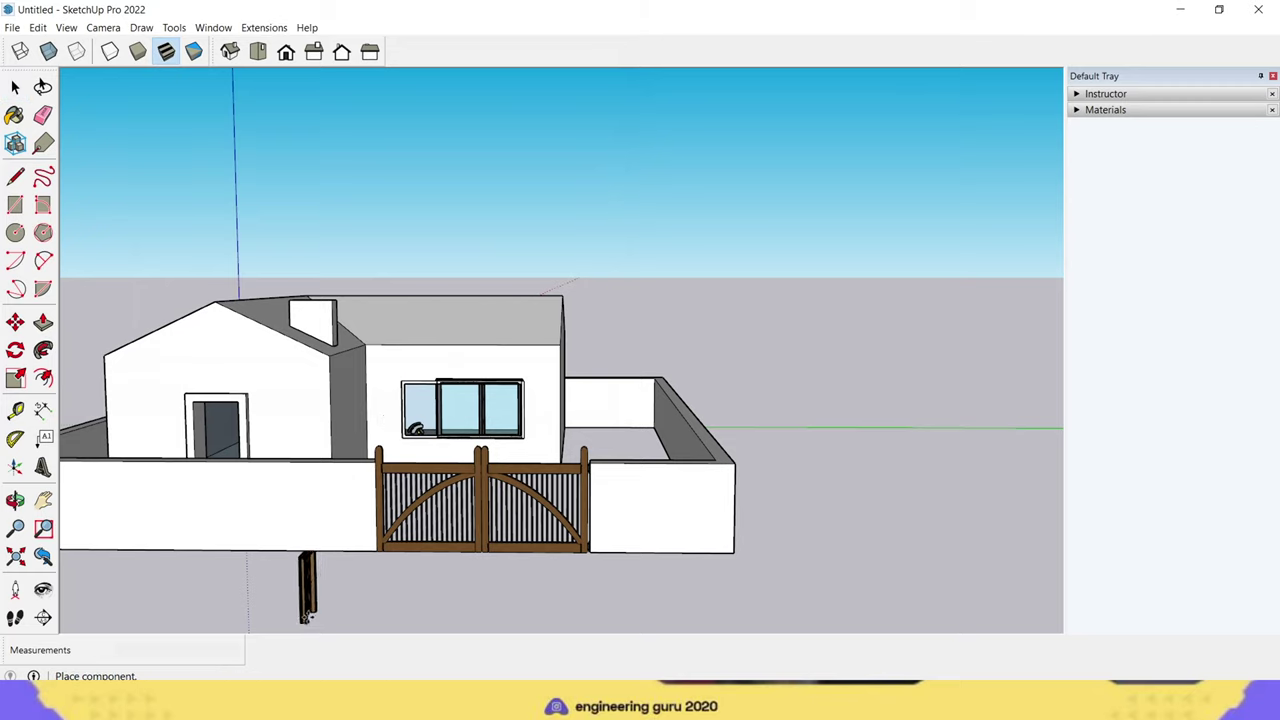
pyautogui.scroll(-1, 305, 605)
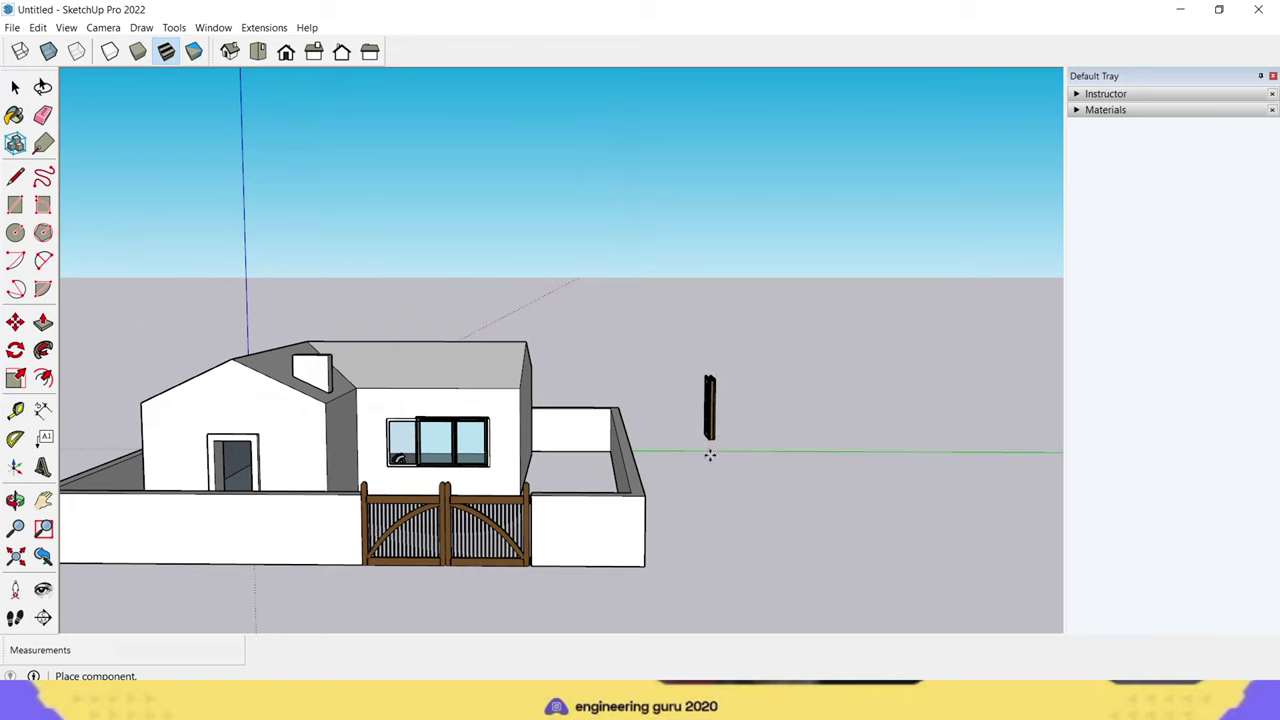
pyautogui.moveTo(709, 451); pyautogui.dragTo(722, 530, button='middle')
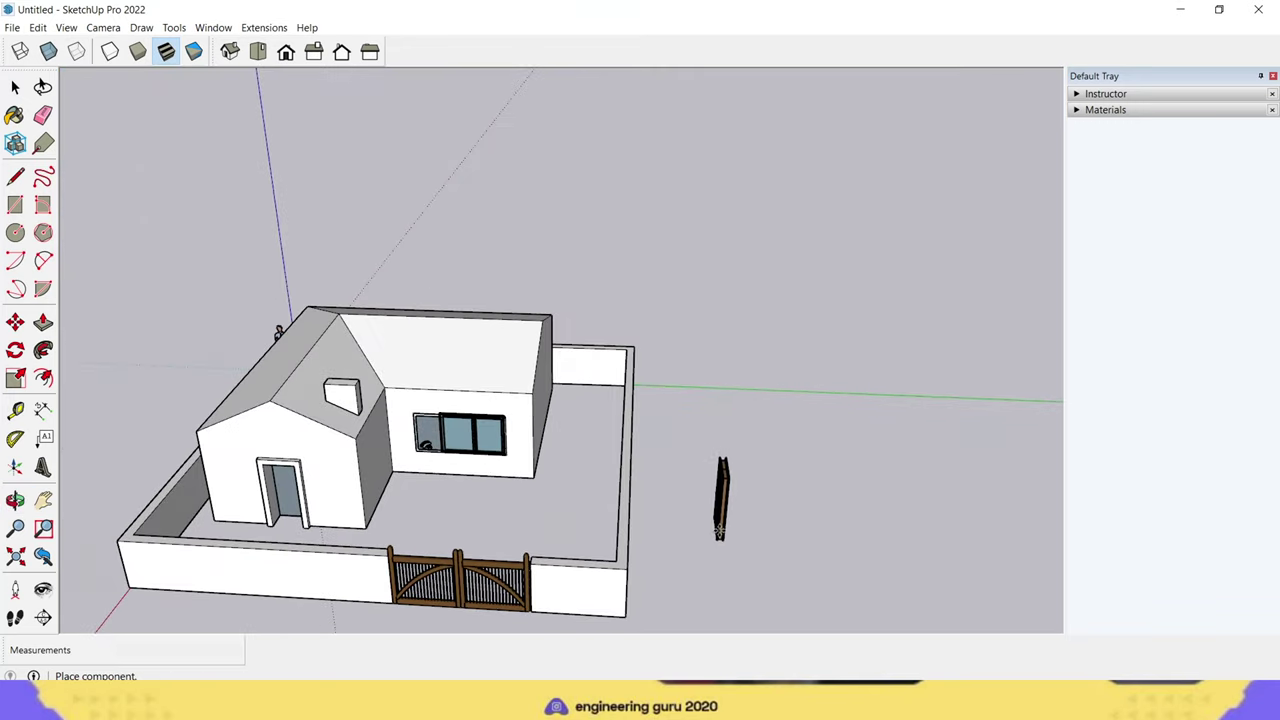
pyautogui.click(719, 530)
pyautogui.moveTo(660, 611); pyautogui.dragTo(781, 459, button='middle')
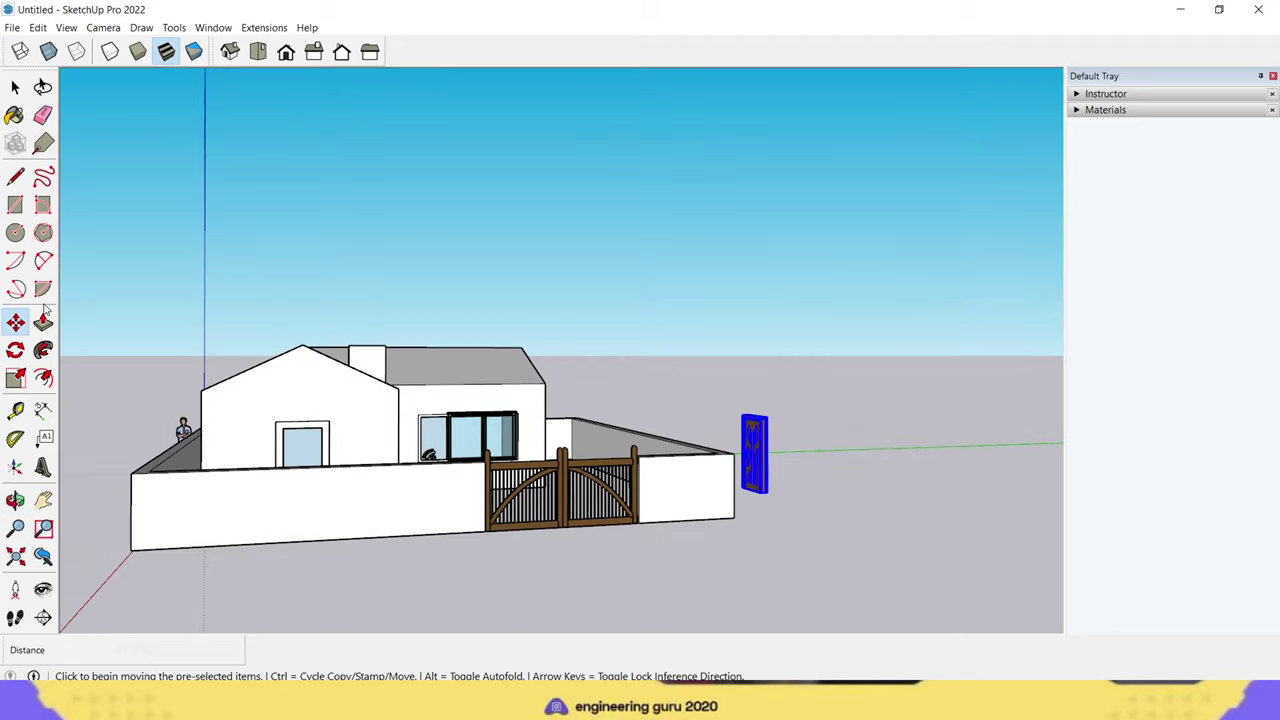
# Step: Rotate the door a quarter-turn (about 90°) about its base so it faces front
pyautogui.click(15, 350)
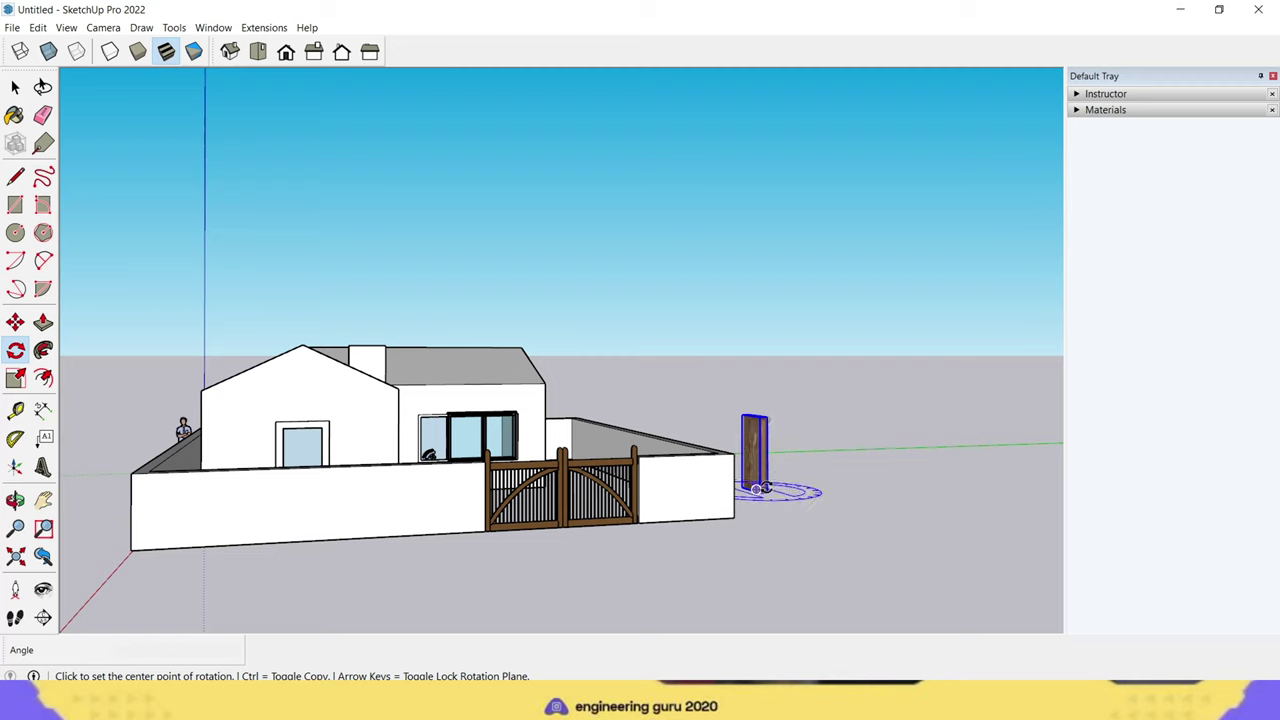
pyautogui.moveTo(760, 488); pyautogui.dragTo(766, 566, button='middle')
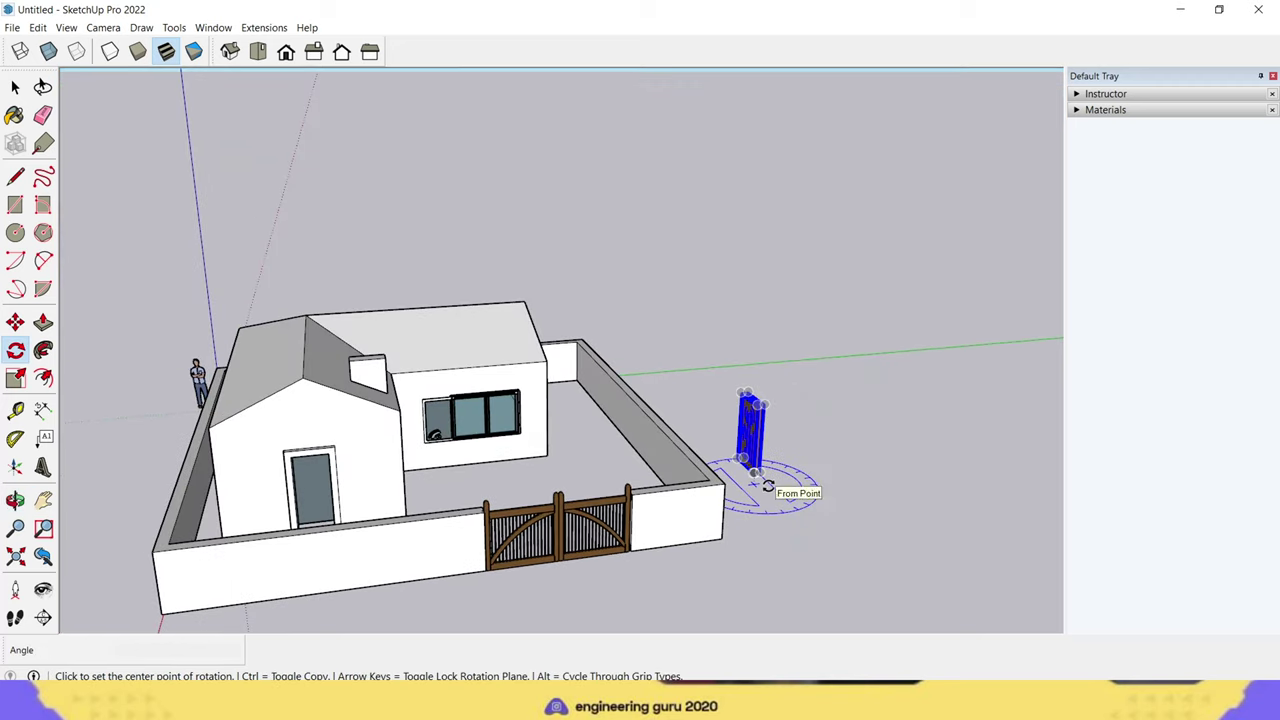
pyautogui.click(767, 487)
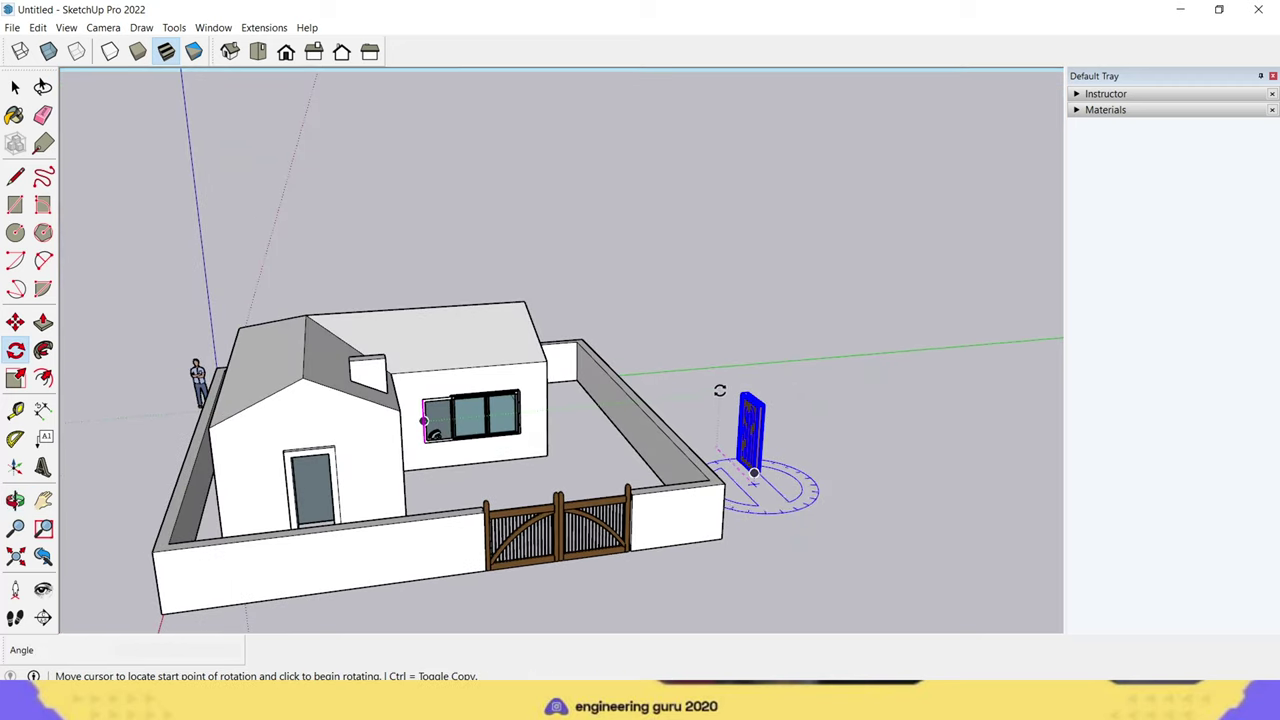
pyautogui.click(723, 388)
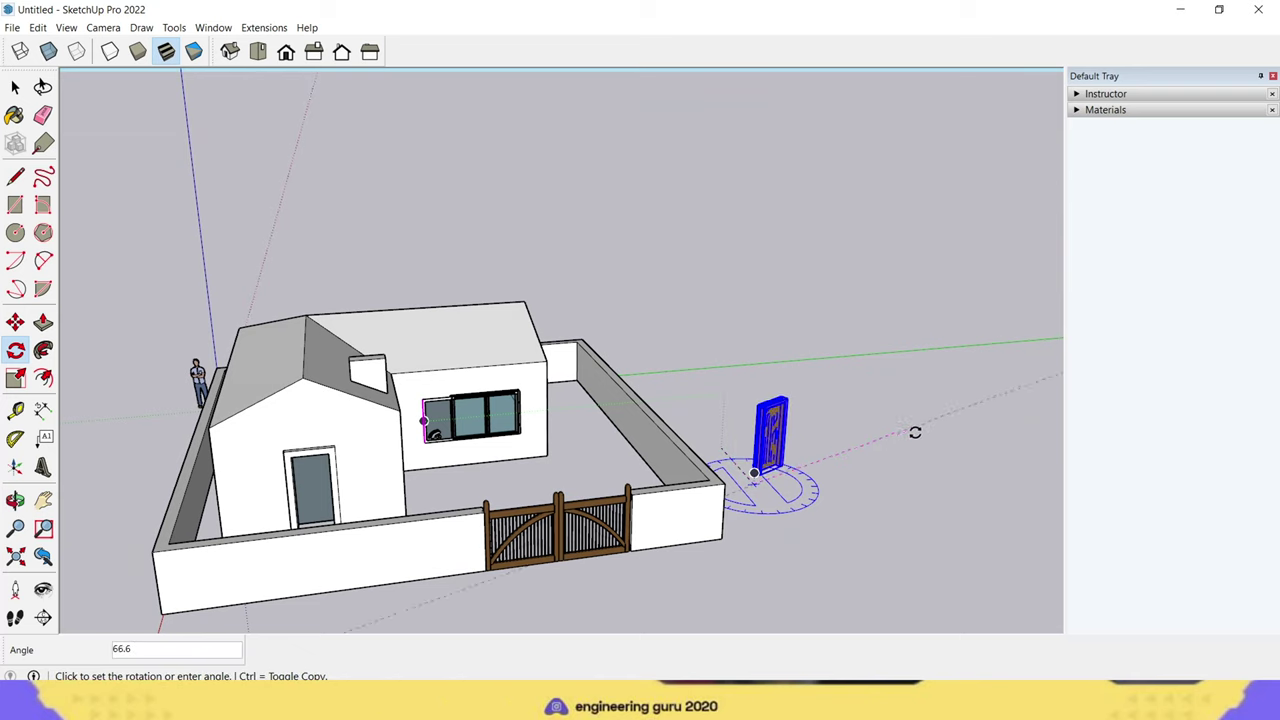
pyautogui.click(919, 468)
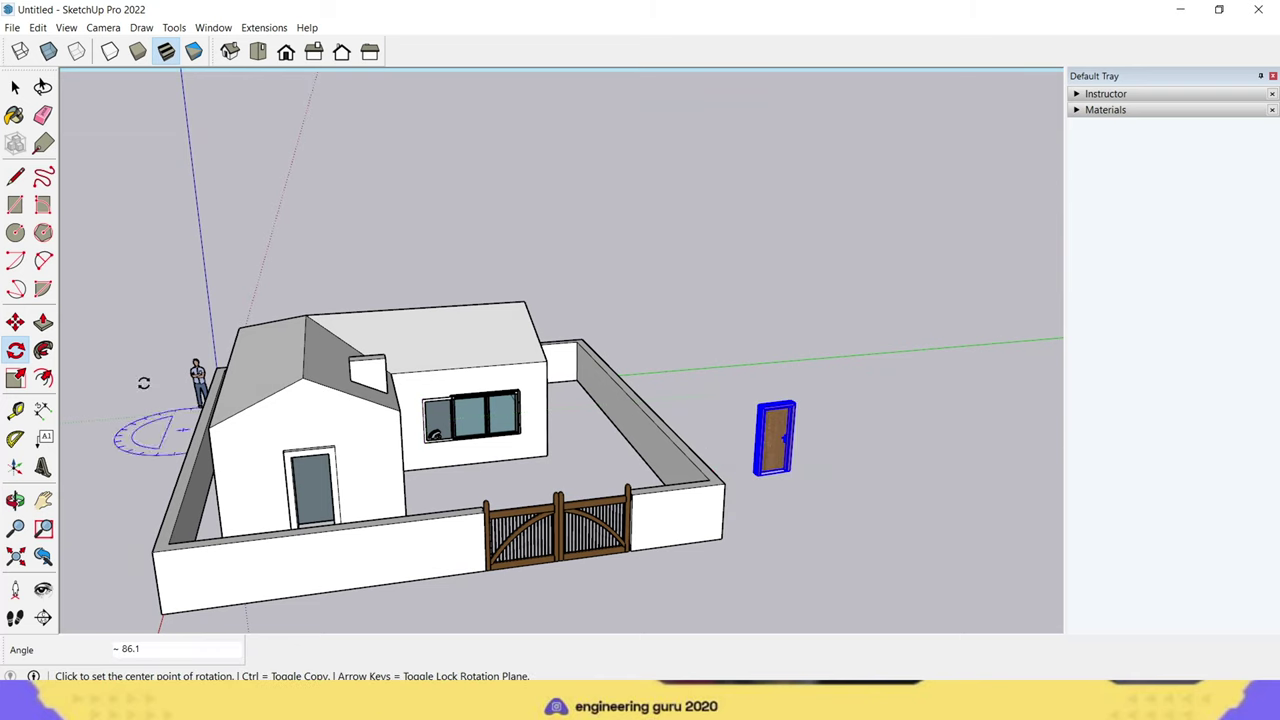
pyautogui.click(15, 322)
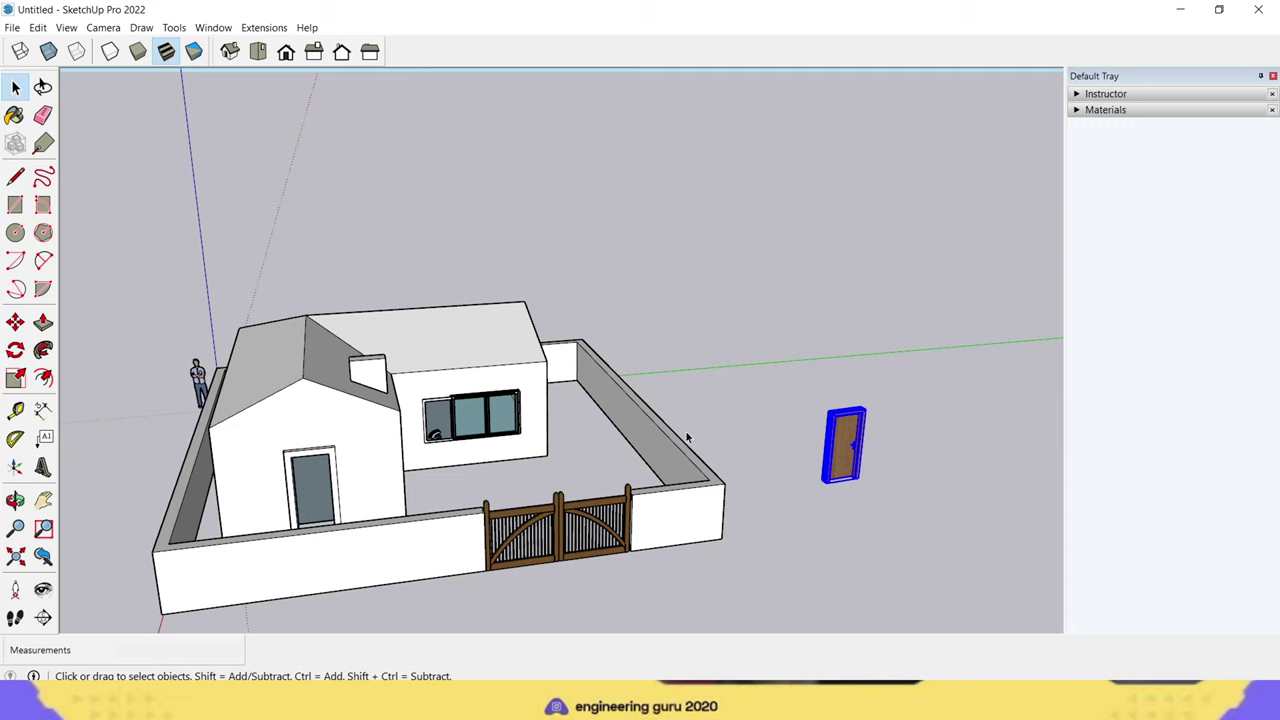
# Step: Move the door into the front gable-wall door opening
pyautogui.click(16, 322)
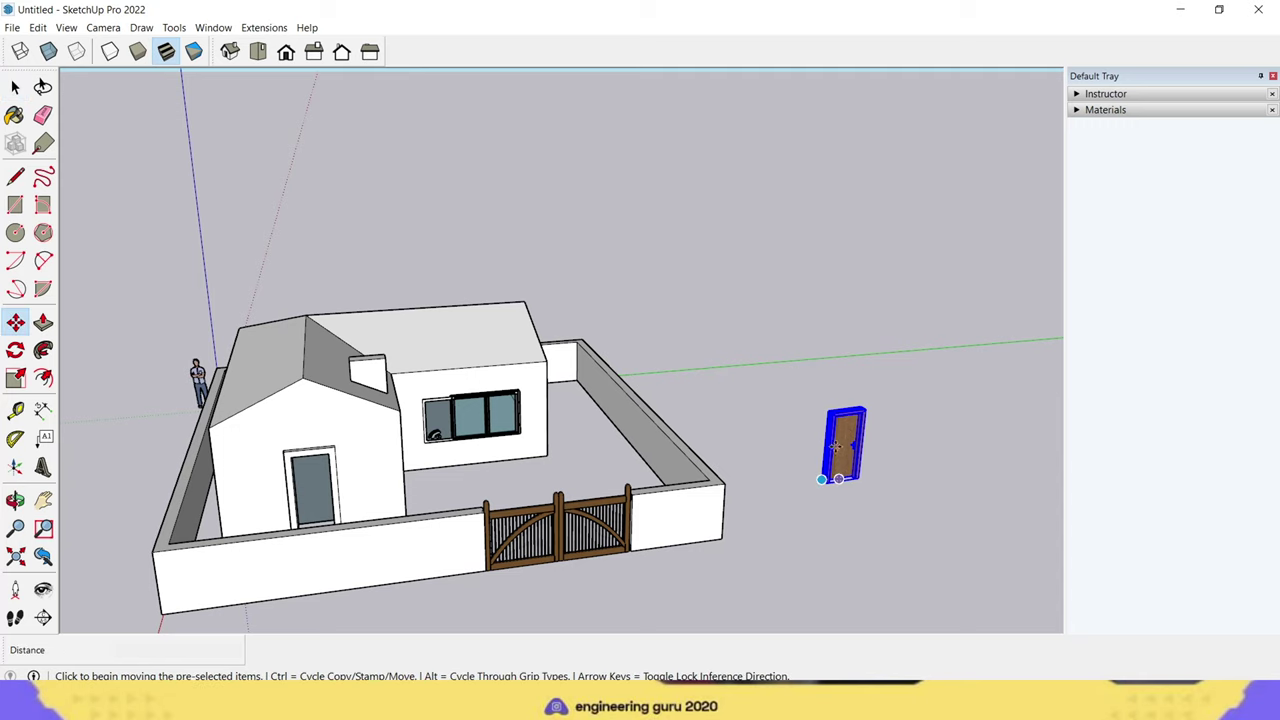
pyautogui.click(329, 455)
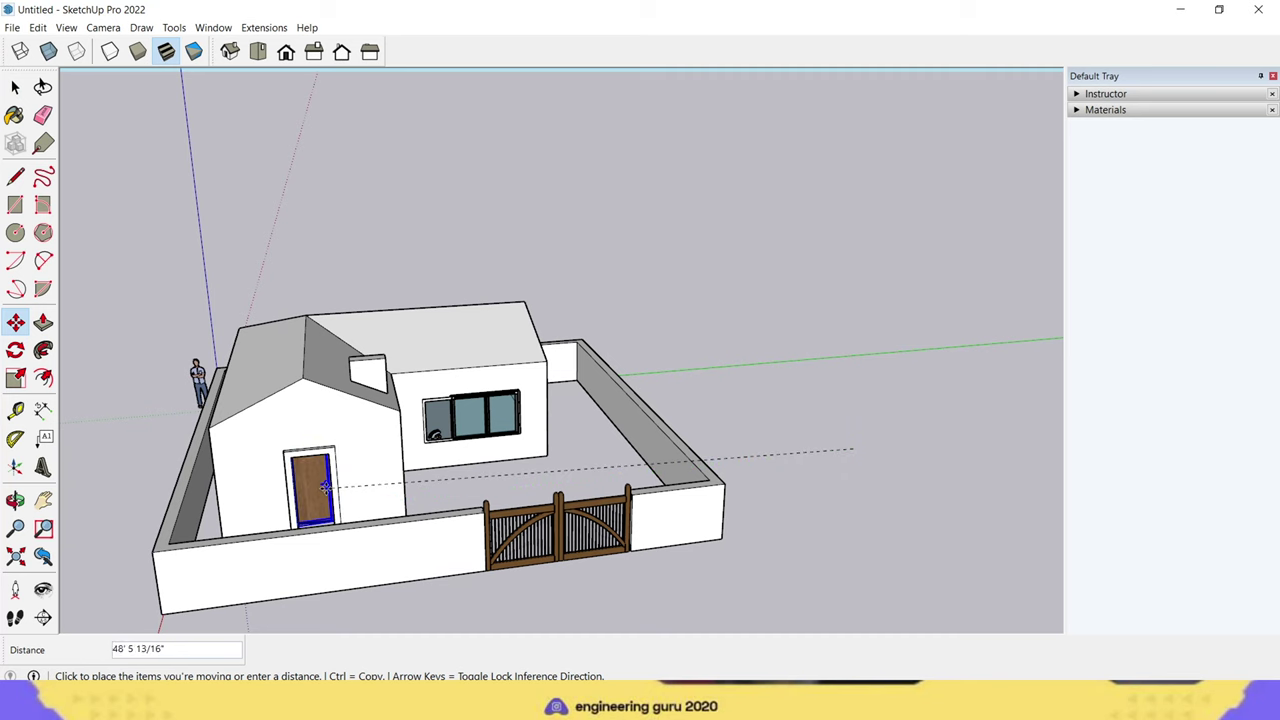
pyautogui.scroll(2, 326, 487)
pyautogui.scroll(2, 325, 485)
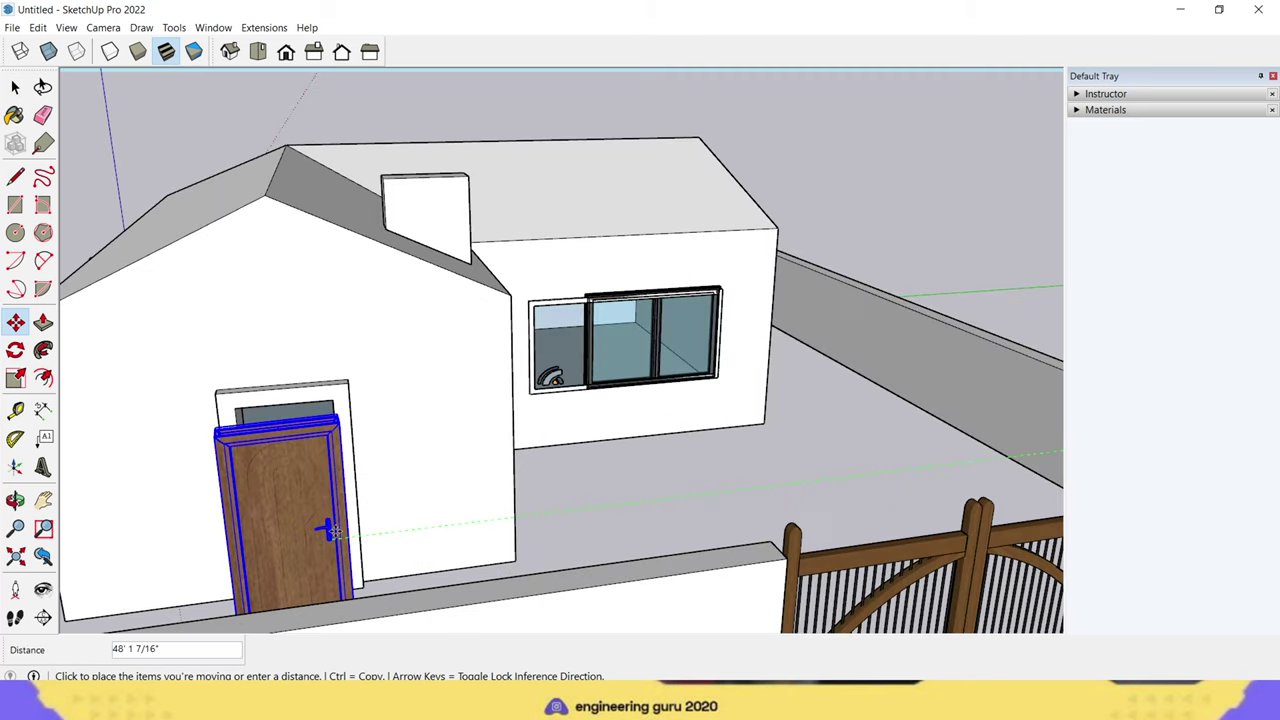
pyautogui.scroll(2, 336, 518)
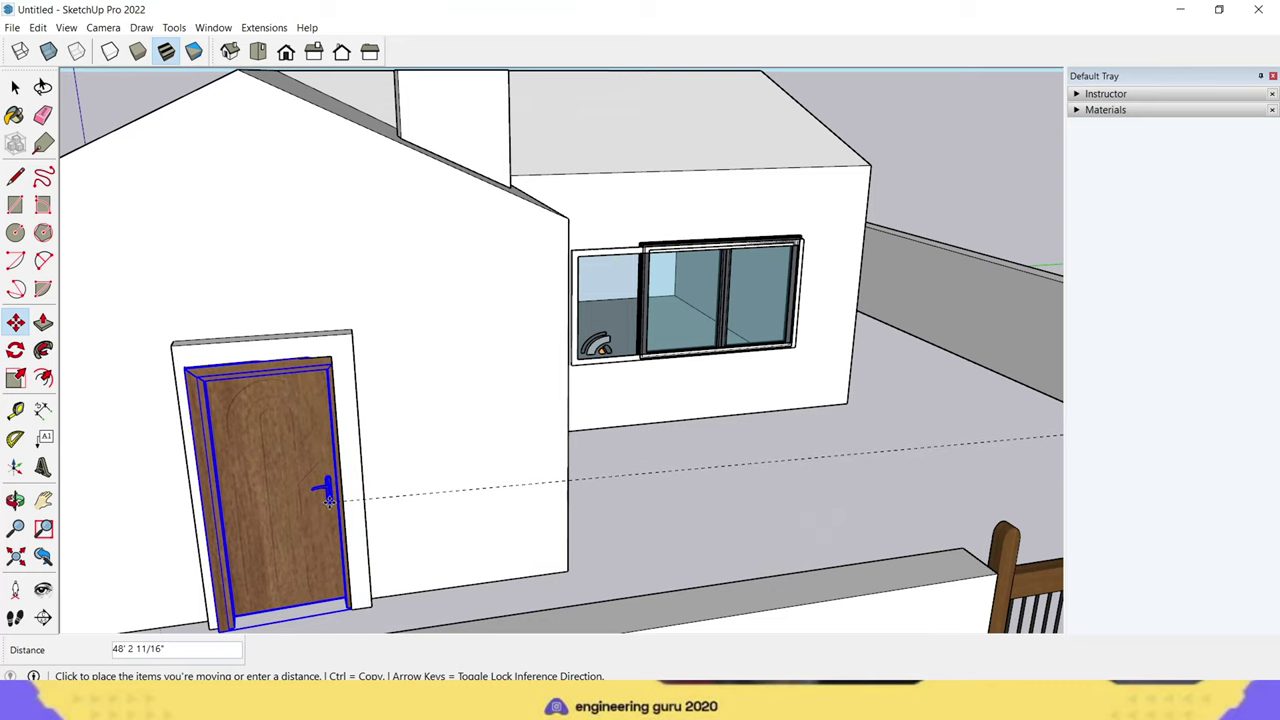
pyautogui.click(329, 500)
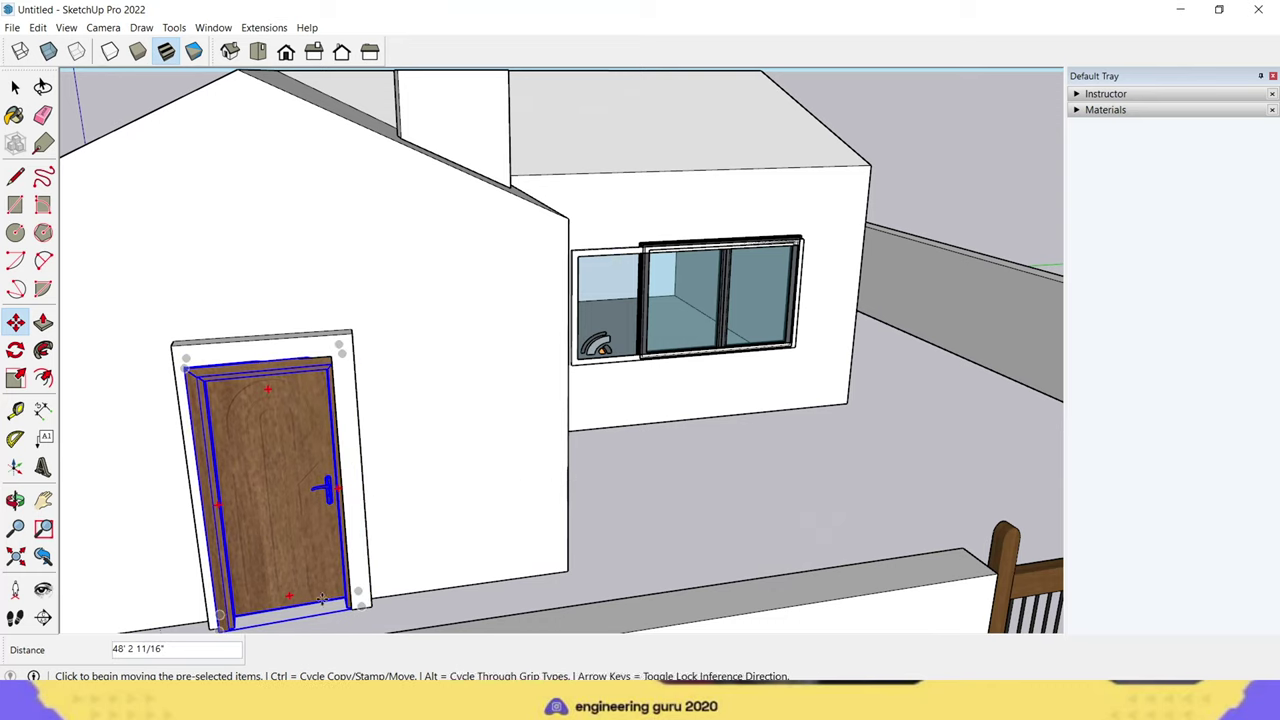
pyautogui.click(15, 87)
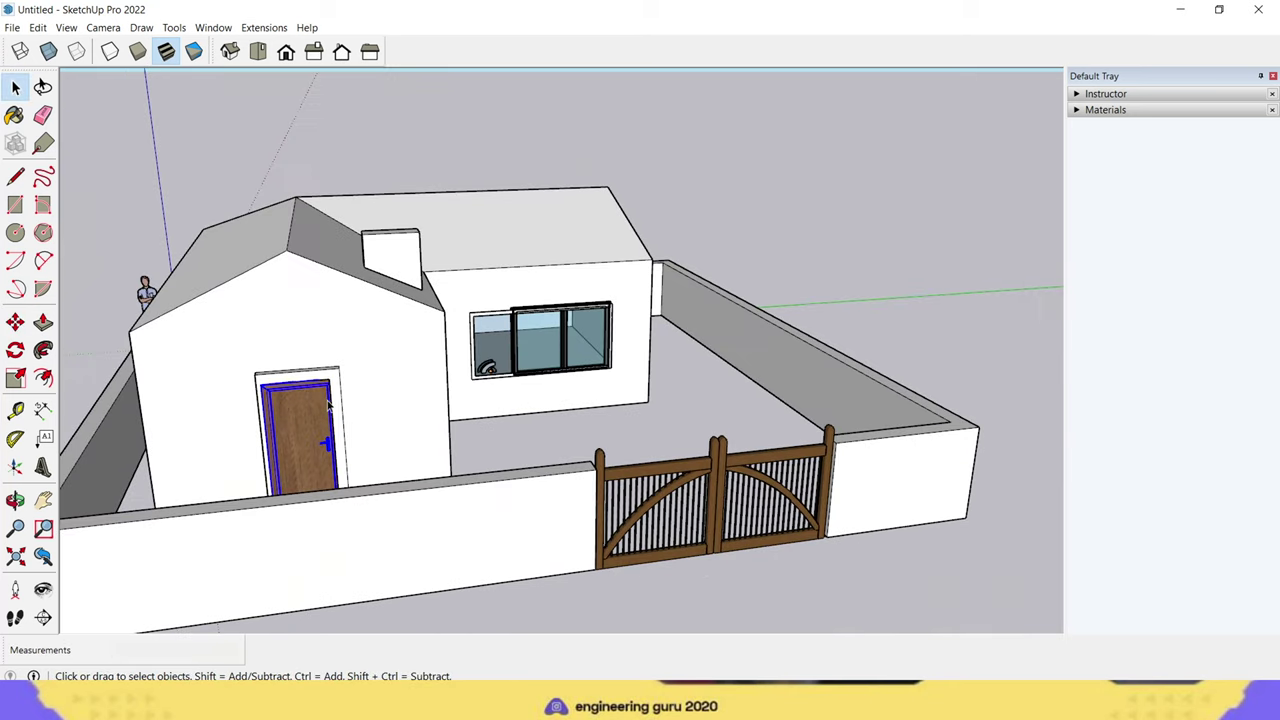
# Step: Orbit around the house and pick the Roofing Tile Spanish material
pyautogui.click(15, 87)
pyautogui.press('o')
pyautogui.moveTo(531, 609)
pyautogui.mouseDown()
pyautogui.moveTo(873, 549)
pyautogui.moveTo(104, 593)
pyautogui.moveTo(480, 594)
pyautogui.mouseUp()
pyautogui.press('space')
pyautogui.scroll(-3, 480, 594)
pyautogui.scroll(2, 280, 516)
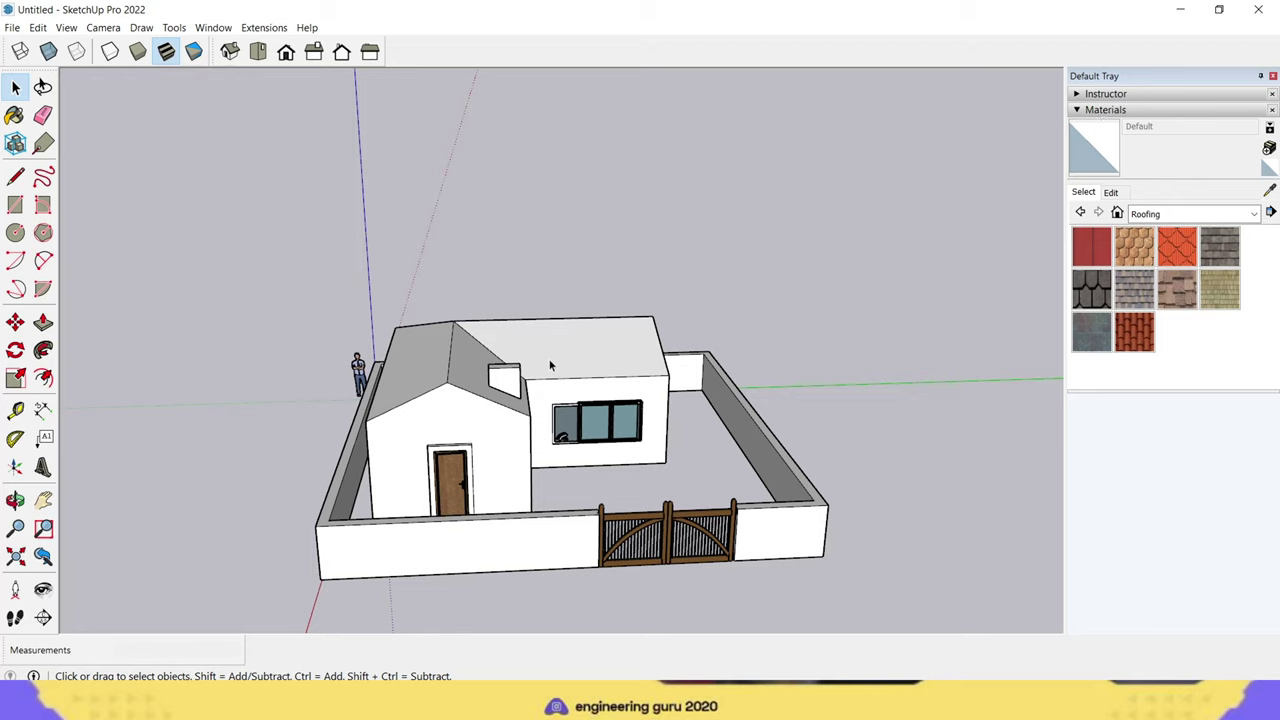
pyautogui.click(1136, 340)
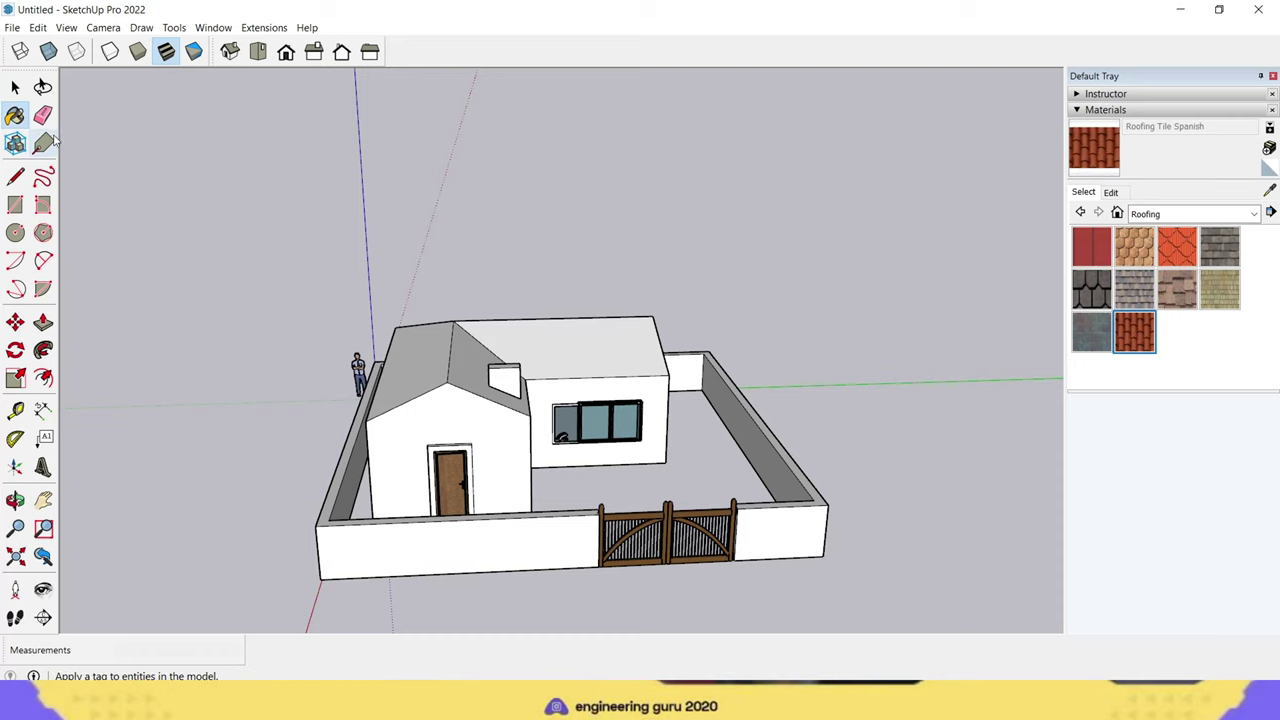
# Step: Paint the right, middle and left roof slopes with Roofing Tile Spanish
pyautogui.click(588, 344)
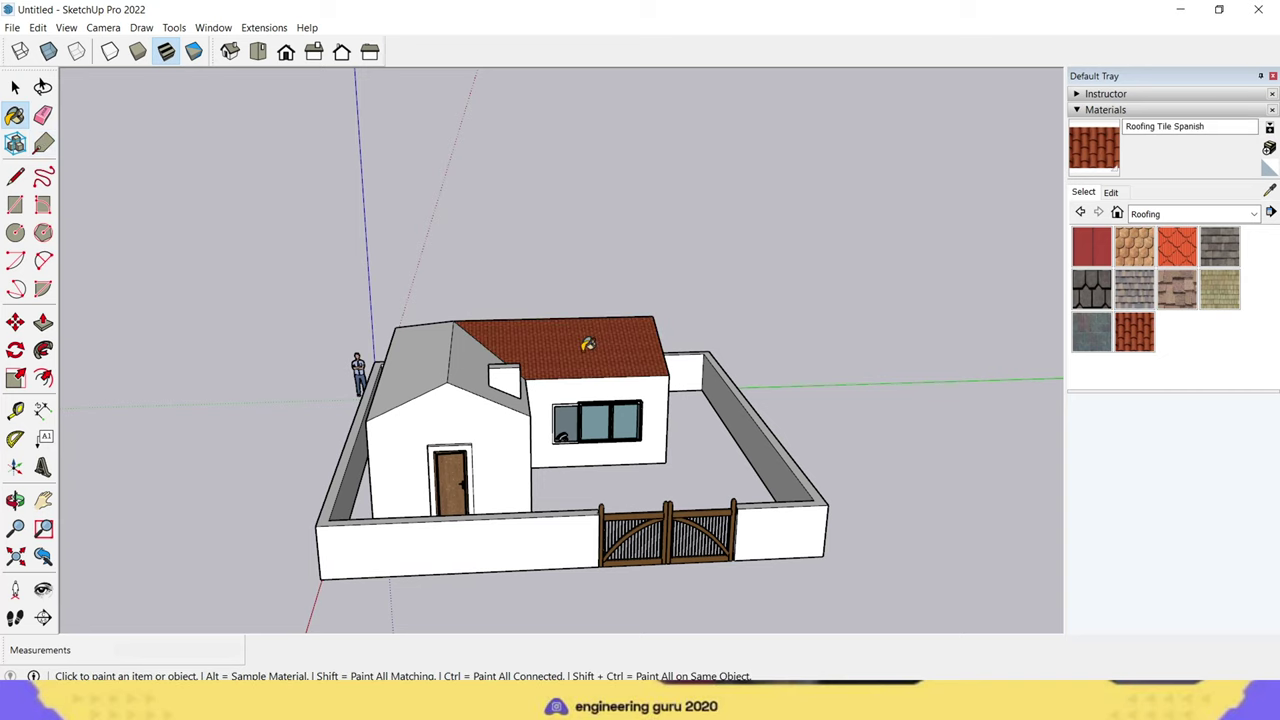
pyautogui.click(455, 360)
pyautogui.click(438, 348)
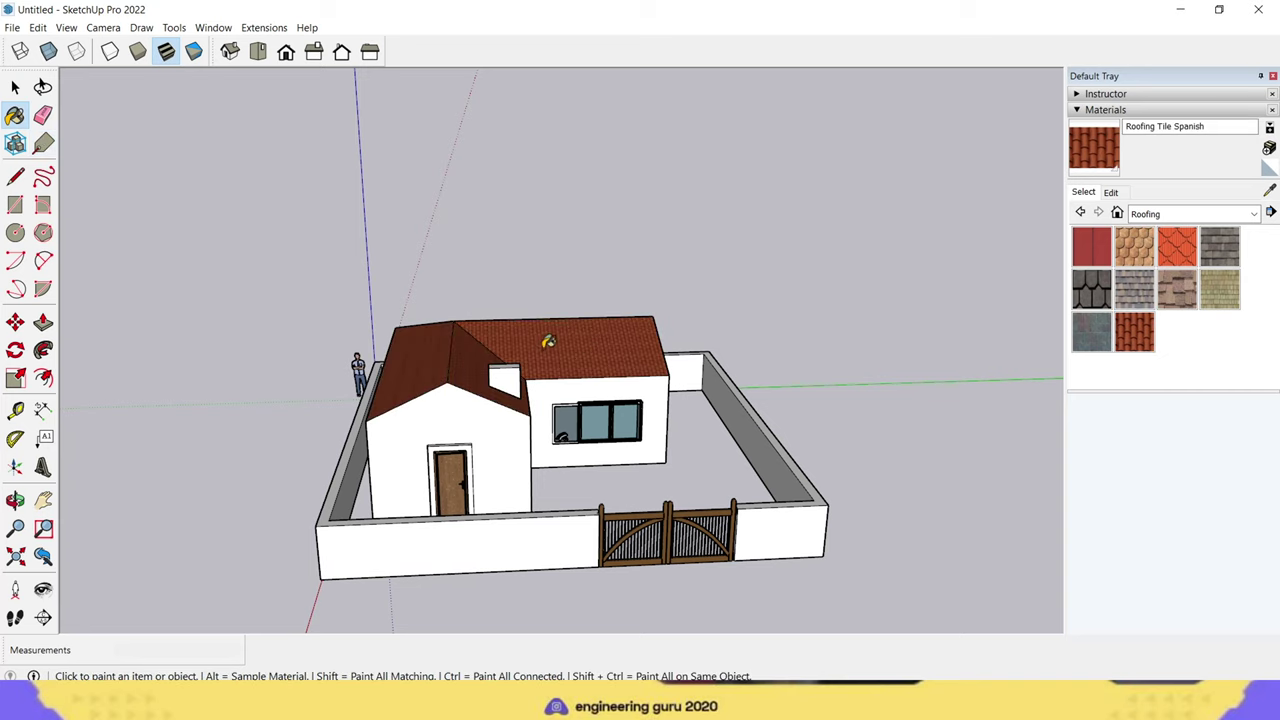
pyautogui.moveTo(545, 340)
pyautogui.mouseDown(button='middle')
pyautogui.moveTo(229, 509)
pyautogui.moveTo(675, 302)
pyautogui.mouseUp(button='middle')
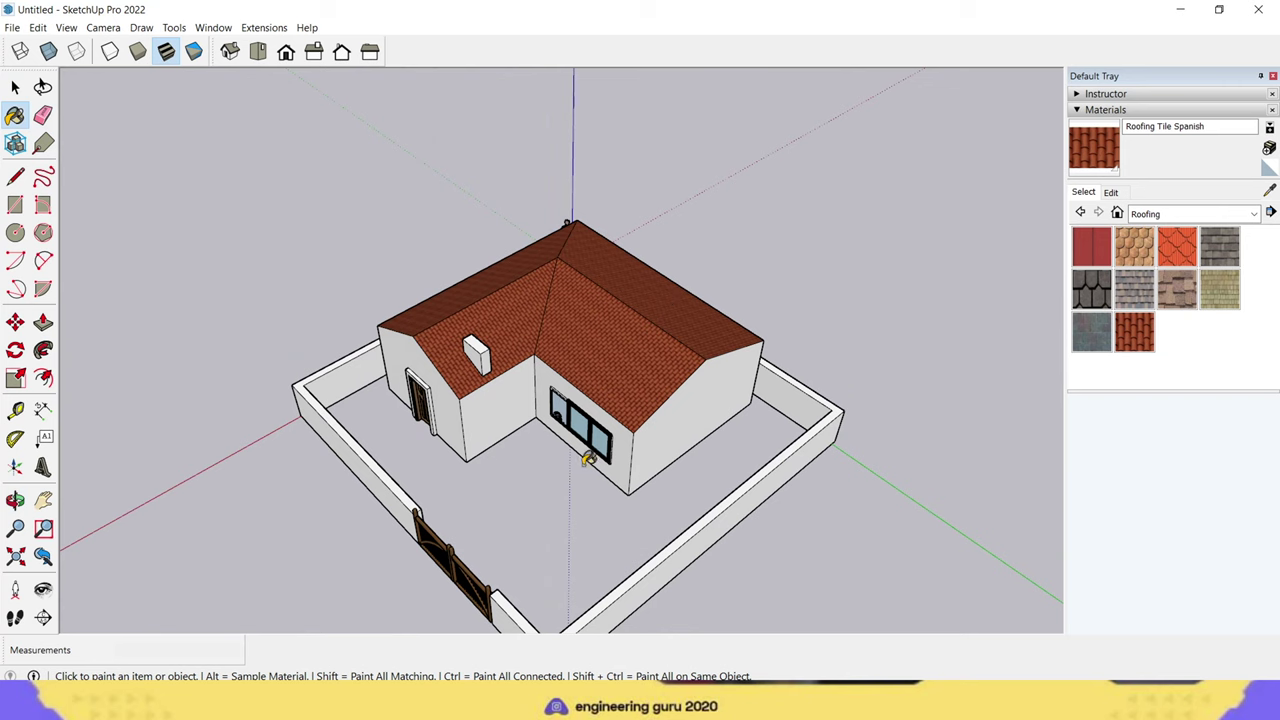
pyautogui.moveTo(589, 458)
pyautogui.mouseDown(button='middle')
pyautogui.moveTo(1044, 349)
pyautogui.moveTo(836, 386)
pyautogui.mouseUp(button='middle')
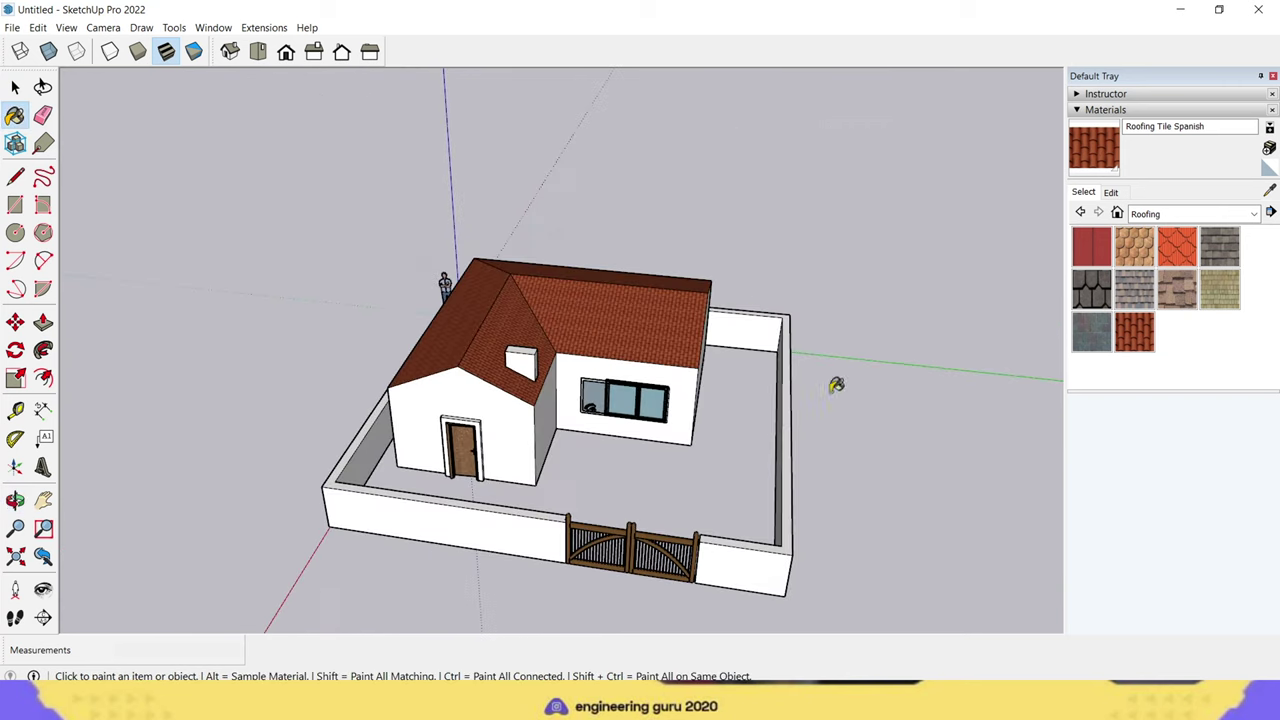
pyautogui.click(1080, 212)
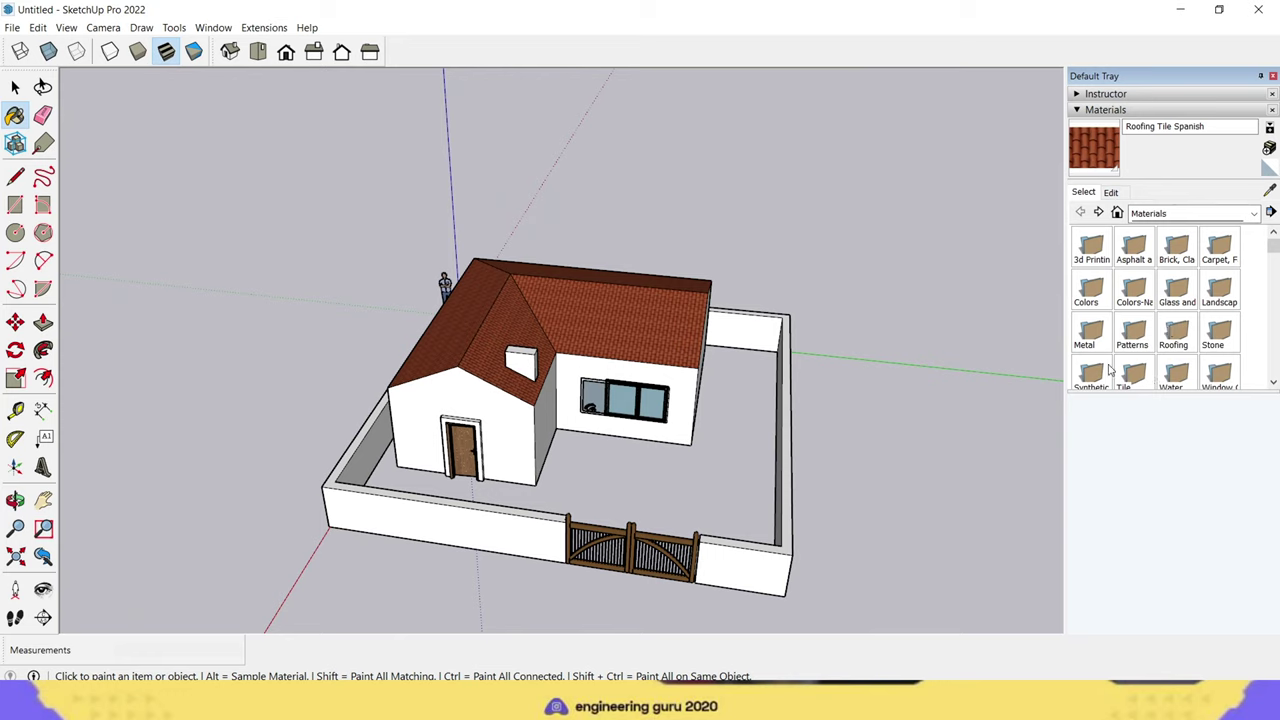
# Step: Choose Brick Tumbled from the Brick, Cladding and Siding materials
pyautogui.click(1170, 255)
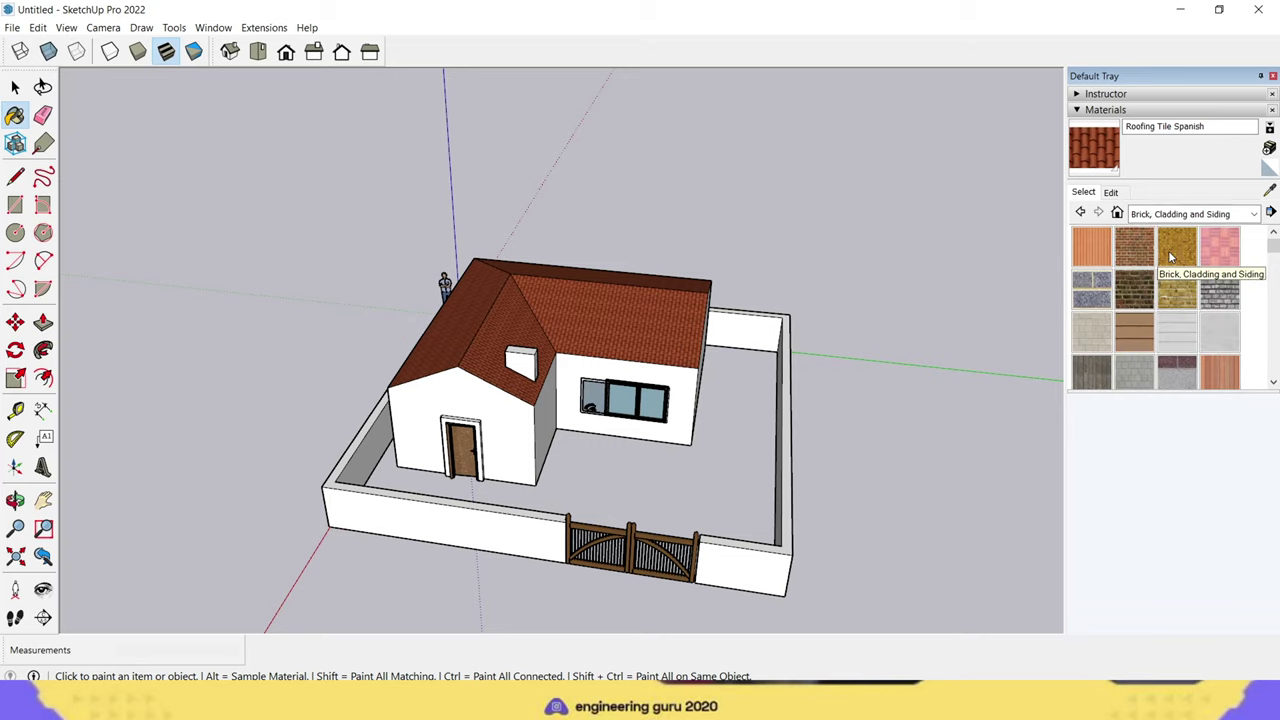
pyautogui.scroll(-5, 1182, 335)
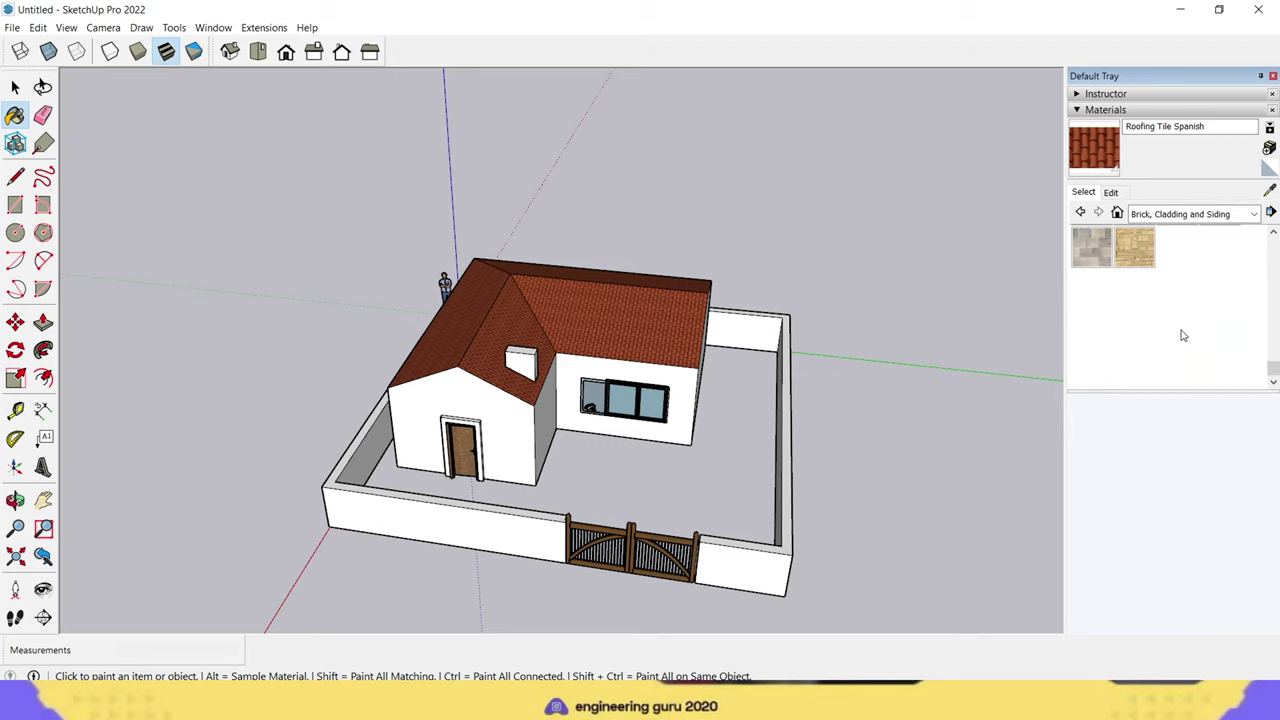
pyautogui.scroll(3, 1182, 335)
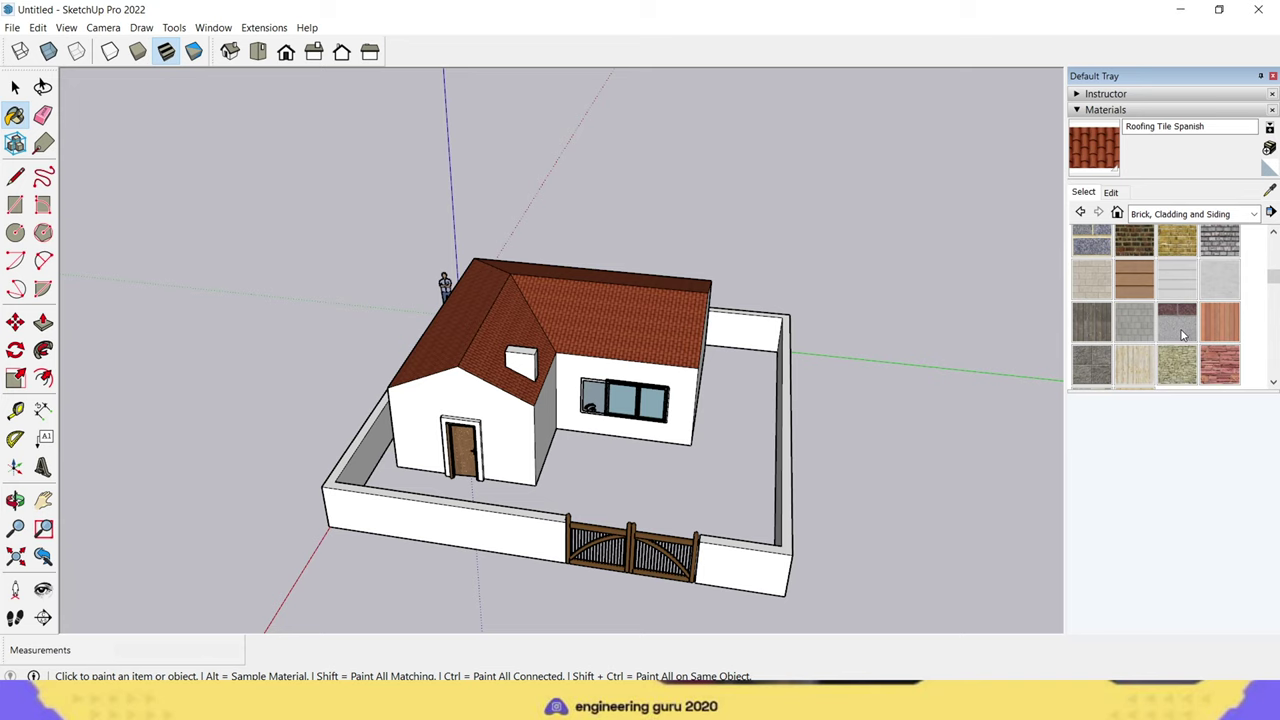
pyautogui.scroll(2, 1182, 335)
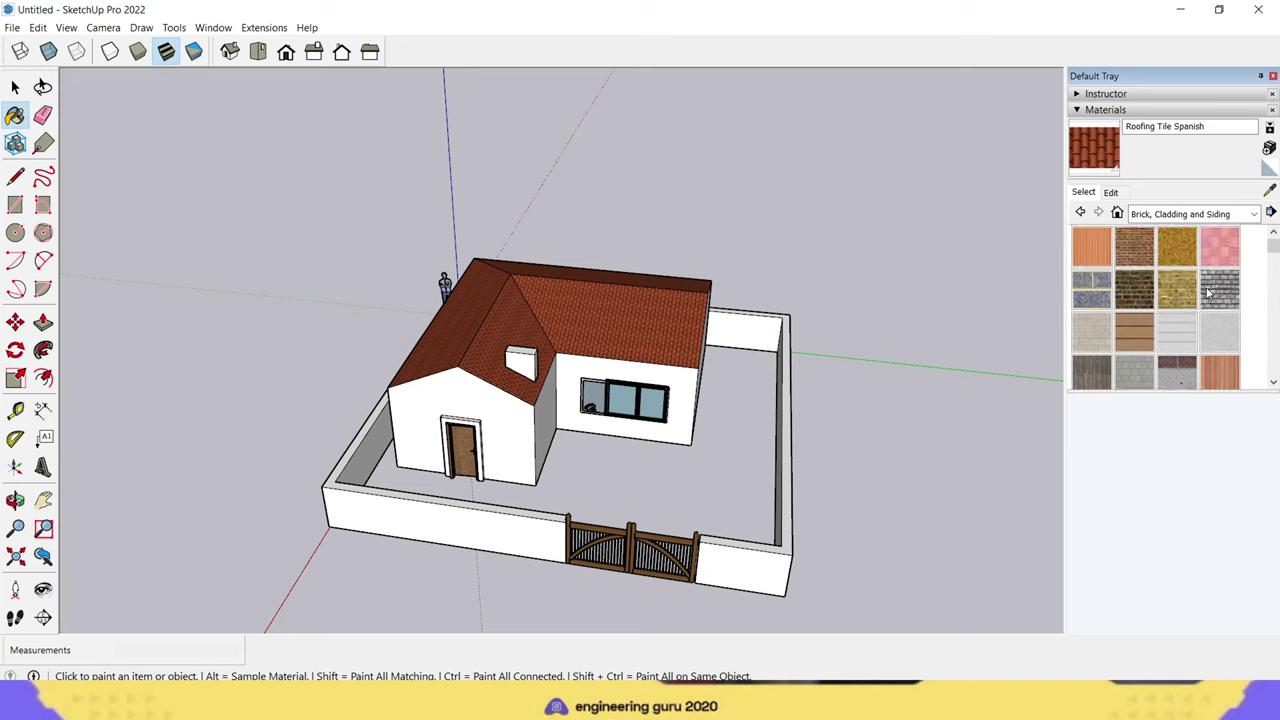
pyautogui.click(1207, 292)
# Step: Paint the window wall, front gable, side wall and both end walls with Brick Tumbled
pyautogui.click(683, 413)
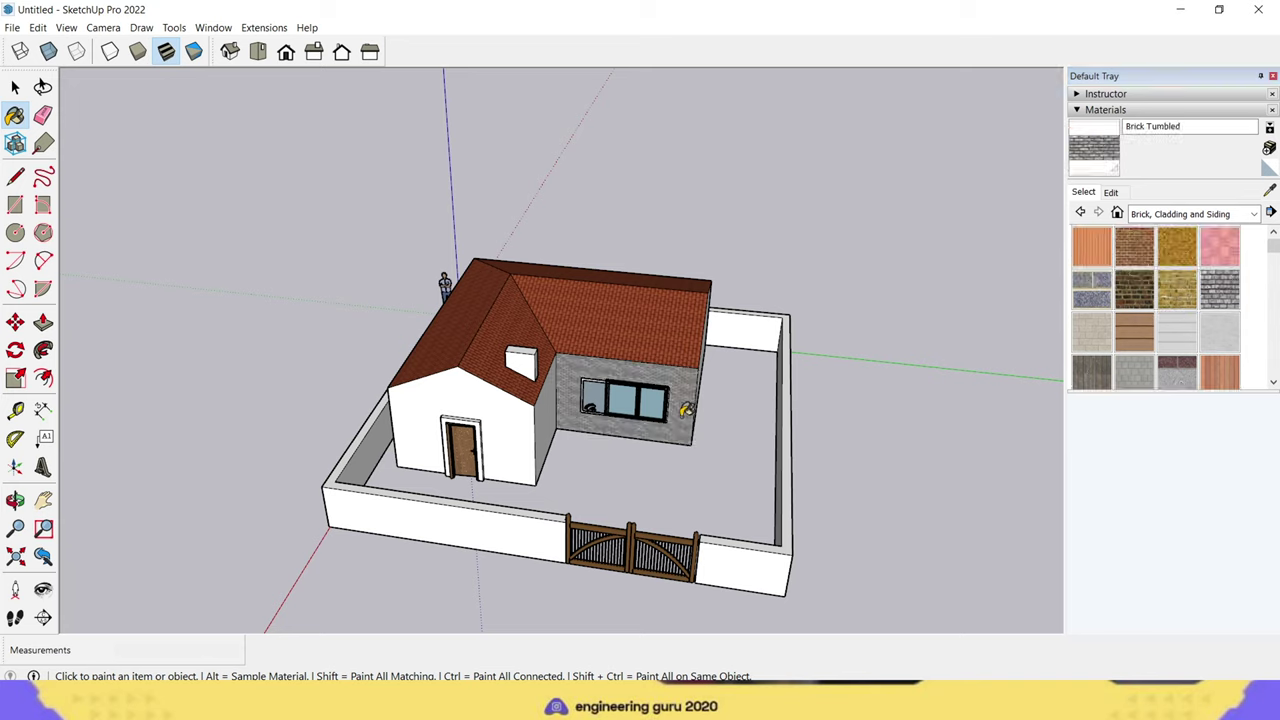
pyautogui.click(488, 421)
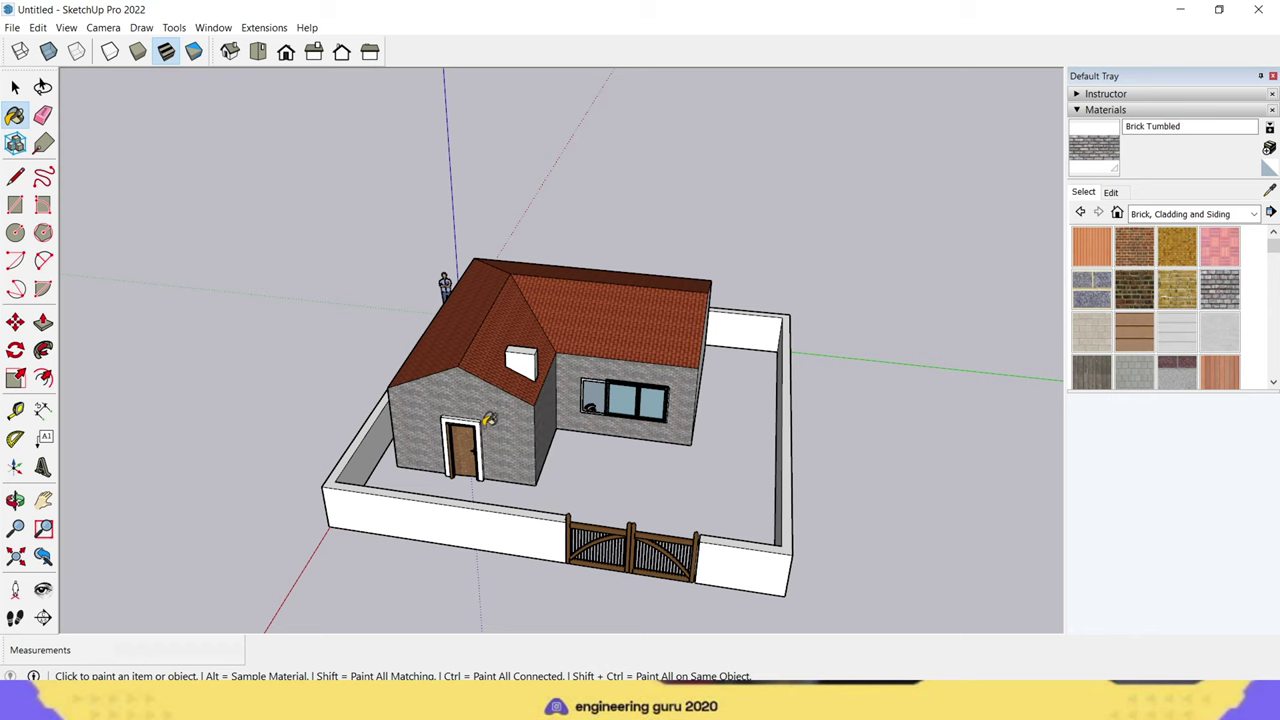
pyautogui.moveTo(408, 432)
pyautogui.mouseDown(button='middle')
pyautogui.moveTo(335, 471)
pyautogui.moveTo(720, 423)
pyautogui.mouseUp(button='middle')
pyautogui.click(440, 422)
pyautogui.click(445, 418)
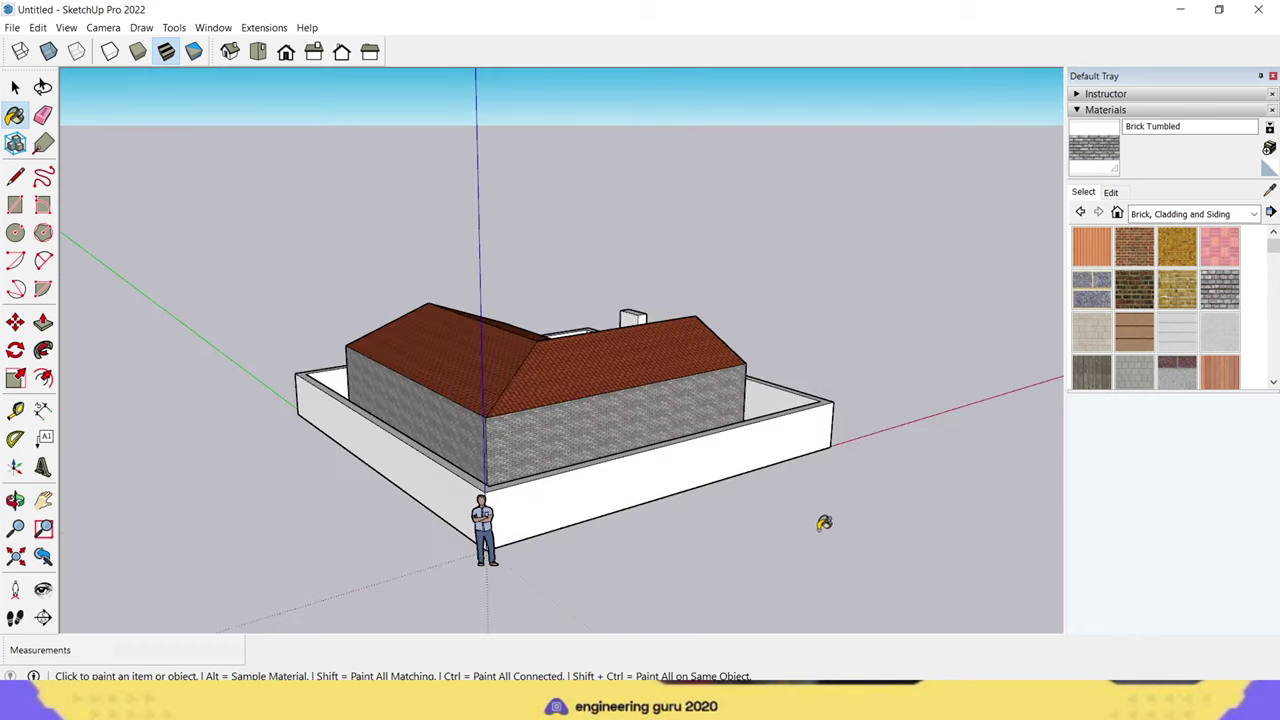
pyautogui.moveTo(824, 522); pyautogui.dragTo(129, 606, button='middle')
pyautogui.moveTo(680, 517); pyautogui.dragTo(369, 556, button='middle')
pyautogui.click(678, 378)
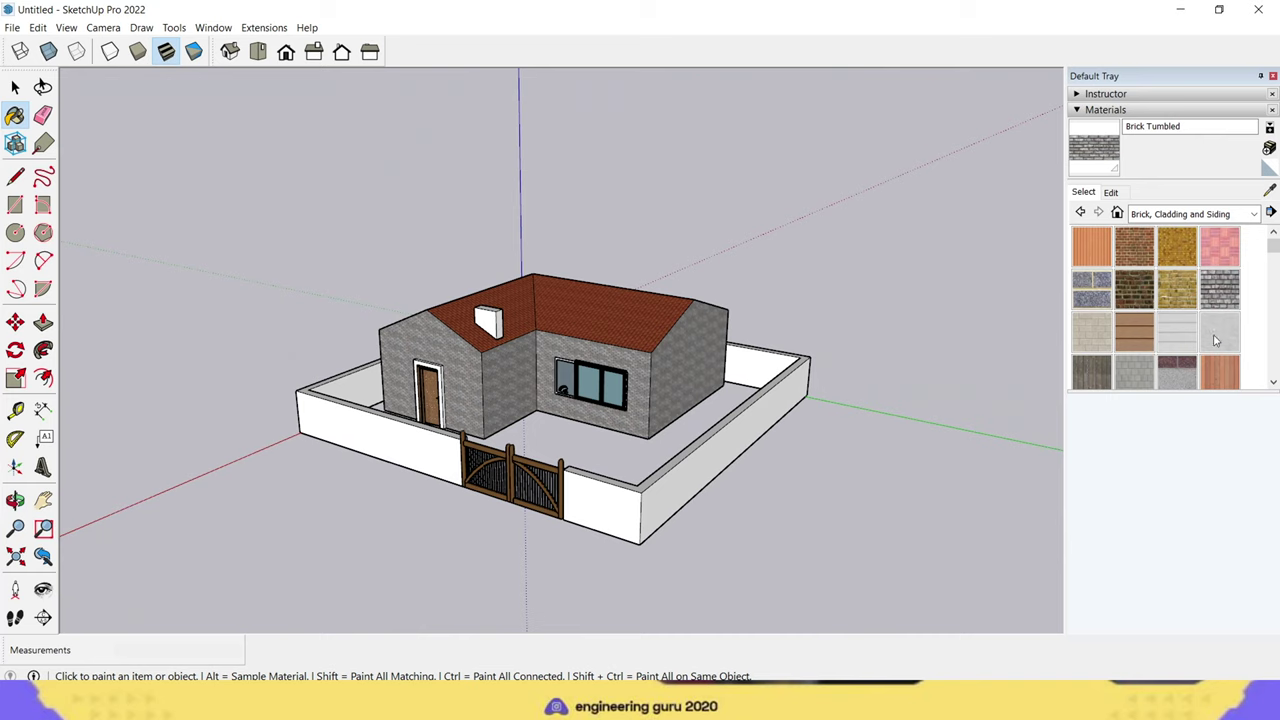
# Step: Paint the right, front-left and front-right boundary wall outer faces with Brick Antique 01
pyautogui.click(1136, 248)
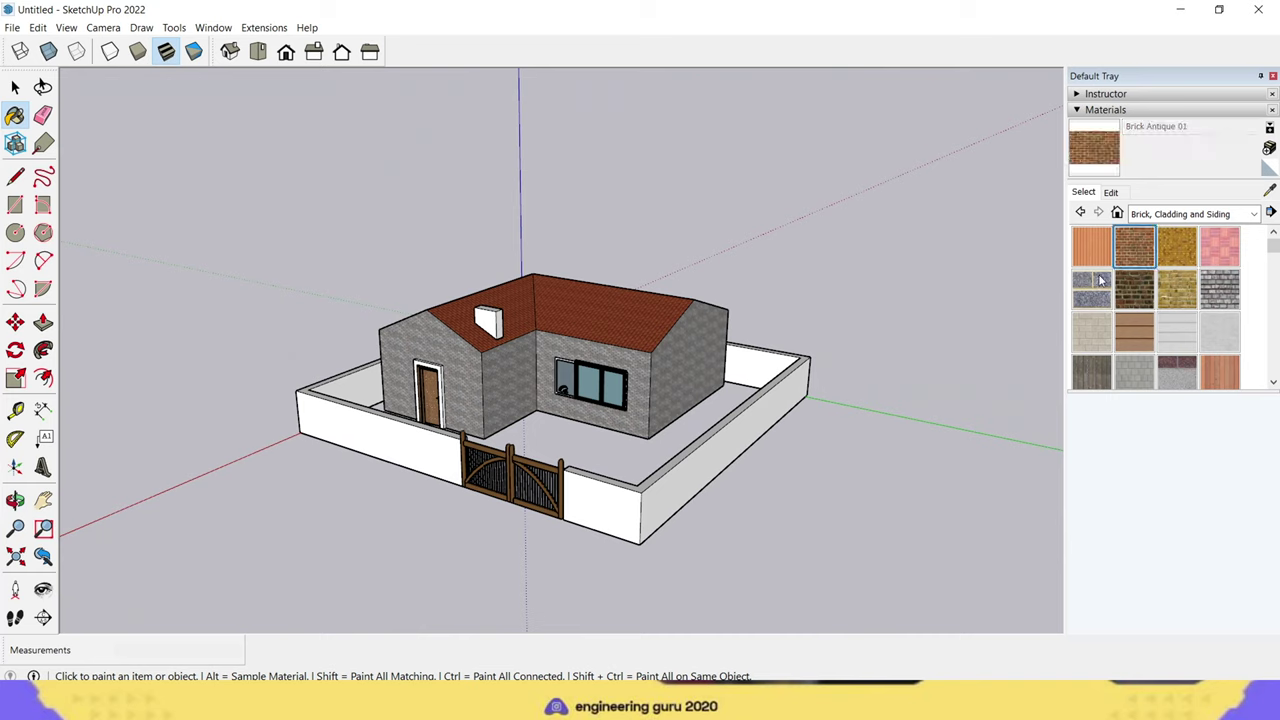
pyautogui.click(684, 478)
pyautogui.click(600, 504)
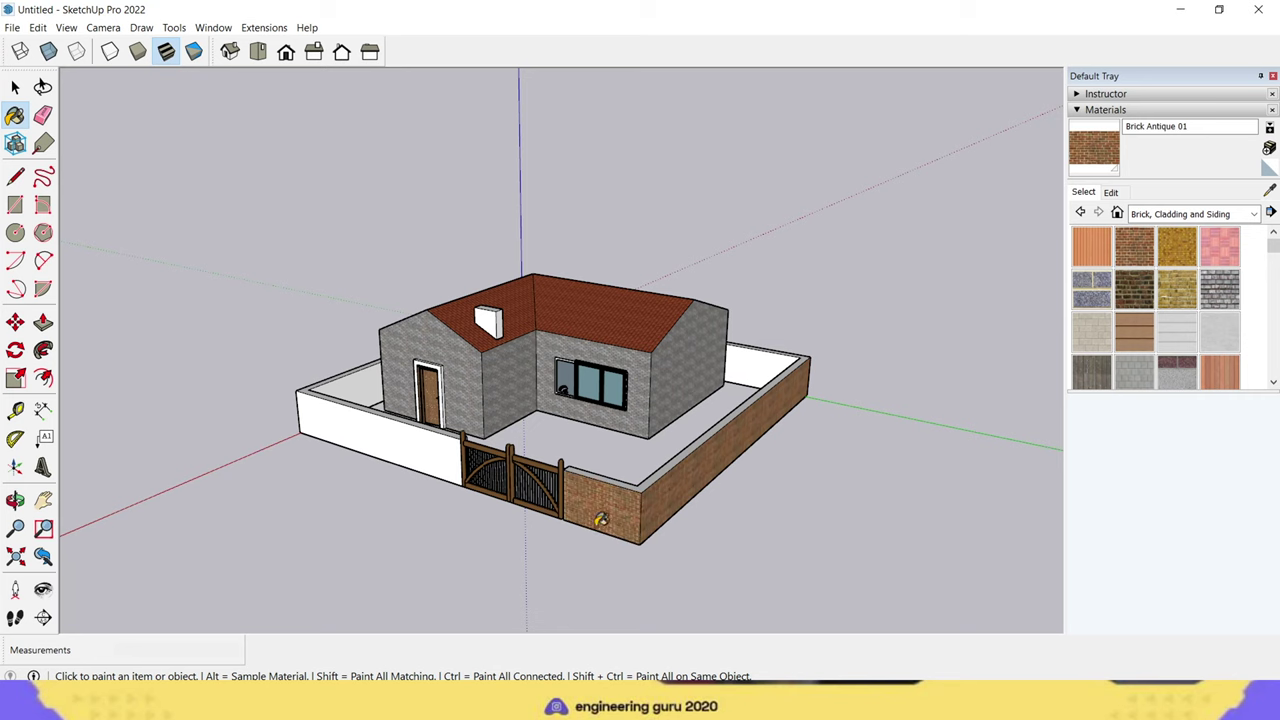
pyautogui.click(396, 458)
pyautogui.moveTo(374, 517); pyautogui.dragTo(560, 507, button='middle')
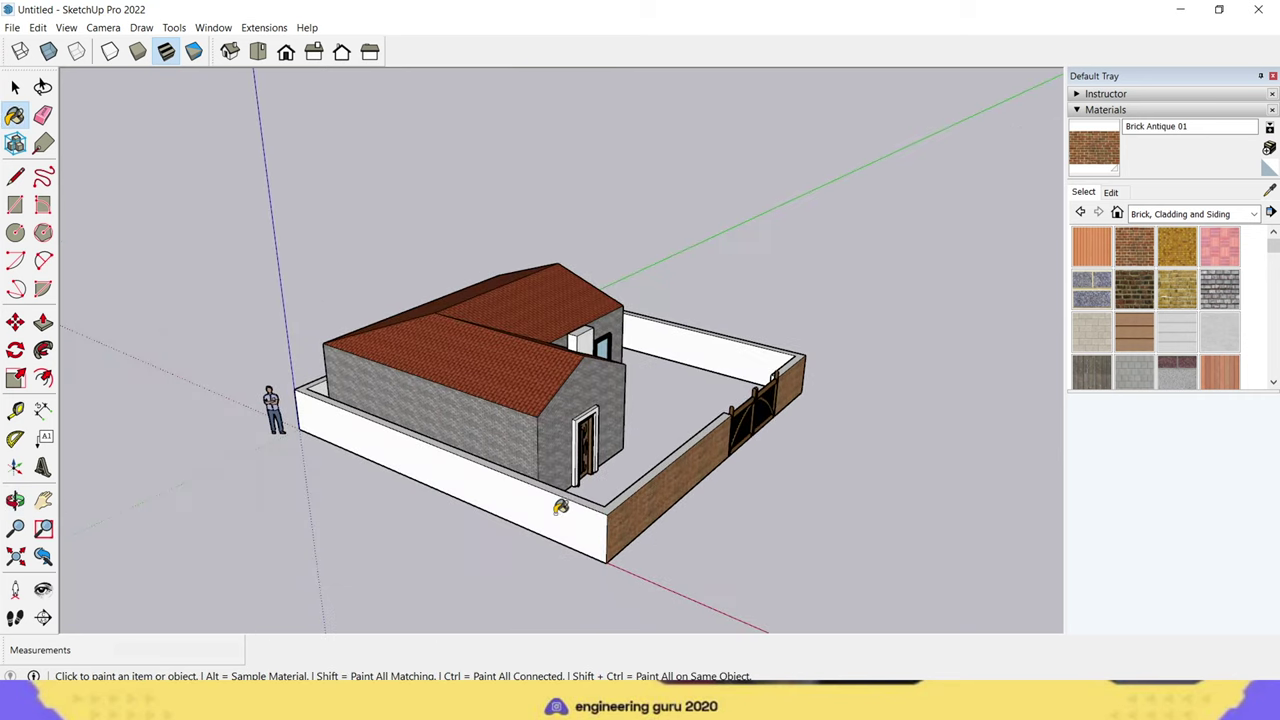
pyautogui.click(560, 507)
pyautogui.moveTo(380, 537)
pyautogui.mouseDown(button='middle')
pyautogui.moveTo(923, 523)
pyautogui.moveTo(771, 540)
pyautogui.mouseUp(button='middle')
pyautogui.click(580, 525)
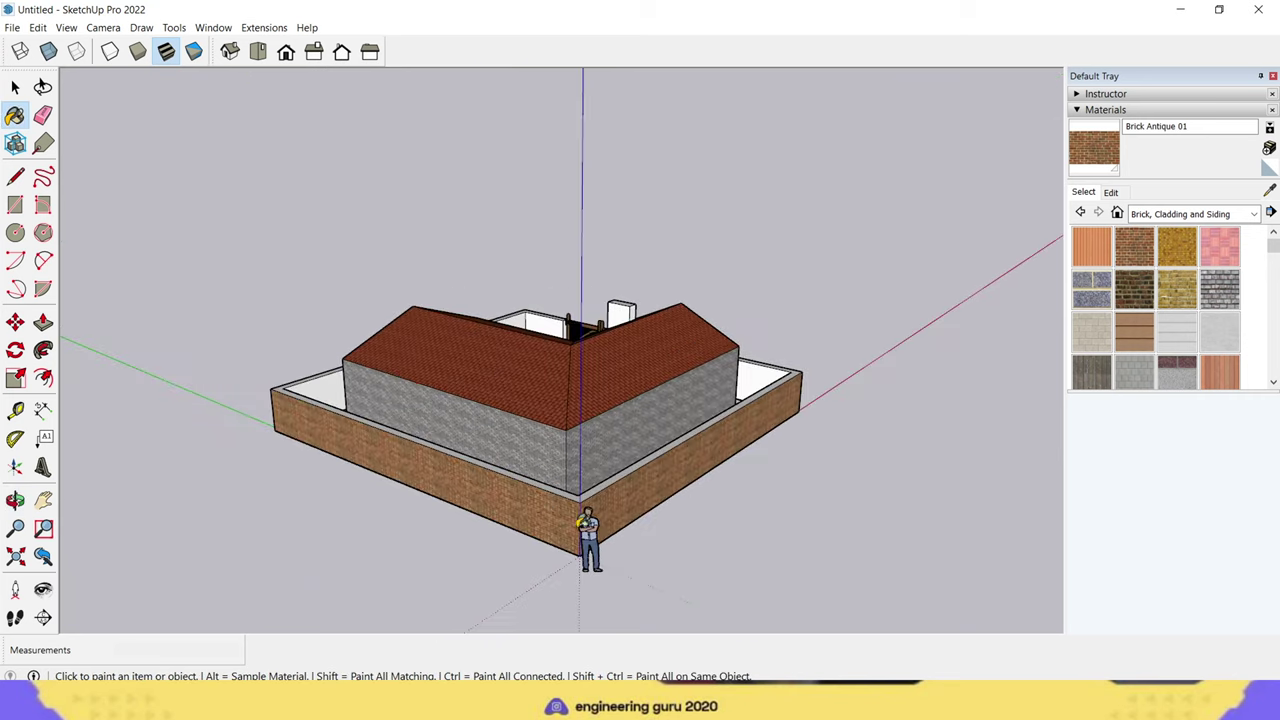
# Step: Paint the boundary wall's top and inner faces with Brick Antique 01
pyautogui.moveTo(870, 570); pyautogui.dragTo(257, 594, button='middle')
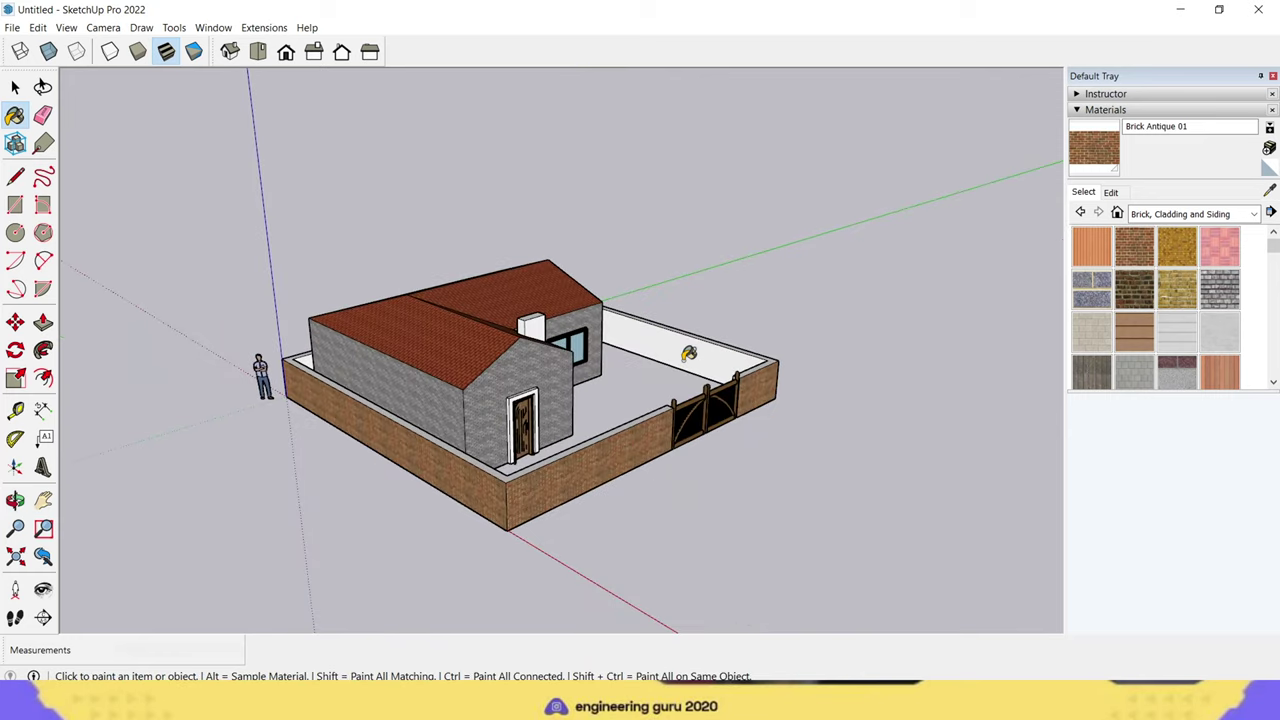
pyautogui.moveTo(600, 392)
pyautogui.mouseDown(button='middle')
pyautogui.moveTo(243, 534)
pyautogui.moveTo(279, 466)
pyautogui.mouseUp(button='middle')
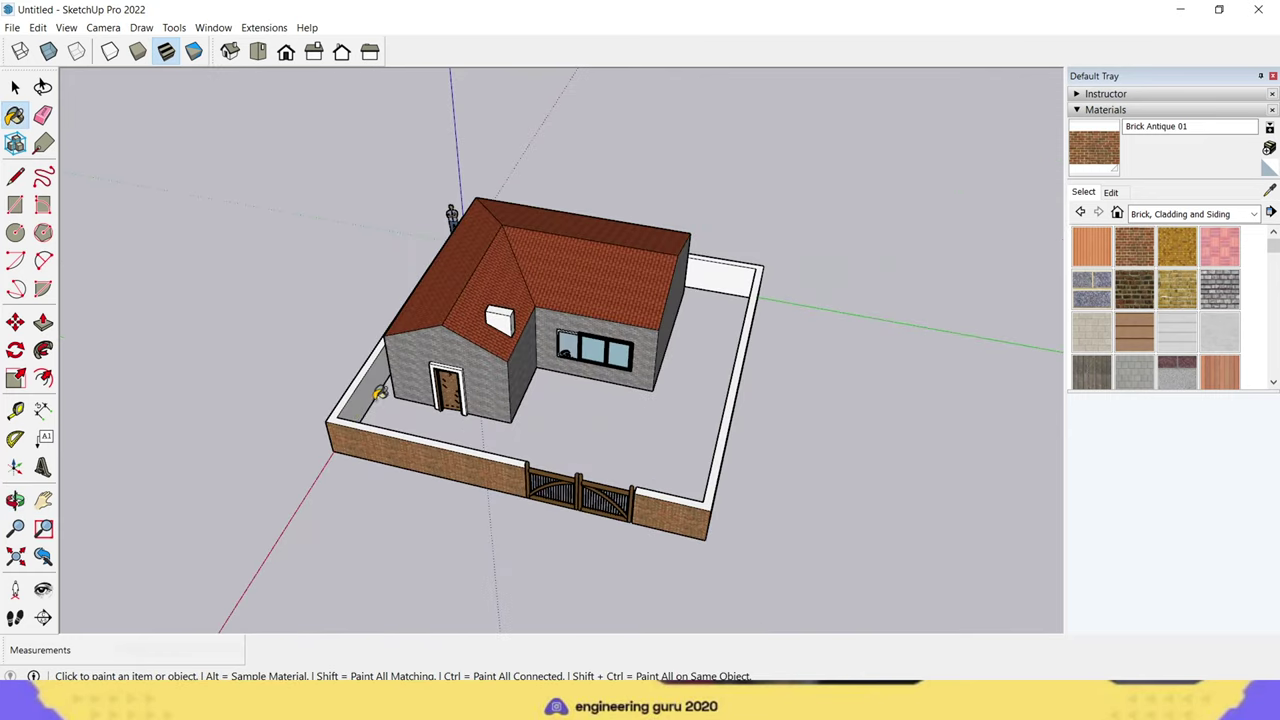
pyautogui.moveTo(610, 455); pyautogui.dragTo(145, 466, button='middle')
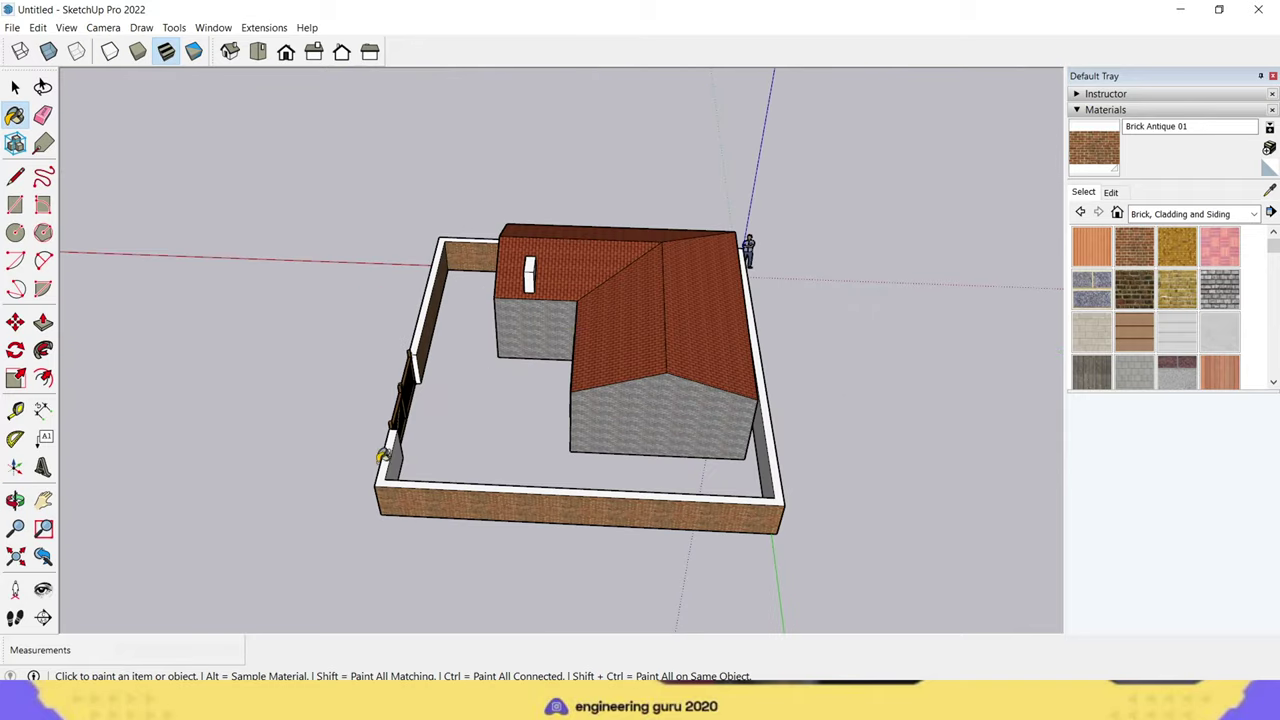
pyautogui.click(769, 449)
pyautogui.keyDown('ctrl'); pyautogui.click(769, 449); pyautogui.keyUp('ctrl')
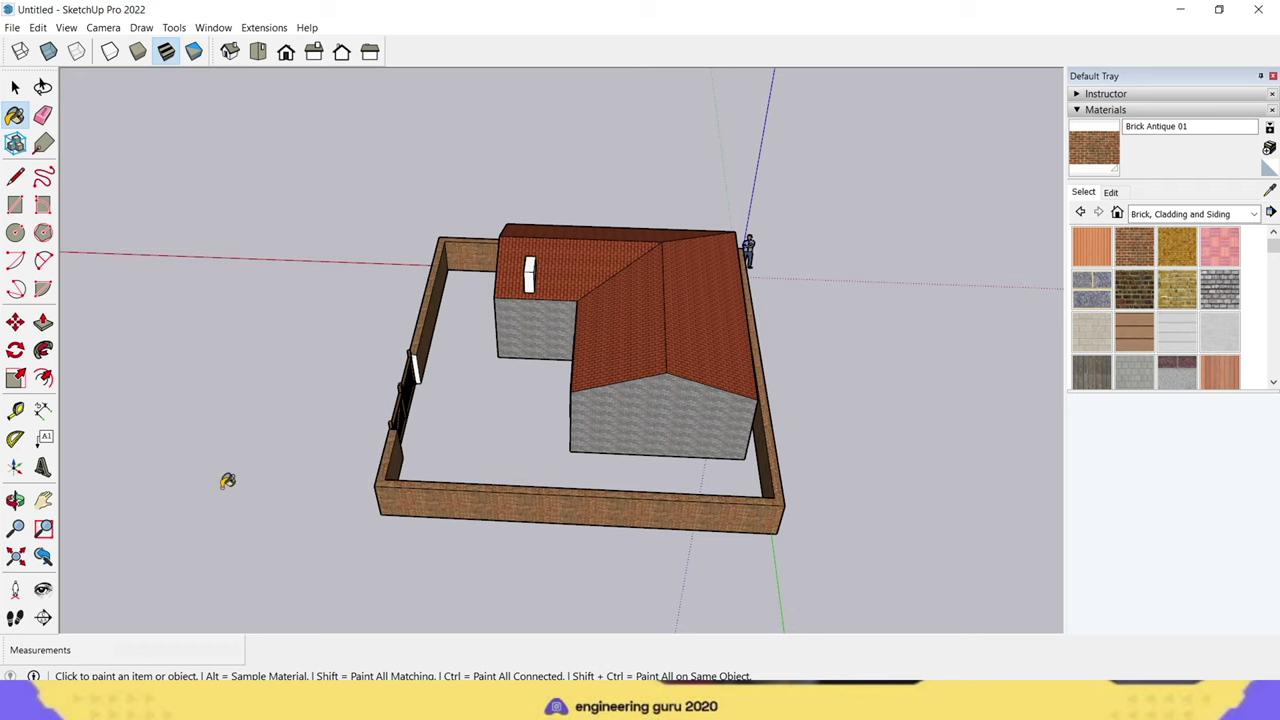
pyautogui.moveTo(228, 481); pyautogui.dragTo(874, 400, button='middle')
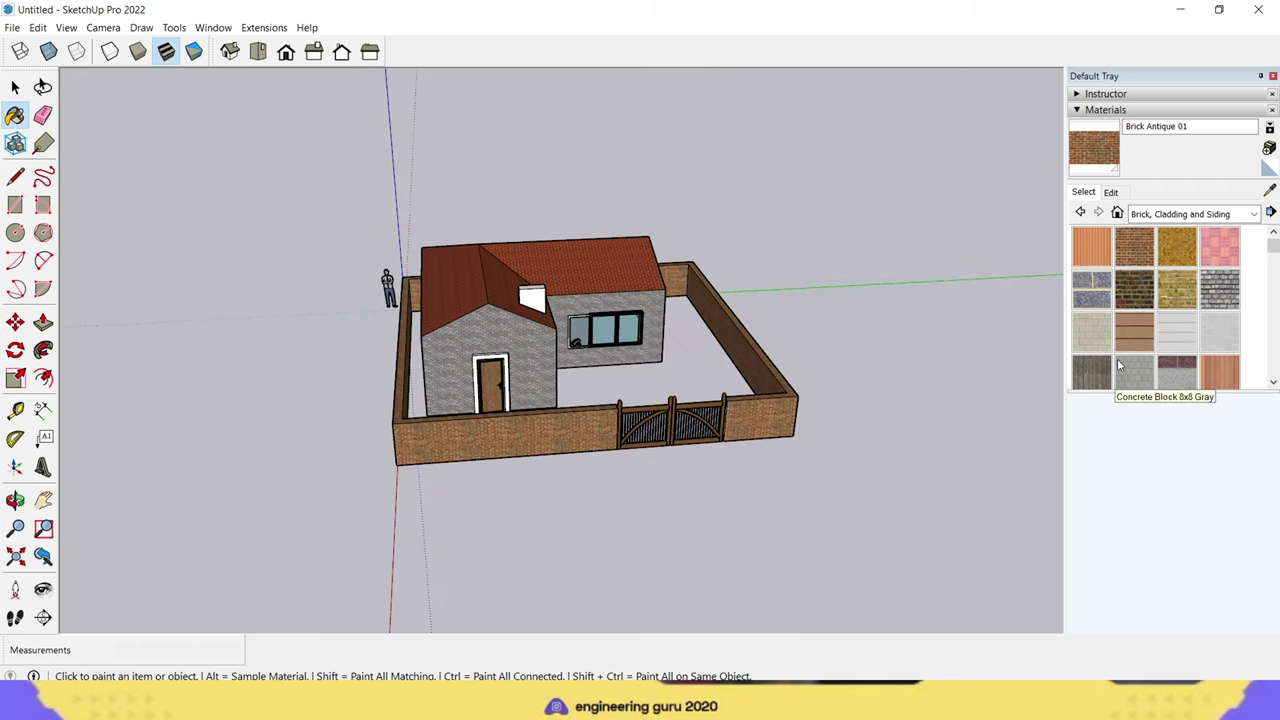
# Step: Select Grass Dark Green from the Landscaping, Fencing and Vegetation collection
pyautogui.click(1080, 212)
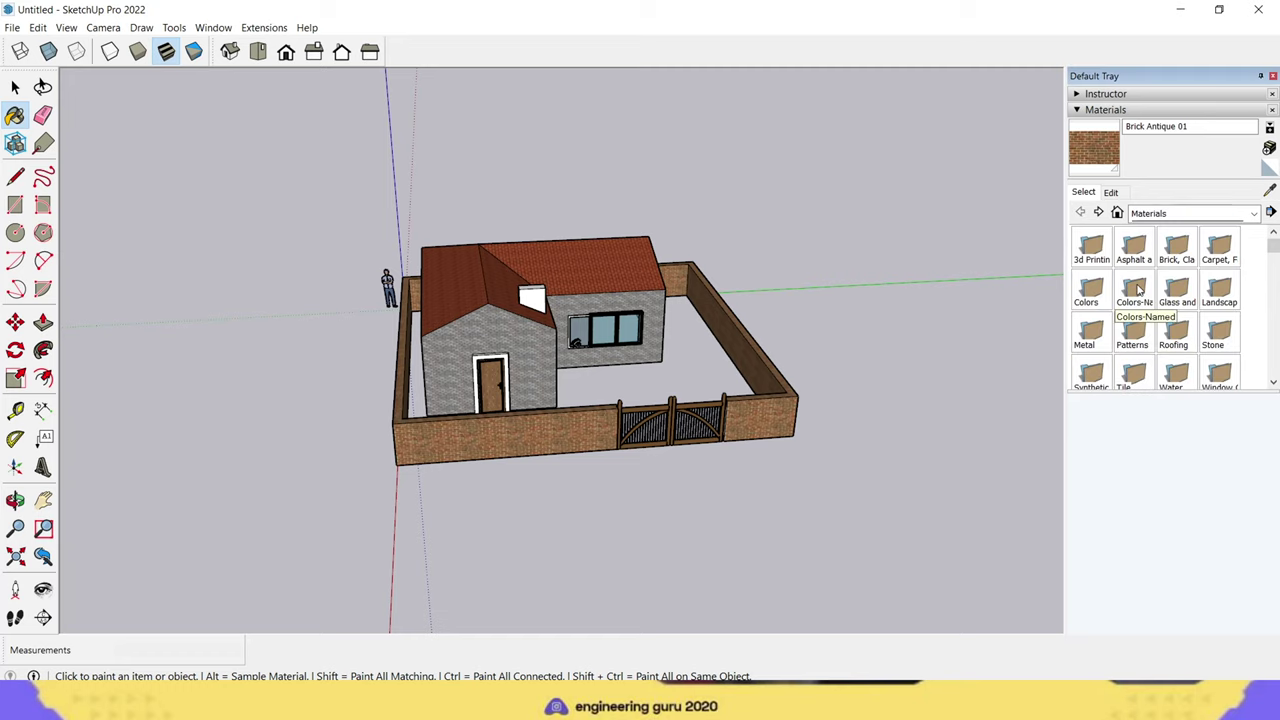
pyautogui.click(1094, 291)
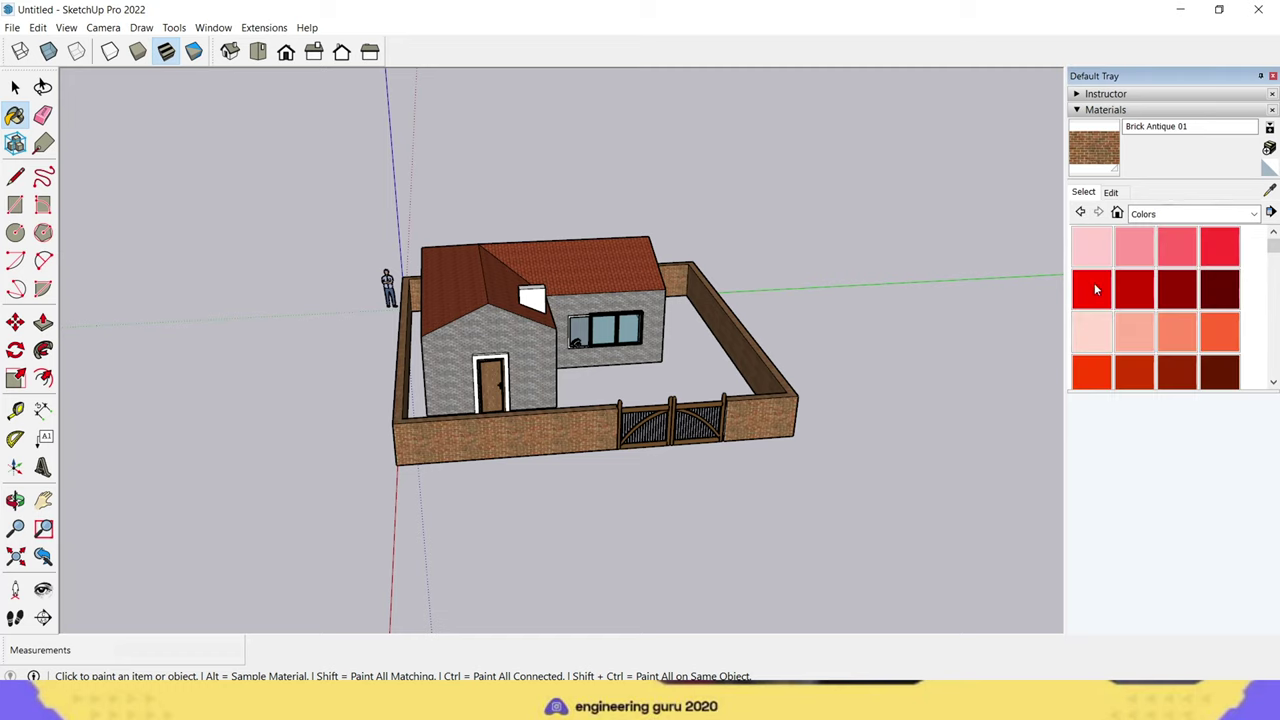
pyautogui.scroll(-5, 1180, 385)
pyautogui.scroll(-5, 1171, 390)
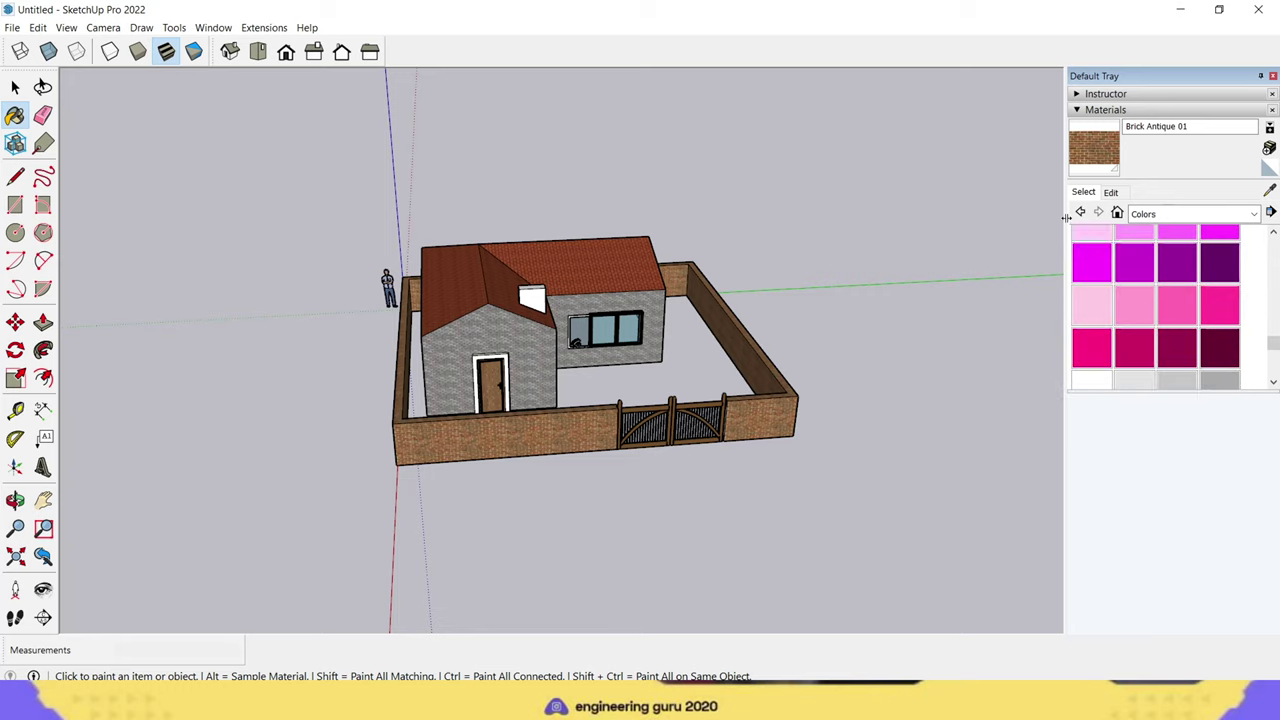
pyautogui.click(1080, 214)
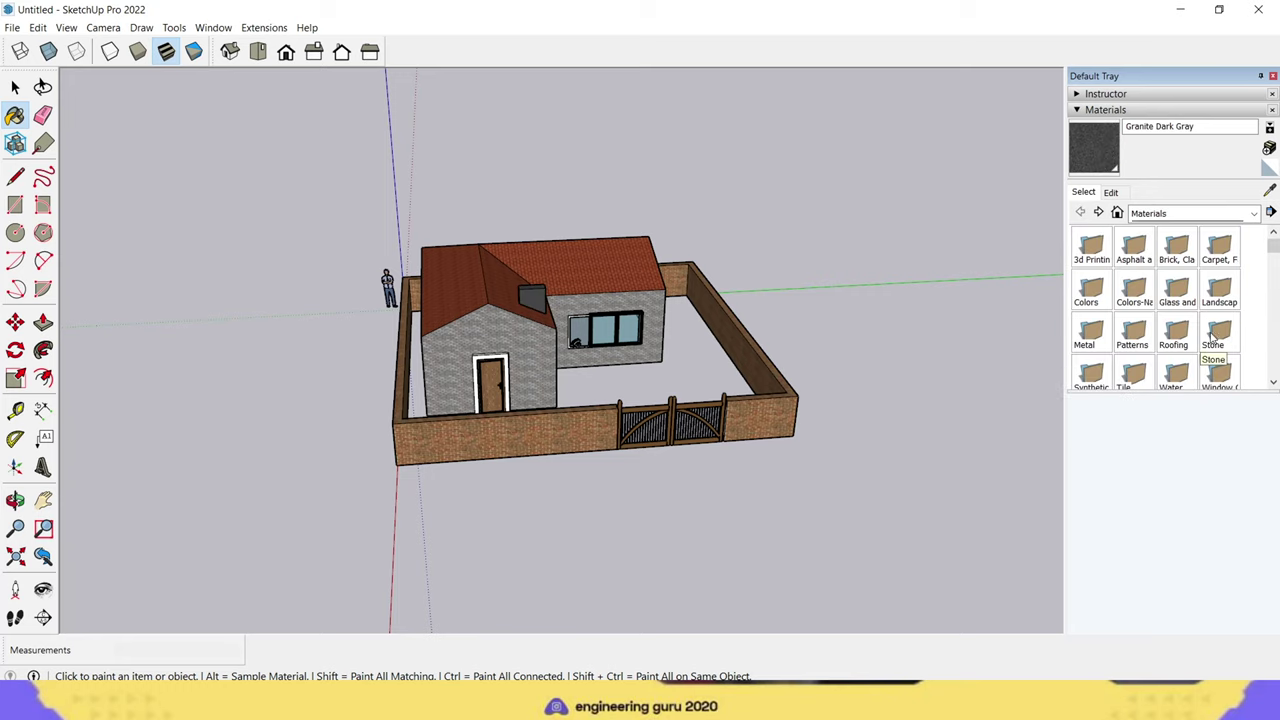
pyautogui.click(1214, 294)
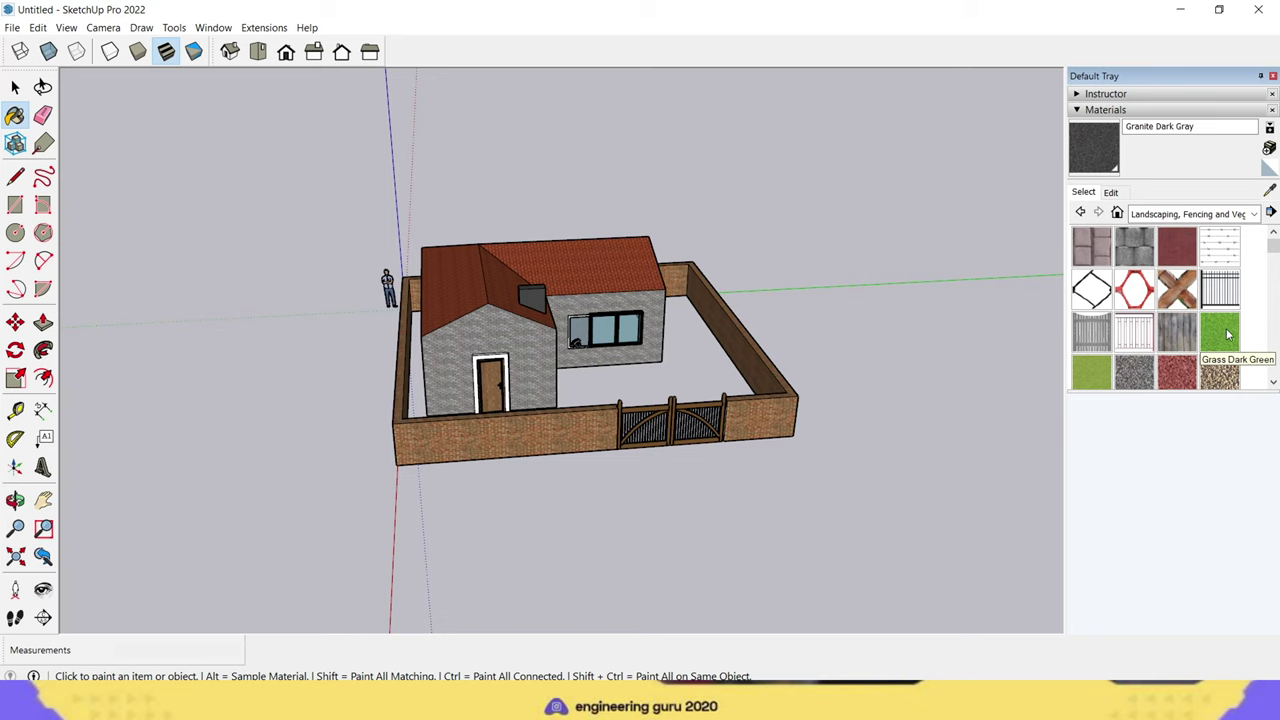
pyautogui.click(1222, 330)
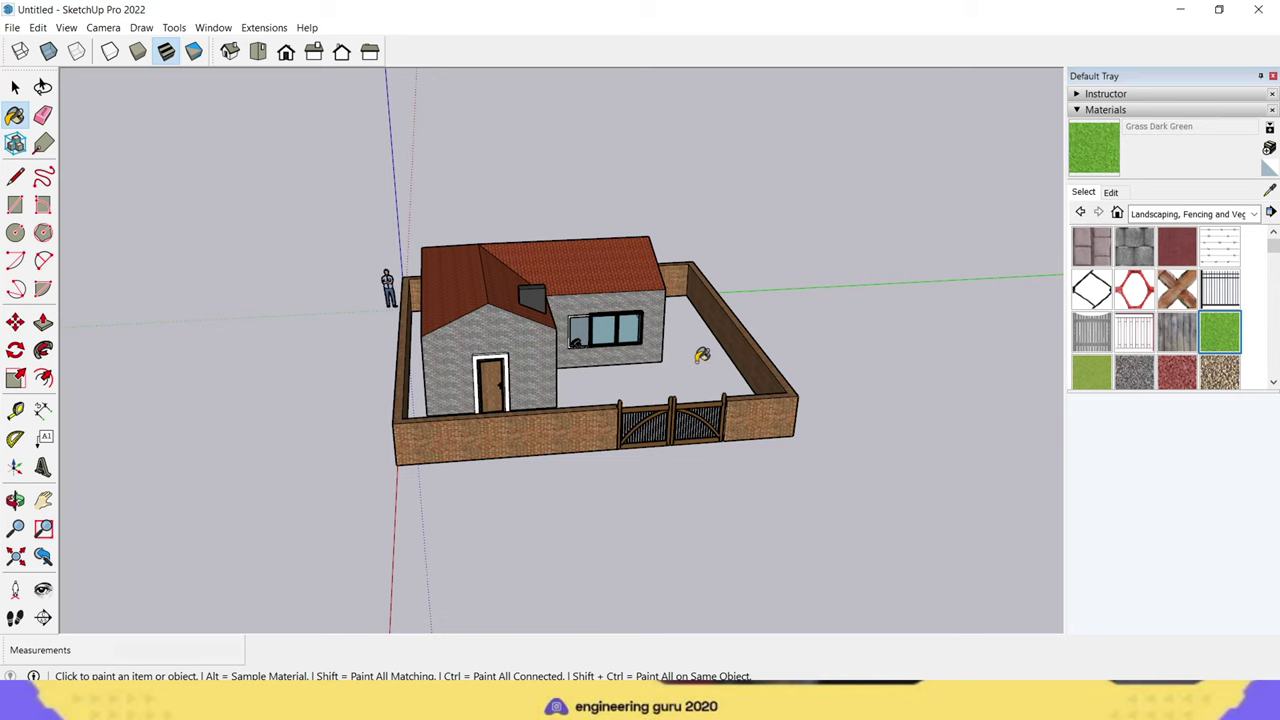
pyautogui.moveTo(702, 355)
pyautogui.mouseDown(button='middle')
pyautogui.moveTo(640, 549)
pyautogui.moveTo(649, 372)
pyautogui.moveTo(746, 117)
pyautogui.mouseUp(button='middle')
pyautogui.moveTo(689, 594)
pyautogui.mouseDown(button='middle')
pyautogui.moveTo(777, 255)
pyautogui.moveTo(651, 537)
pyautogui.moveTo(594, 623)
pyautogui.mouseUp(button='middle')
pyautogui.moveTo(263, 466)
pyautogui.mouseDown(button='middle')
pyautogui.moveTo(268, 261)
pyautogui.moveTo(283, 286)
pyautogui.mouseUp(button='middle')
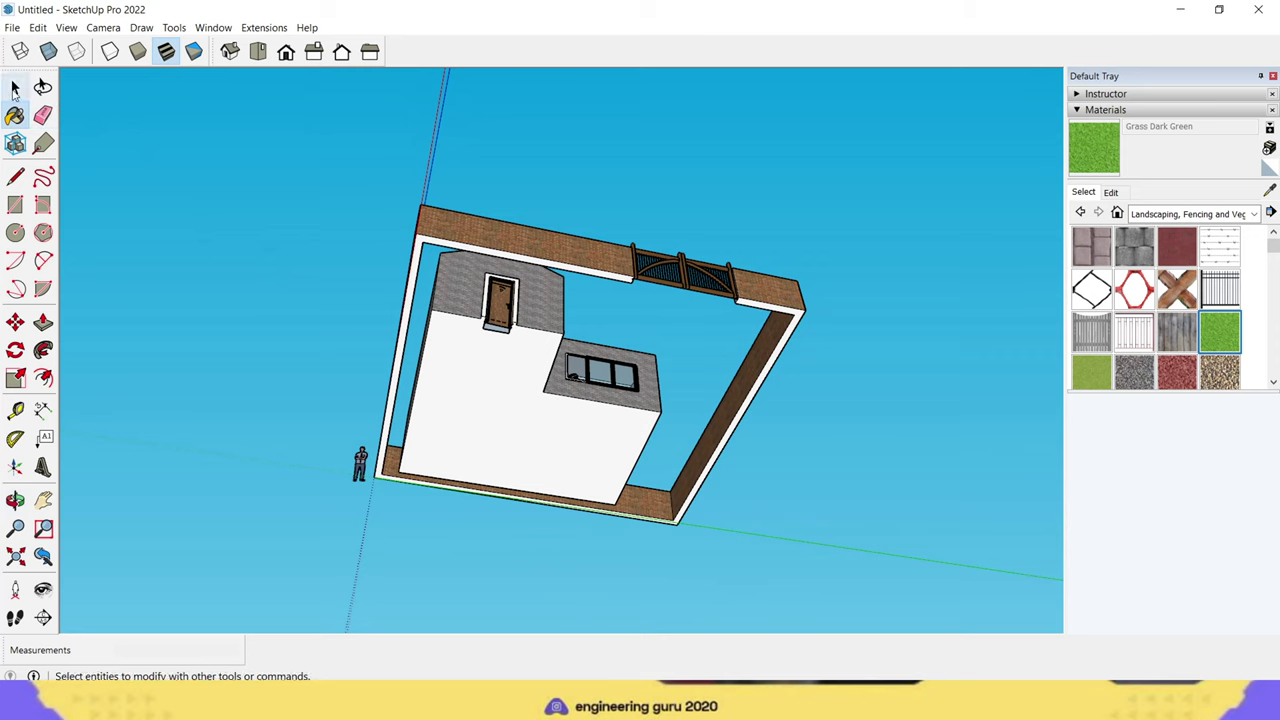
# Step: From a top-down view, paint the courtyard ground inside the boundary wall Grass Dark Green
pyautogui.click(15, 176)
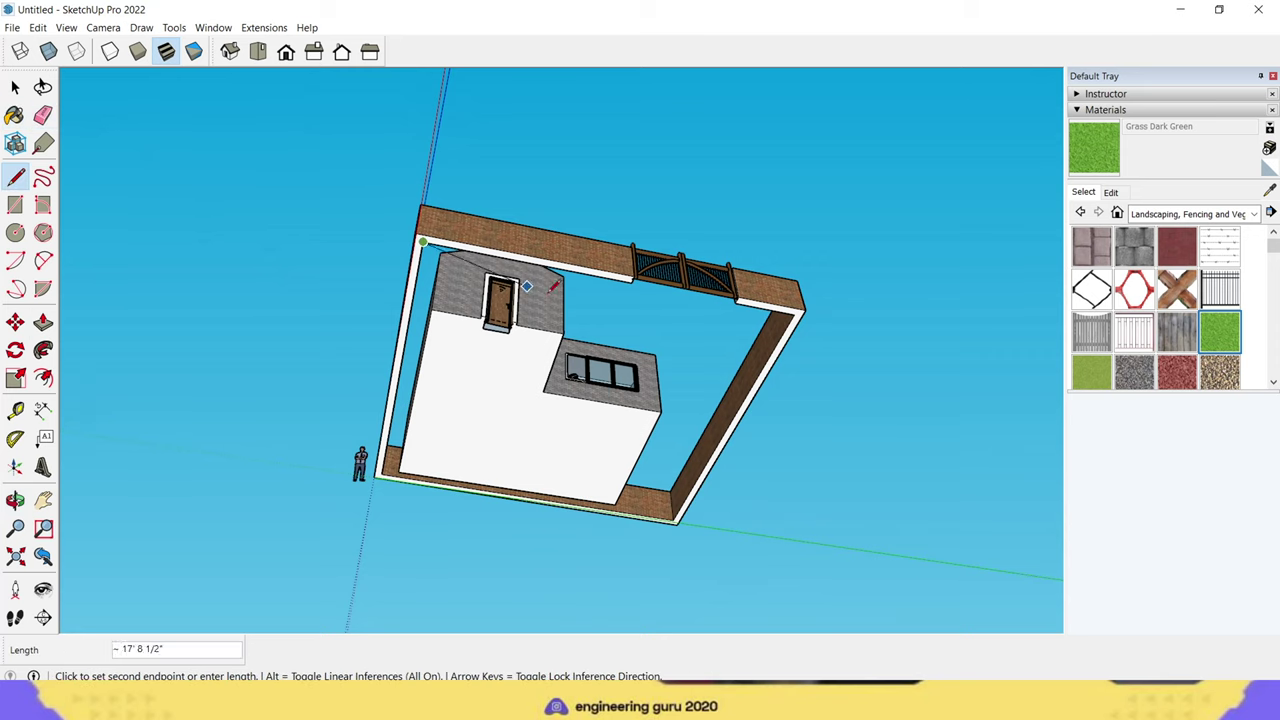
pyautogui.press('r')
pyautogui.moveTo(430, 240)
pyautogui.mouseDown(button='middle')
pyautogui.moveTo(831, 257)
pyautogui.moveTo(789, 602)
pyautogui.moveTo(894, 366)
pyautogui.mouseUp(button='middle')
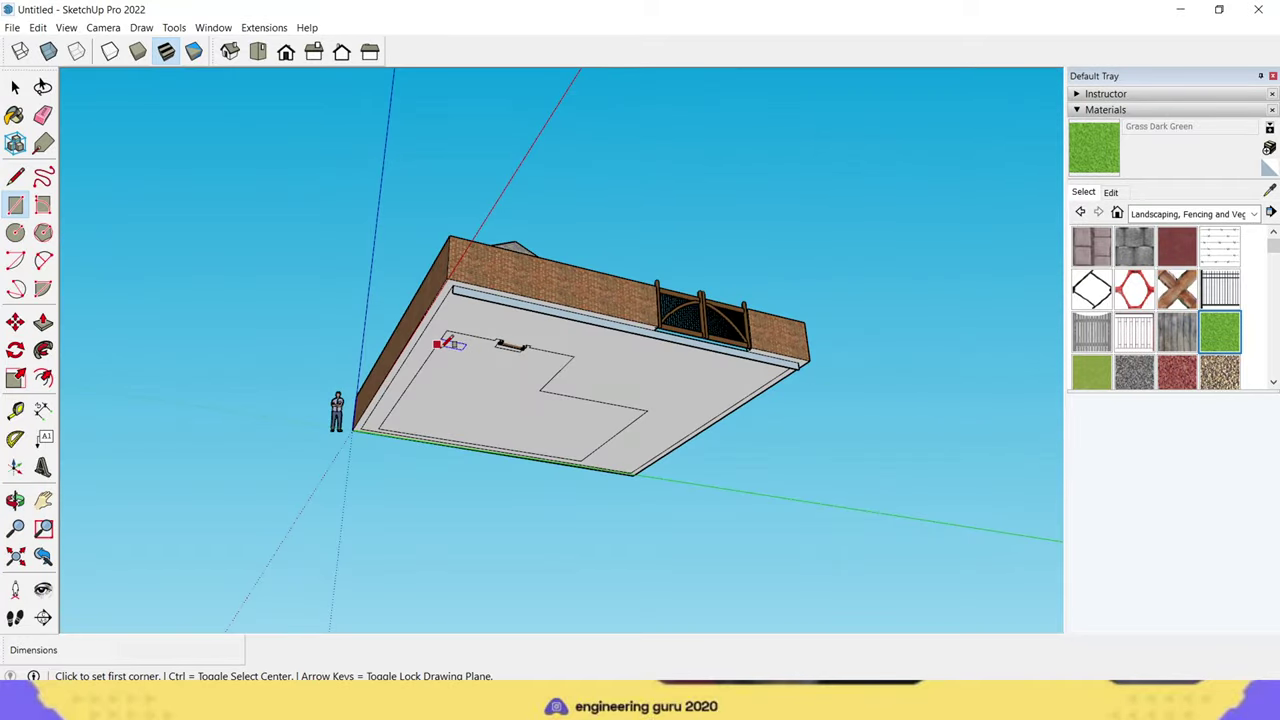
pyautogui.moveTo(300, 177); pyautogui.dragTo(243, 625, button='middle')
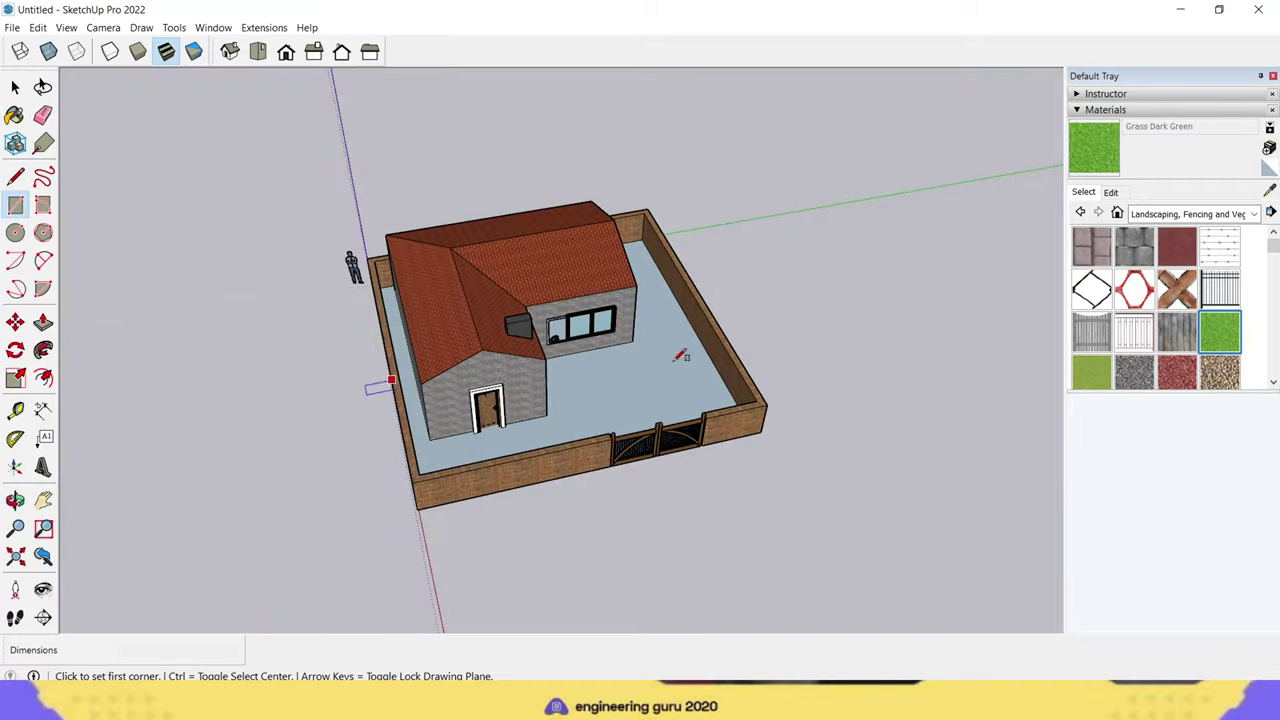
pyautogui.click(1222, 334)
pyautogui.click(662, 371)
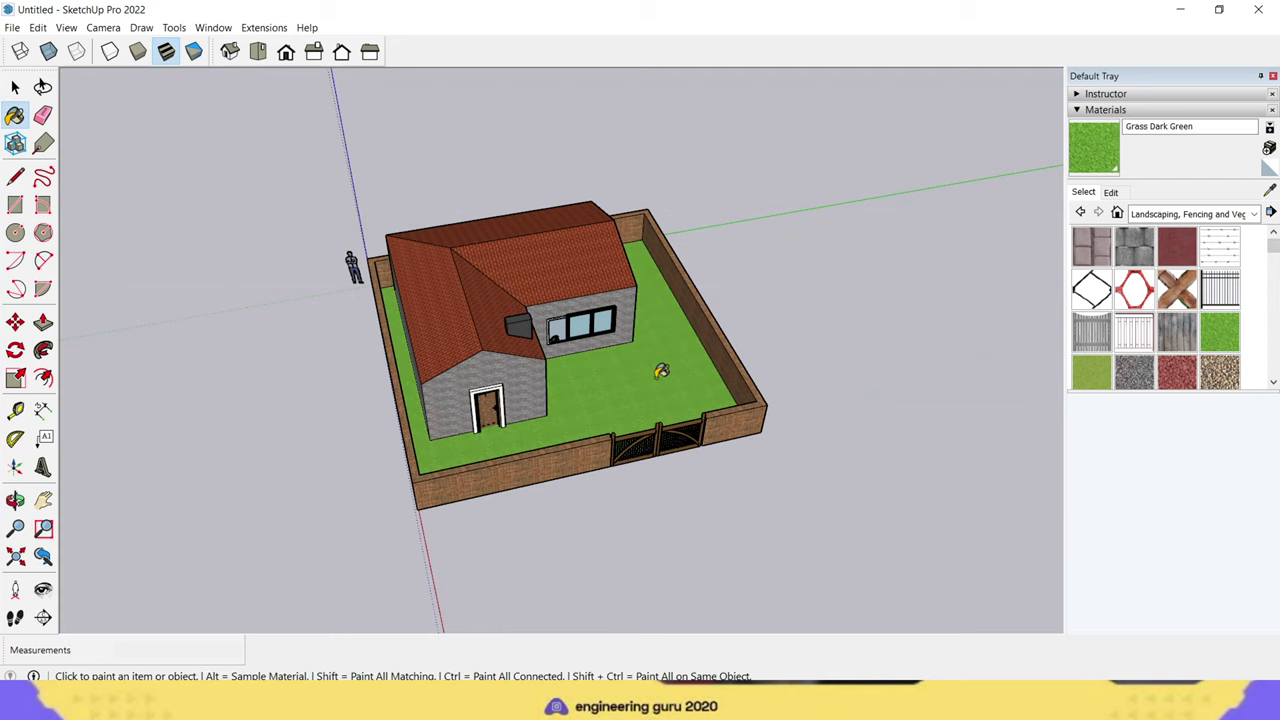
pyautogui.moveTo(677, 529)
pyautogui.mouseDown(button='middle')
pyautogui.moveTo(800, 457)
pyautogui.moveTo(922, 306)
pyautogui.moveTo(729, 423)
pyautogui.moveTo(283, 491)
pyautogui.mouseUp(button='middle')
pyautogui.moveTo(813, 512)
pyautogui.mouseDown(button='middle')
pyautogui.moveTo(553, 549)
pyautogui.moveTo(197, 511)
pyautogui.moveTo(831, 463)
pyautogui.moveTo(993, 432)
pyautogui.mouseUp(button='middle')
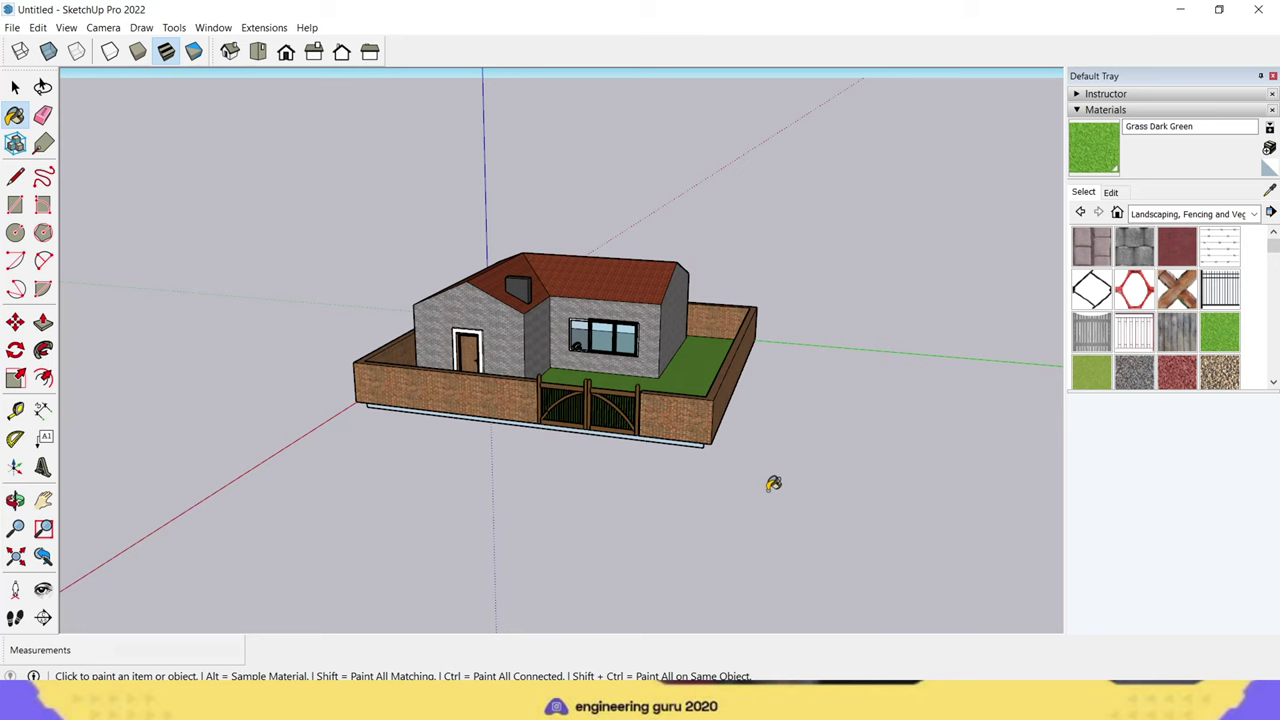
pyautogui.moveTo(486, 520)
pyautogui.mouseDown(button='middle')
pyautogui.moveTo(537, 366)
pyautogui.moveTo(619, 202)
pyautogui.moveTo(514, 557)
pyautogui.mouseUp(button='middle')
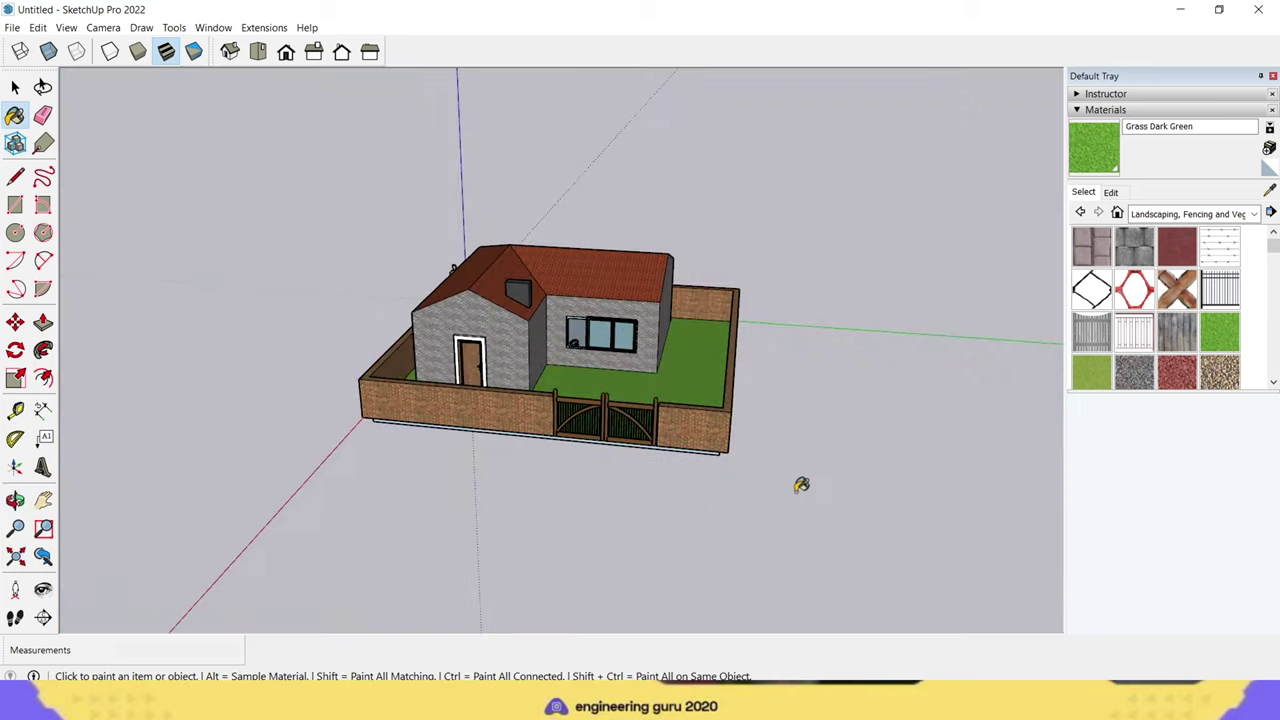
pyautogui.moveTo(800, 563)
pyautogui.mouseDown(button='middle')
pyautogui.moveTo(311, 594)
pyautogui.moveTo(137, 591)
pyautogui.moveTo(509, 566)
pyautogui.moveTo(600, 543)
pyautogui.mouseUp(button='middle')
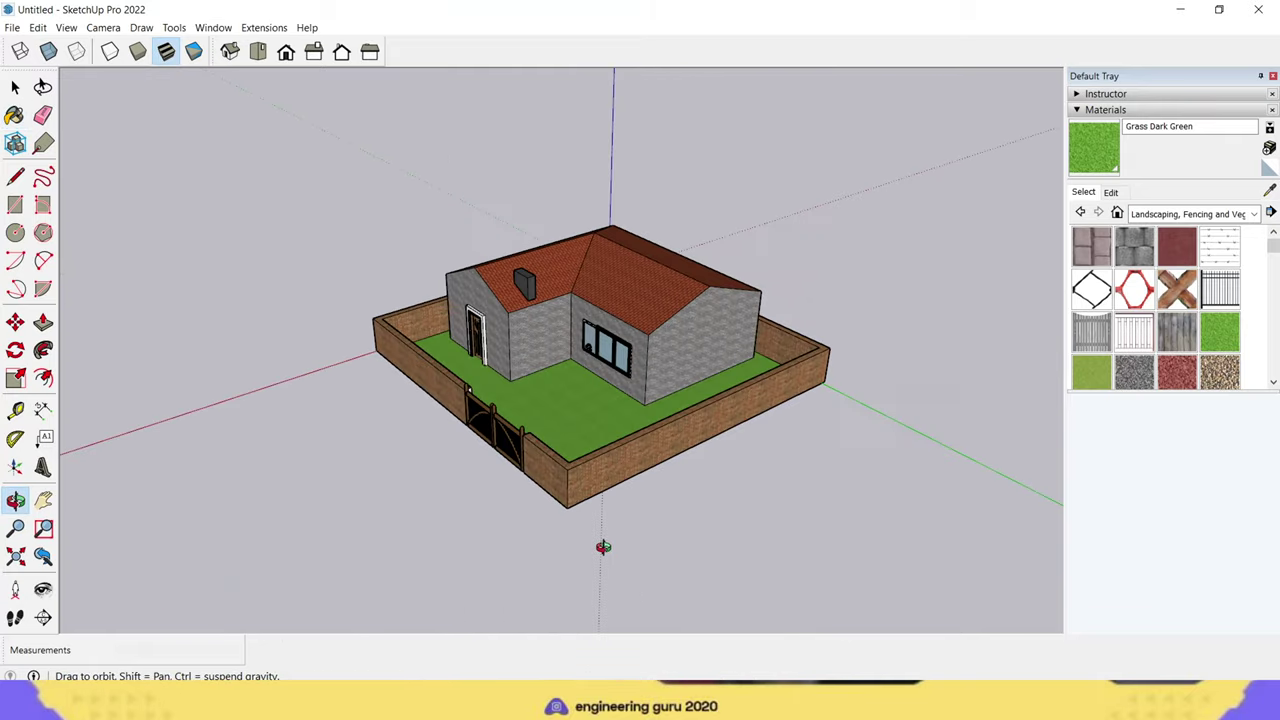
pyautogui.moveTo(218, 481); pyautogui.dragTo(451, 557, button='middle')
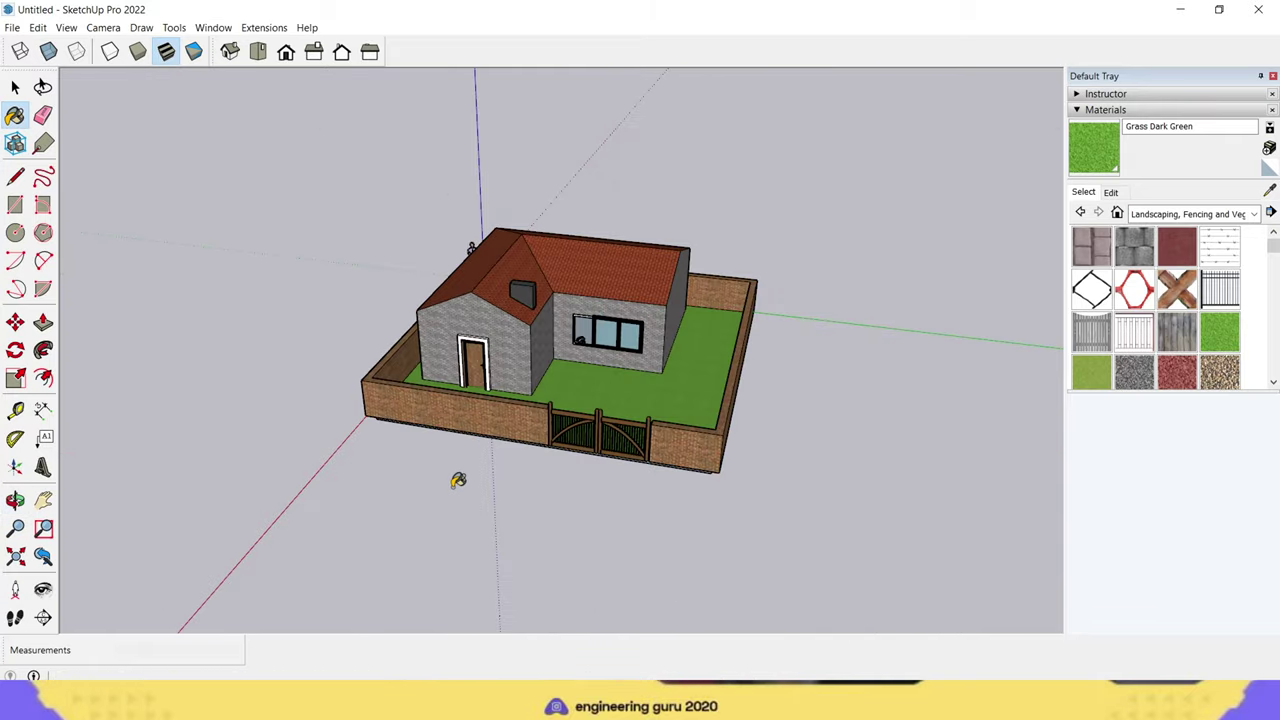